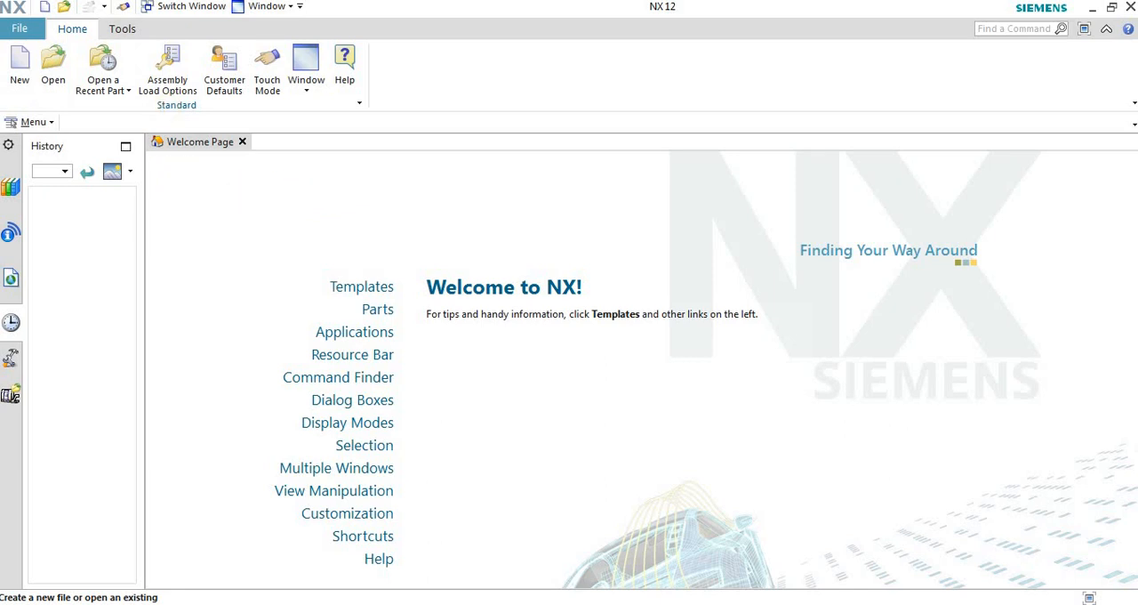
Step: Create a new model file in millimetres and start a direct sketch on the XY plane
{"action": "left_click", "coordinate": [24, 76]}
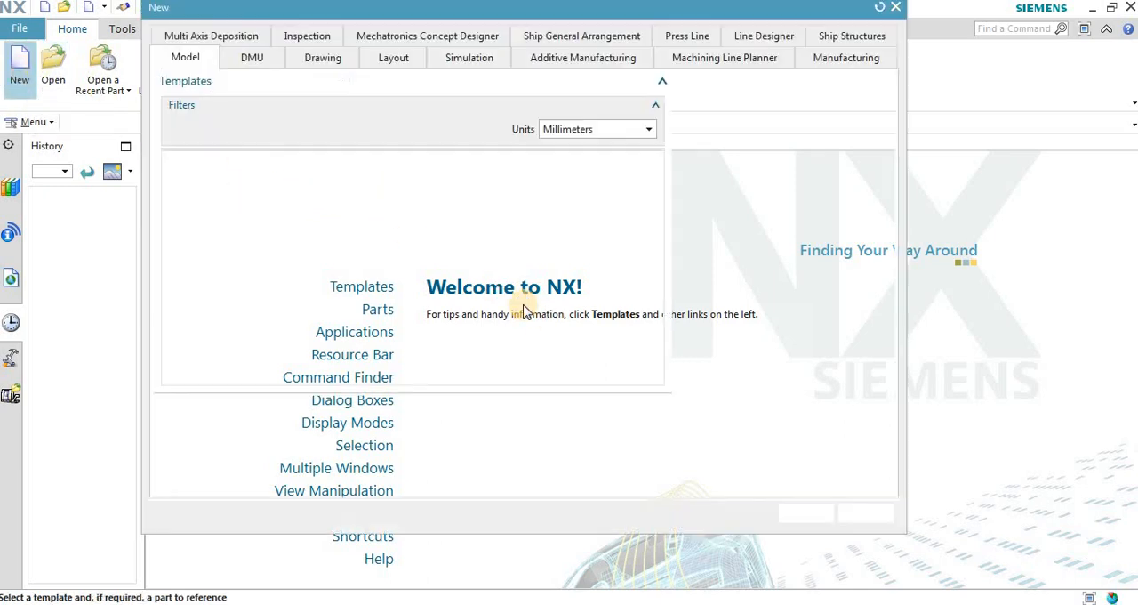
{"action": "left_click", "coordinate": [788, 573]}
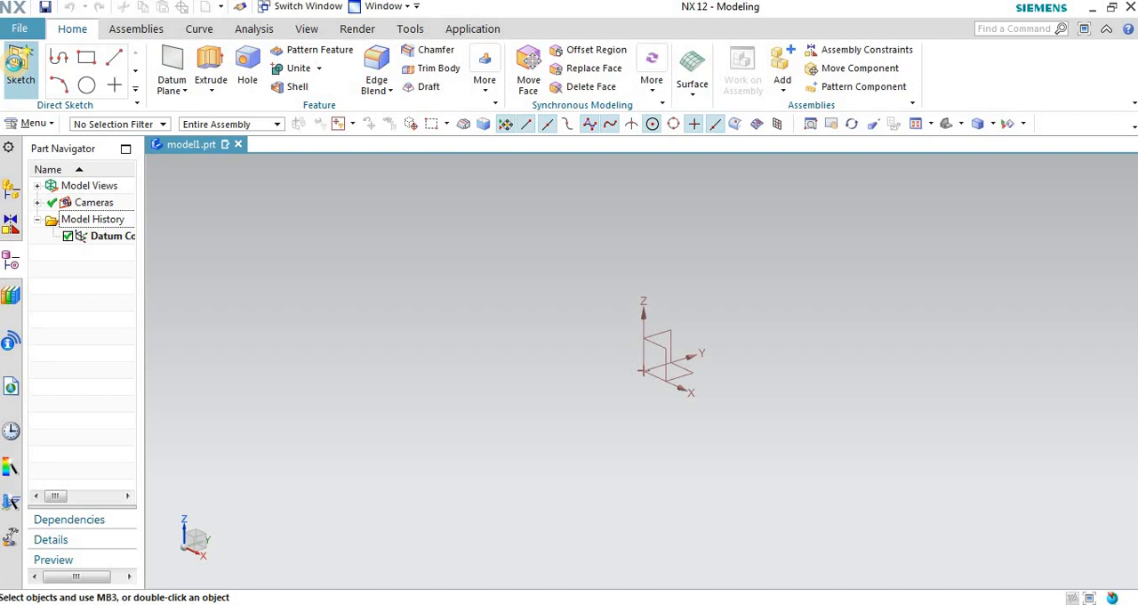
{"action": "left_click", "coordinate": [18, 69]}
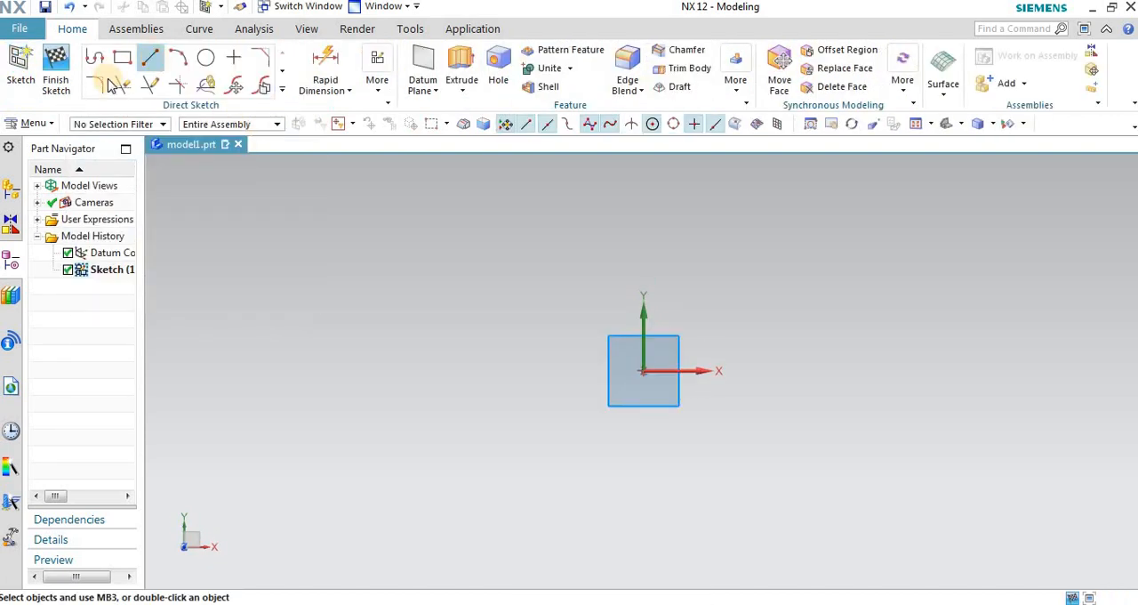
{"action": "left_click", "coordinate": [281, 93]}
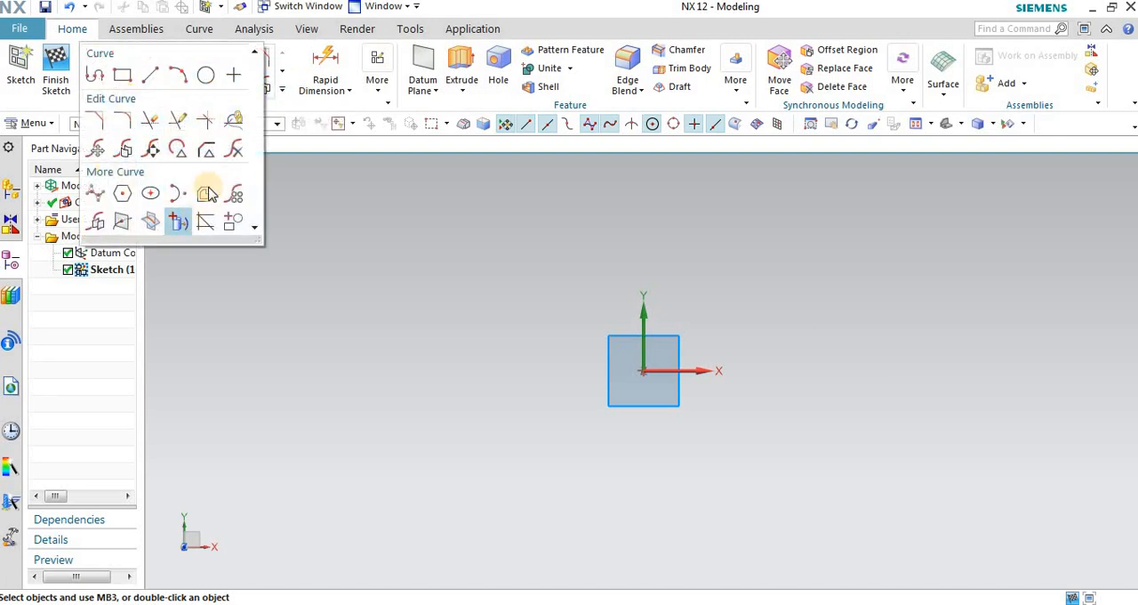
{"action": "left_click", "coordinate": [390, 199]}
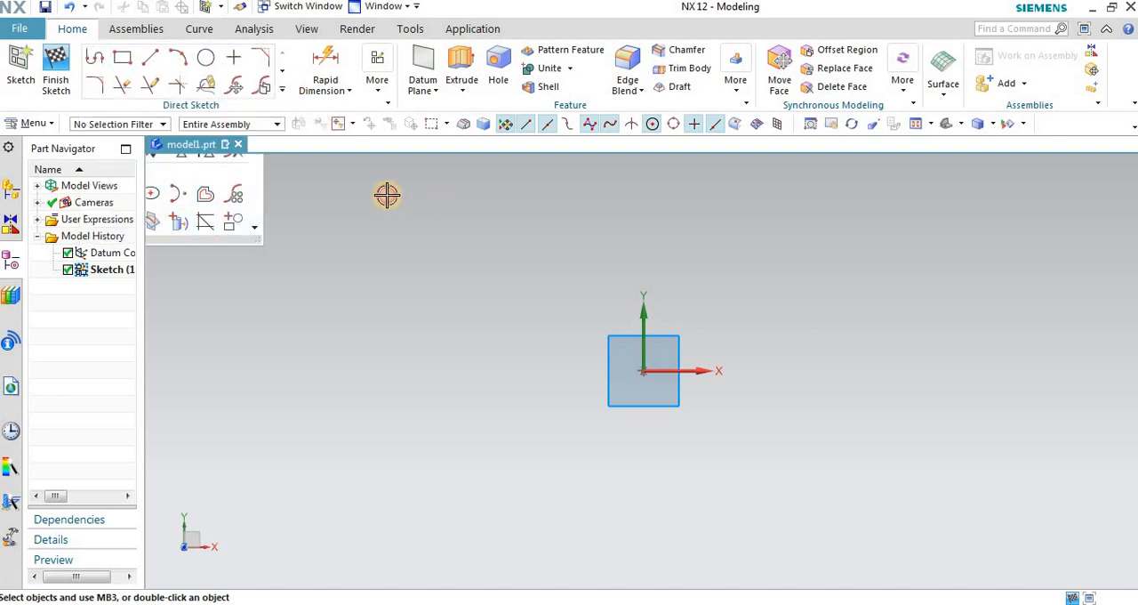
{"action": "left_click", "coordinate": [330, 89]}
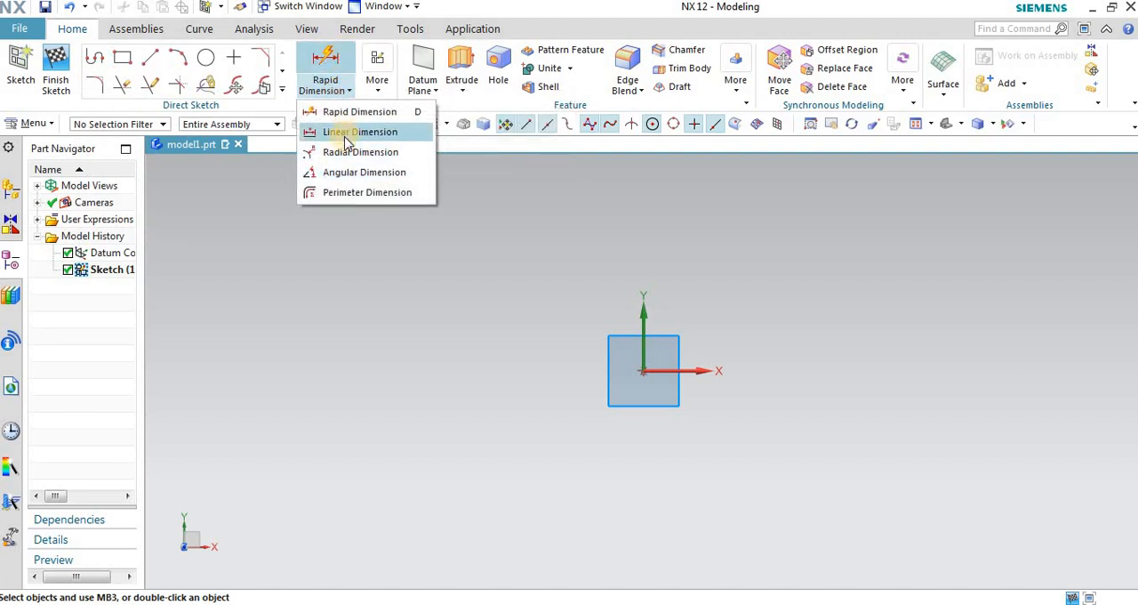
{"action": "left_click", "coordinate": [254, 195]}
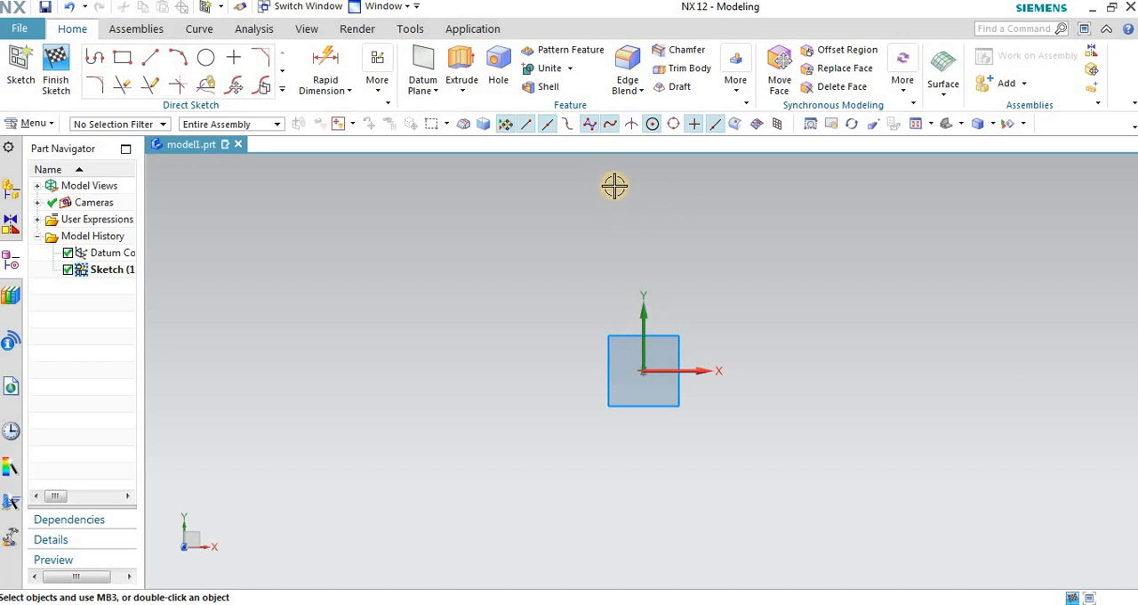
{"action": "key", "text": "z"}
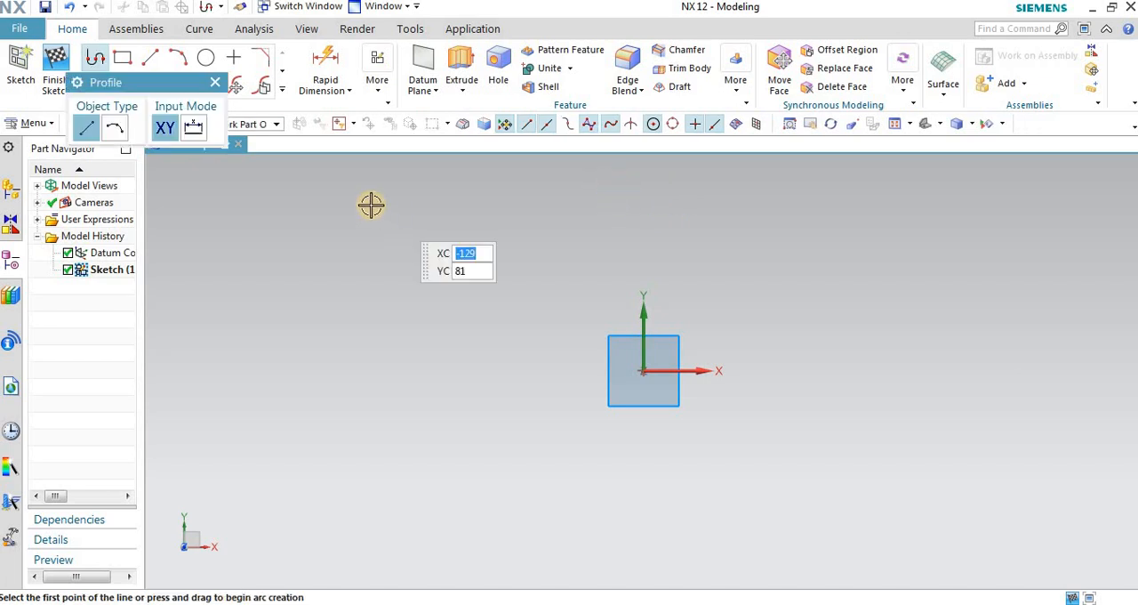
{"action": "left_click", "coordinate": [216, 82]}
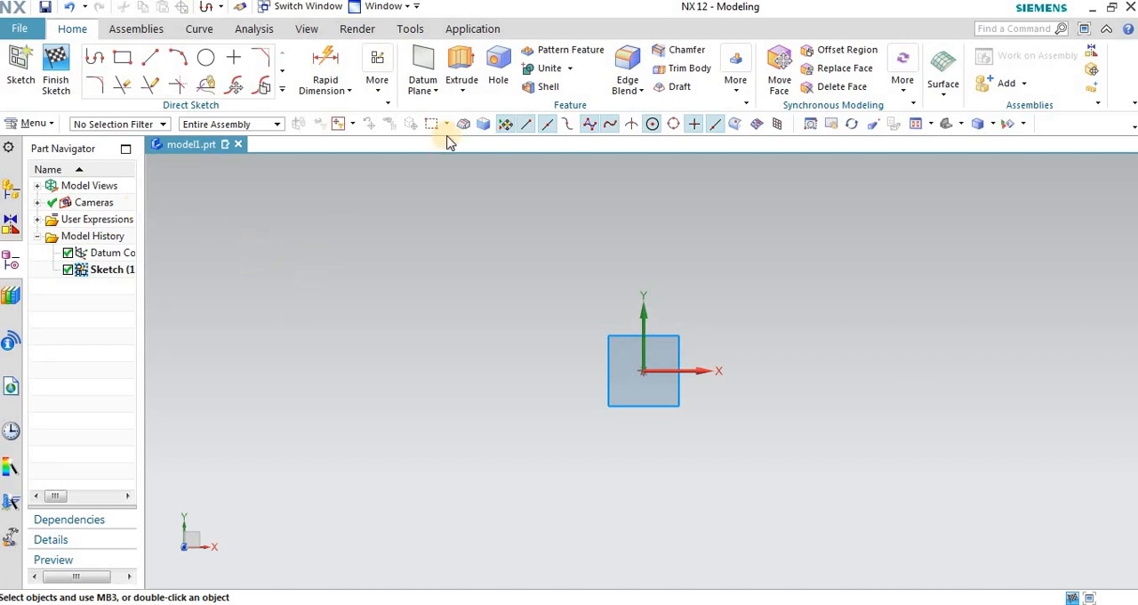
Step: Sketch a rectangle about 158 mm wide and 81 mm high around the sketch origin
{"action": "left_click", "coordinate": [121, 57]}
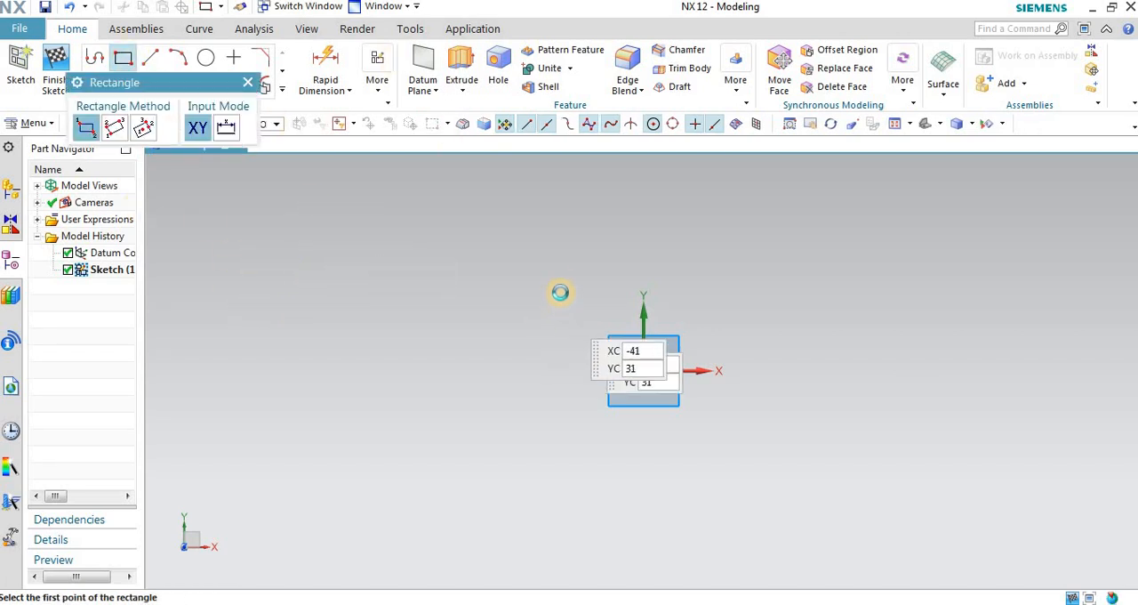
{"action": "left_click", "coordinate": [560, 281]}
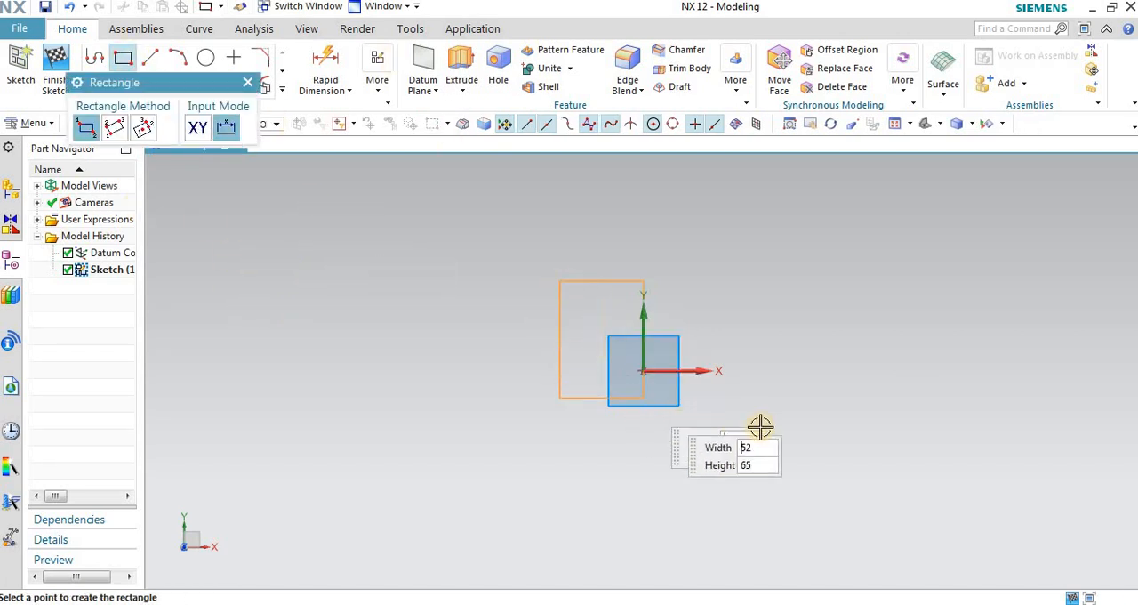
{"action": "left_click", "coordinate": [867, 438]}
Step: Sketch a circle about 121.6 mm in diameter left of the rectangle and a smaller one, about 46 mm in diameter, inside it
{"action": "left_click", "coordinate": [206, 57]}
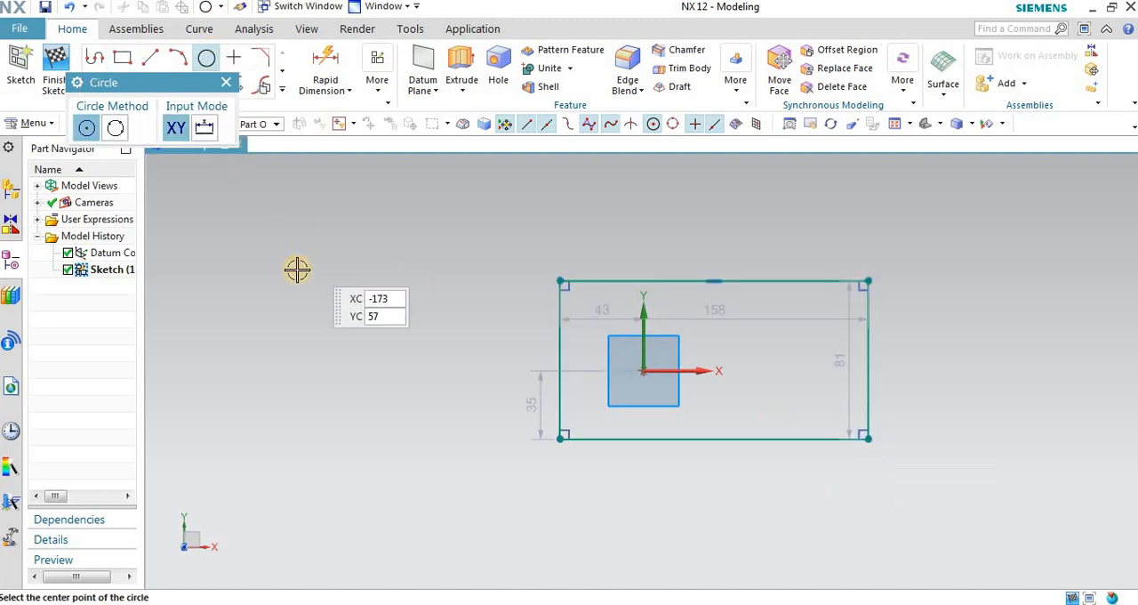
{"action": "left_click", "coordinate": [280, 294]}
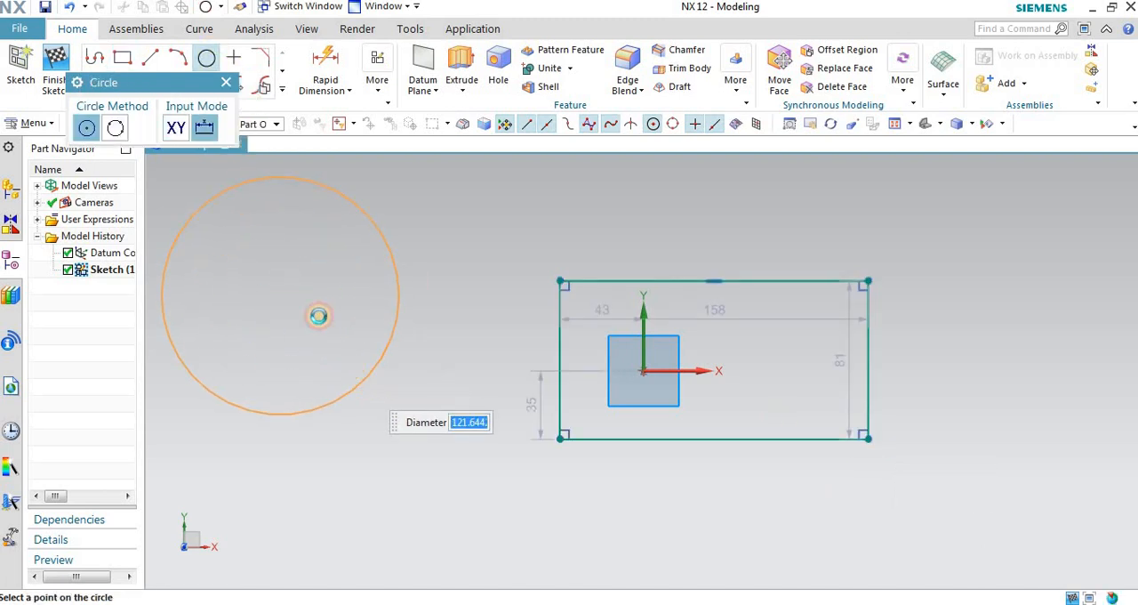
{"action": "left_click", "coordinate": [318, 316]}
{"action": "left_click", "coordinate": [264, 338]}
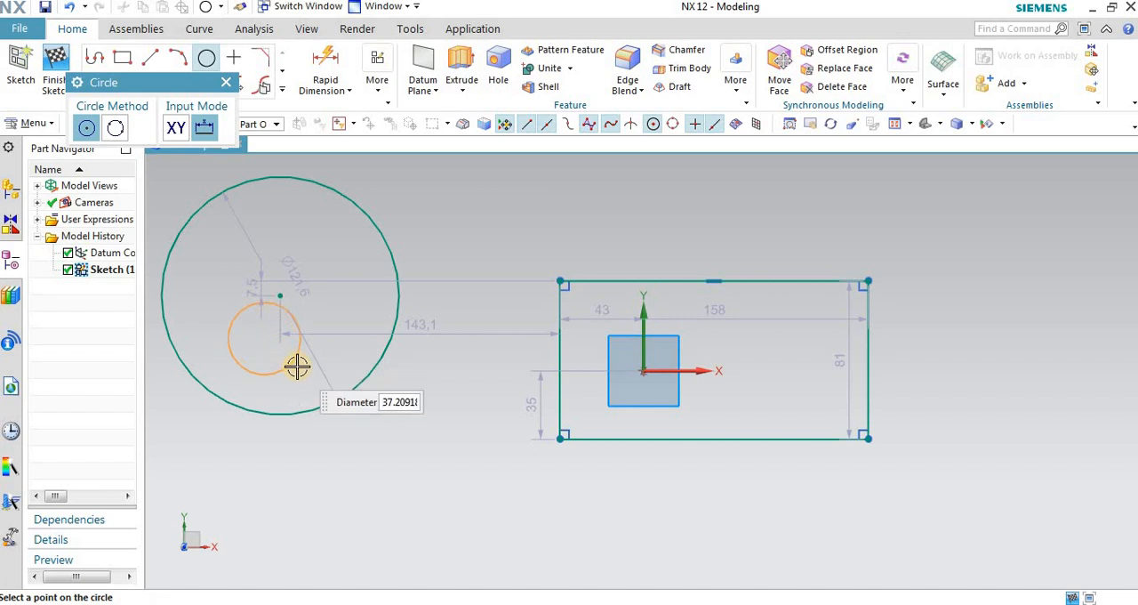
{"action": "left_click", "coordinate": [300, 368]}
Step: Sketch two separate slanted lines below the circles, about 85 mm and 89 mm long and perpendicular to each other
{"action": "scroll", "coordinate": [460, 218], "scroll_direction": "up", "scroll_amount": 2}
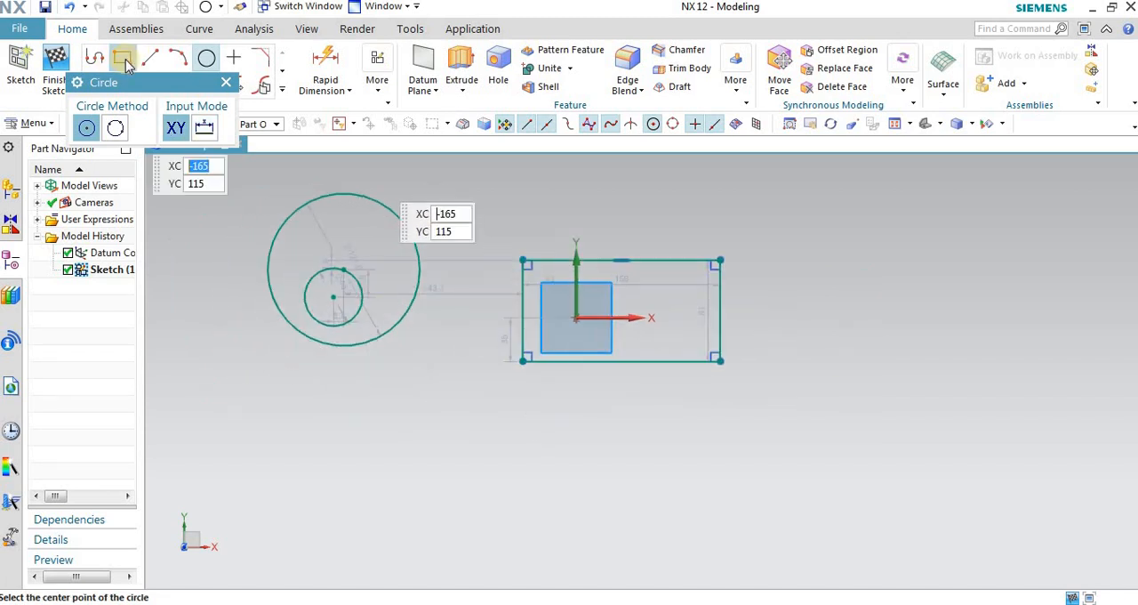
{"action": "left_click", "coordinate": [151, 56]}
{"action": "left_click", "coordinate": [316, 430]}
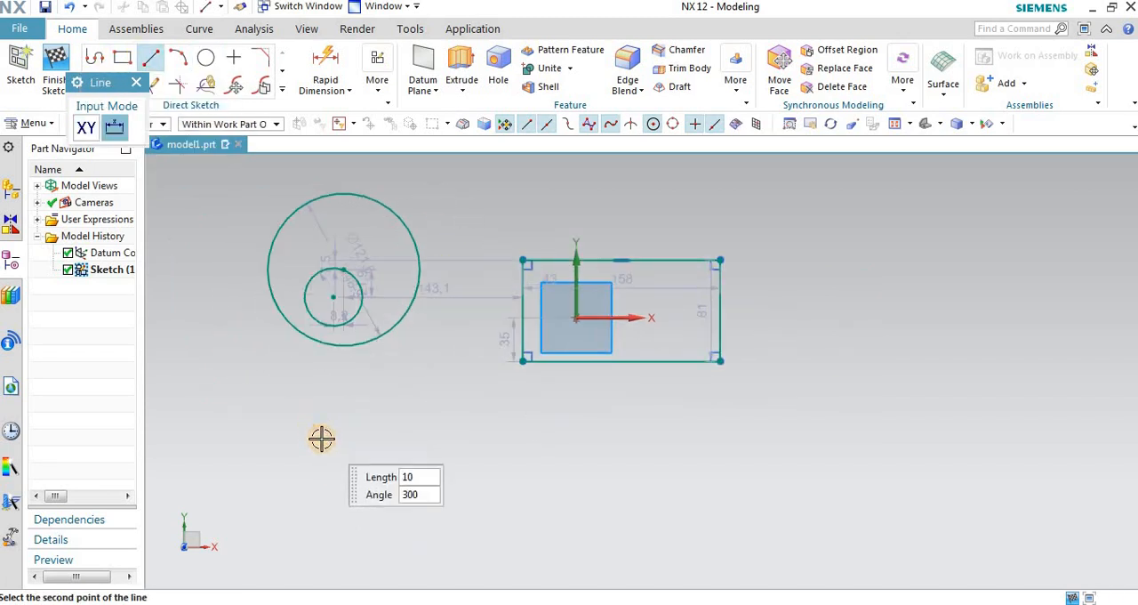
{"action": "left_click", "coordinate": [230, 489]}
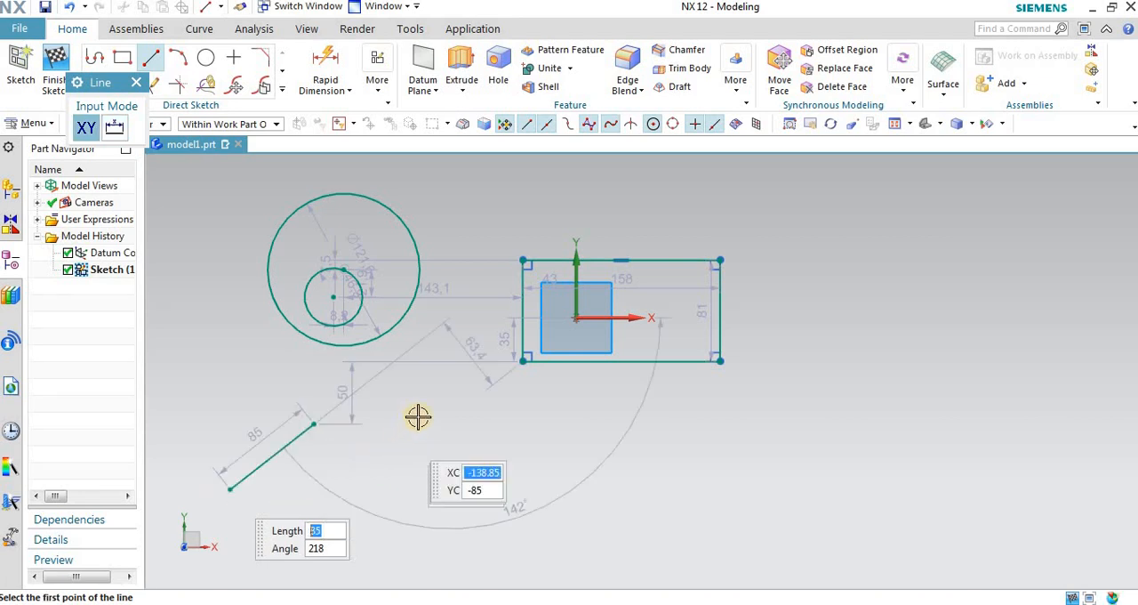
{"action": "left_click", "coordinate": [363, 421]}
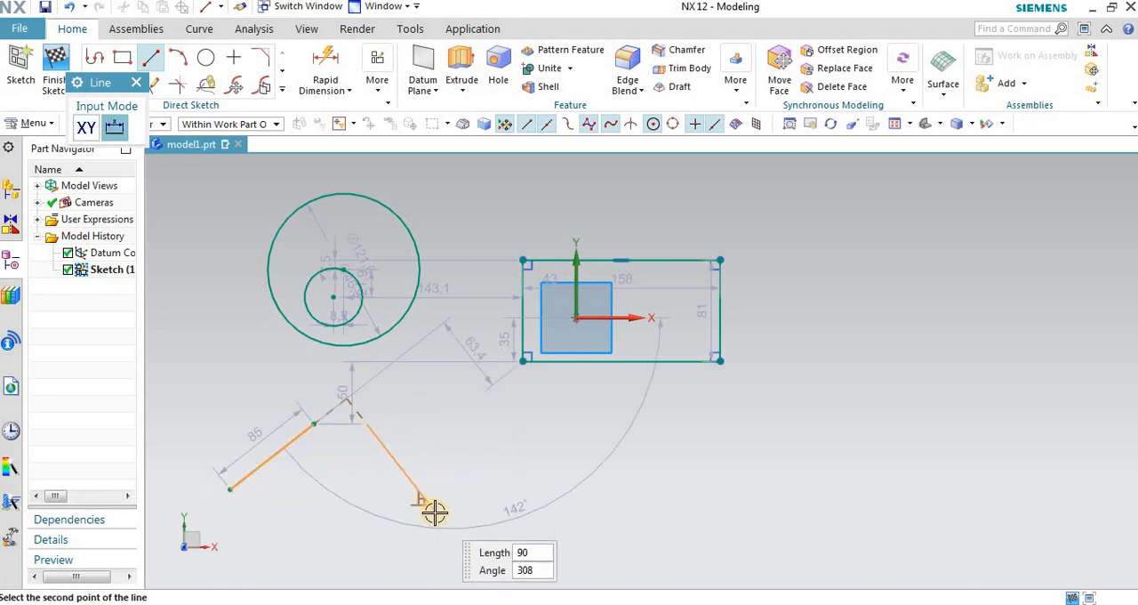
{"action": "left_click", "coordinate": [435, 513]}
Step: Sketch a horizontal line about 110 mm long, about 35 mm below the rectangle near its lower-right corner
{"action": "scroll", "coordinate": [785, 286], "scroll_direction": "down", "scroll_amount": 1}
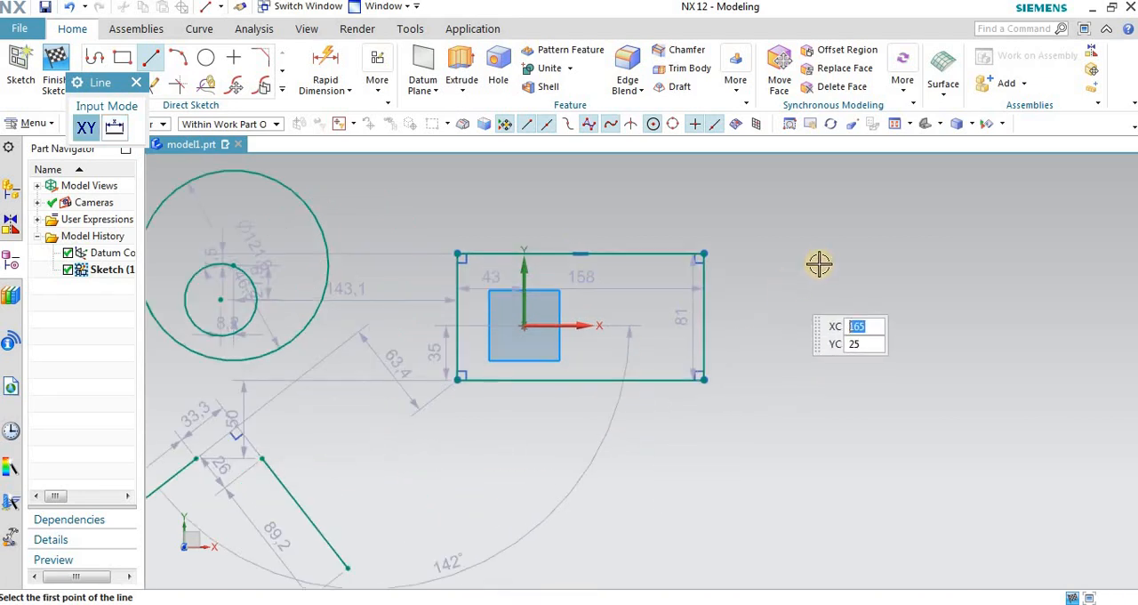
{"action": "scroll", "coordinate": [584, 334], "scroll_direction": "down", "scroll_amount": 2}
{"action": "scroll", "coordinate": [650, 448], "scroll_direction": "up", "scroll_amount": 1}
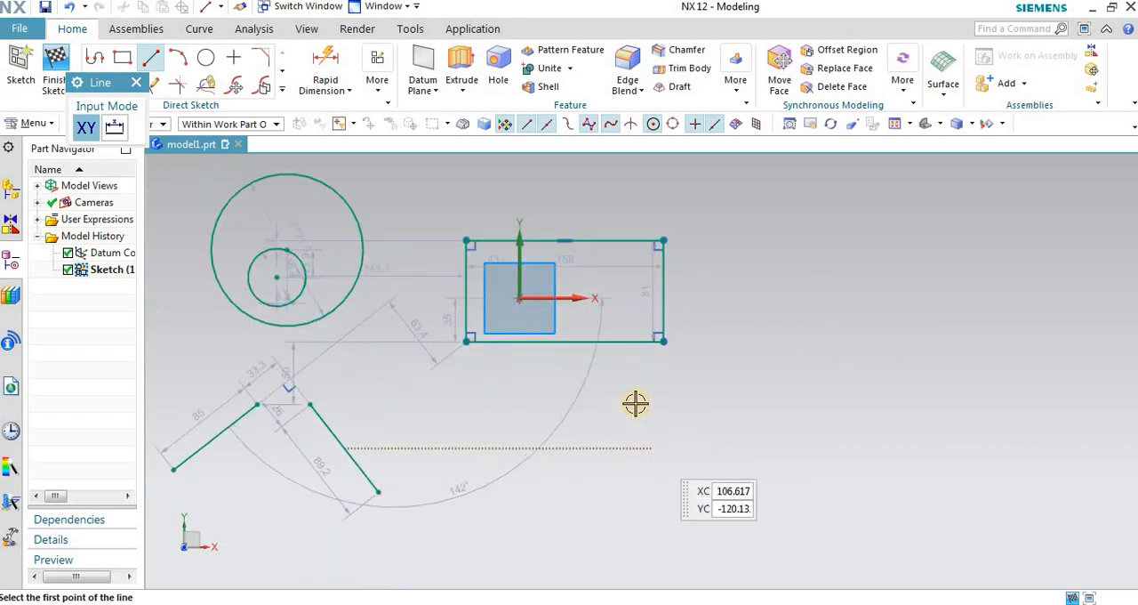
{"action": "left_click", "coordinate": [640, 383]}
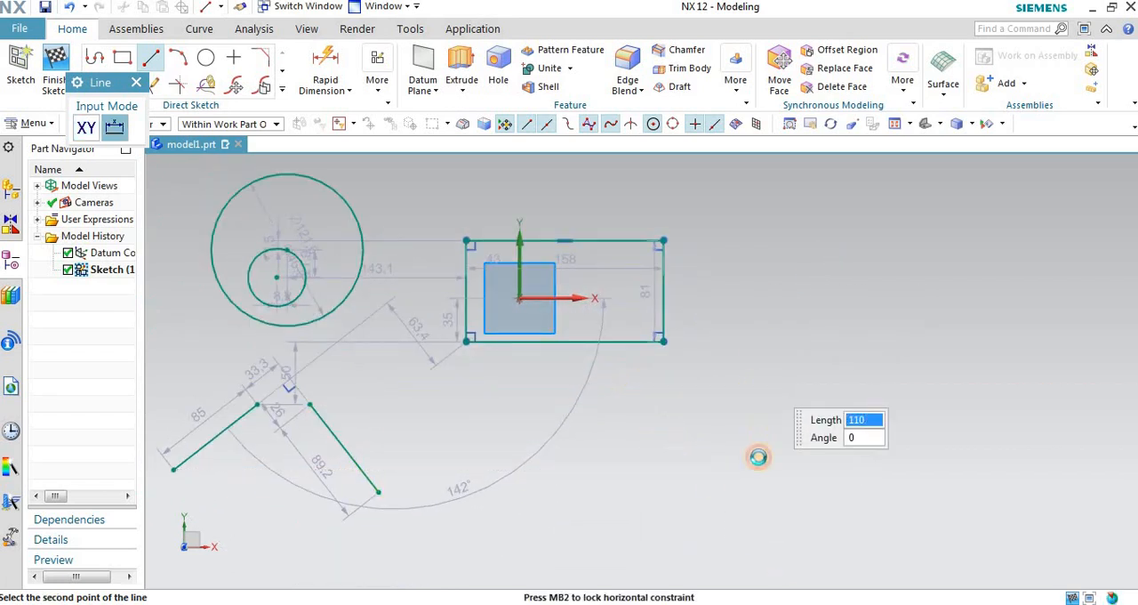
{"action": "left_click", "coordinate": [757, 456]}
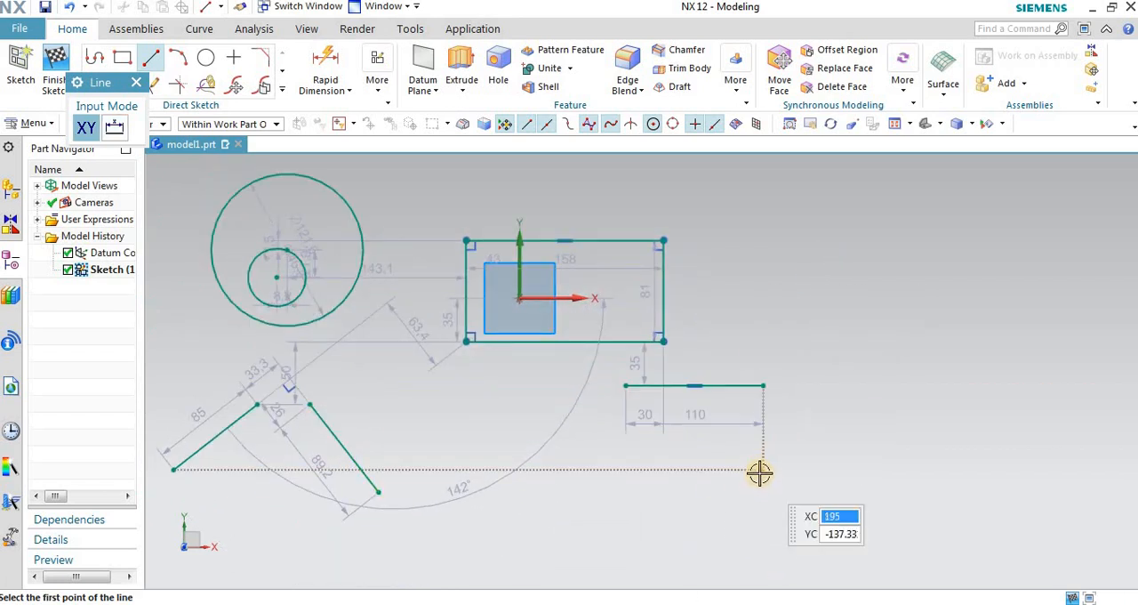
Step: Sketch a second rectangle about 120 mm by 65 mm, well to the right of the first one
{"action": "left_click", "coordinate": [122, 58]}
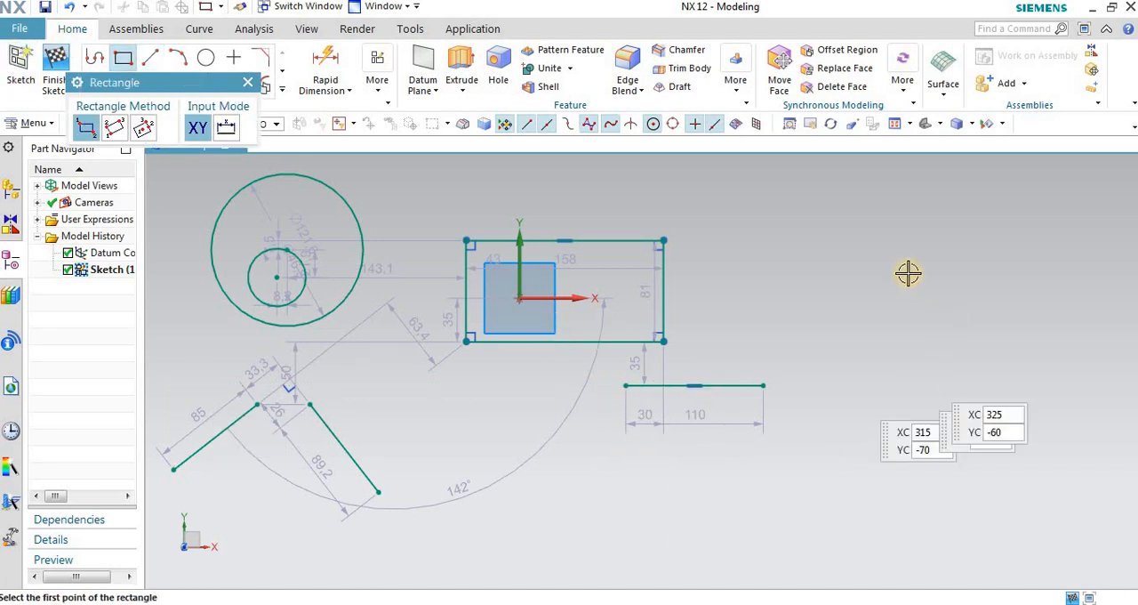
{"action": "left_click", "coordinate": [876, 242]}
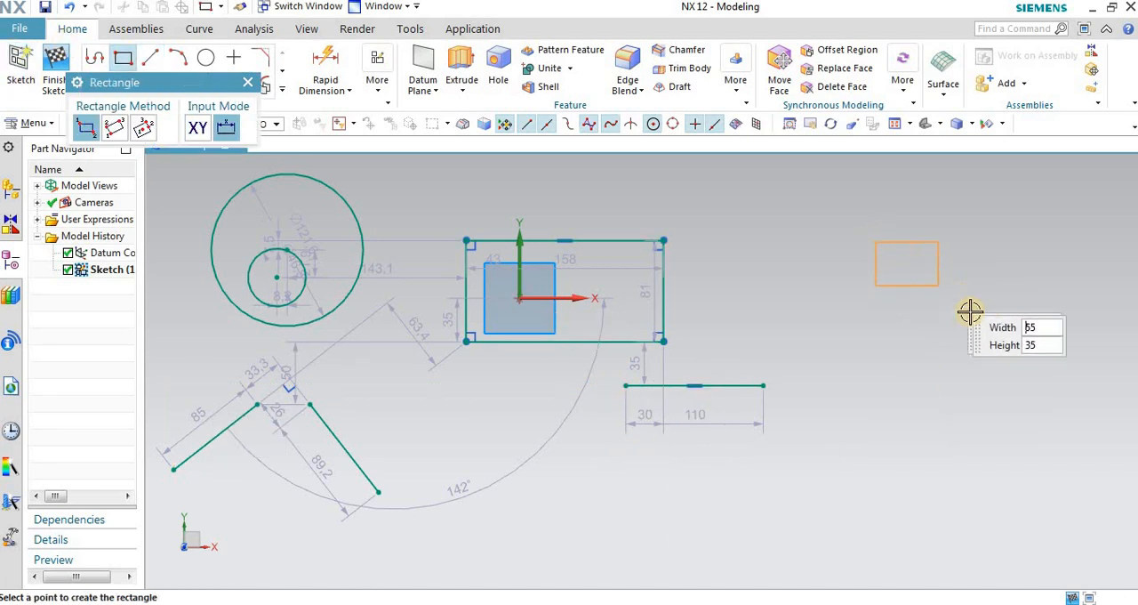
{"action": "left_click", "coordinate": [1027, 321]}
Step: Sketch a circle about 50 mm in diameter between the two rectangles, slightly above them
{"action": "left_click", "coordinate": [207, 59]}
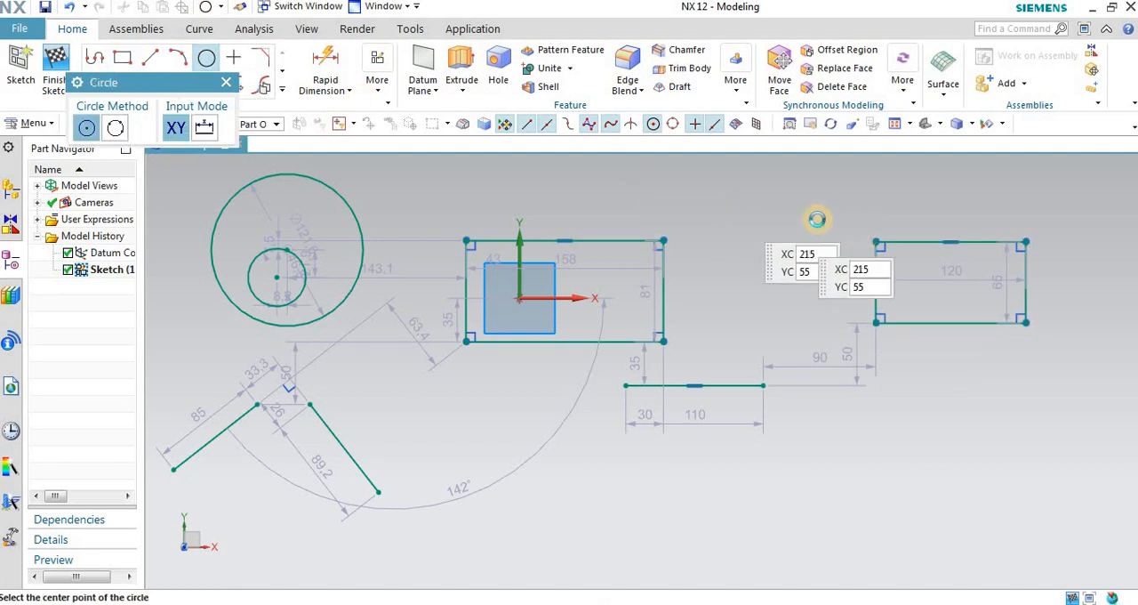
{"action": "left_click", "coordinate": [773, 212]}
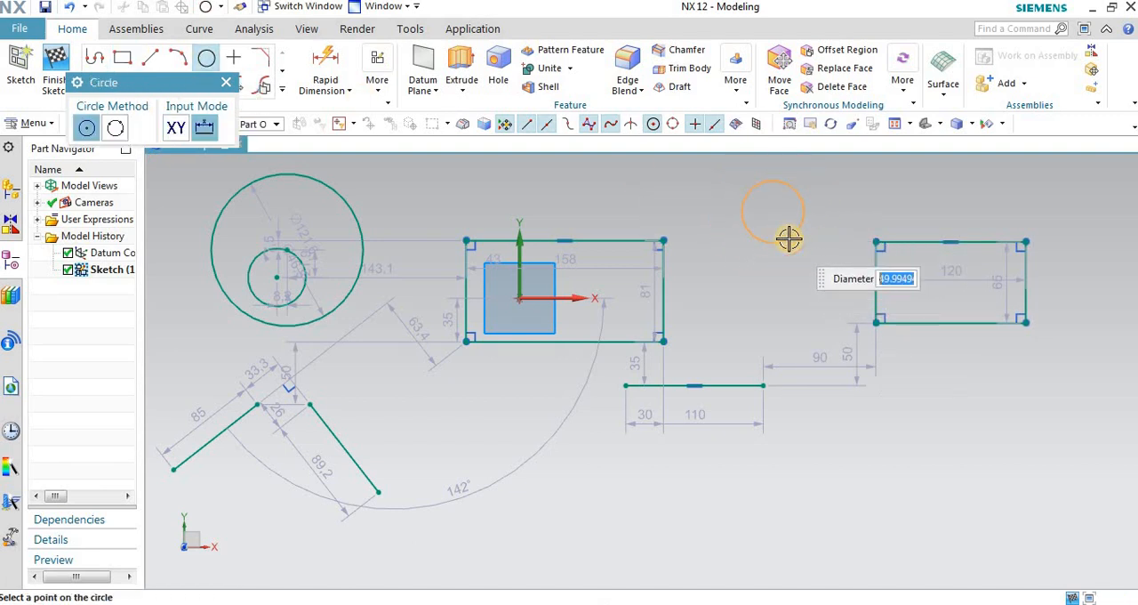
{"action": "left_click", "coordinate": [791, 238]}
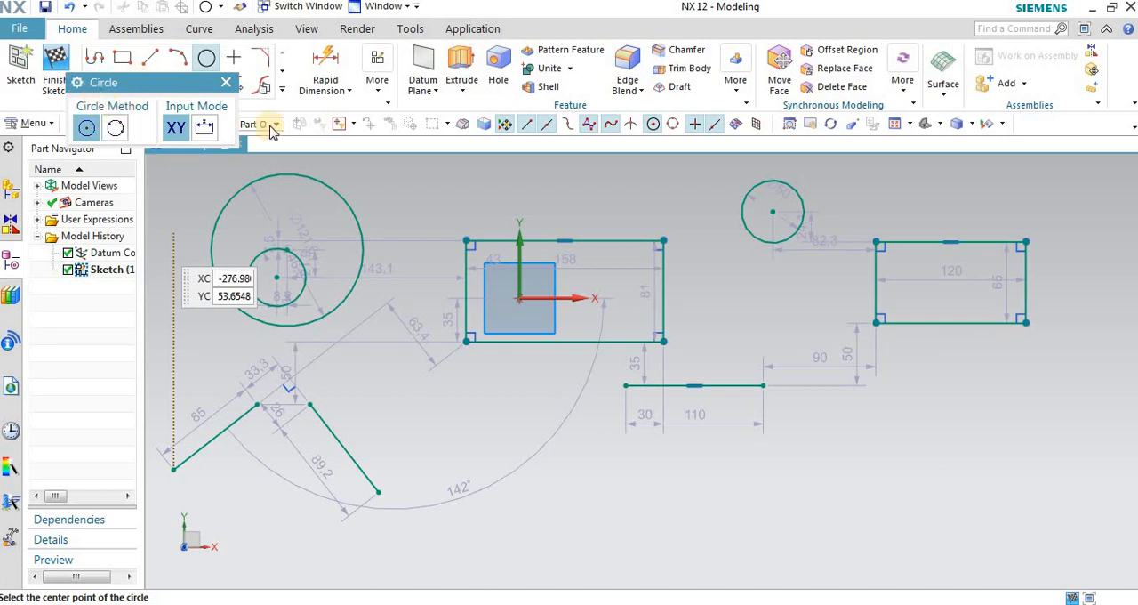
Step: Bring up the Geometric Constraints dialog, stop its introductory message from being displayed again, and close the dialog
{"action": "left_click", "coordinate": [377, 89]}
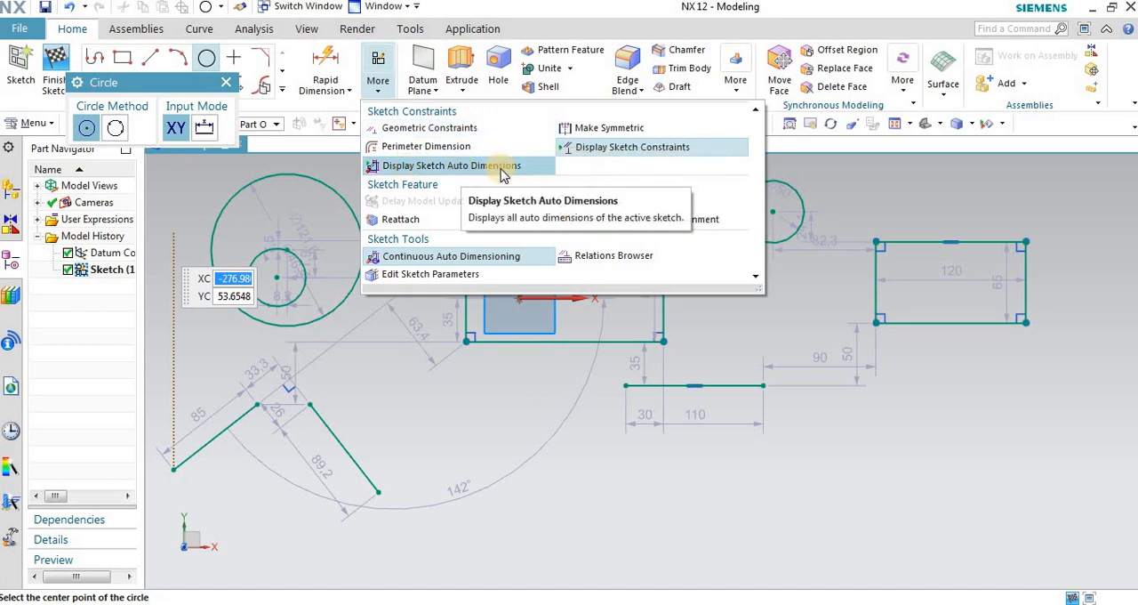
{"action": "left_click", "coordinate": [488, 167]}
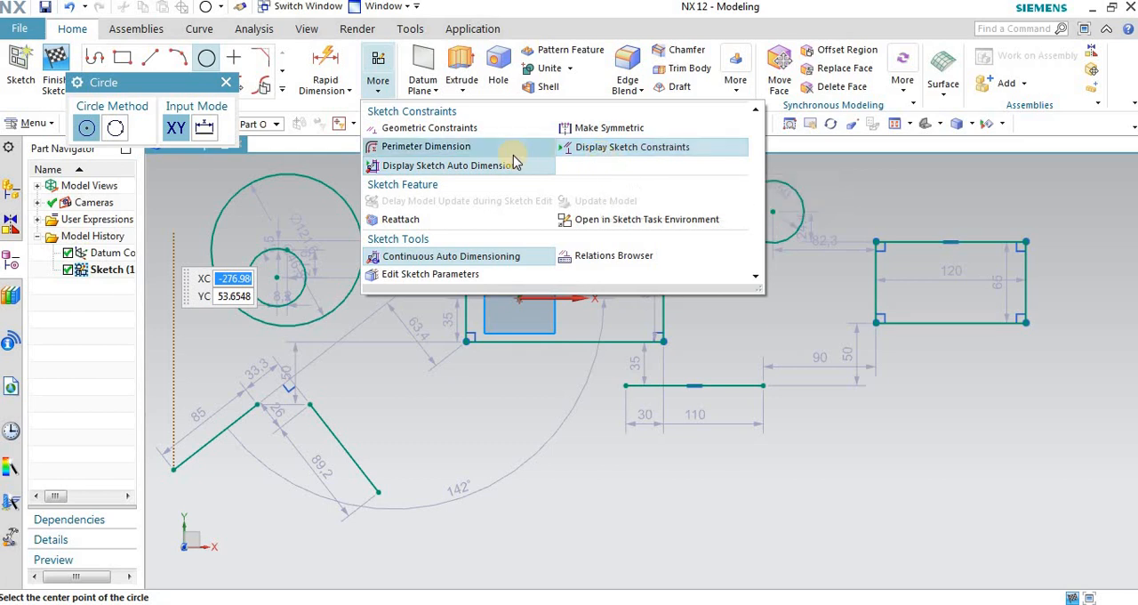
{"action": "left_click", "coordinate": [417, 132]}
{"action": "left_click", "coordinate": [475, 352]}
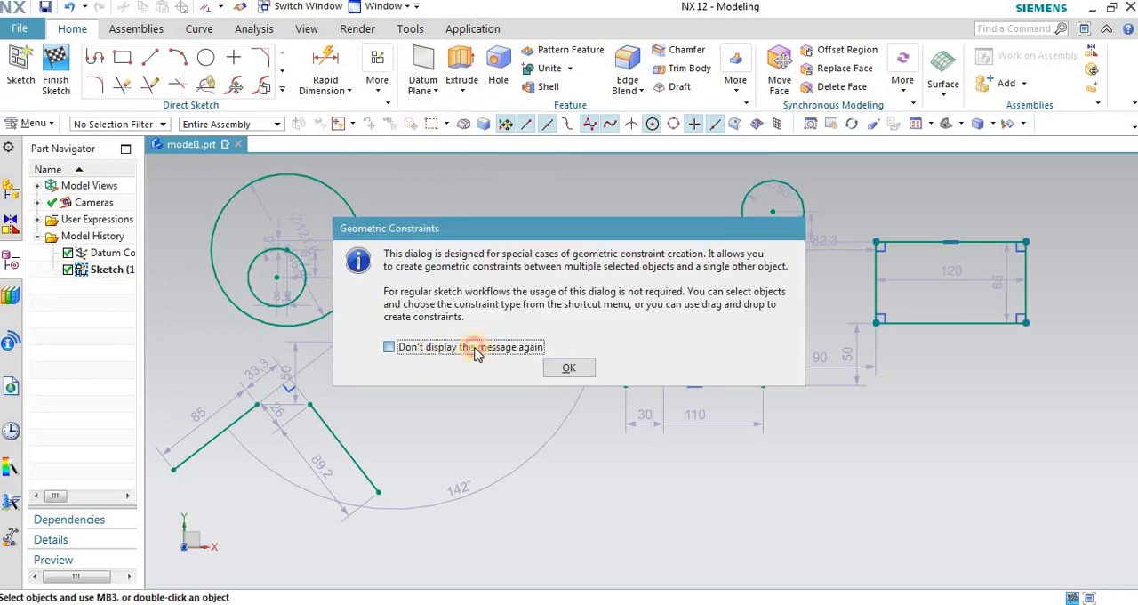
{"action": "left_click", "coordinate": [546, 368]}
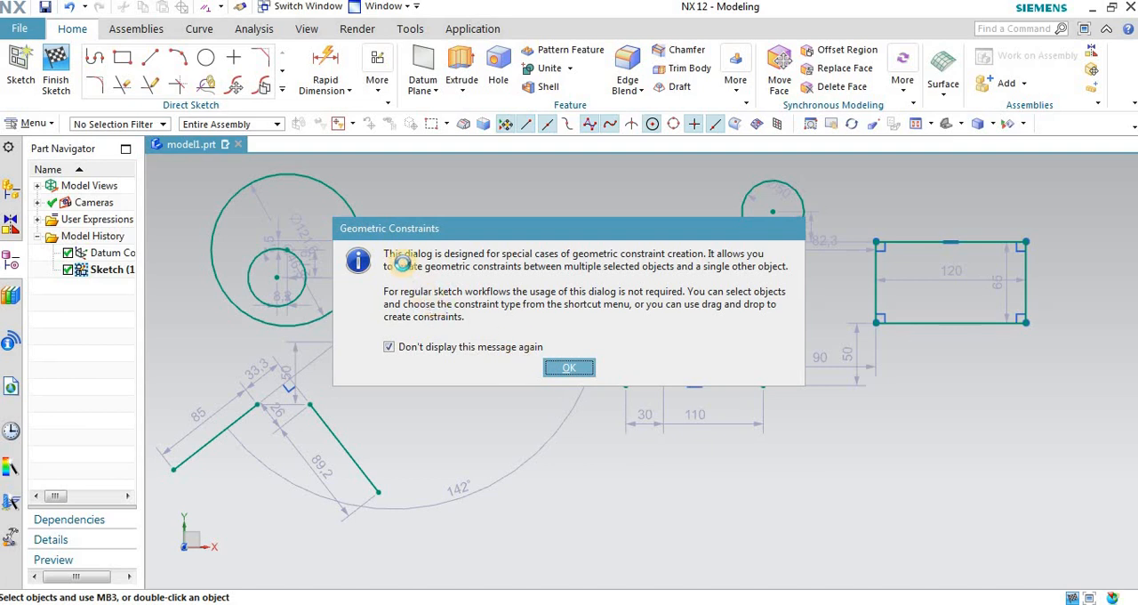
{"action": "key", "text": "Return"}
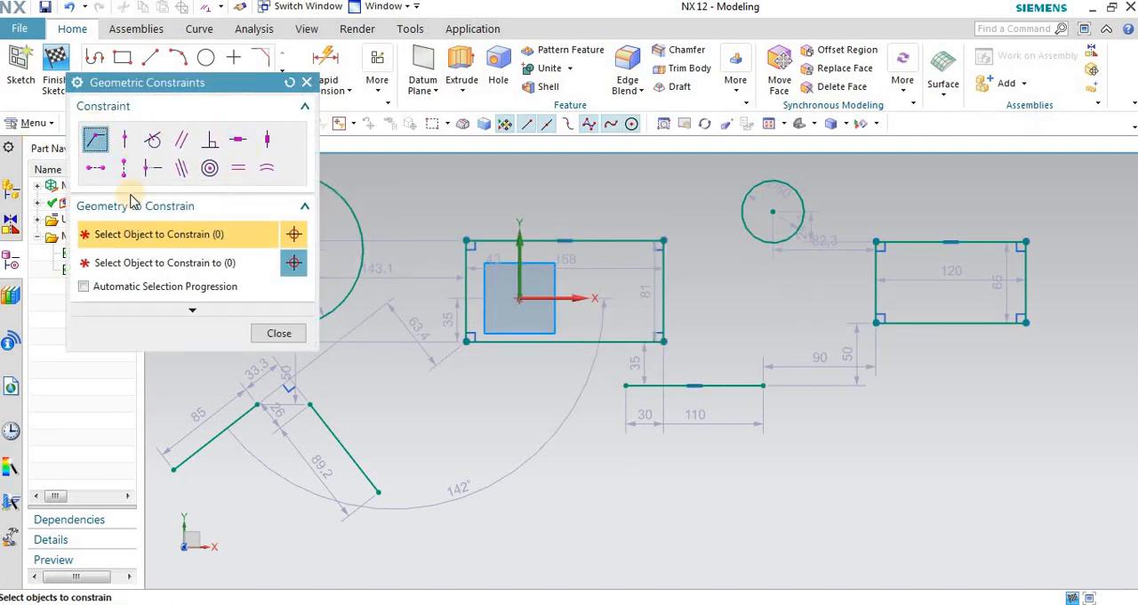
{"action": "left_click_drag", "start_coordinate": [166, 85], "coordinate": [151, 136]}
{"action": "left_click", "coordinate": [293, 132]}
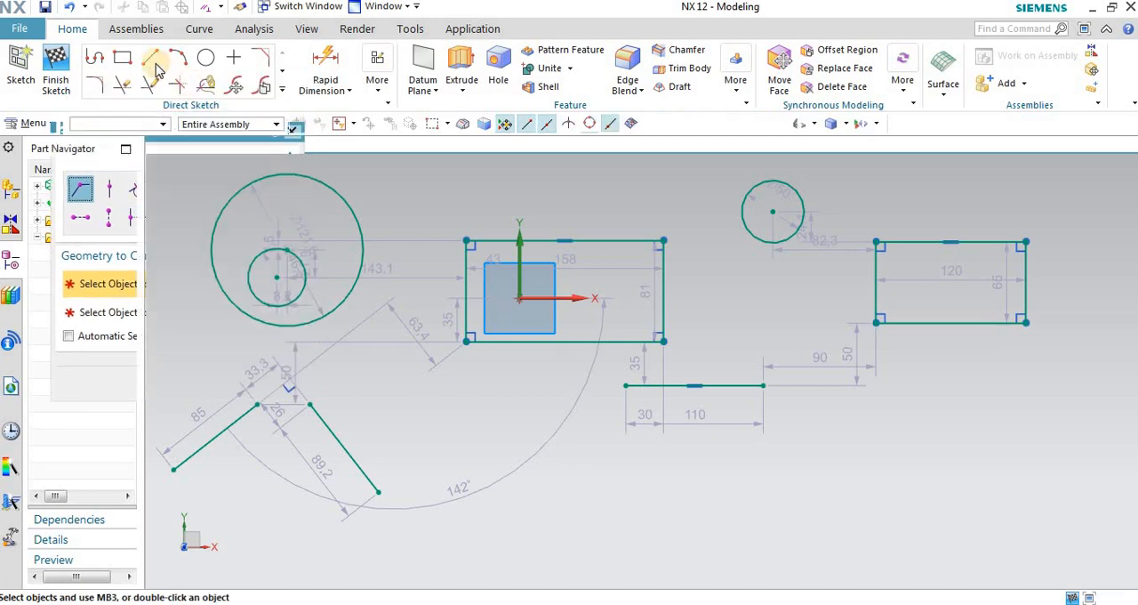
Step: Sketch a slanted line about 85 mm long above the first rectangle, starting near XC 10, YC 70
{"action": "left_click", "coordinate": [151, 56]}
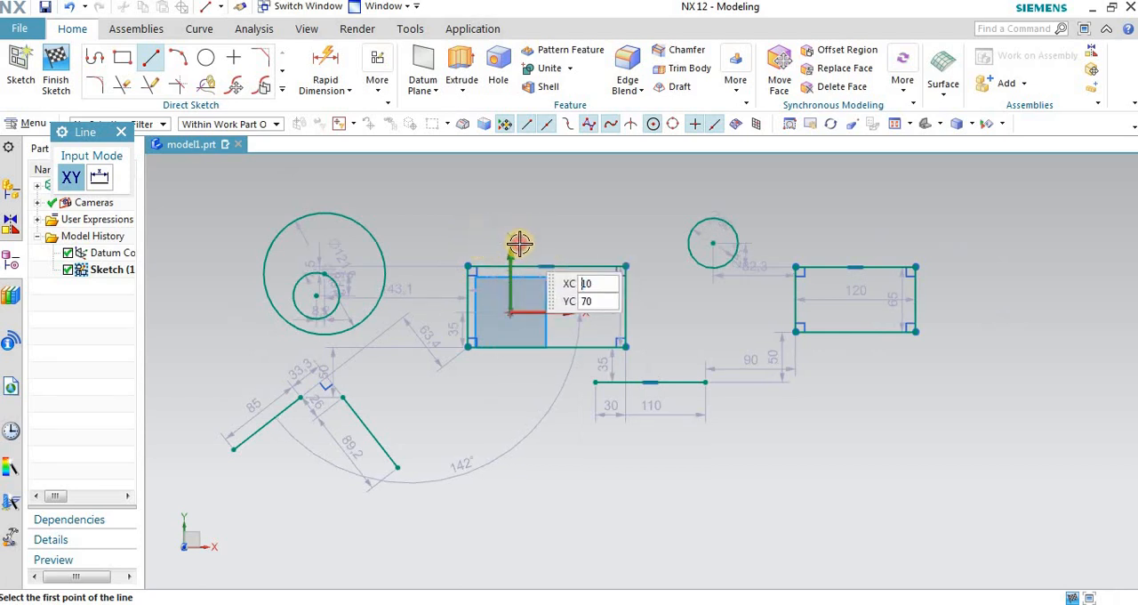
{"action": "left_click", "coordinate": [518, 243]}
{"action": "key", "text": "Return"}
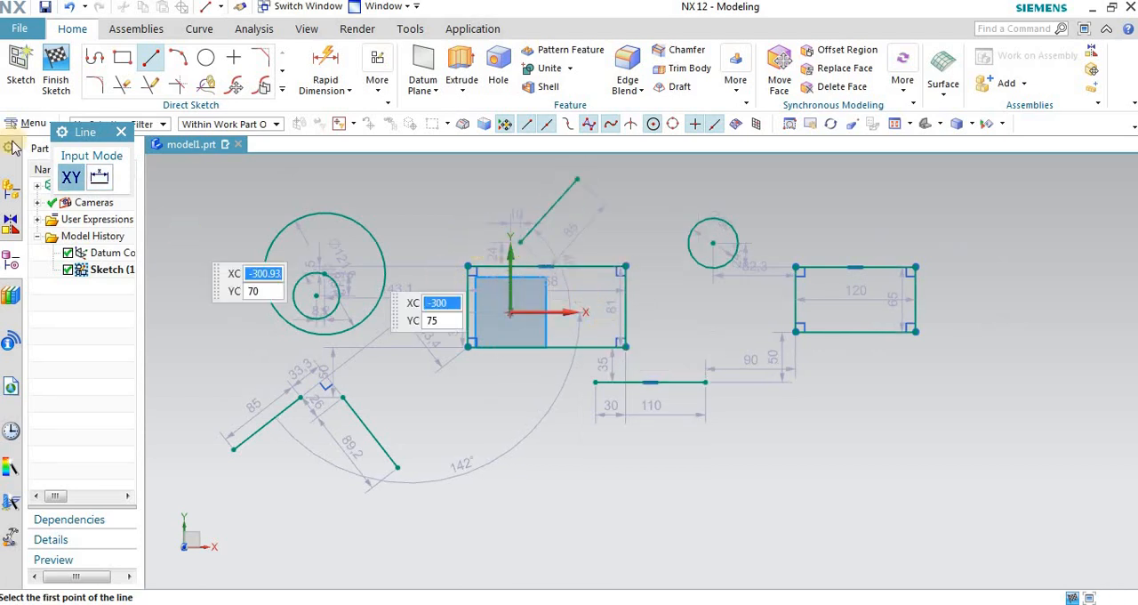
Step: Apply a Coincident constraint between the first rectangle's upper-left corner and the midpoint of the slanted line above it
{"action": "left_click", "coordinate": [121, 133]}
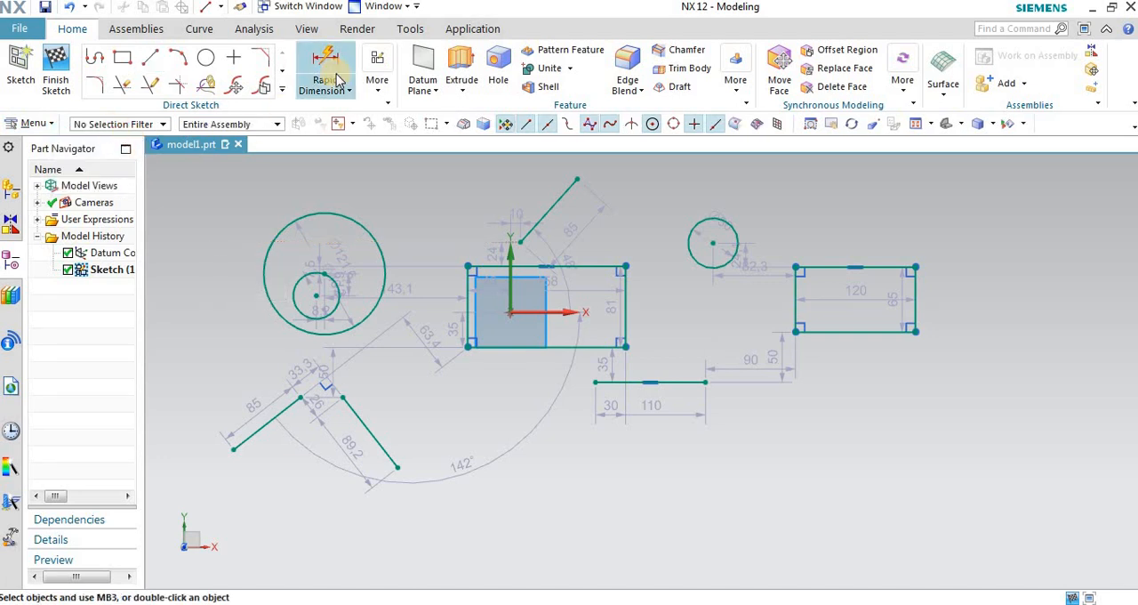
{"action": "left_click", "coordinate": [371, 85]}
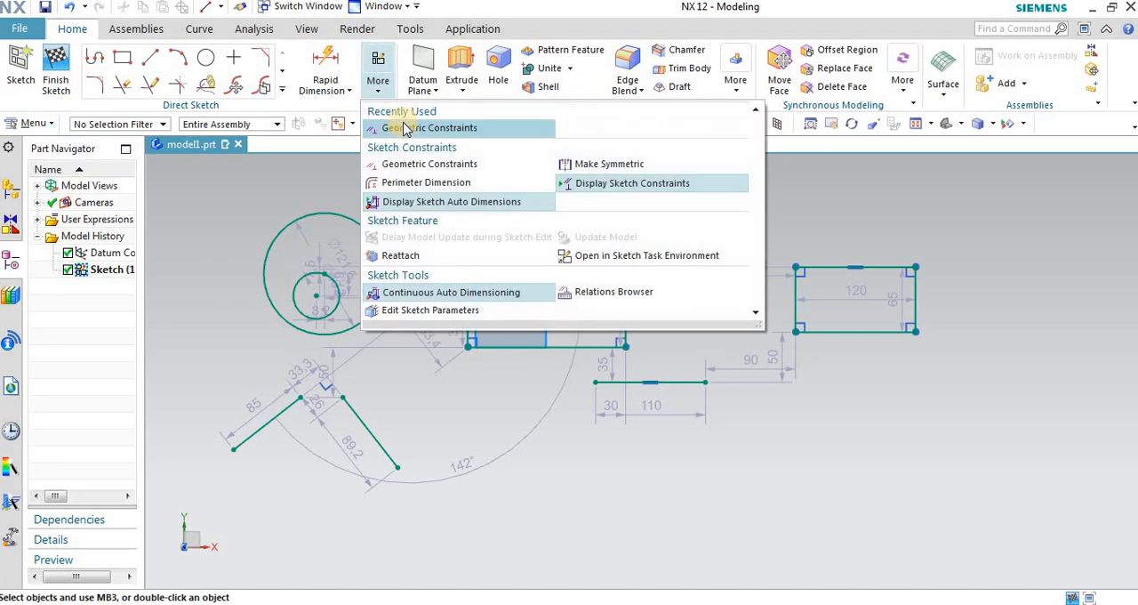
{"action": "left_click", "coordinate": [402, 124]}
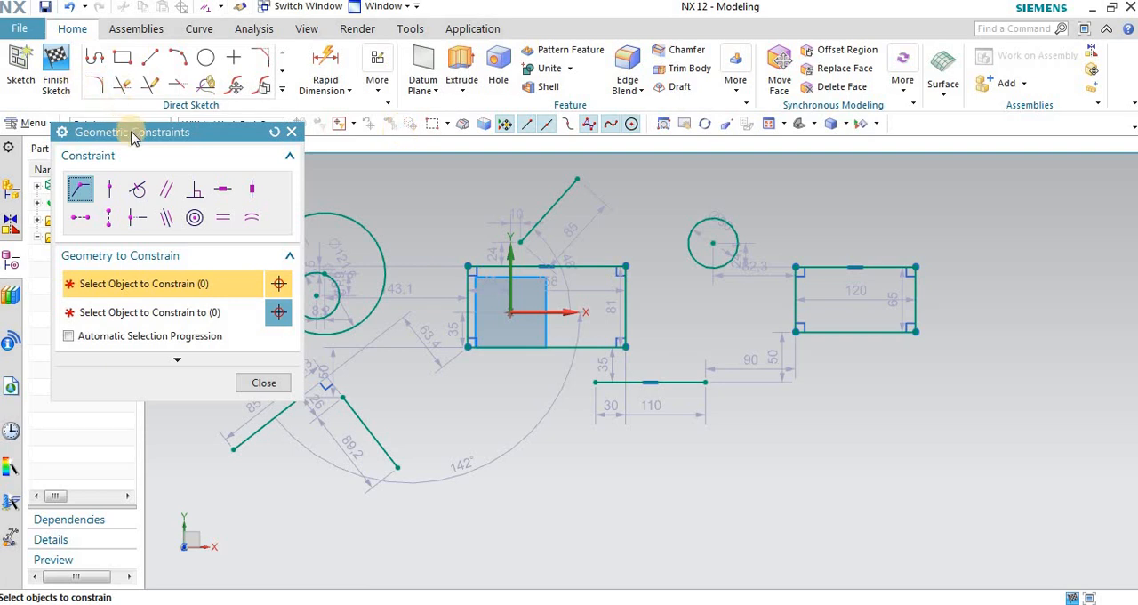
{"action": "left_click_drag", "start_coordinate": [132, 133], "coordinate": [126, 89]}
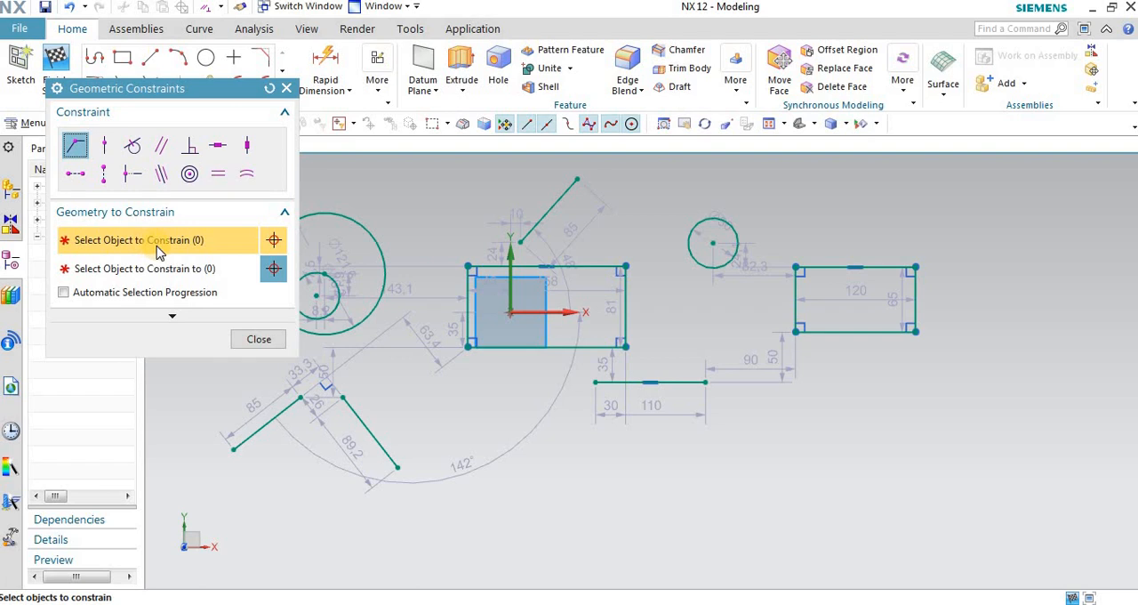
{"action": "scroll", "coordinate": [498, 287], "scroll_direction": "up", "scroll_amount": 2}
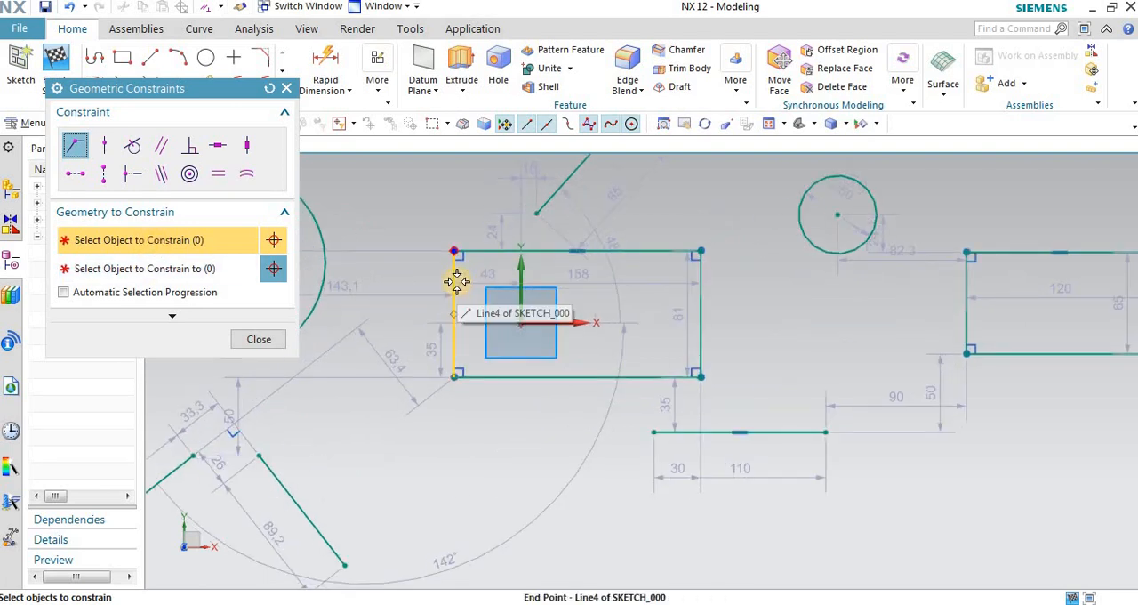
{"action": "left_click", "coordinate": [456, 281]}
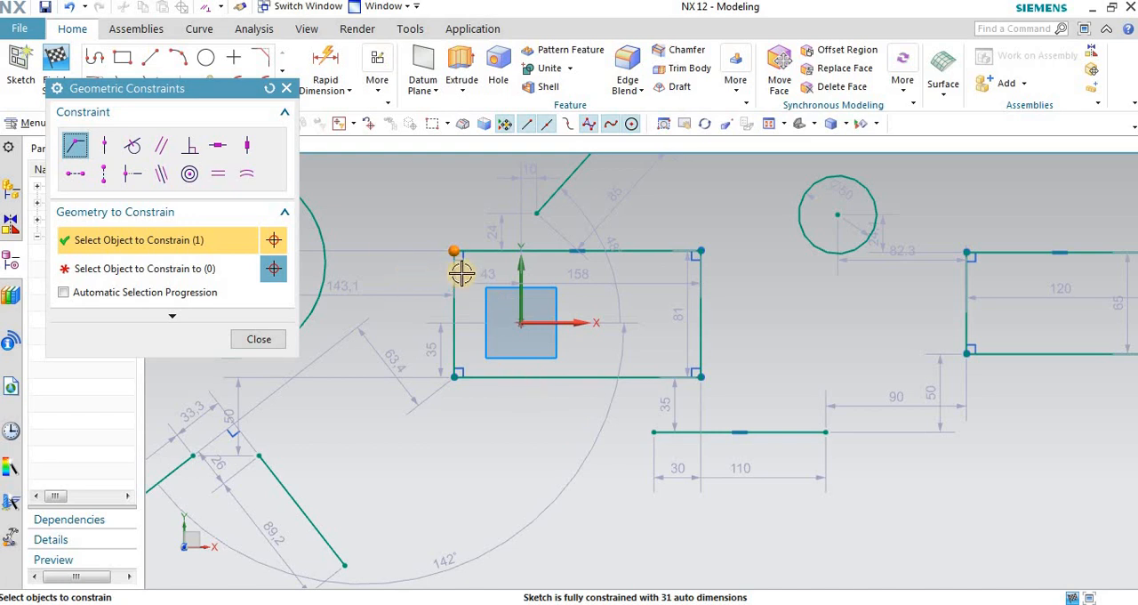
{"action": "left_click", "coordinate": [151, 276]}
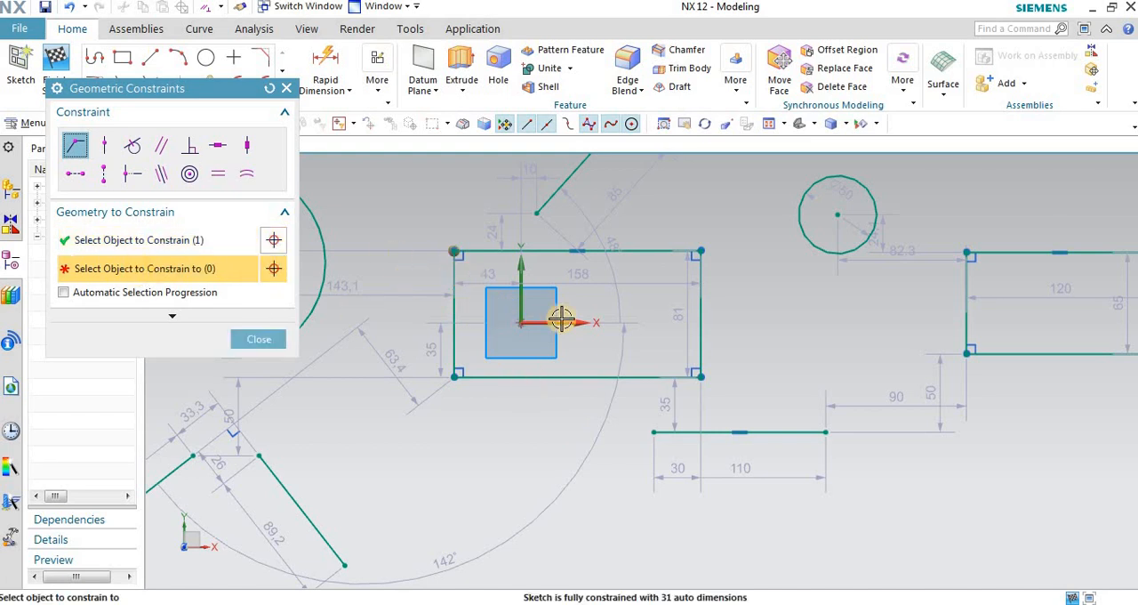
{"action": "scroll", "coordinate": [563, 316], "scroll_direction": "down", "scroll_amount": 1}
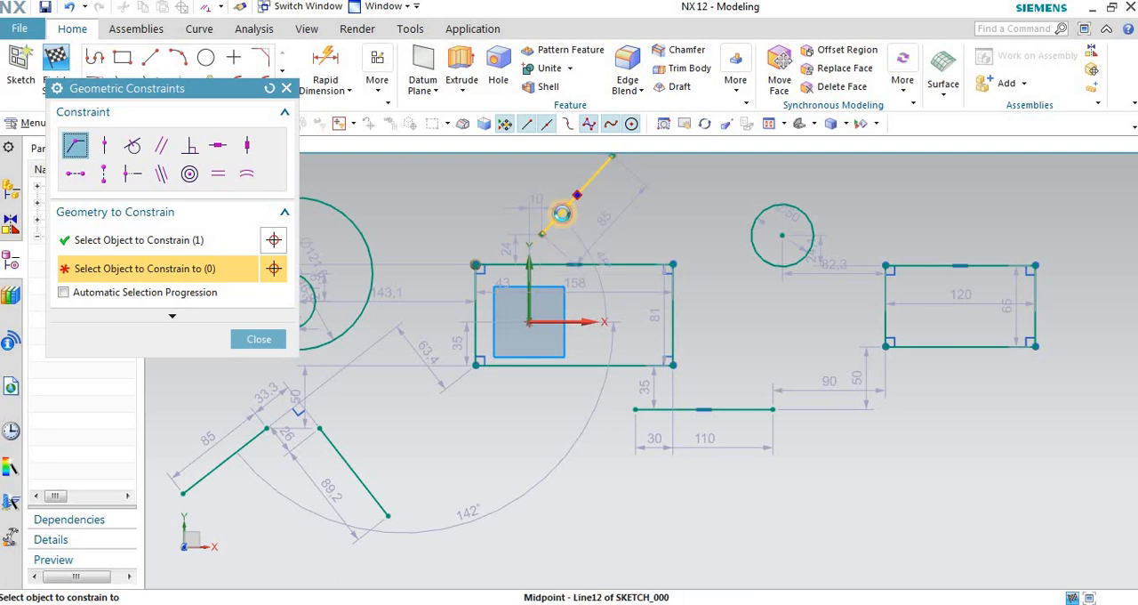
{"action": "left_click", "coordinate": [563, 213]}
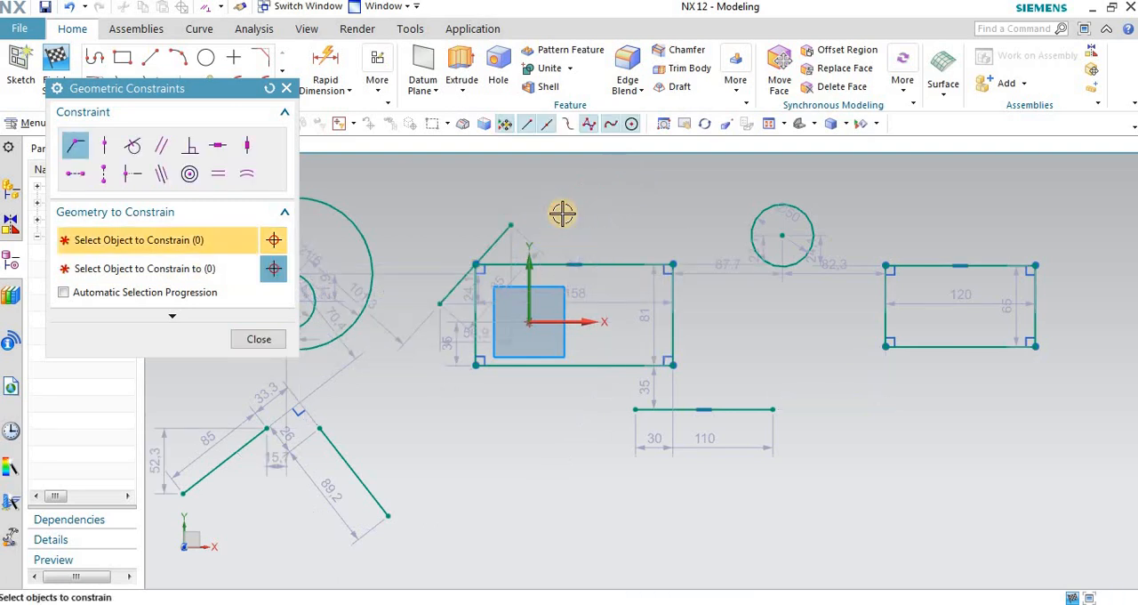
Step: Close the Geometric Constraints dialog and undo the coincident constraint on the slanted line's midpoint
{"action": "scroll", "coordinate": [467, 280], "scroll_direction": "up", "scroll_amount": 2}
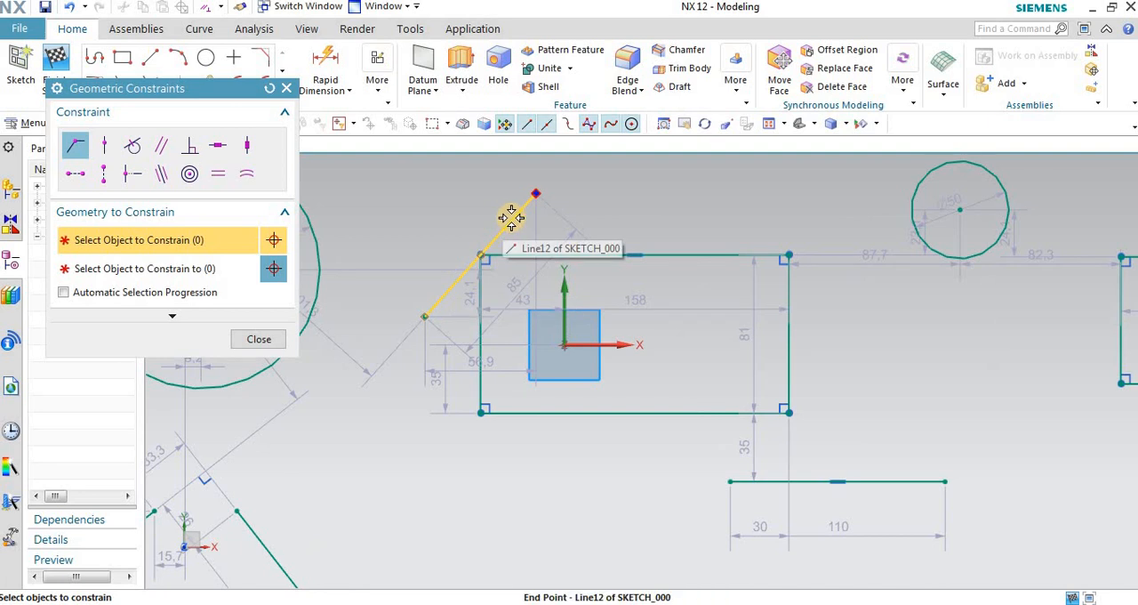
{"action": "left_click", "coordinate": [490, 263]}
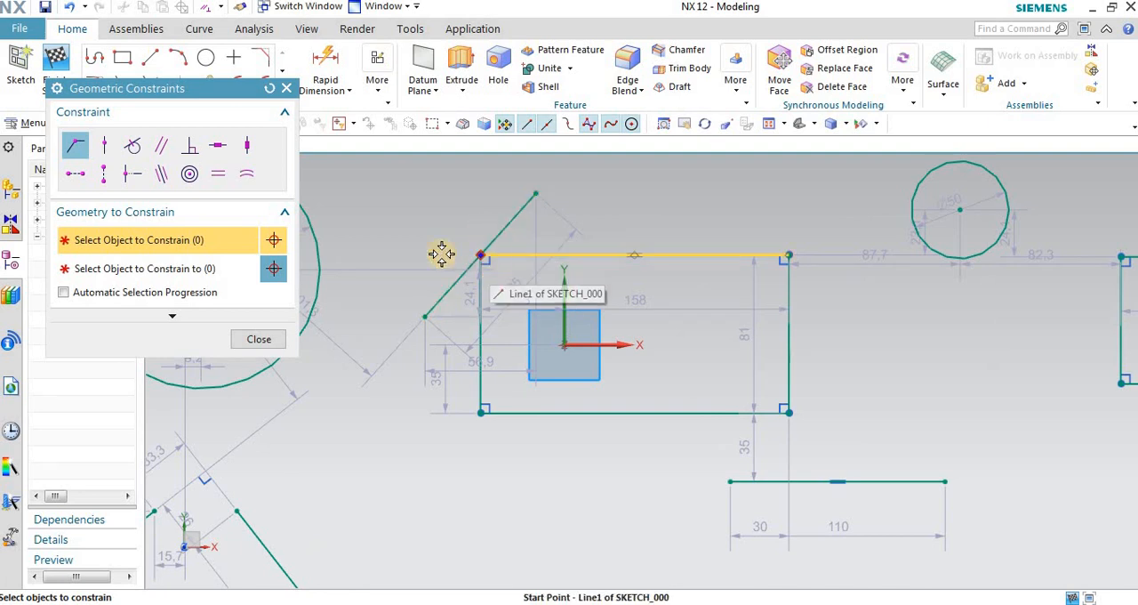
{"action": "left_click", "coordinate": [483, 257]}
{"action": "left_click", "coordinate": [287, 89]}
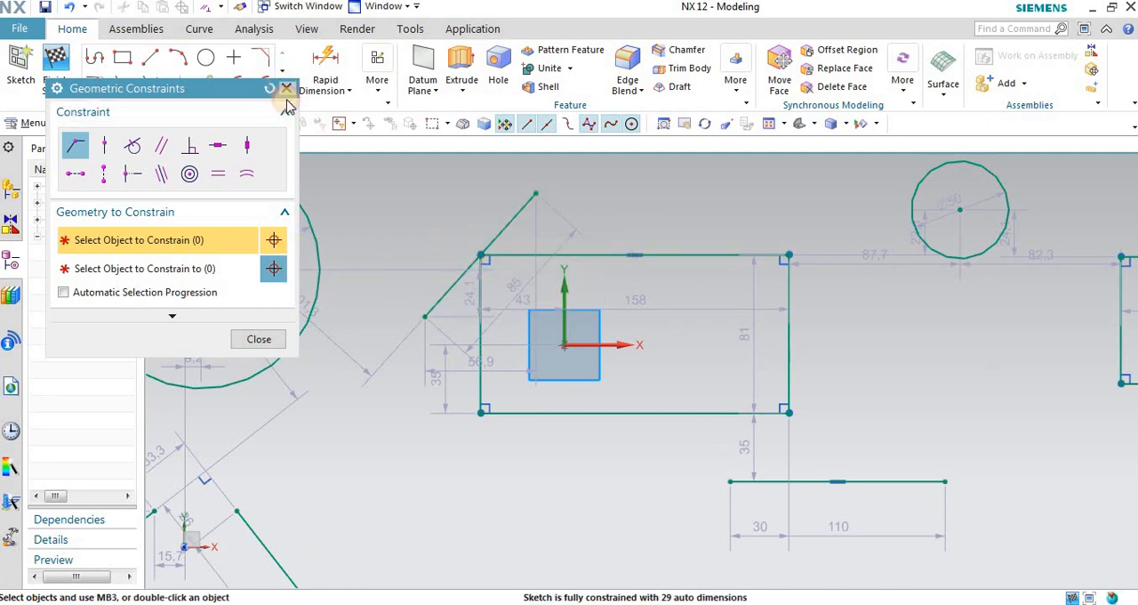
{"action": "left_click", "coordinate": [70, 7]}
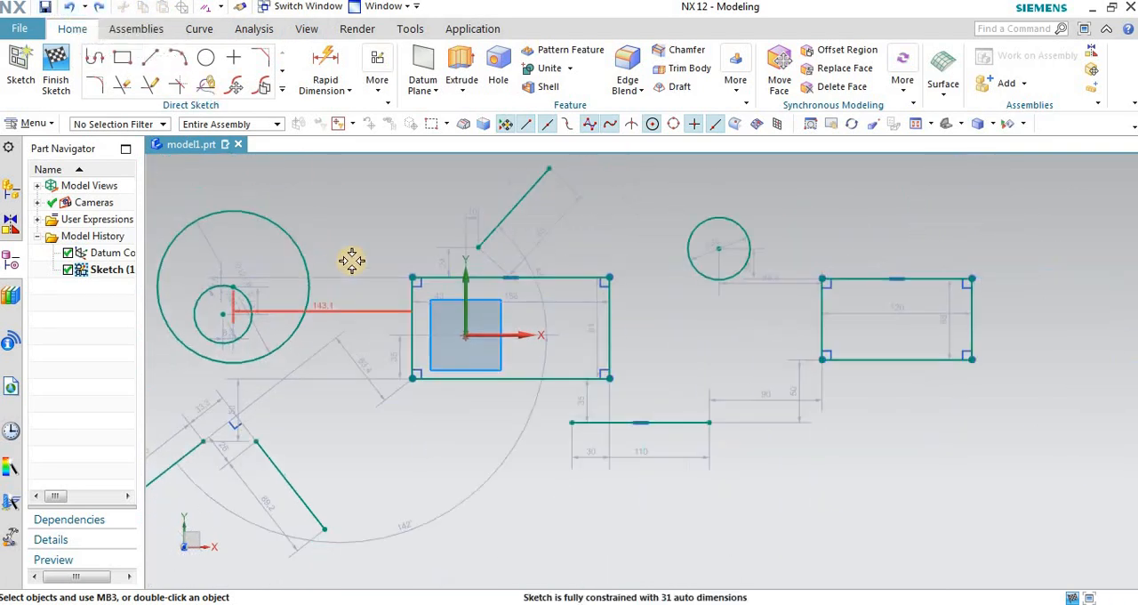
Step: Reopen the Geometric Constraints dialog with the Coincident constraint active
{"action": "scroll", "coordinate": [461, 263], "scroll_direction": "up", "scroll_amount": 1}
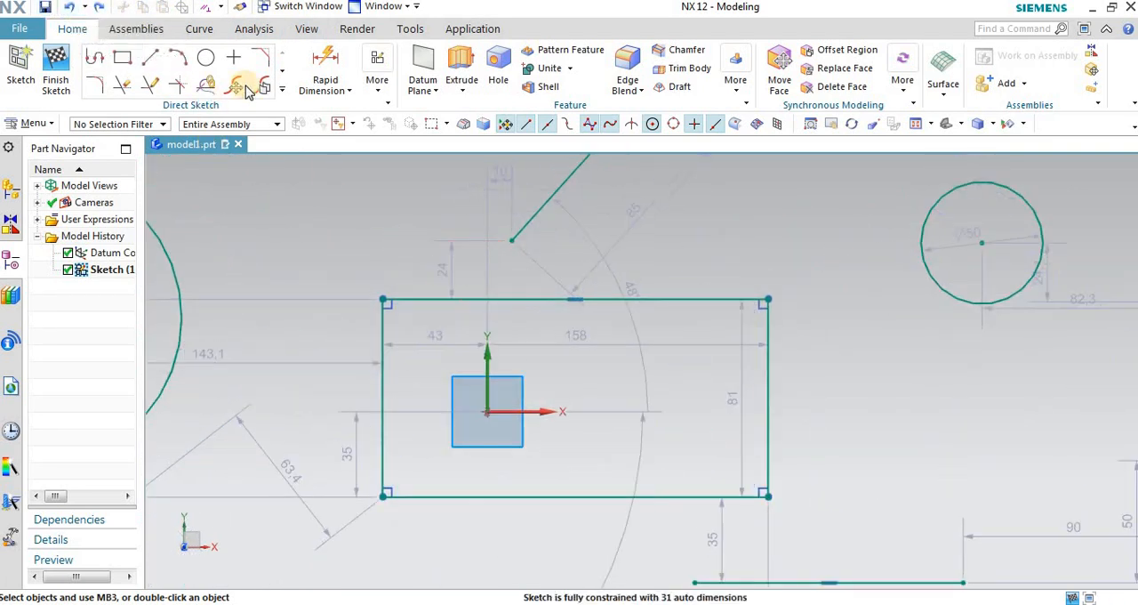
{"action": "left_click", "coordinate": [377, 84]}
{"action": "left_click", "coordinate": [395, 129]}
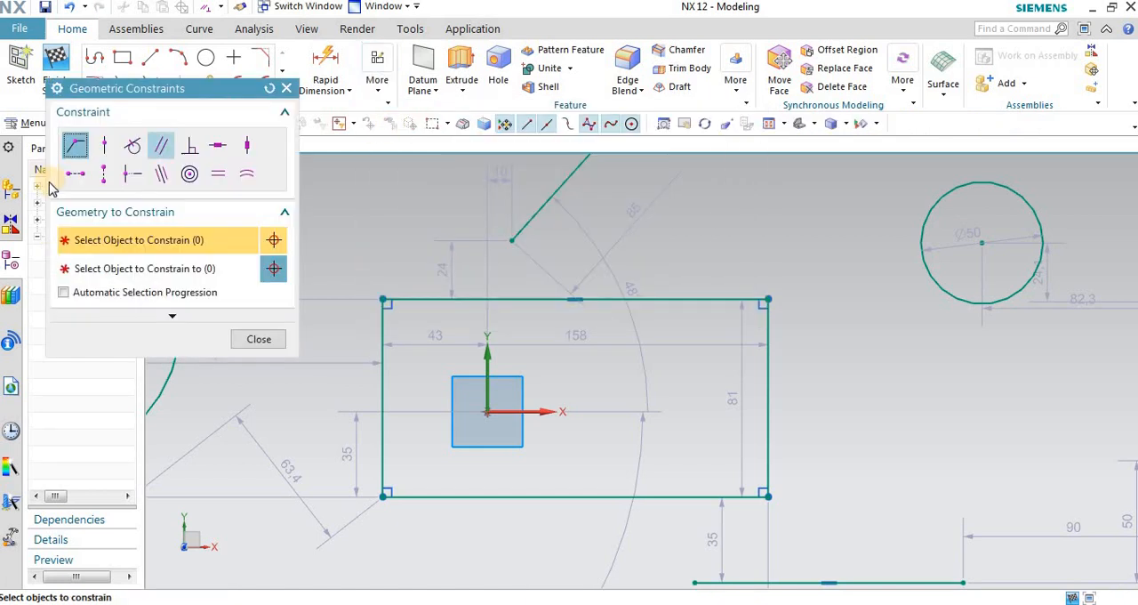
{"action": "left_click", "coordinate": [74, 150]}
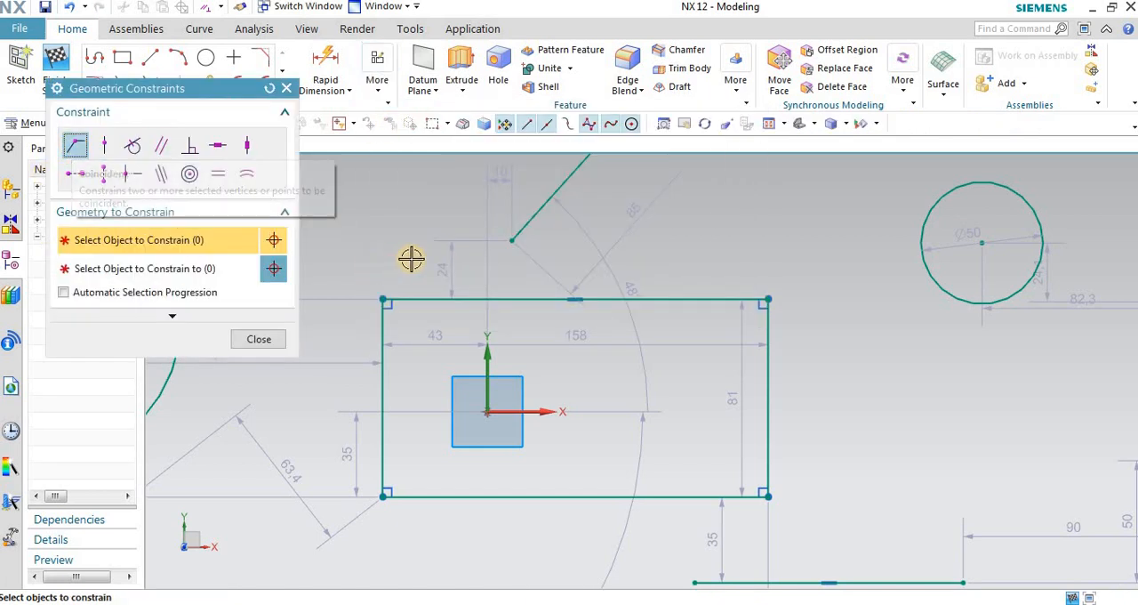
{"action": "left_click", "coordinate": [383, 297]}
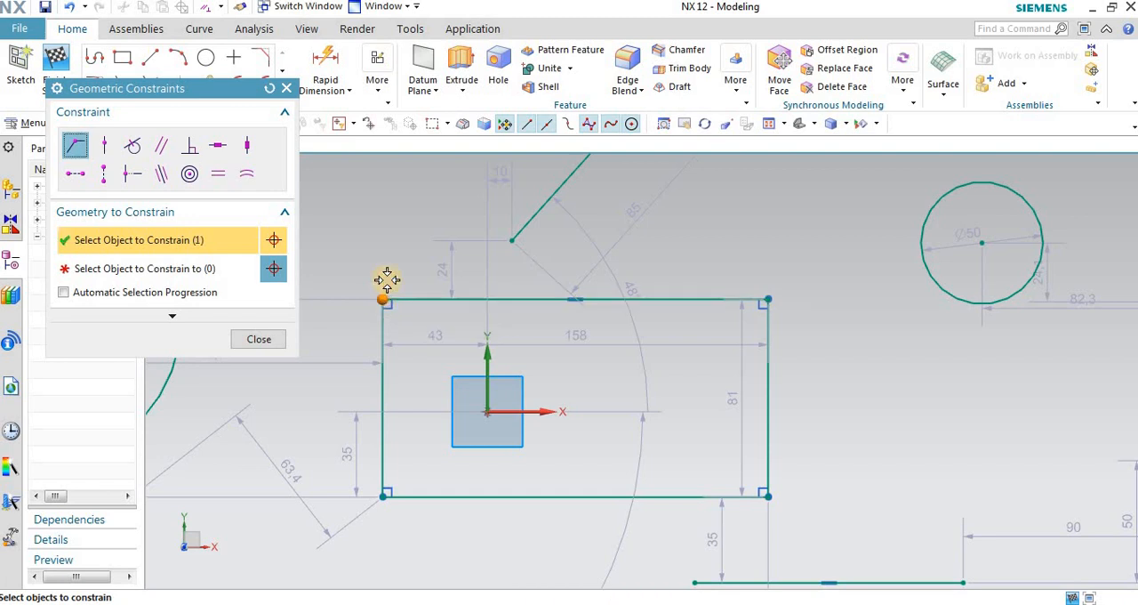
{"action": "left_click", "coordinate": [512, 242]}
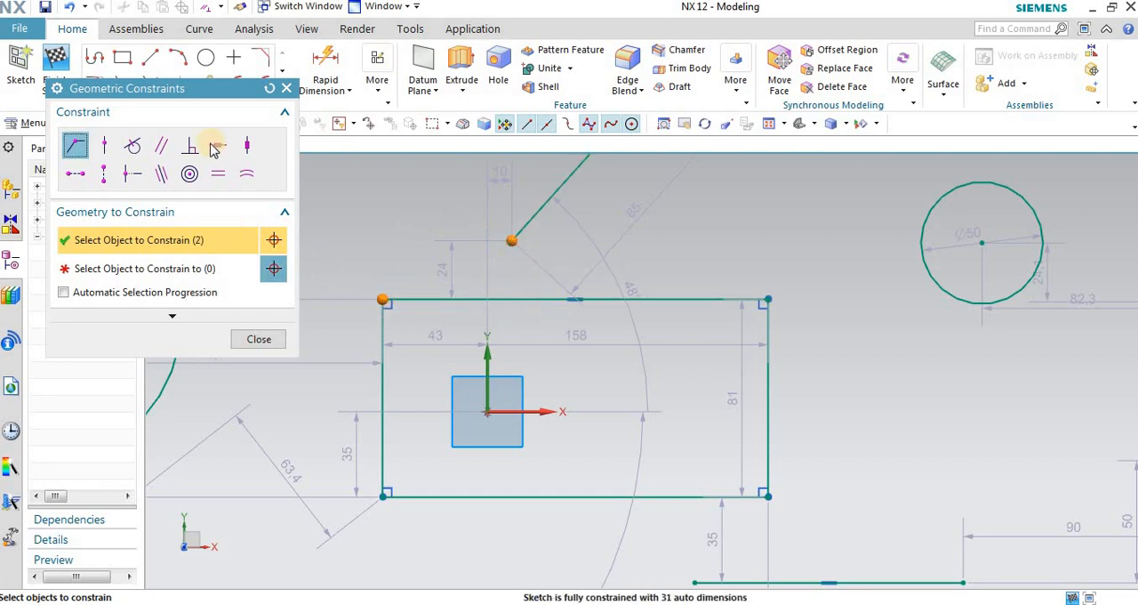
{"action": "left_click", "coordinate": [269, 88]}
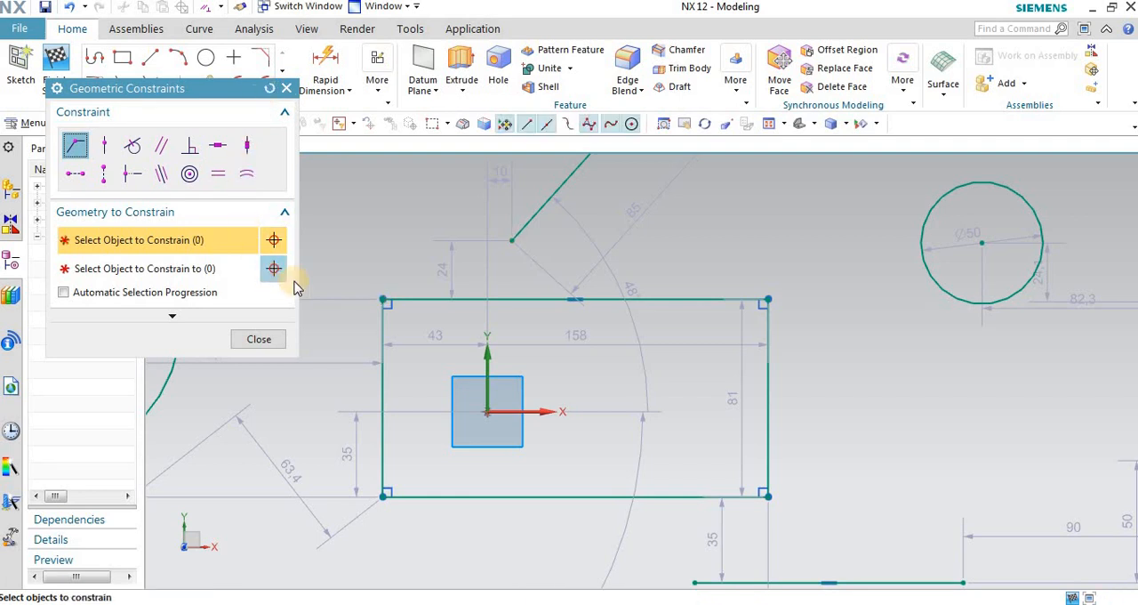
Step: Make the slanted line's lower endpoint coincident with the first rectangle's upper-left corner
{"action": "left_click", "coordinate": [383, 299]}
{"action": "left_click", "coordinate": [107, 267]}
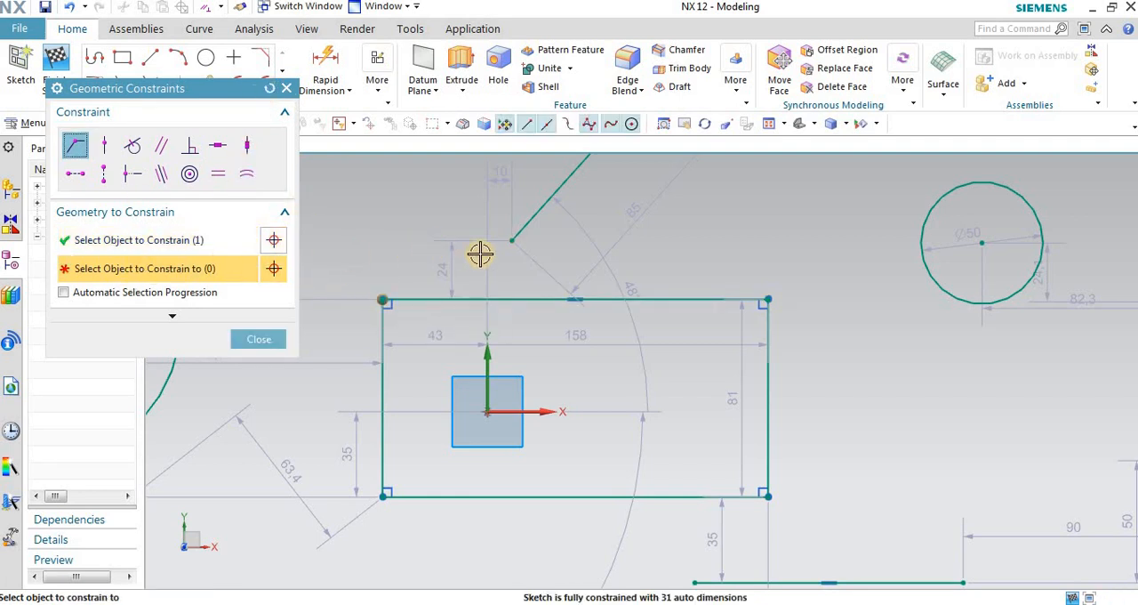
{"action": "left_click", "coordinate": [500, 243]}
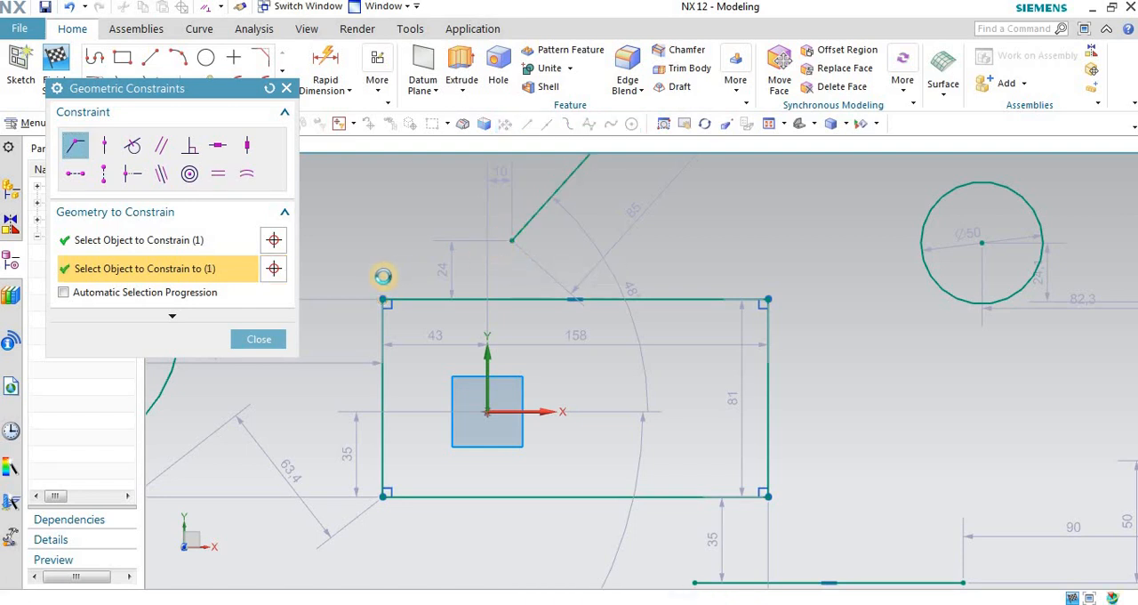
{"action": "scroll", "coordinate": [488, 386], "scroll_direction": "down", "scroll_amount": 1}
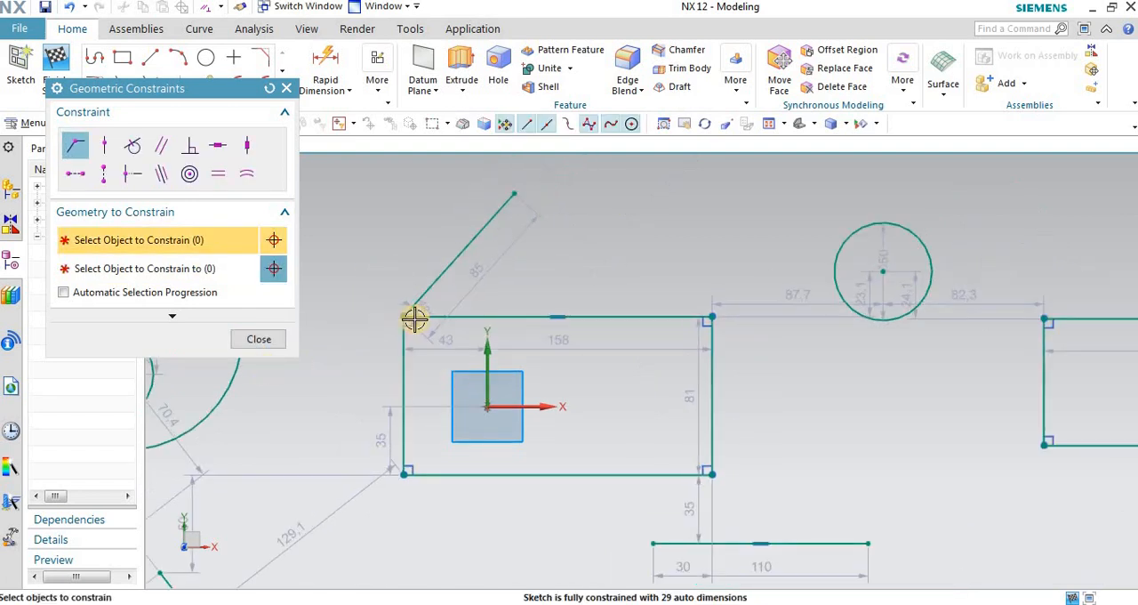
{"action": "scroll", "coordinate": [414, 319], "scroll_direction": "up", "scroll_amount": 1}
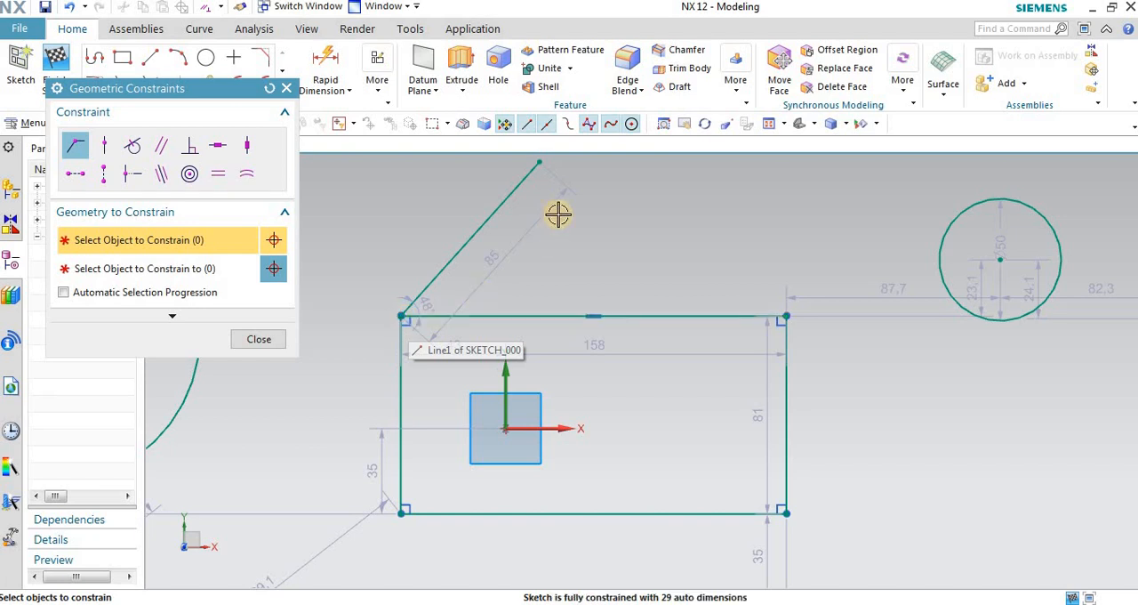
Step: Apply a Point on Curve constraint between the first rectangle's top edge and the 50 mm circle's centre, and close the dialog
{"action": "scroll", "coordinate": [558, 216], "scroll_direction": "down", "scroll_amount": 1}
{"action": "scroll", "coordinate": [507, 309], "scroll_direction": "down", "scroll_amount": 1}
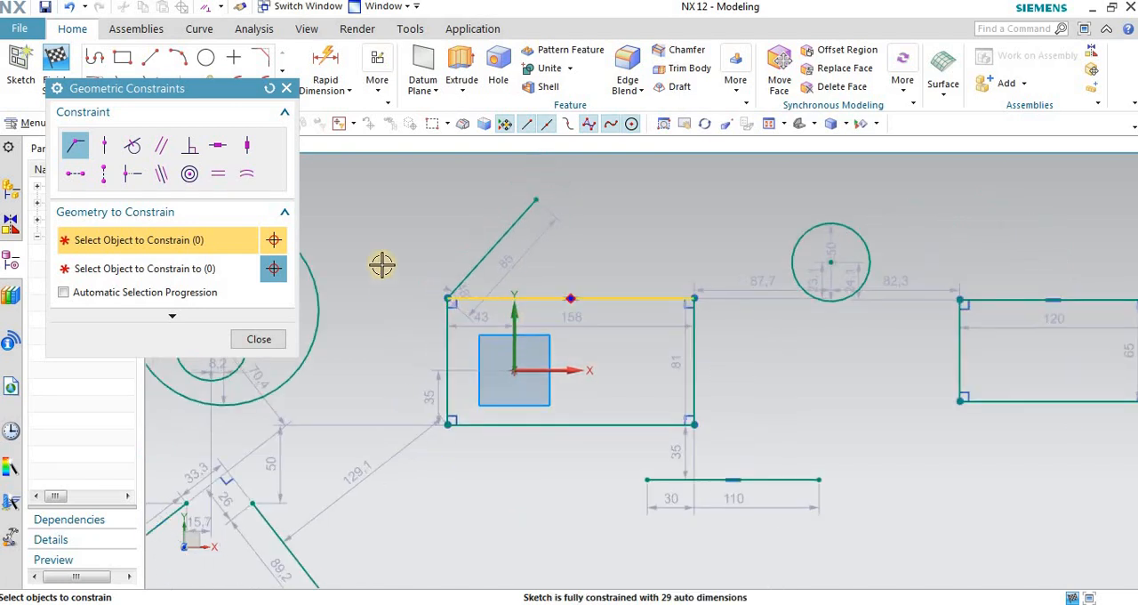
{"action": "left_click", "coordinate": [104, 147]}
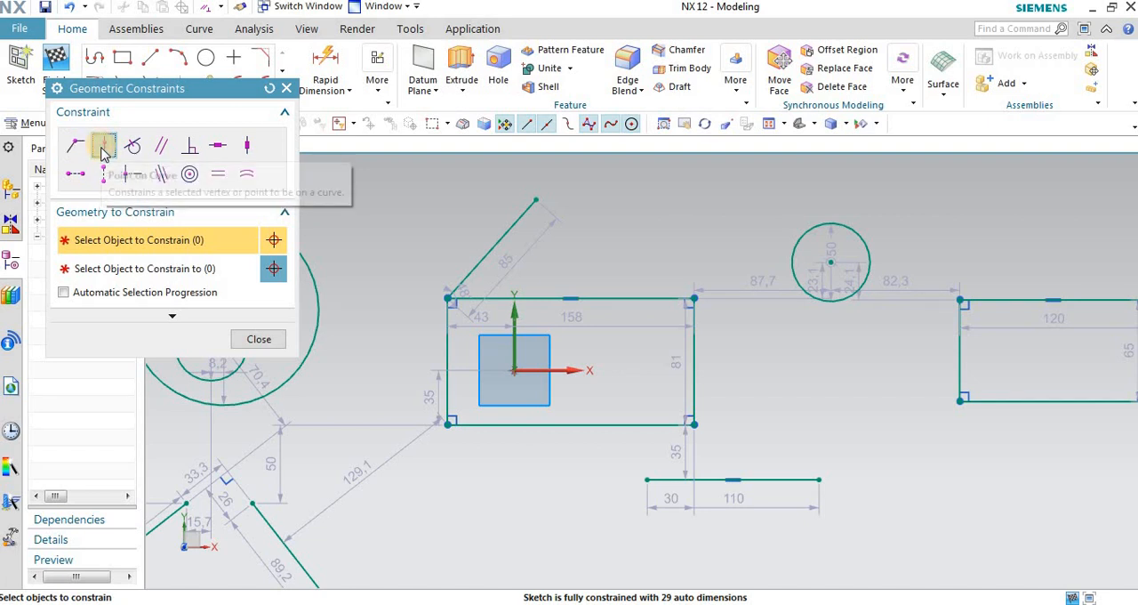
{"action": "scroll", "coordinate": [516, 188], "scroll_direction": "down", "scroll_amount": 1}
{"action": "scroll", "coordinate": [604, 279], "scroll_direction": "up", "scroll_amount": 1}
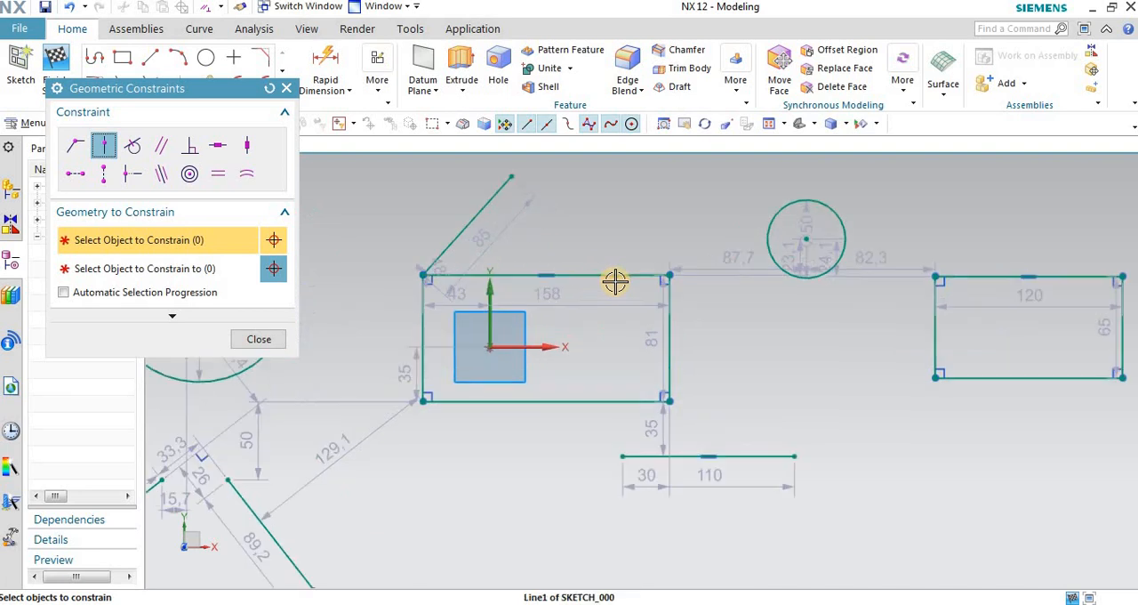
{"action": "left_click", "coordinate": [592, 272]}
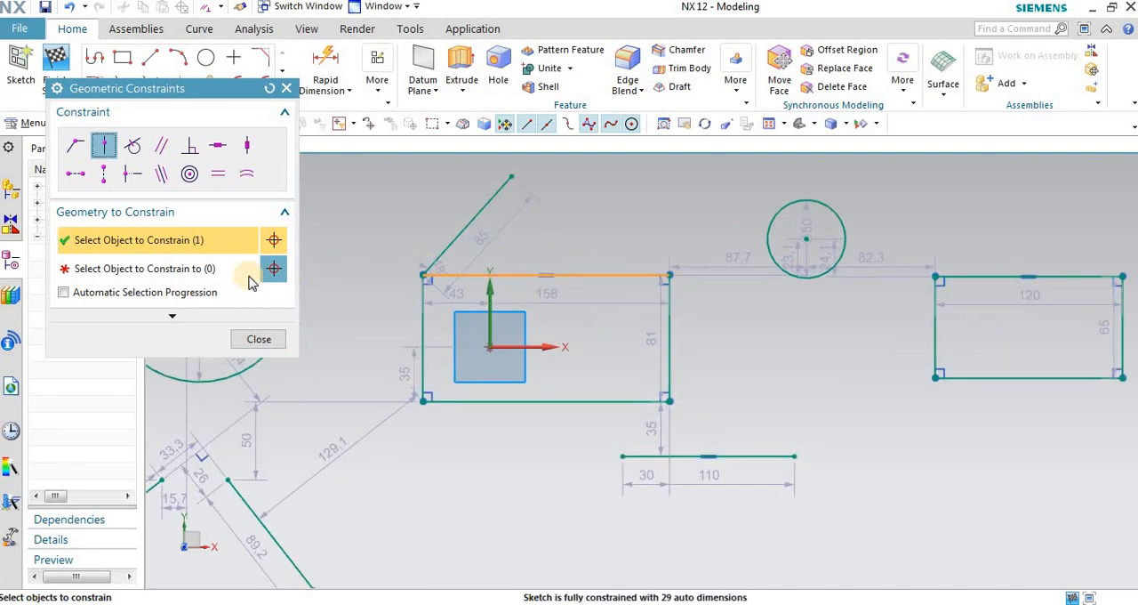
{"action": "left_click", "coordinate": [188, 271]}
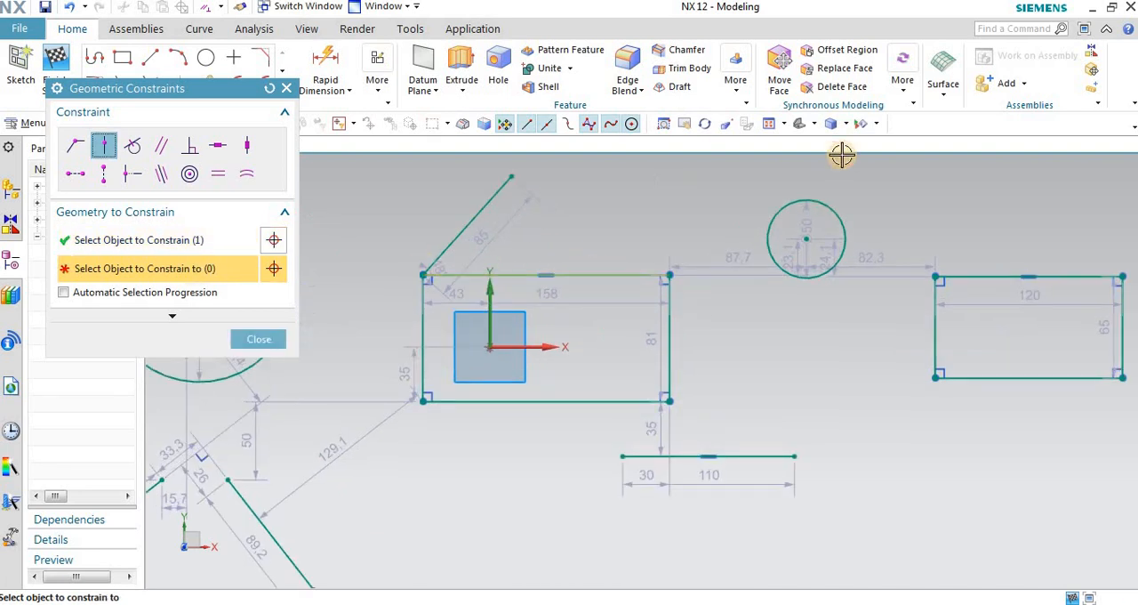
{"action": "left_click", "coordinate": [834, 206]}
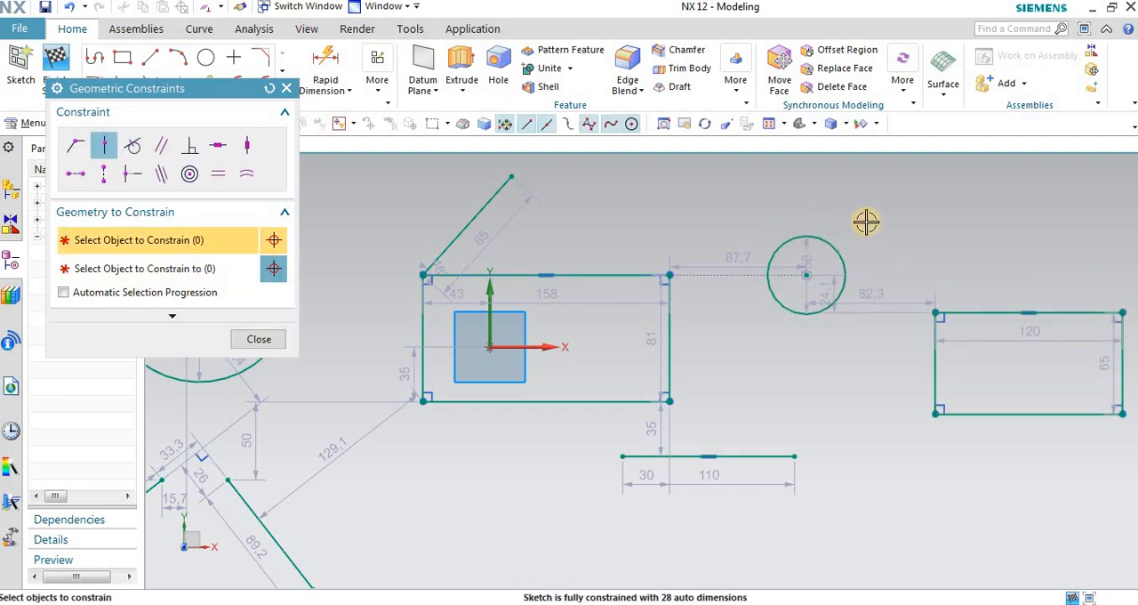
{"action": "scroll", "coordinate": [613, 279], "scroll_direction": "up", "scroll_amount": 3}
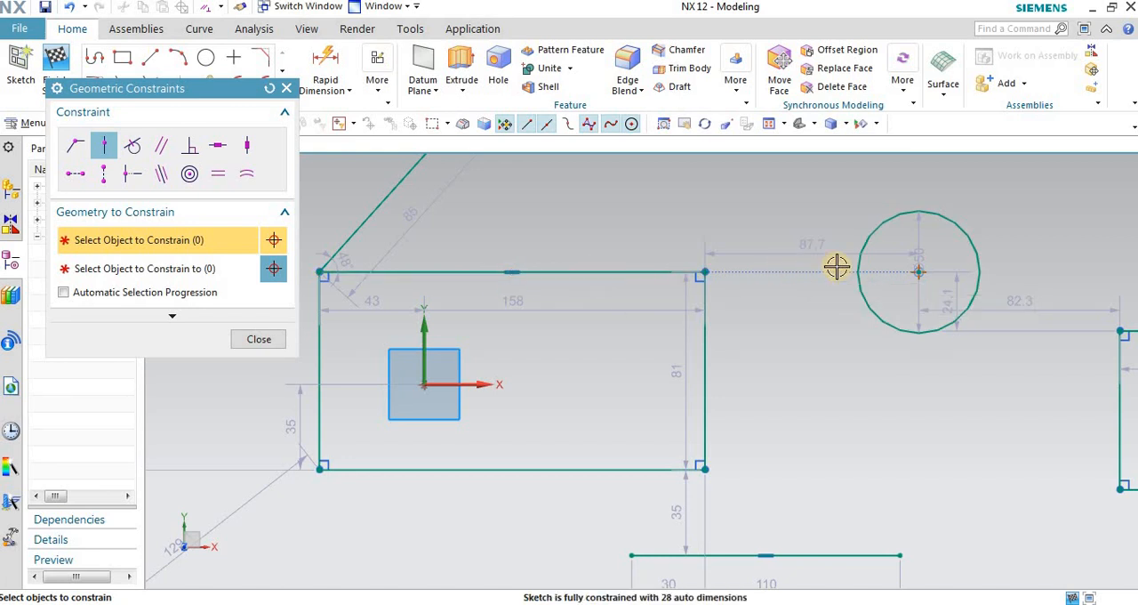
{"action": "scroll", "coordinate": [835, 267], "scroll_direction": "down", "scroll_amount": 1}
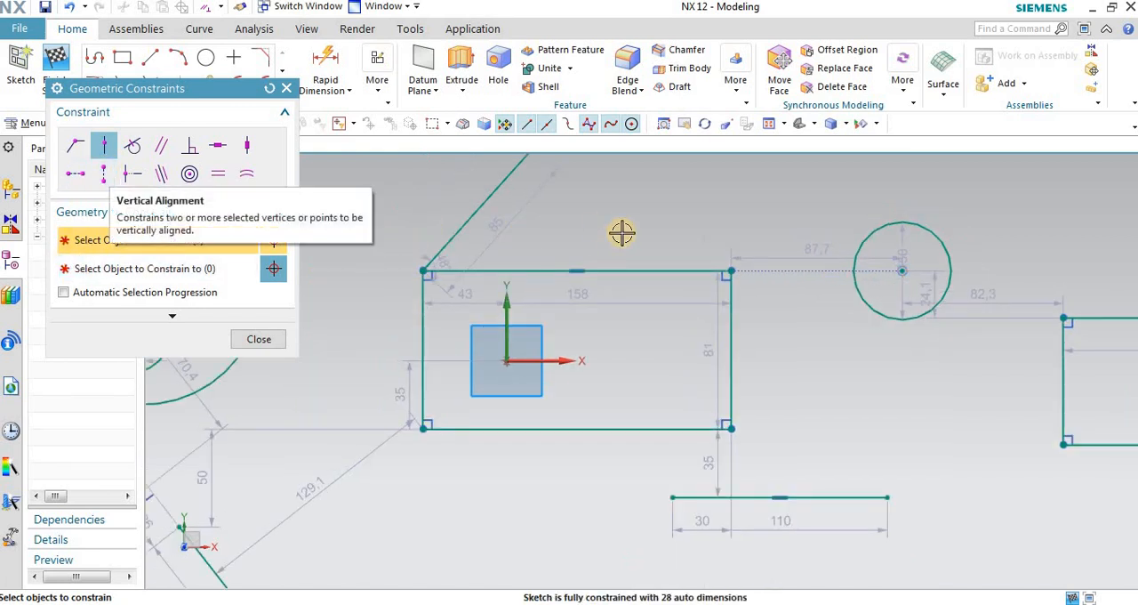
{"action": "scroll", "coordinate": [618, 233], "scroll_direction": "down", "scroll_amount": 1}
{"action": "left_click", "coordinate": [286, 88]}
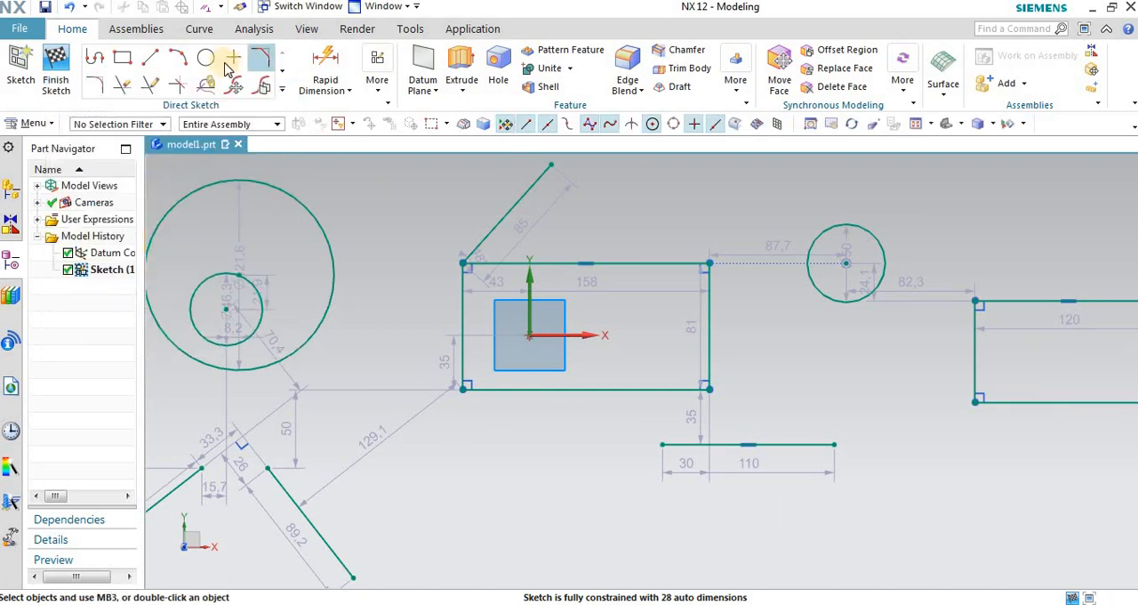
Step: Sketch a small circle above the first rectangle, with its centre about 32 mm above the top edge
{"action": "left_click", "coordinate": [206, 61]}
{"action": "scroll", "coordinate": [586, 218], "scroll_direction": "up", "scroll_amount": 2}
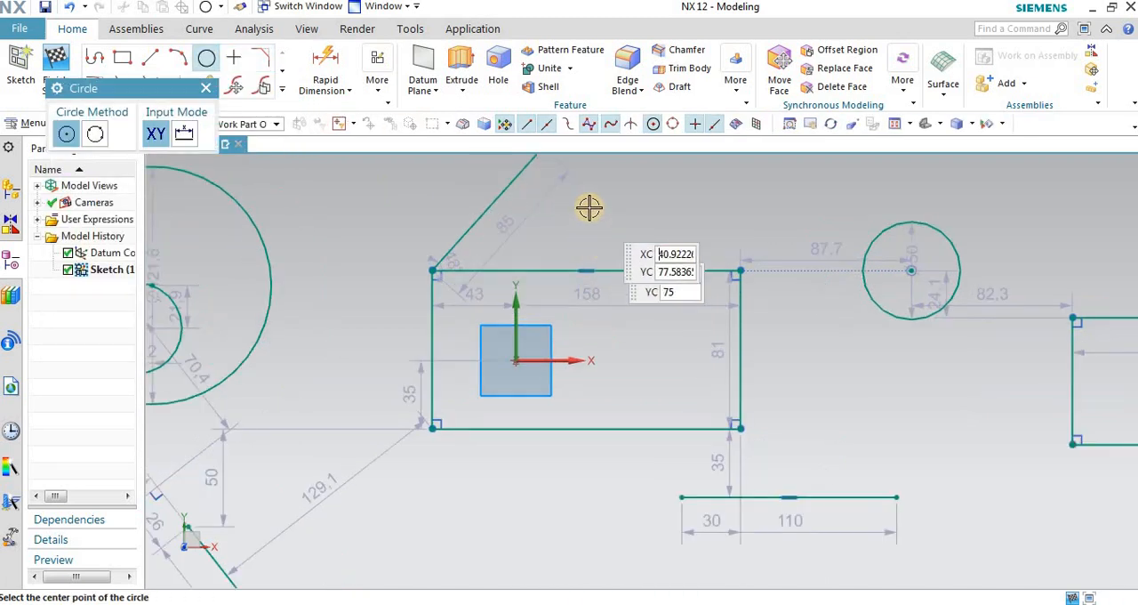
{"action": "left_click", "coordinate": [589, 208]}
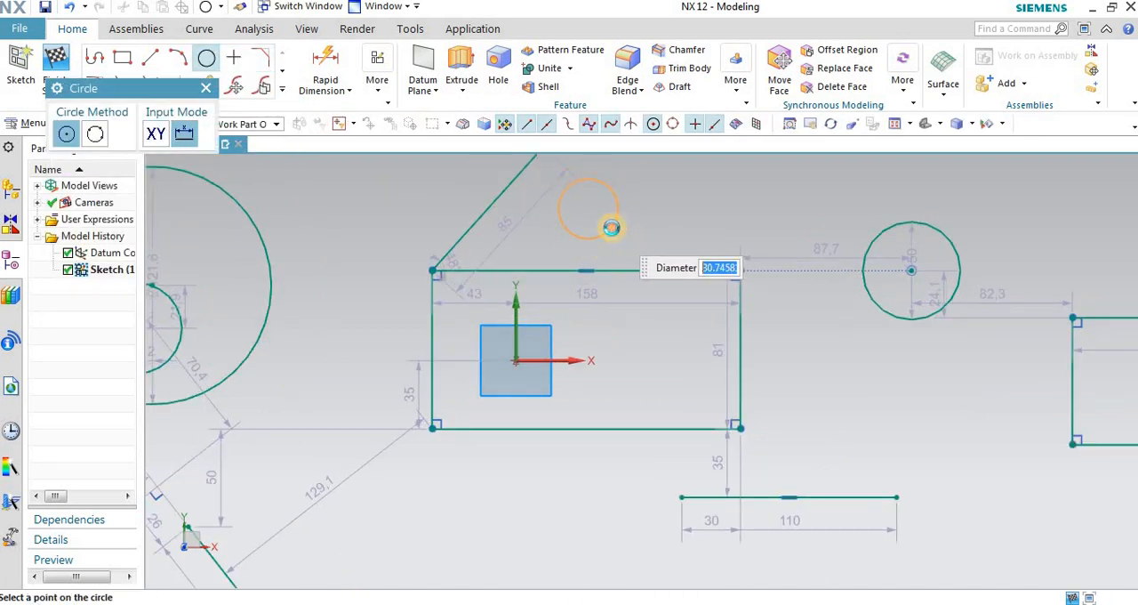
{"action": "left_click", "coordinate": [208, 90]}
Step: Apply a Point on Curve constraint between the small circle and the midpoint of the first rectangle's top edge
{"action": "left_click", "coordinate": [377, 80]}
{"action": "left_click", "coordinate": [391, 133]}
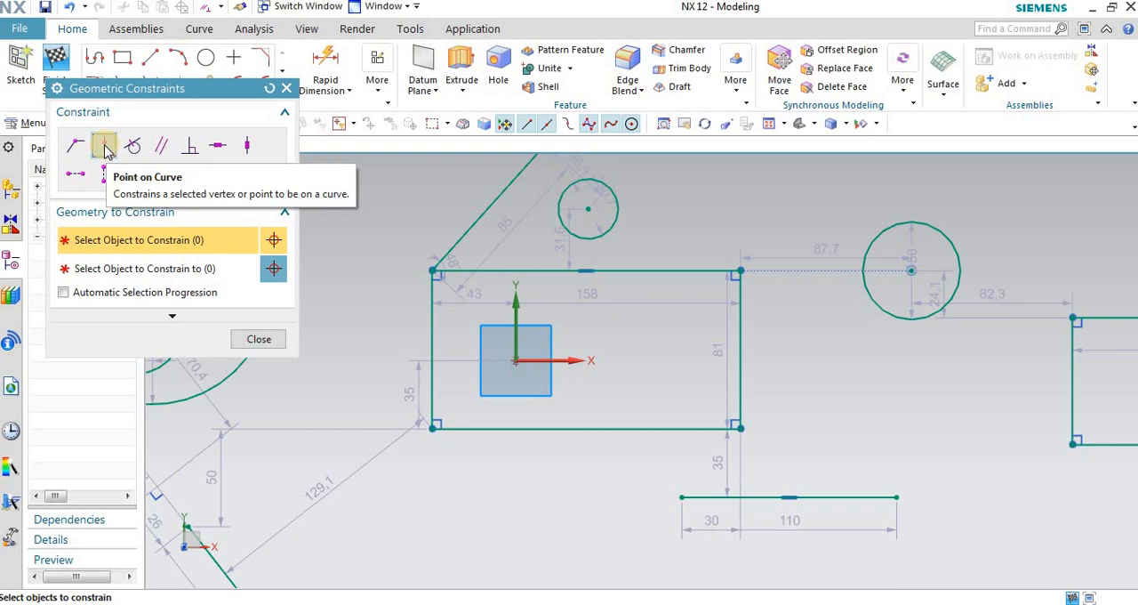
{"action": "left_click", "coordinate": [548, 191]}
{"action": "left_click", "coordinate": [190, 267]}
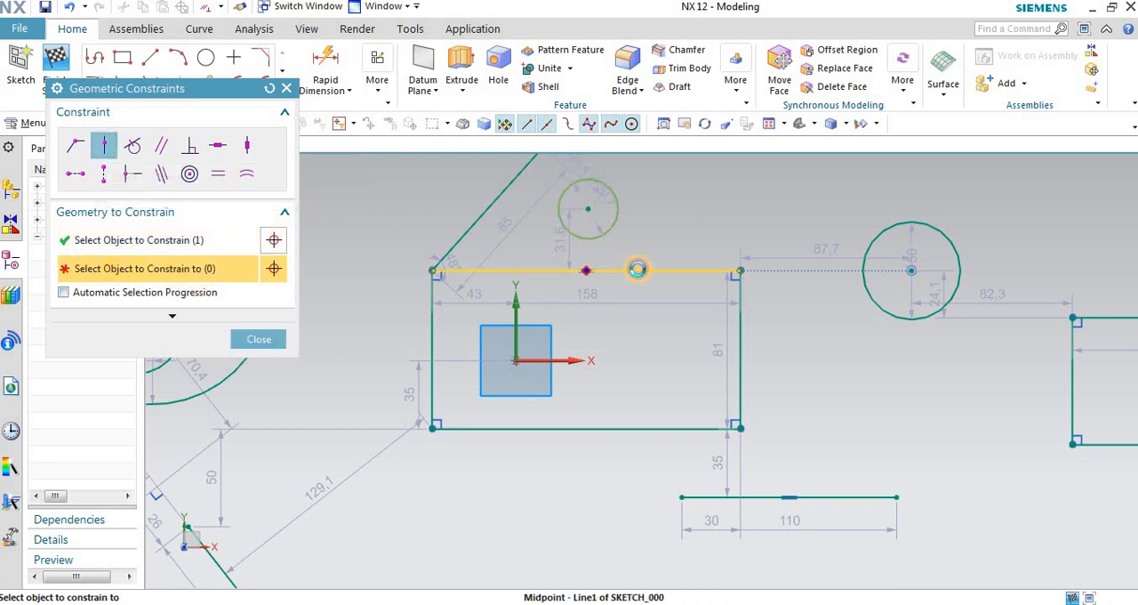
{"action": "left_click", "coordinate": [638, 269]}
Step: Inspect where the small circle meets the first rectangle's top edge, and undo its Point on Curve constraint
{"action": "scroll", "coordinate": [574, 234], "scroll_direction": "up", "scroll_amount": 5}
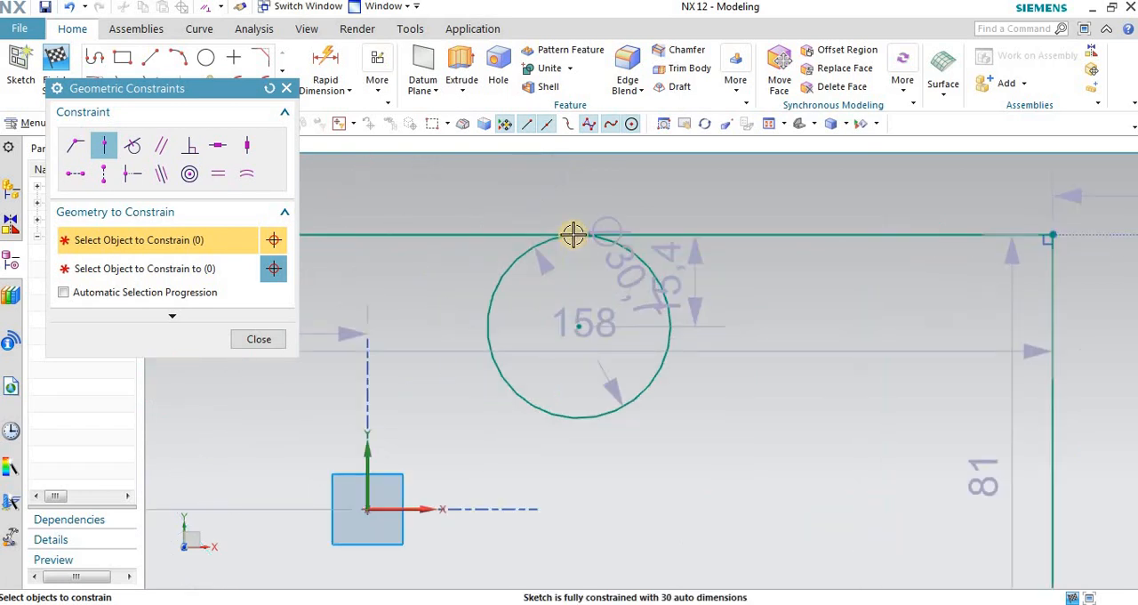
{"action": "scroll", "coordinate": [573, 234], "scroll_direction": "up", "scroll_amount": 5}
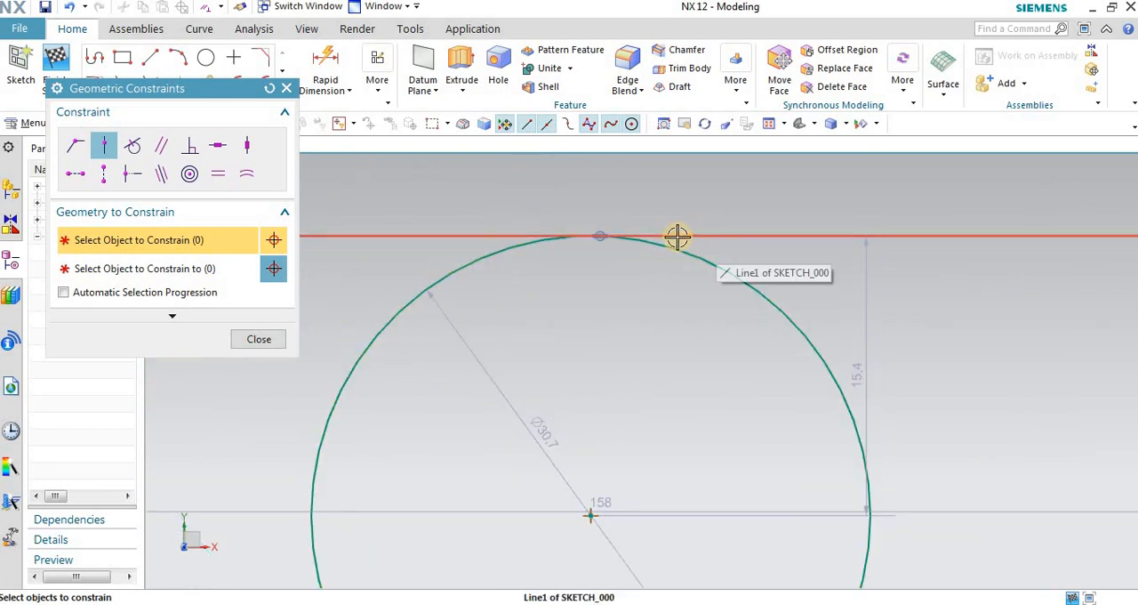
{"action": "scroll", "coordinate": [592, 231], "scroll_direction": "down", "scroll_amount": 8}
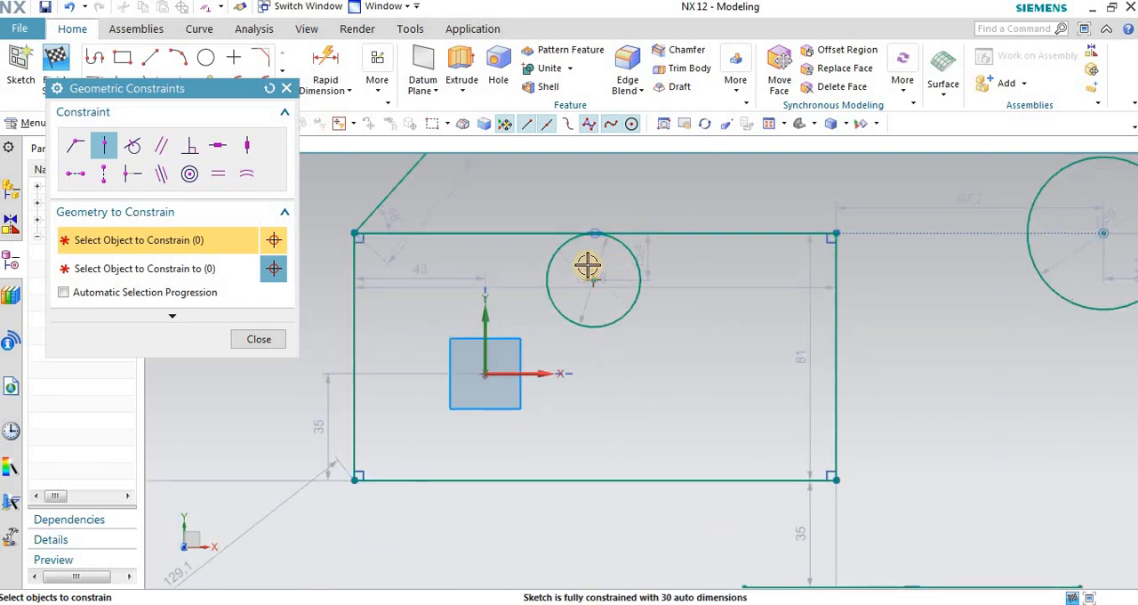
{"action": "scroll", "coordinate": [593, 238], "scroll_direction": "up", "scroll_amount": 9}
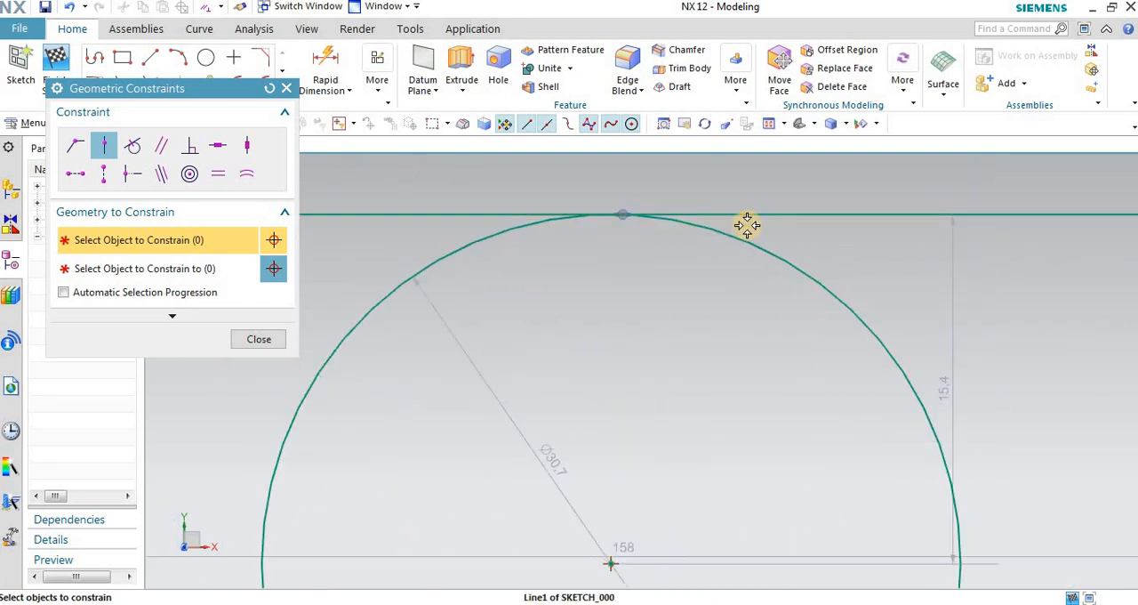
{"action": "scroll", "coordinate": [511, 236], "scroll_direction": "down", "scroll_amount": 1}
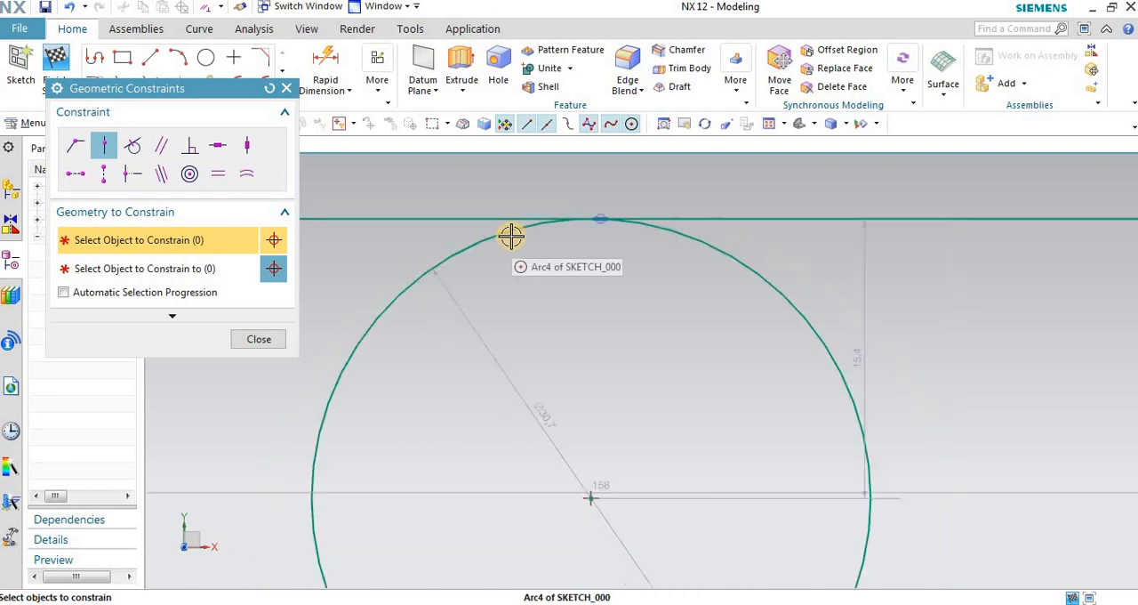
{"action": "scroll", "coordinate": [549, 232], "scroll_direction": "down", "scroll_amount": 5}
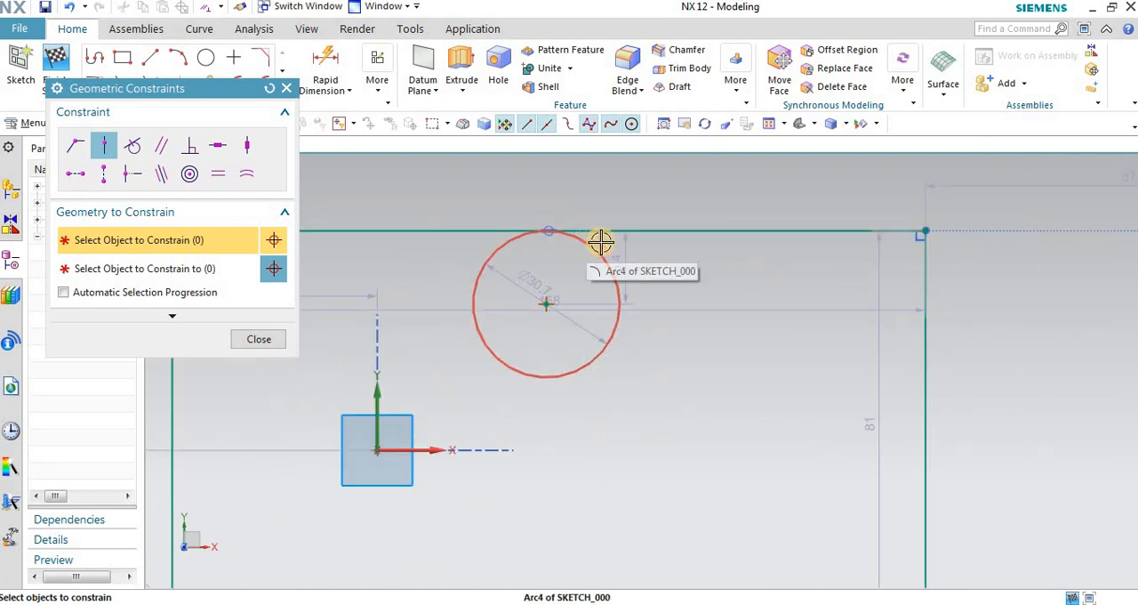
{"action": "scroll", "coordinate": [644, 235], "scroll_direction": "down", "scroll_amount": 3}
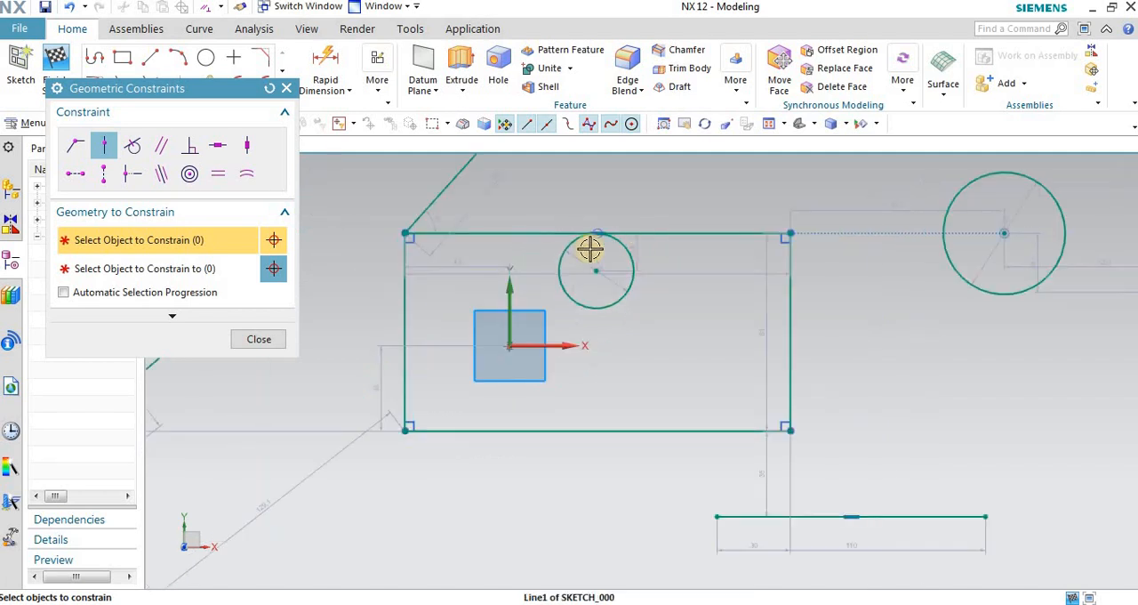
{"action": "left_click", "coordinate": [263, 339]}
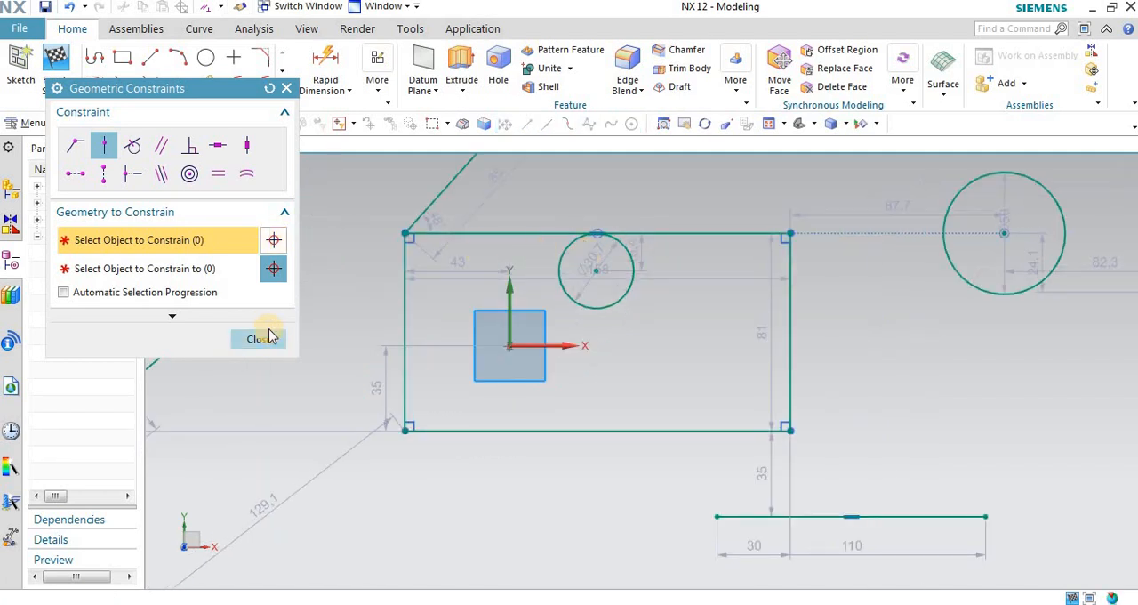
Step: Apply a Point on Curve constraint from the first rectangle's top edge to the small circle's centre
{"action": "left_click", "coordinate": [378, 82]}
{"action": "left_click", "coordinate": [401, 130]}
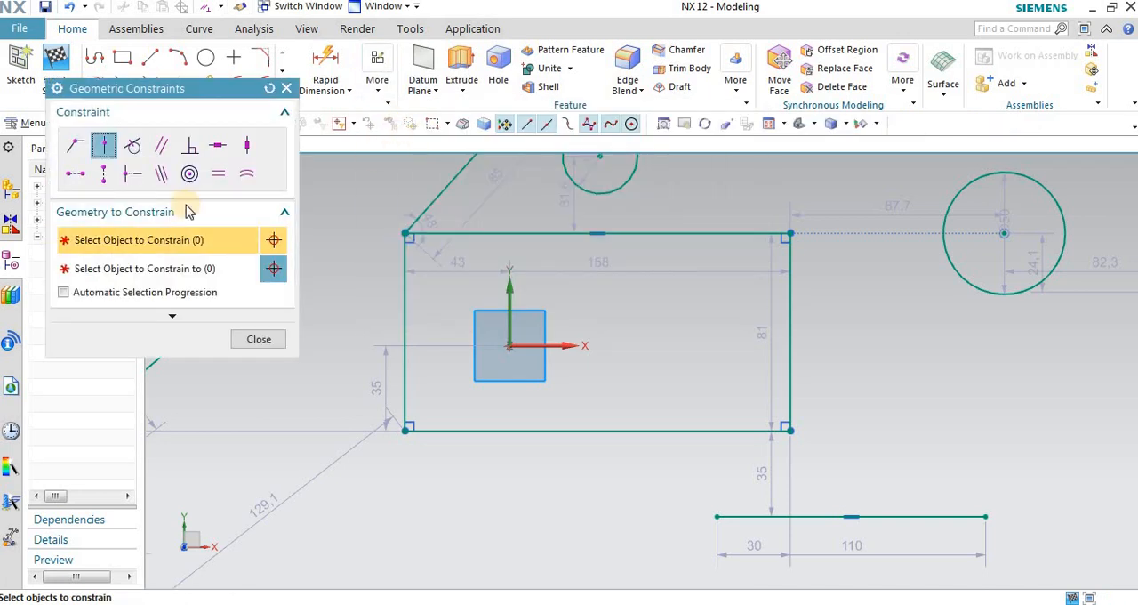
{"action": "left_click", "coordinate": [481, 232]}
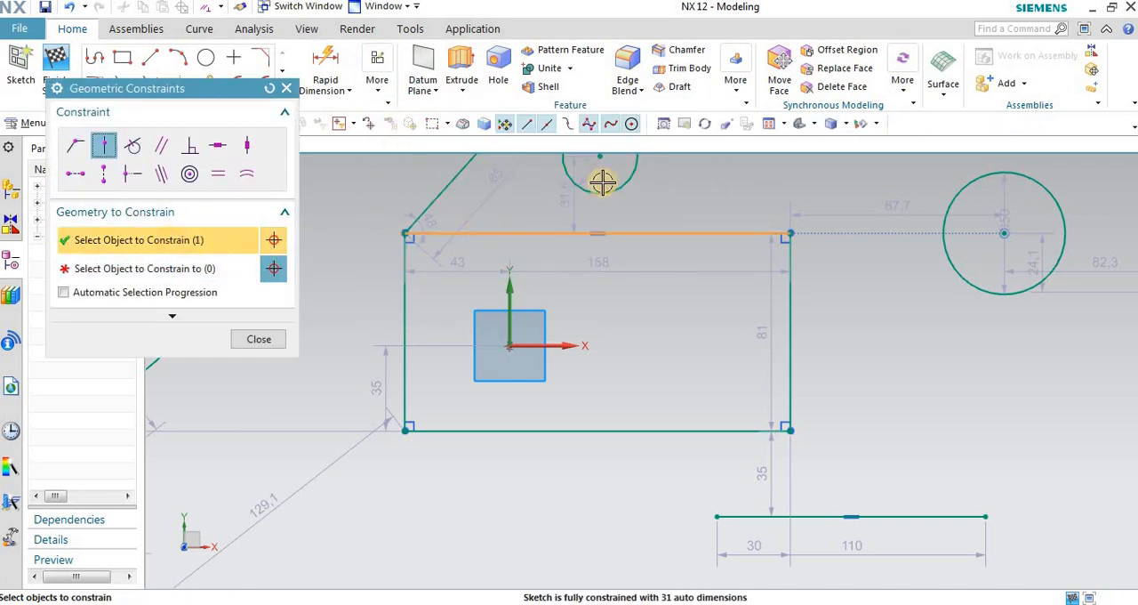
{"action": "left_click", "coordinate": [233, 276]}
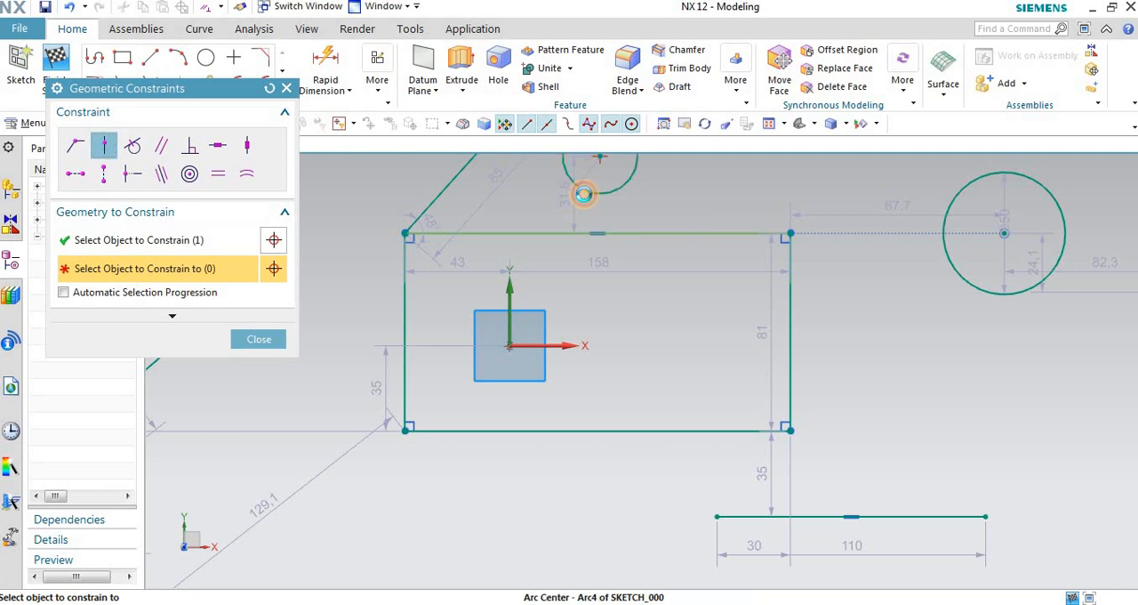
{"action": "left_click", "coordinate": [581, 187]}
{"action": "scroll", "coordinate": [522, 233], "scroll_direction": "up", "scroll_amount": 1}
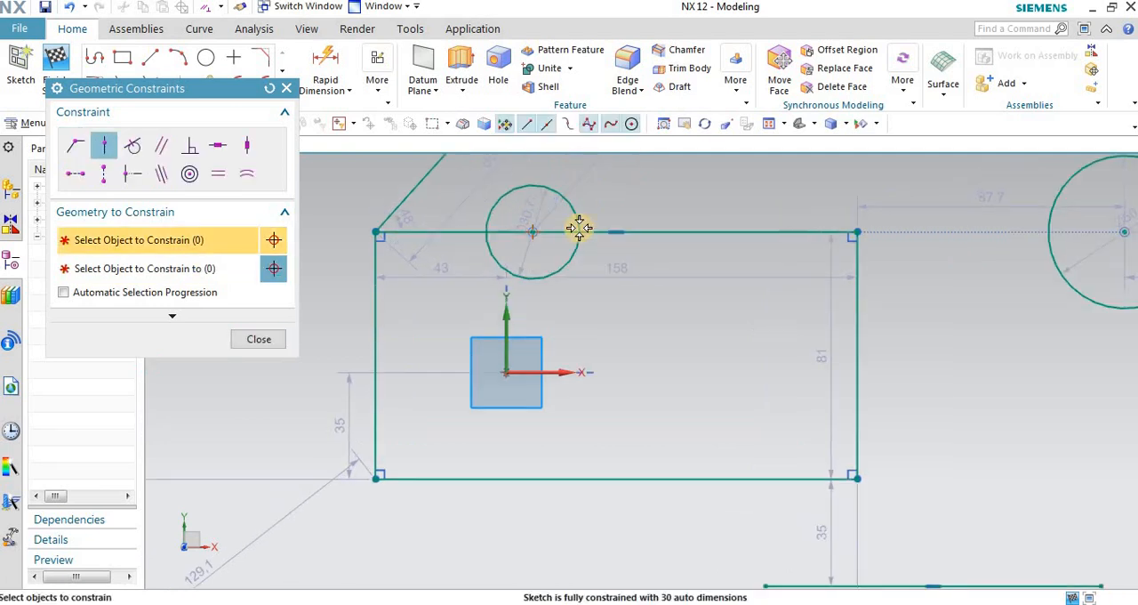
Step: Reset the Geometric Constraints dialog and undo the Point on Curve constraint on the small circle's centre
{"action": "left_click", "coordinate": [525, 234]}
{"action": "left_click", "coordinate": [267, 91]}
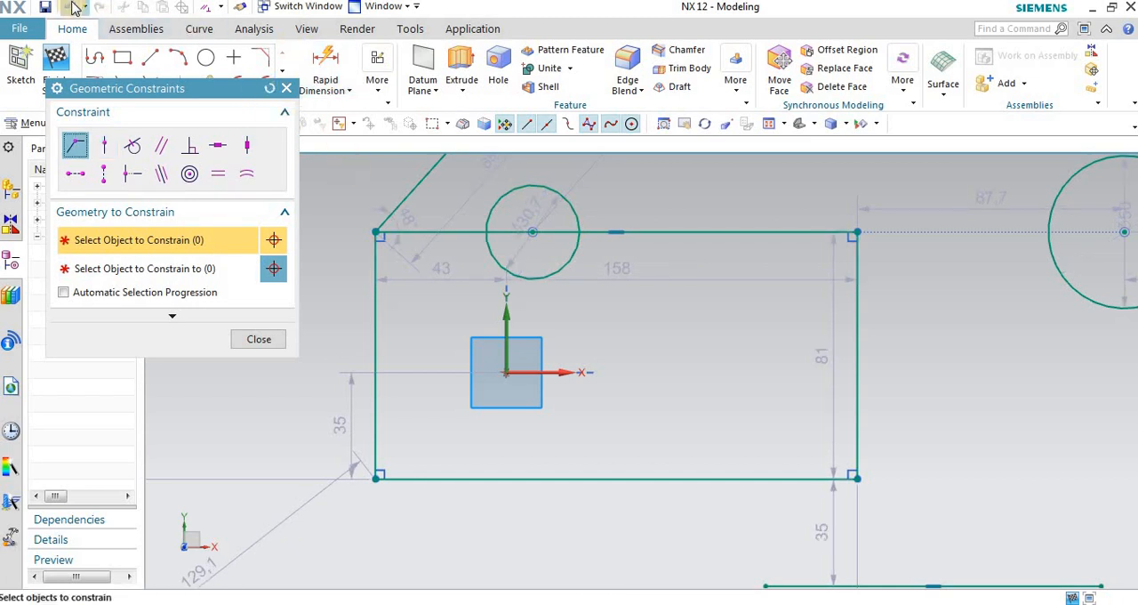
{"action": "left_click", "coordinate": [71, 7]}
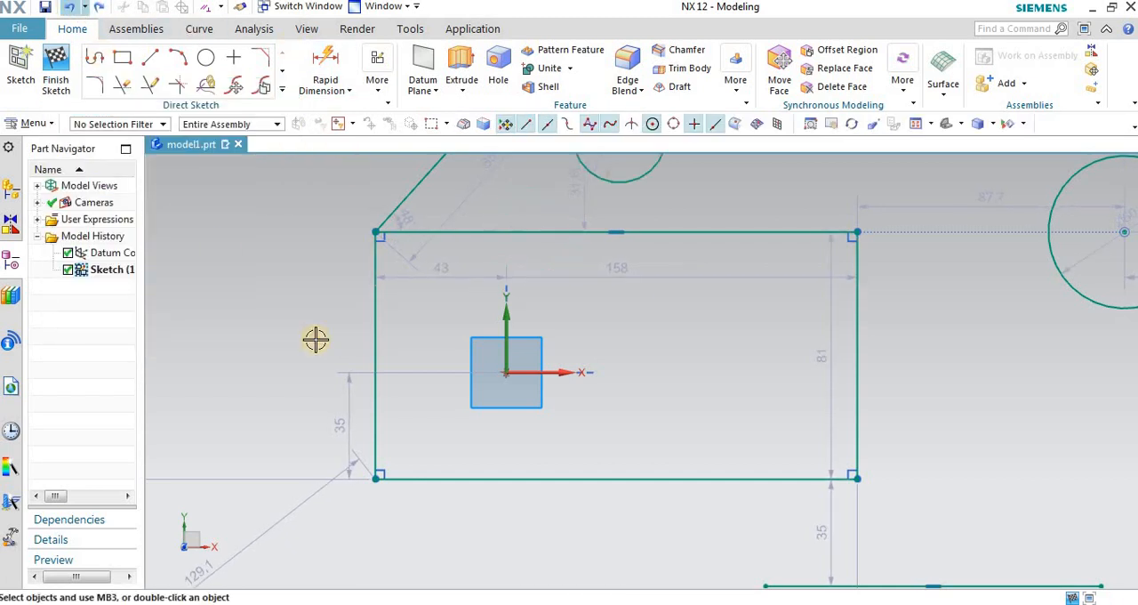
Step: Constrain the small circle's centre onto the first rectangle's top edge with Point on Curve, choosing the centre first, and undo it
{"action": "scroll", "coordinate": [370, 365], "scroll_direction": "down", "scroll_amount": 1}
{"action": "left_click", "coordinate": [380, 98]}
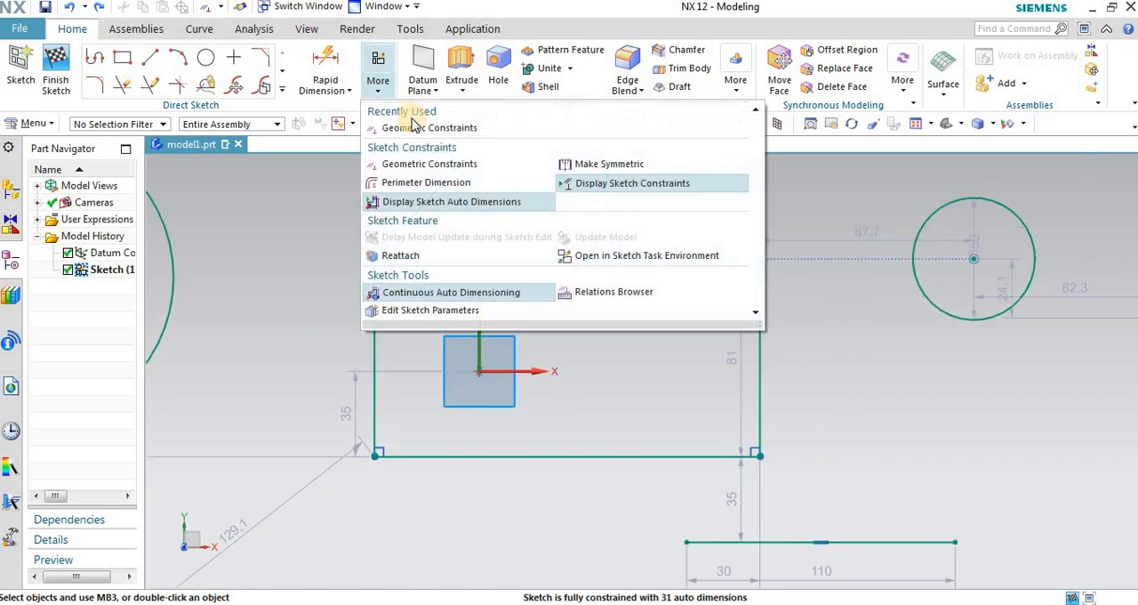
{"action": "left_click", "coordinate": [392, 126]}
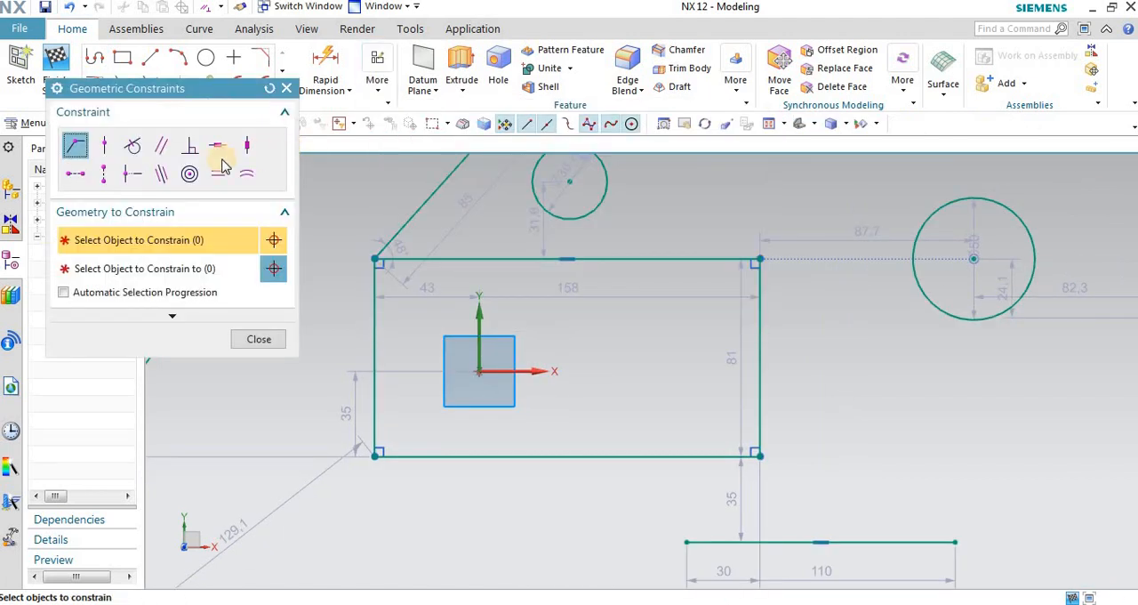
{"action": "left_click", "coordinate": [103, 144]}
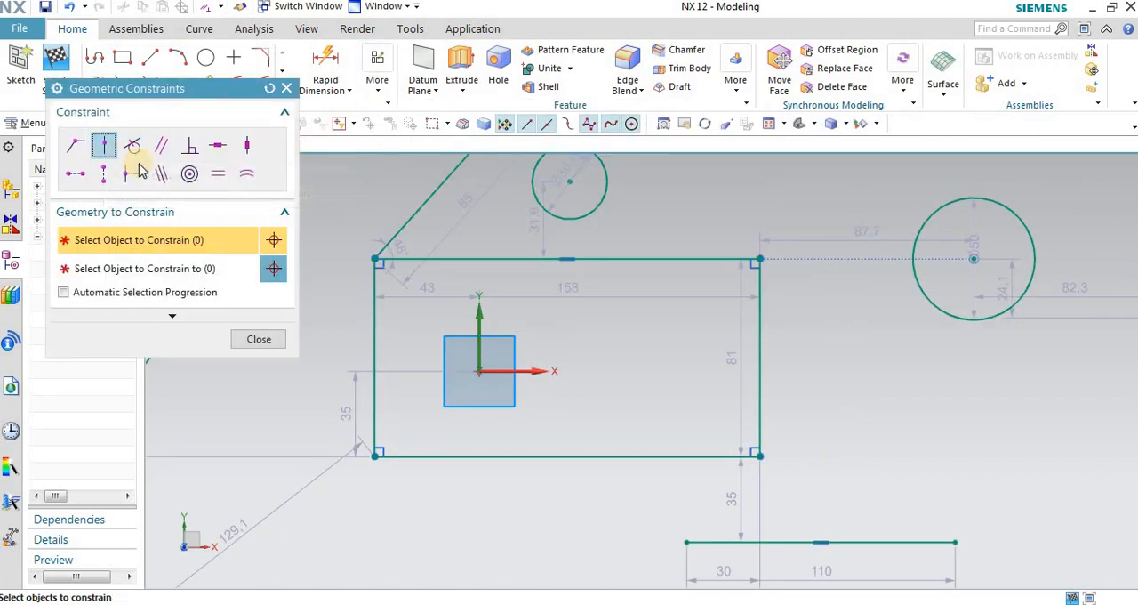
{"action": "left_click", "coordinate": [533, 191]}
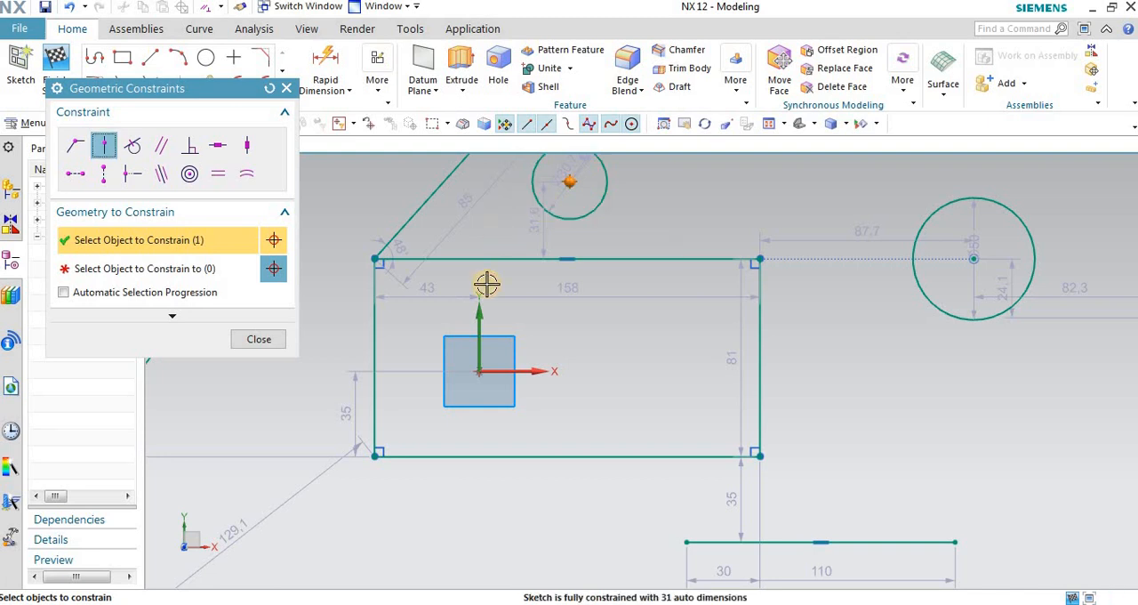
{"action": "left_click", "coordinate": [152, 267]}
{"action": "left_click", "coordinate": [450, 258]}
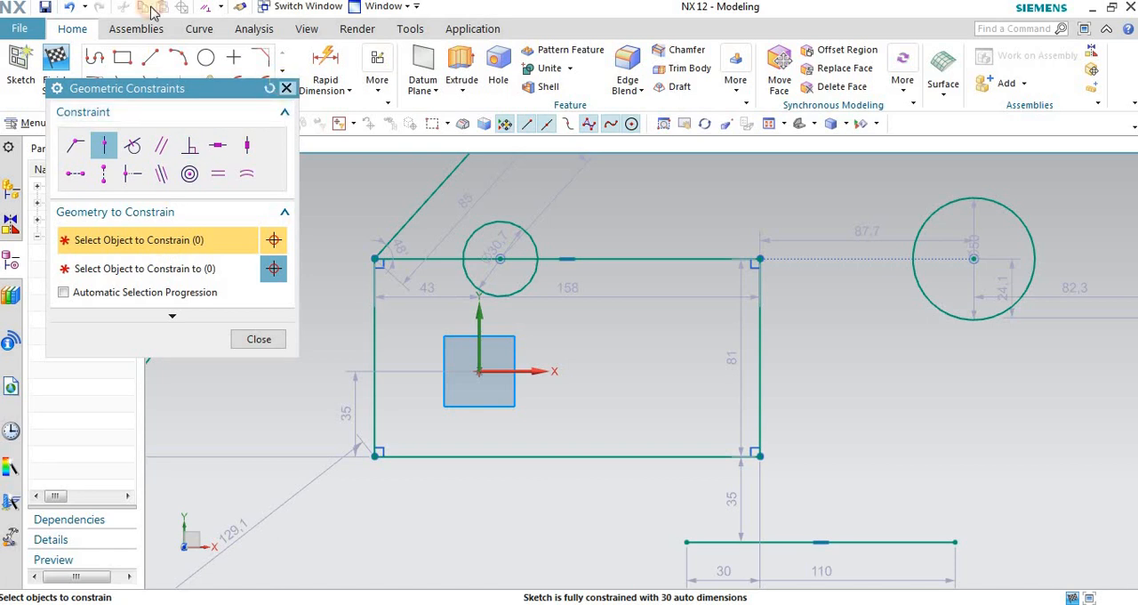
{"action": "left_click", "coordinate": [71, 7]}
Step: Reapply Point on Curve between the first rectangle's top edge and the small circle's centre, choosing the edge first
{"action": "left_click", "coordinate": [383, 93]}
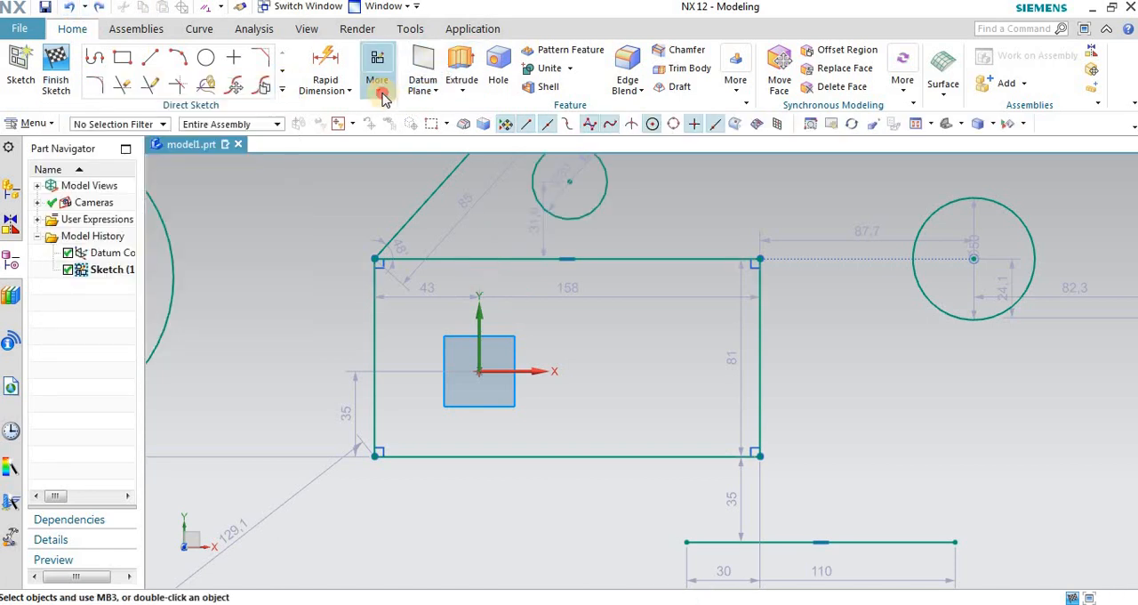
{"action": "left_click", "coordinate": [406, 131]}
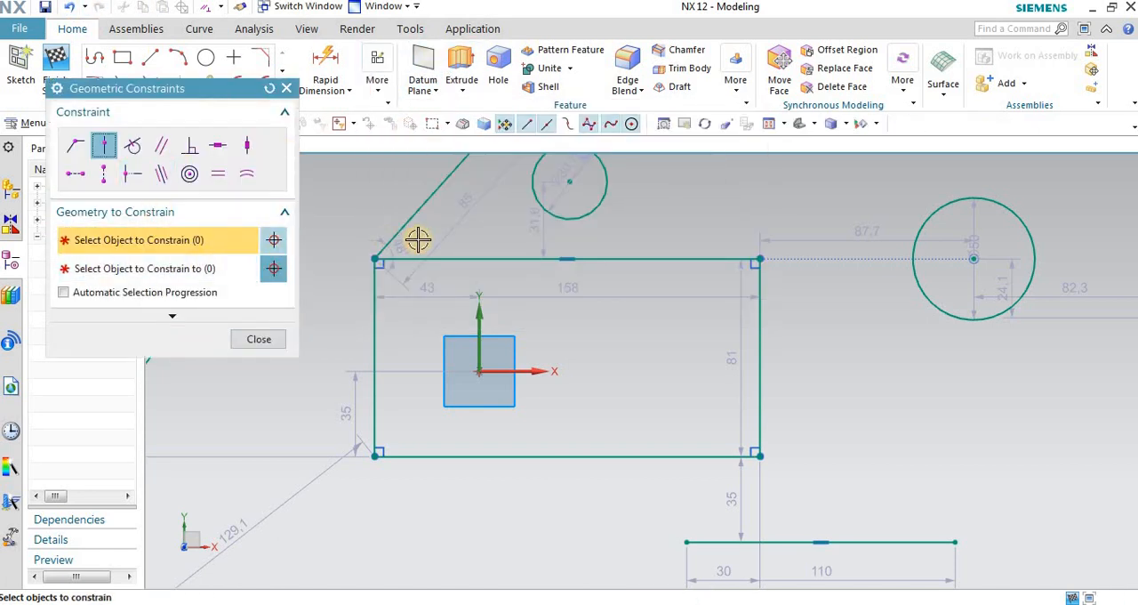
{"action": "left_click", "coordinate": [447, 258]}
{"action": "left_click", "coordinate": [178, 268]}
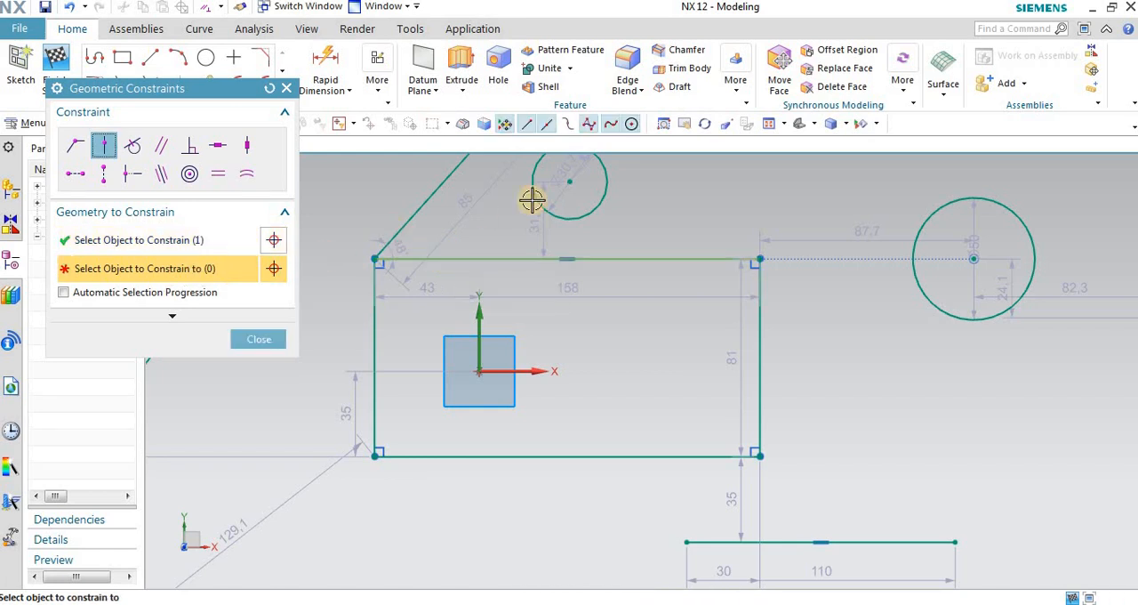
{"action": "left_click", "coordinate": [571, 183]}
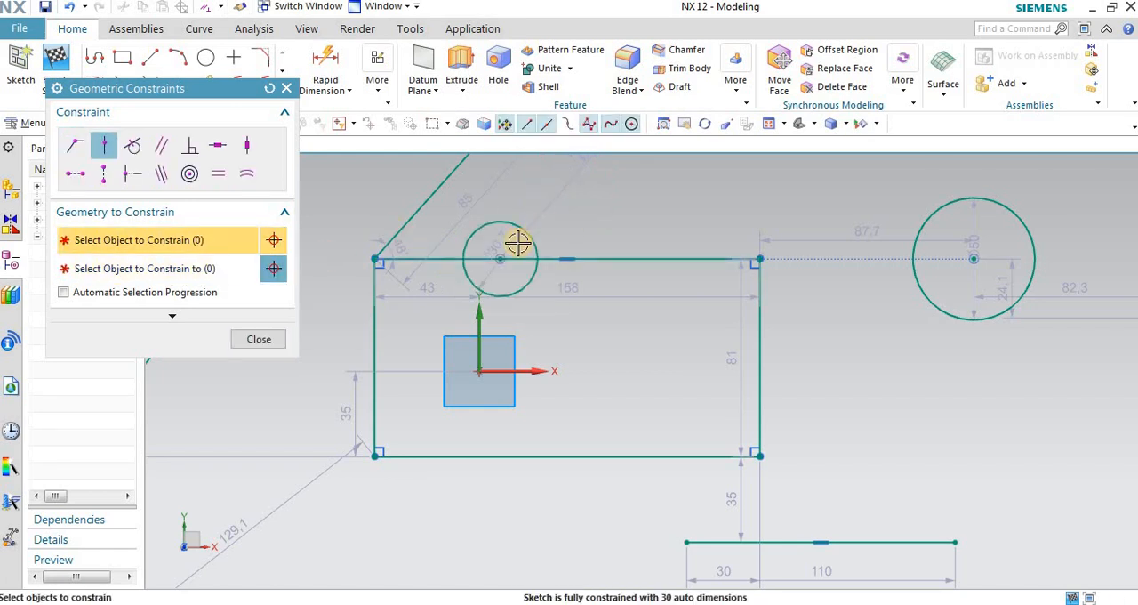
Step: Examine the position of the small circle's centre on the first rectangle's top edge and its constraint symbol
{"action": "scroll", "coordinate": [510, 246], "scroll_direction": "up", "scroll_amount": 2}
{"action": "scroll", "coordinate": [495, 250], "scroll_direction": "down", "scroll_amount": 2}
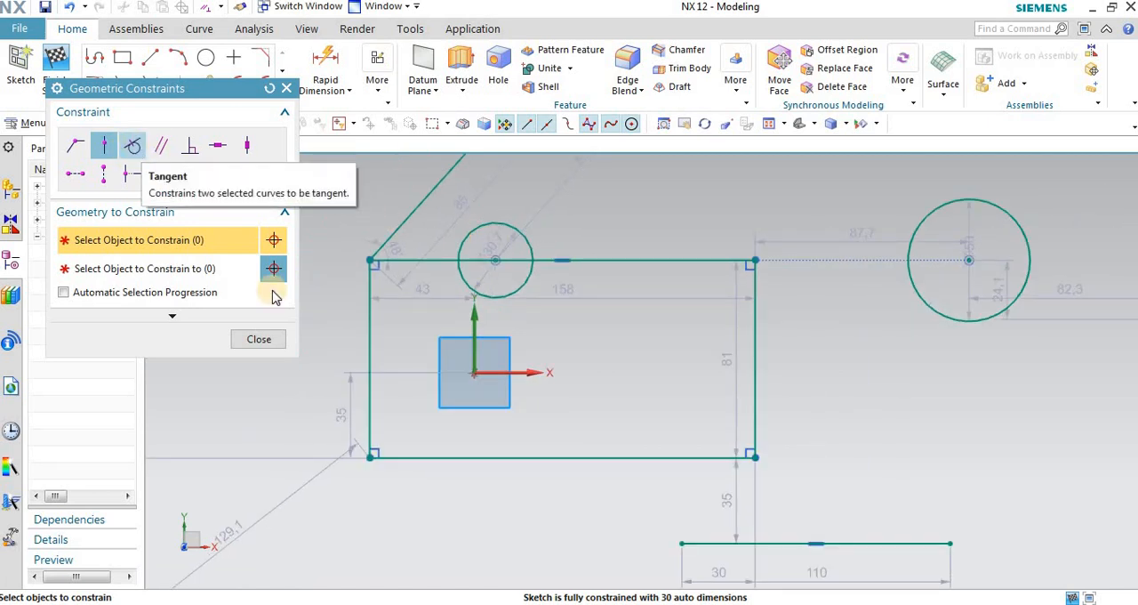
{"action": "scroll", "coordinate": [563, 279], "scroll_direction": "down", "scroll_amount": 2}
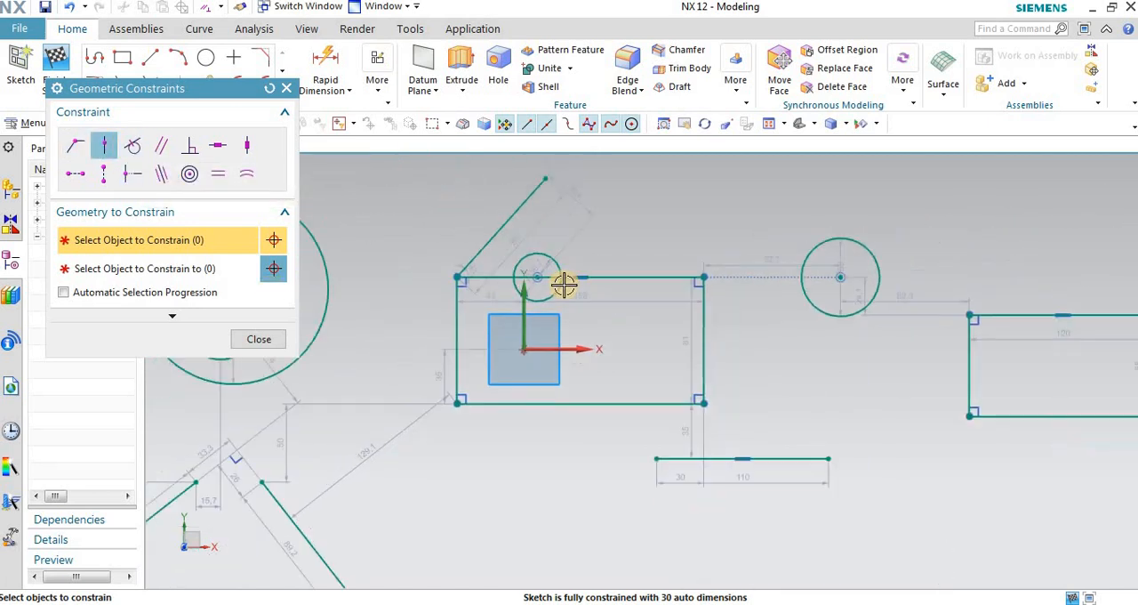
{"action": "scroll", "coordinate": [551, 264], "scroll_direction": "up", "scroll_amount": 2}
{"action": "scroll", "coordinate": [498, 267], "scroll_direction": "up", "scroll_amount": 2}
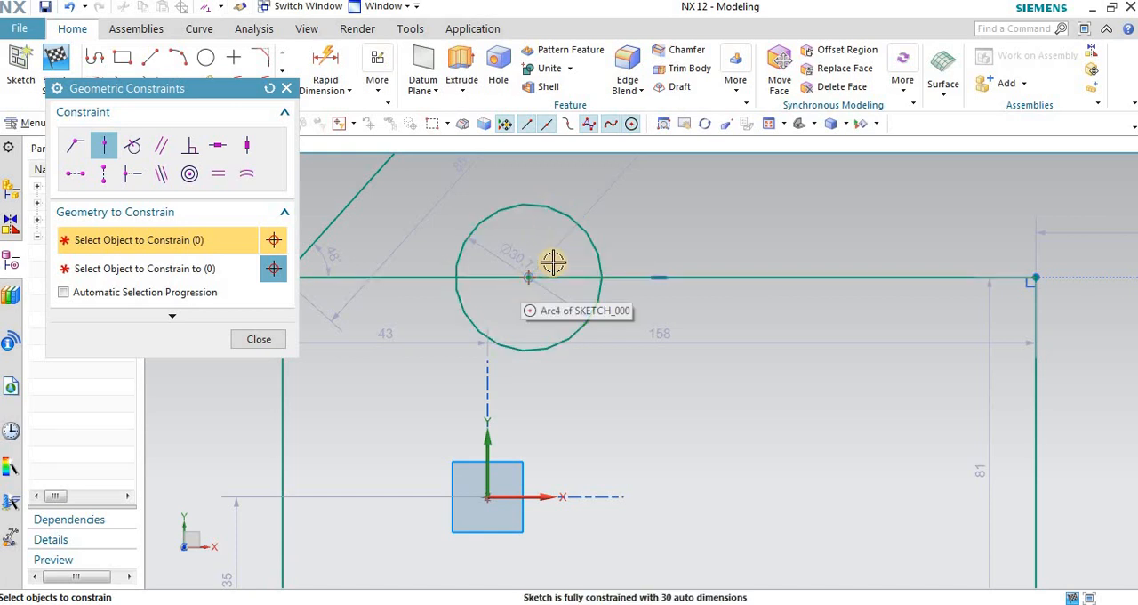
{"action": "scroll", "coordinate": [564, 210], "scroll_direction": "up", "scroll_amount": 2}
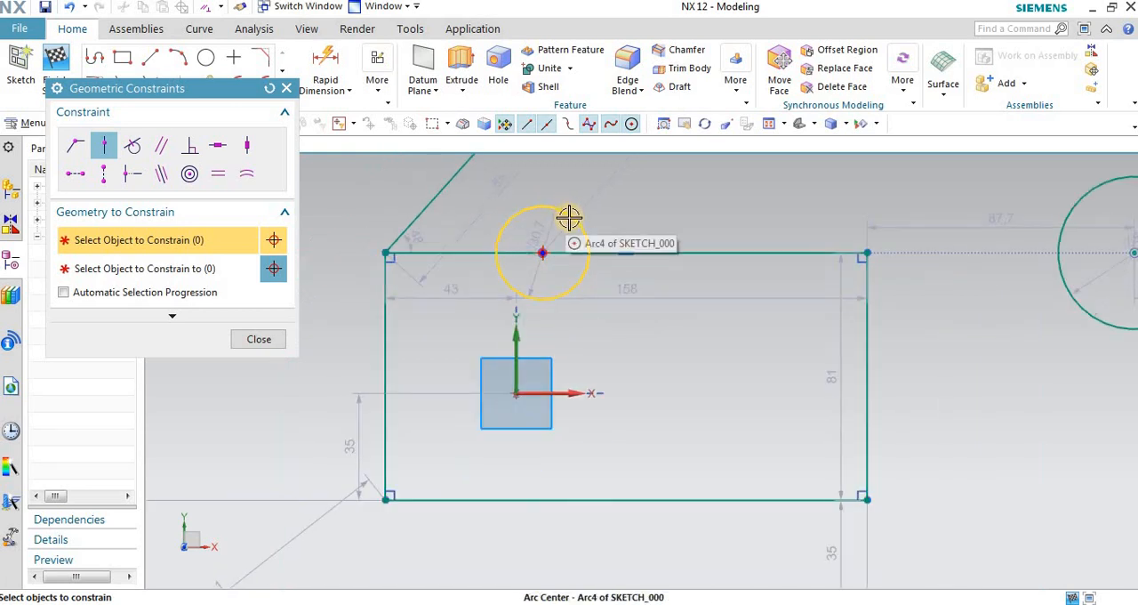
{"action": "scroll", "coordinate": [569, 216], "scroll_direction": "up", "scroll_amount": 4}
{"action": "scroll", "coordinate": [627, 256], "scroll_direction": "down", "scroll_amount": 4}
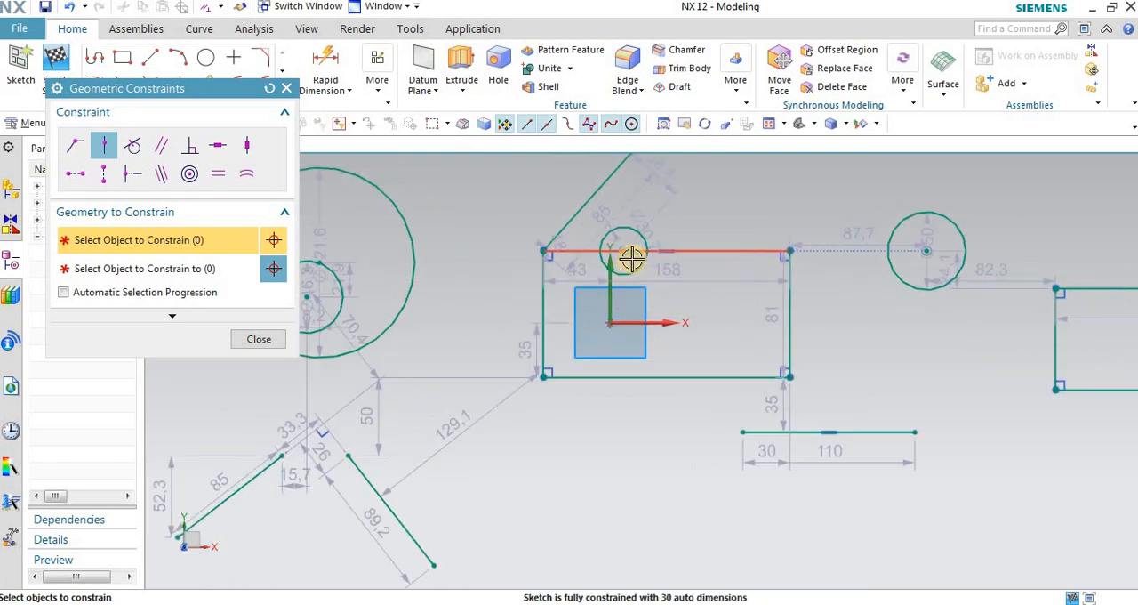
Step: Close the Geometric Constraints dialog and undo the small circle's Point on Curve constraint
{"action": "left_click", "coordinate": [286, 88]}
{"action": "scroll", "coordinate": [492, 401], "scroll_direction": "up", "scroll_amount": 2}
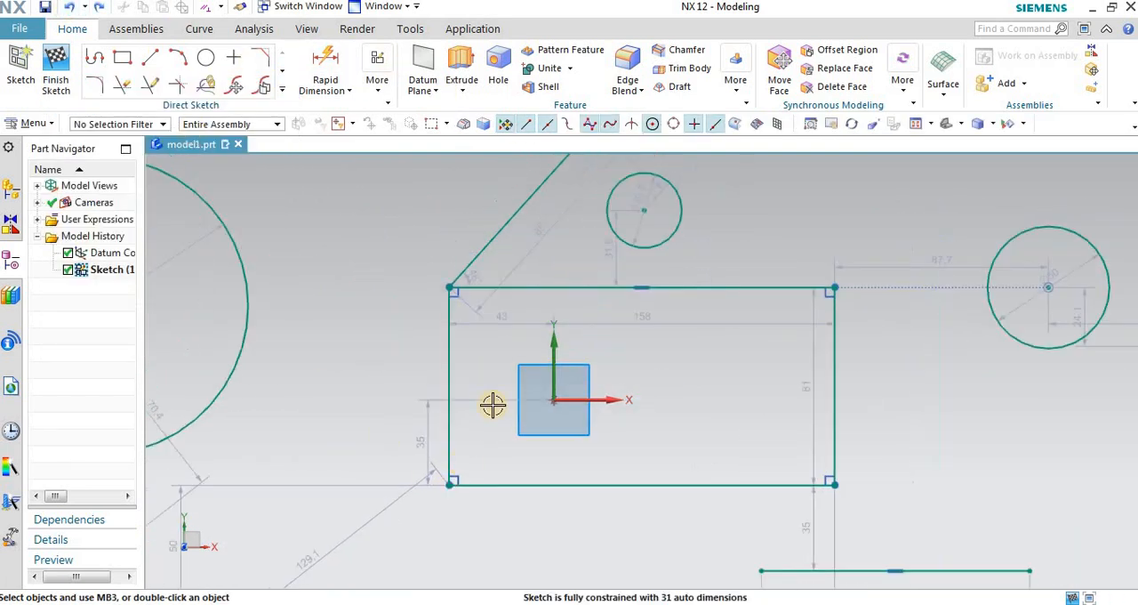
{"action": "scroll", "coordinate": [602, 275], "scroll_direction": "down", "scroll_amount": 2}
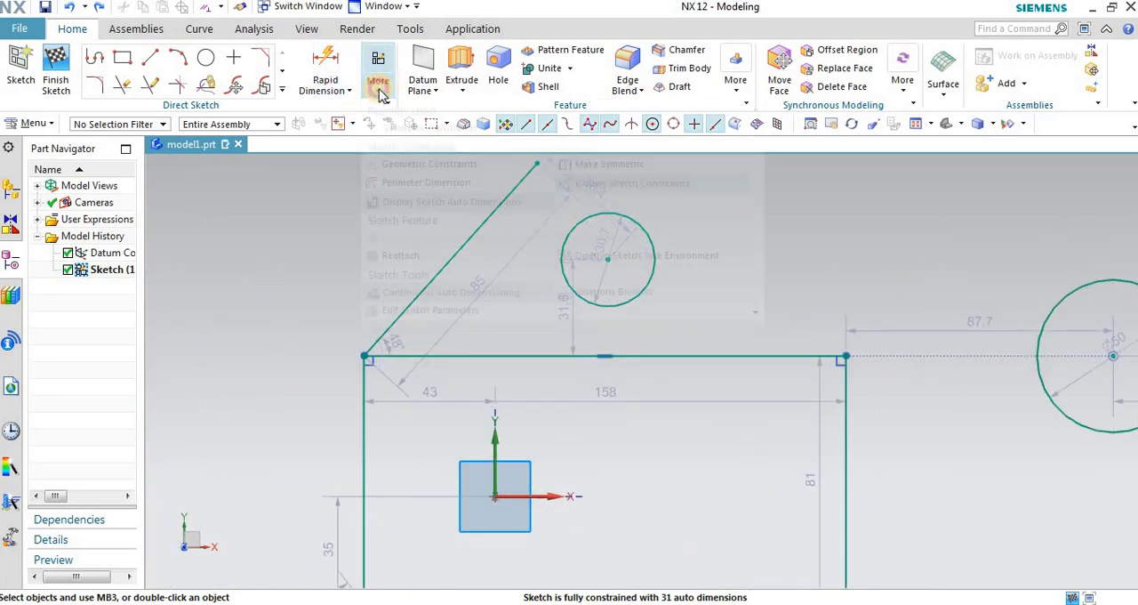
Step: Apply a Tangent constraint between the first rectangle's top edge and the small circle, choosing the edge first
{"action": "left_click", "coordinate": [382, 81]}
{"action": "left_click", "coordinate": [404, 198]}
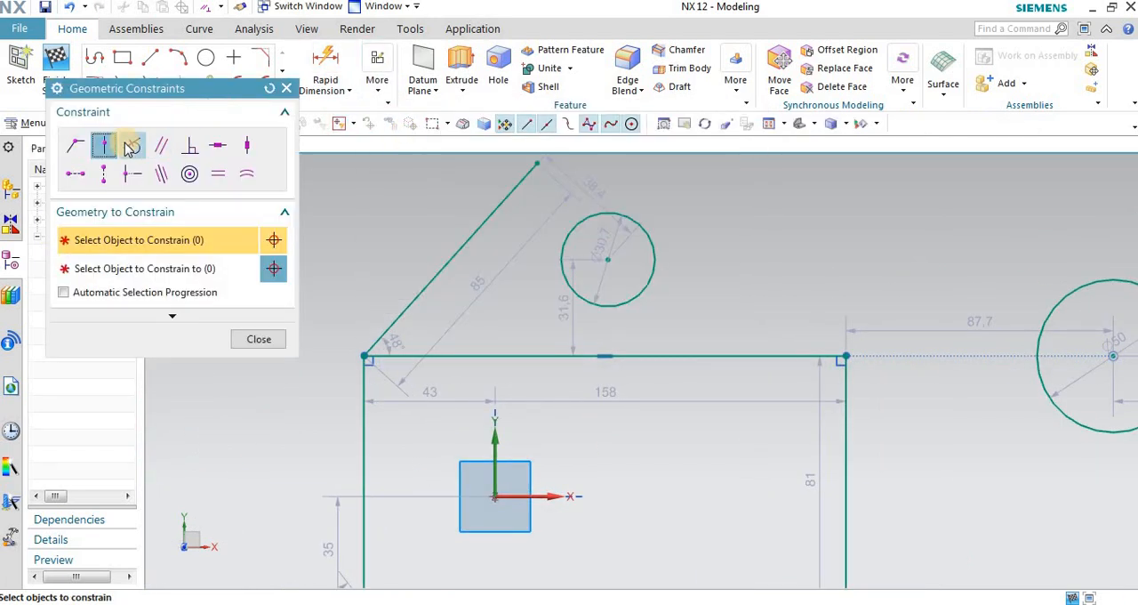
{"action": "left_click", "coordinate": [132, 147]}
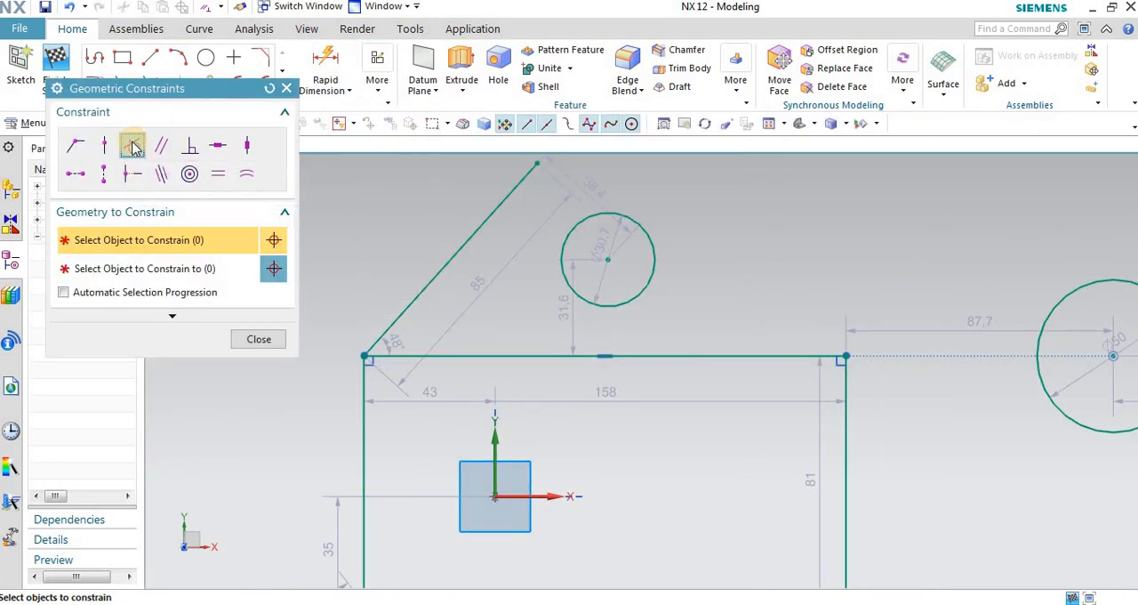
{"action": "left_click", "coordinate": [457, 353]}
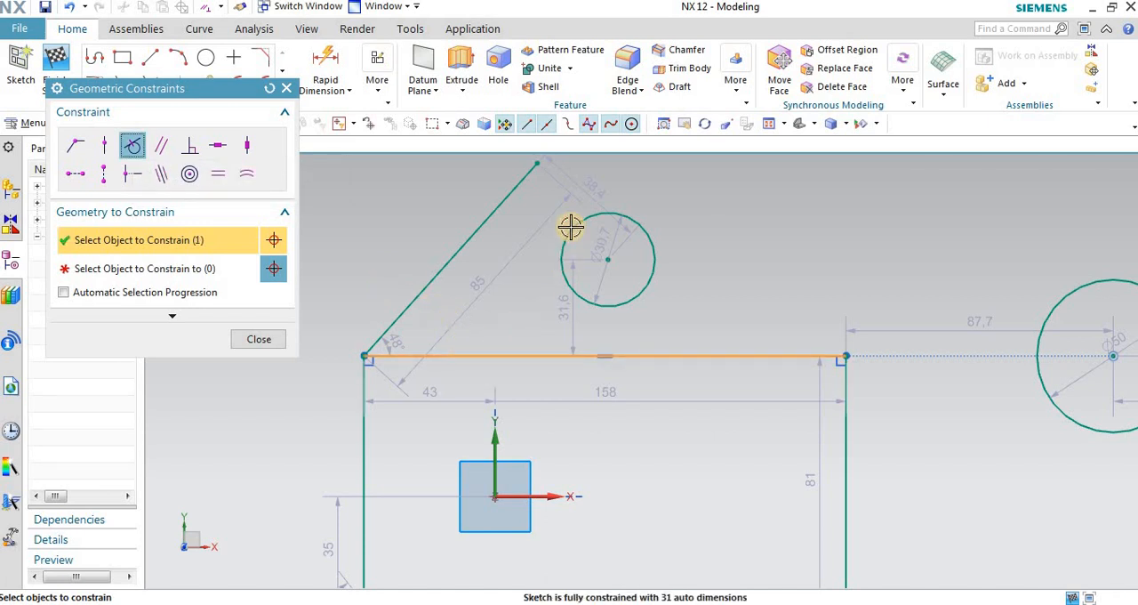
{"action": "left_click", "coordinate": [178, 267]}
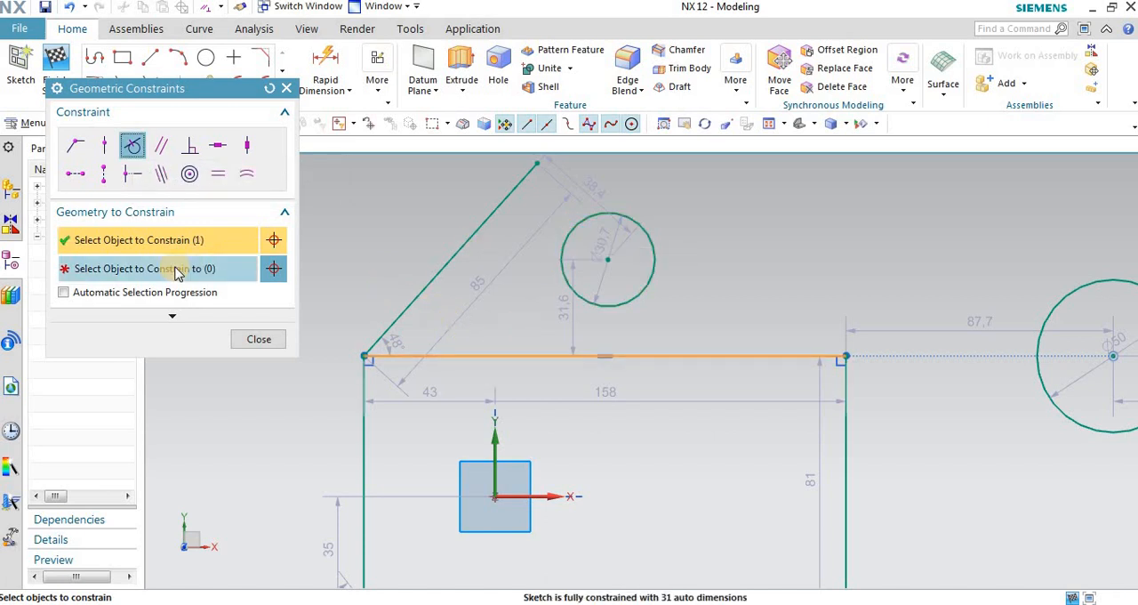
{"action": "left_click", "coordinate": [579, 221]}
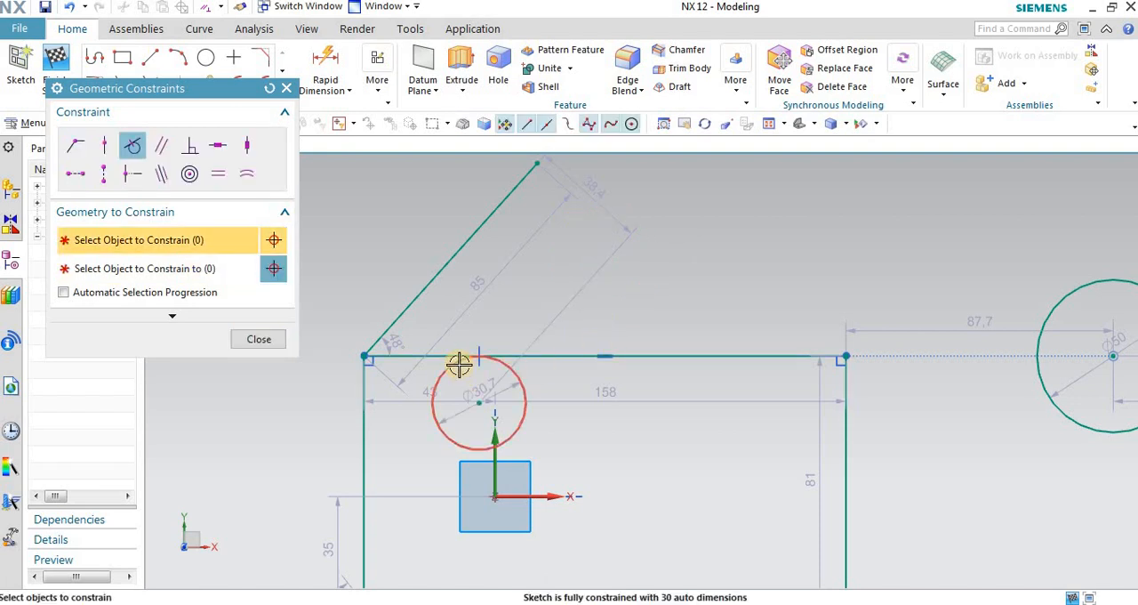
{"action": "scroll", "coordinate": [458, 363], "scroll_direction": "up", "scroll_amount": 2}
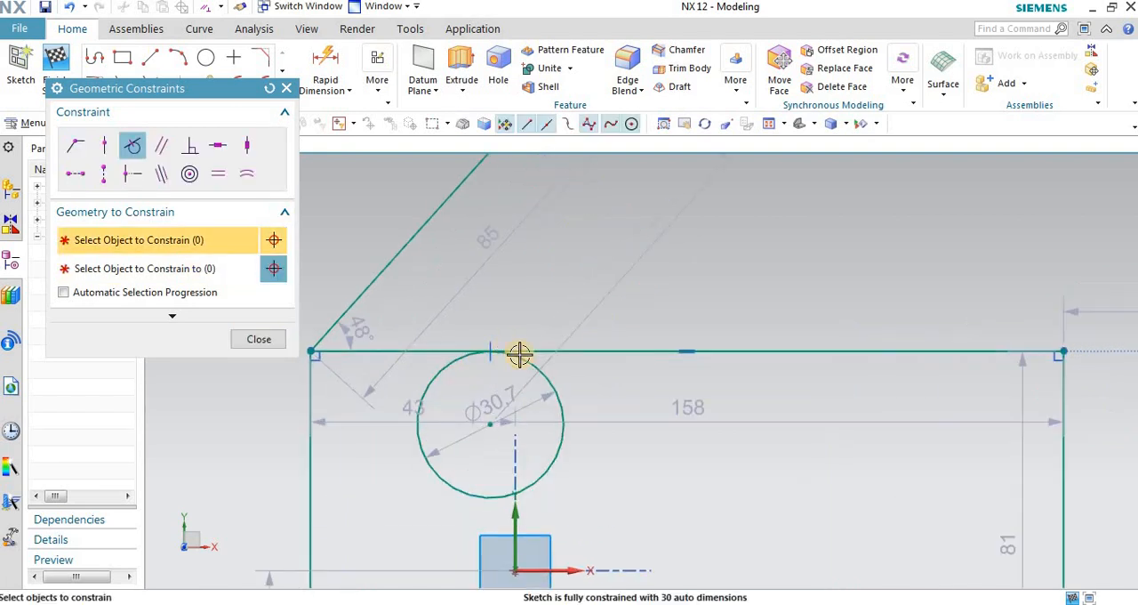
Step: Enable Automatic Selection Progression for the geometric constraint selections and return to selecting the object to constrain
{"action": "left_click", "coordinate": [110, 267]}
{"action": "left_click", "coordinate": [110, 240]}
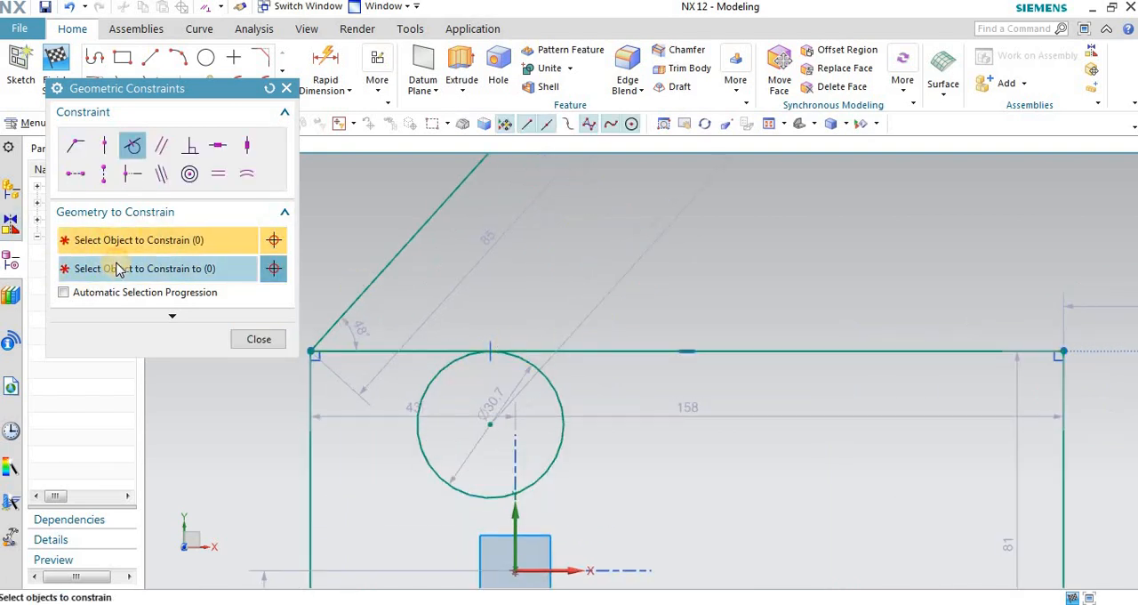
{"action": "left_click", "coordinate": [101, 269]}
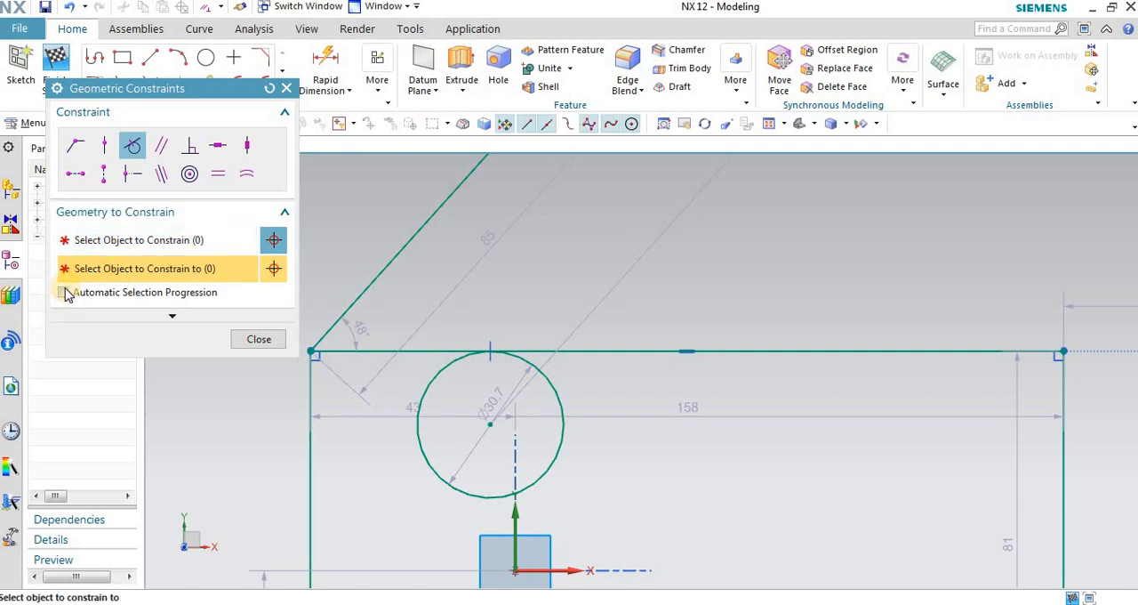
{"action": "left_click", "coordinate": [120, 242]}
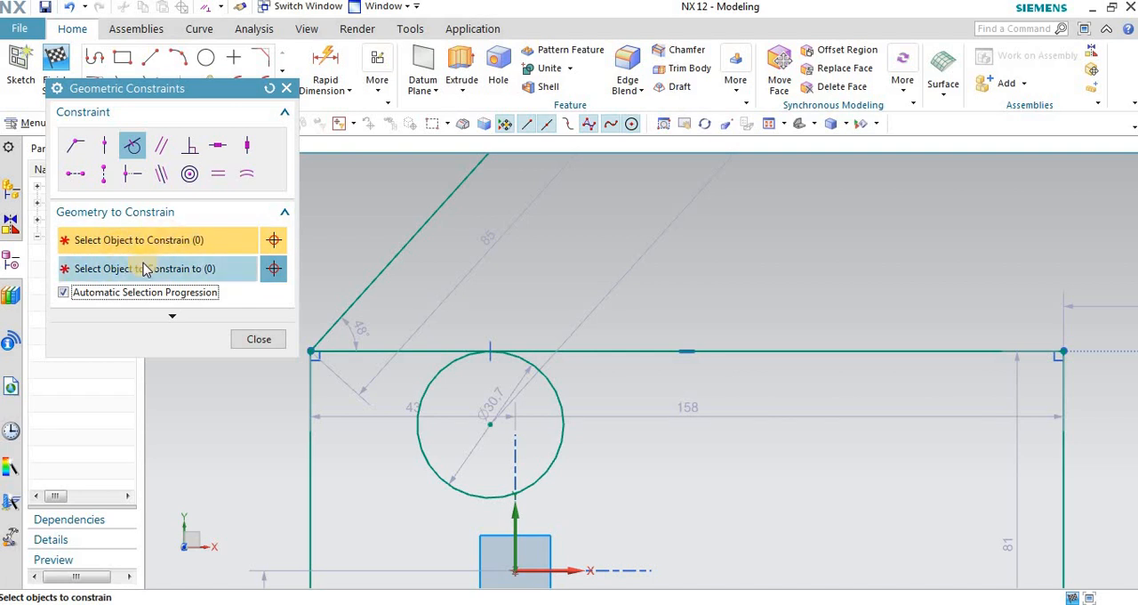
Step: Close the Geometric Constraints dialog and undo the Tangent constraint between the small circle and the rectangle's top edge
{"action": "left_click", "coordinate": [287, 88]}
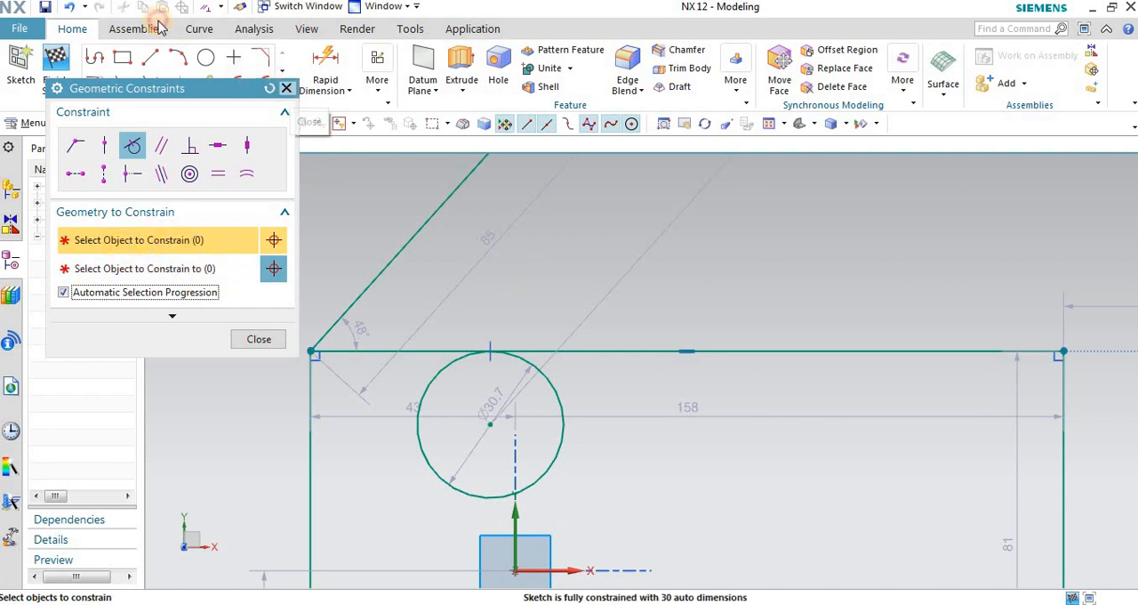
{"action": "left_click", "coordinate": [71, 7]}
{"action": "scroll", "coordinate": [326, 266], "scroll_direction": "down", "scroll_amount": 3}
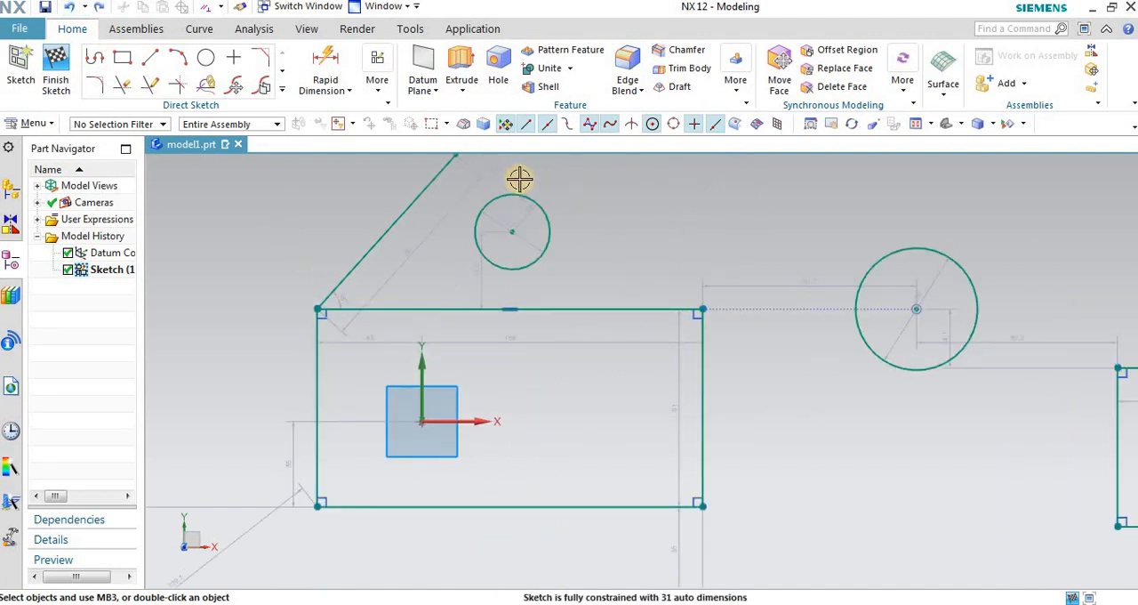
{"action": "scroll", "coordinate": [518, 178], "scroll_direction": "up", "scroll_amount": 1}
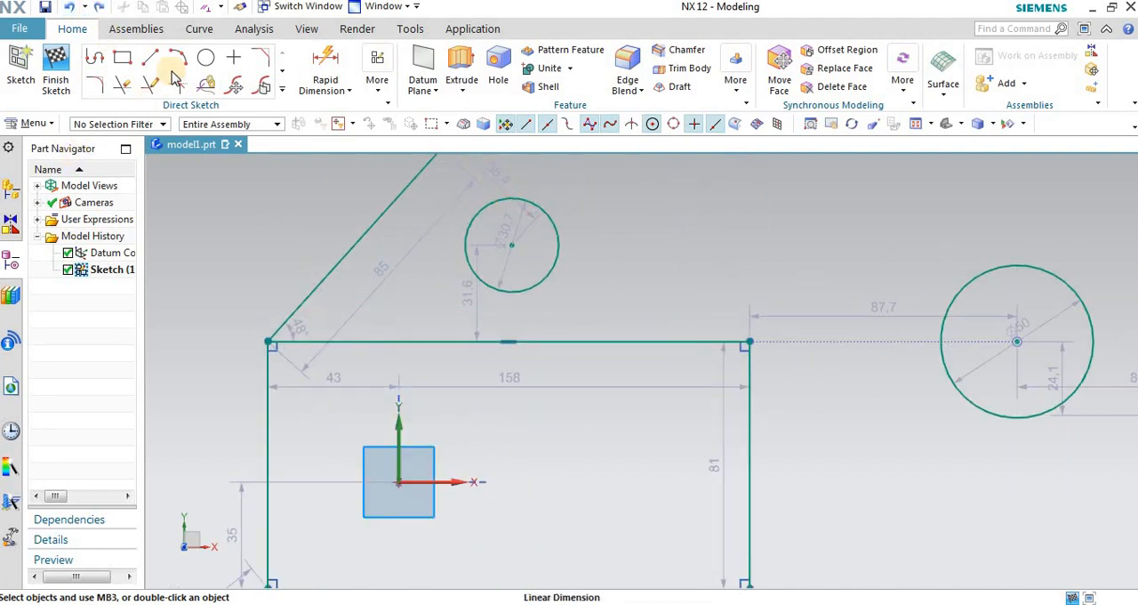
Step: Reapply Tangent between the small circle and the first rectangle's top edge, choosing the circle first
{"action": "left_click", "coordinate": [378, 80]}
{"action": "left_click", "coordinate": [411, 127]}
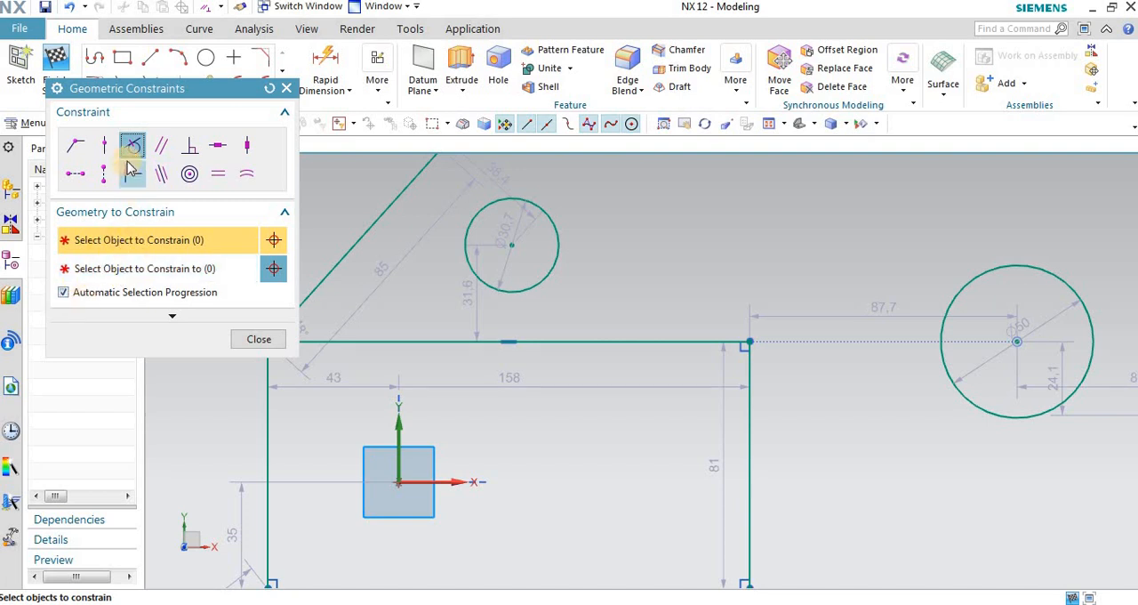
{"action": "left_click", "coordinate": [541, 203]}
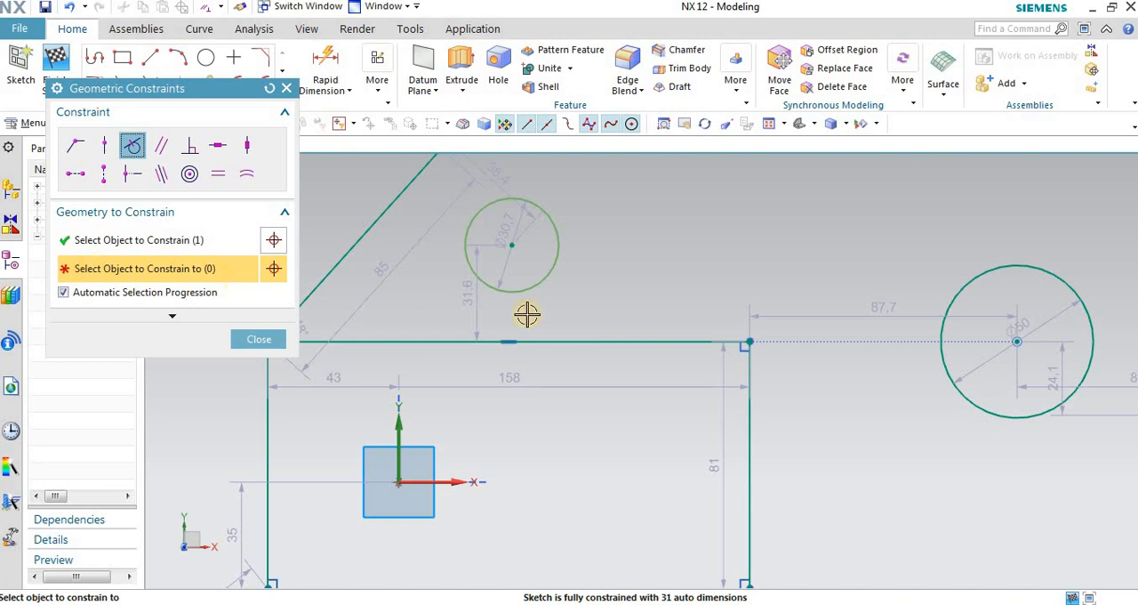
{"action": "left_click", "coordinate": [604, 342]}
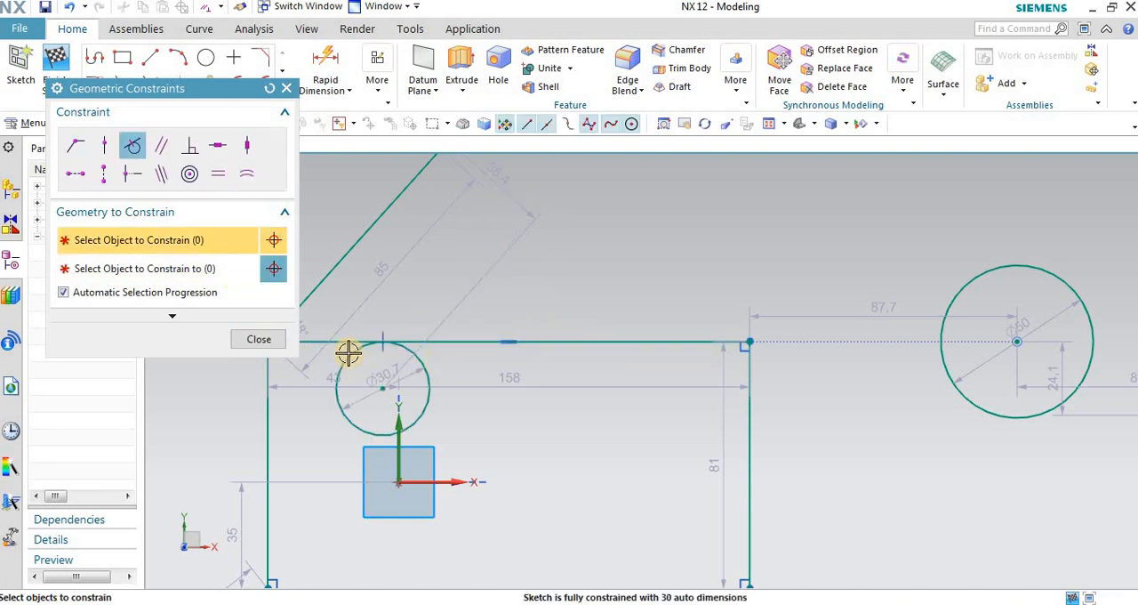
{"action": "scroll", "coordinate": [398, 349], "scroll_direction": "up", "scroll_amount": 2}
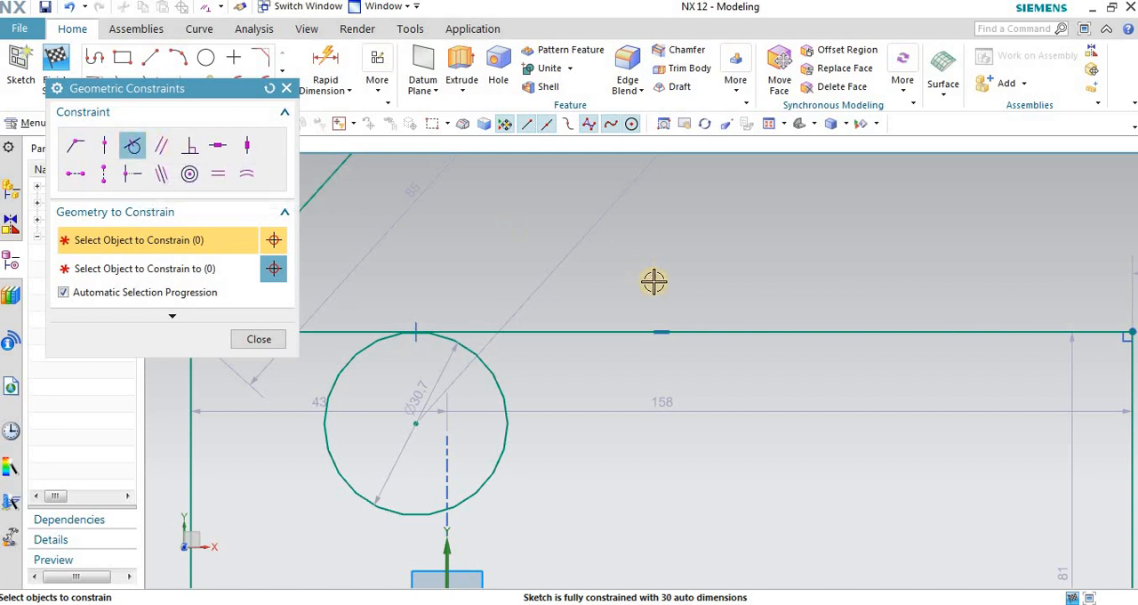
{"action": "scroll", "coordinate": [648, 301], "scroll_direction": "down", "scroll_amount": 3}
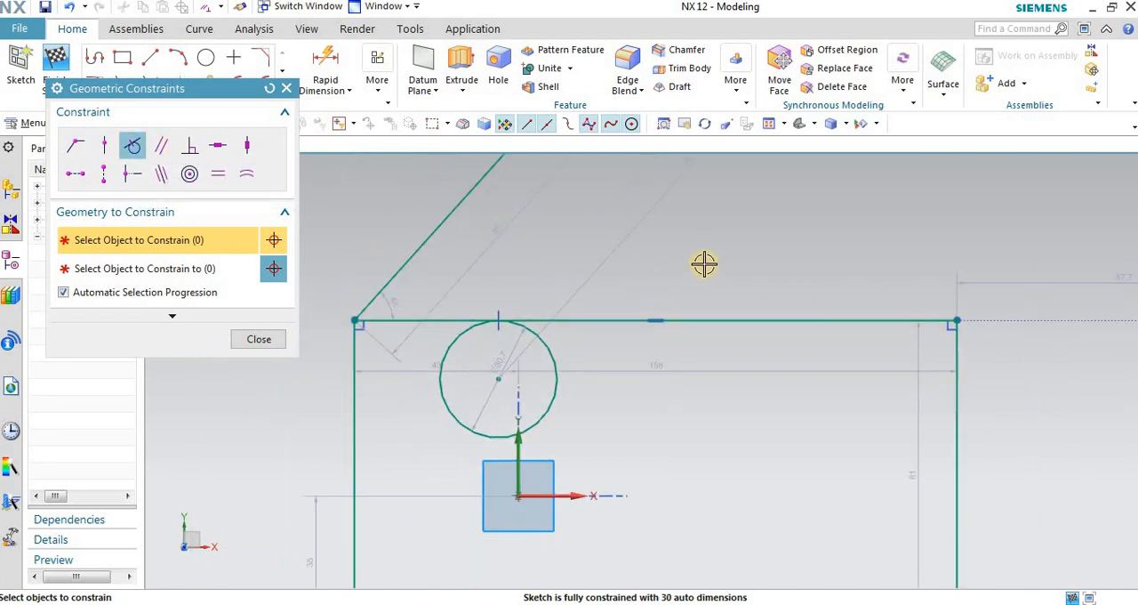
Step: Try to make the two perpendicular slanted lines below the other geometry Parallel
{"action": "left_click", "coordinate": [163, 146]}
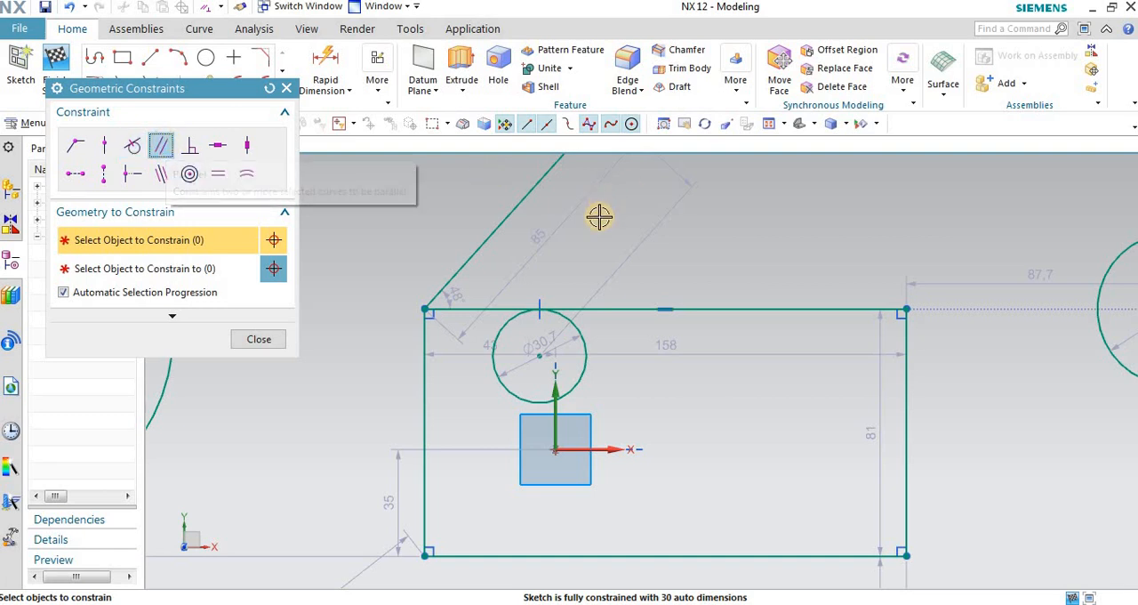
{"action": "scroll", "coordinate": [602, 206], "scroll_direction": "down", "scroll_amount": 5}
{"action": "scroll", "coordinate": [451, 376], "scroll_direction": "up", "scroll_amount": 3}
{"action": "scroll", "coordinate": [399, 375], "scroll_direction": "up", "scroll_amount": 5}
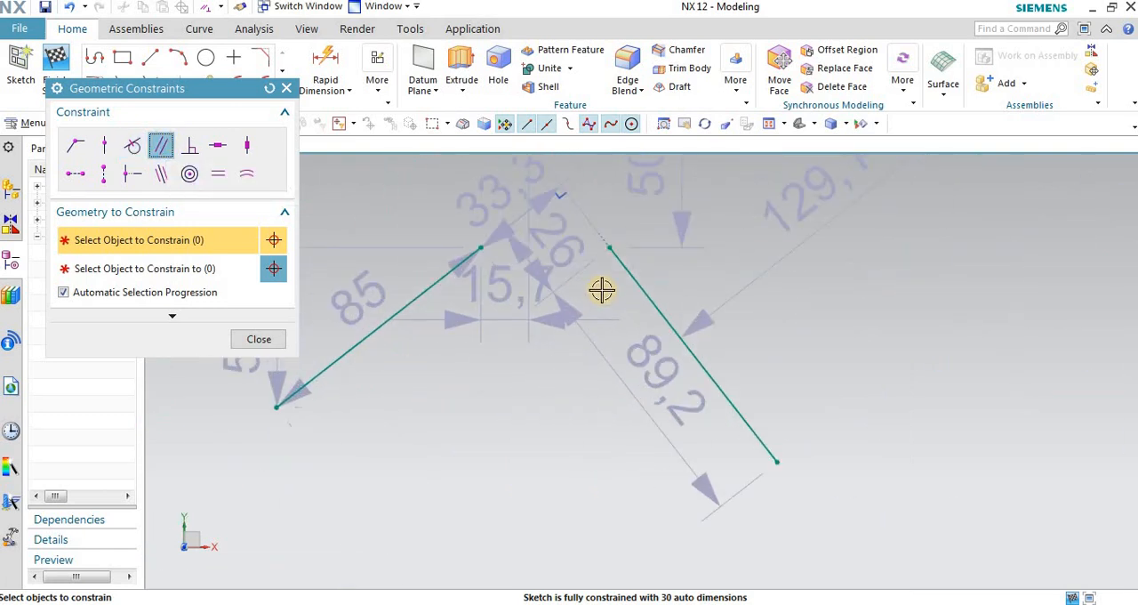
{"action": "scroll", "coordinate": [602, 290], "scroll_direction": "down", "scroll_amount": 3}
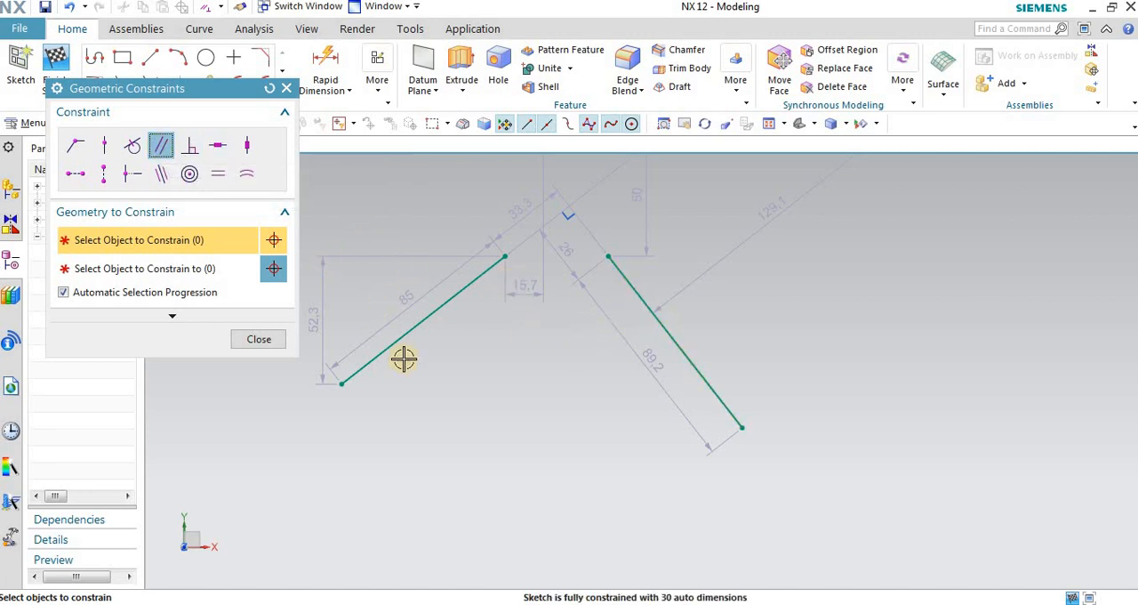
{"action": "left_click", "coordinate": [445, 303]}
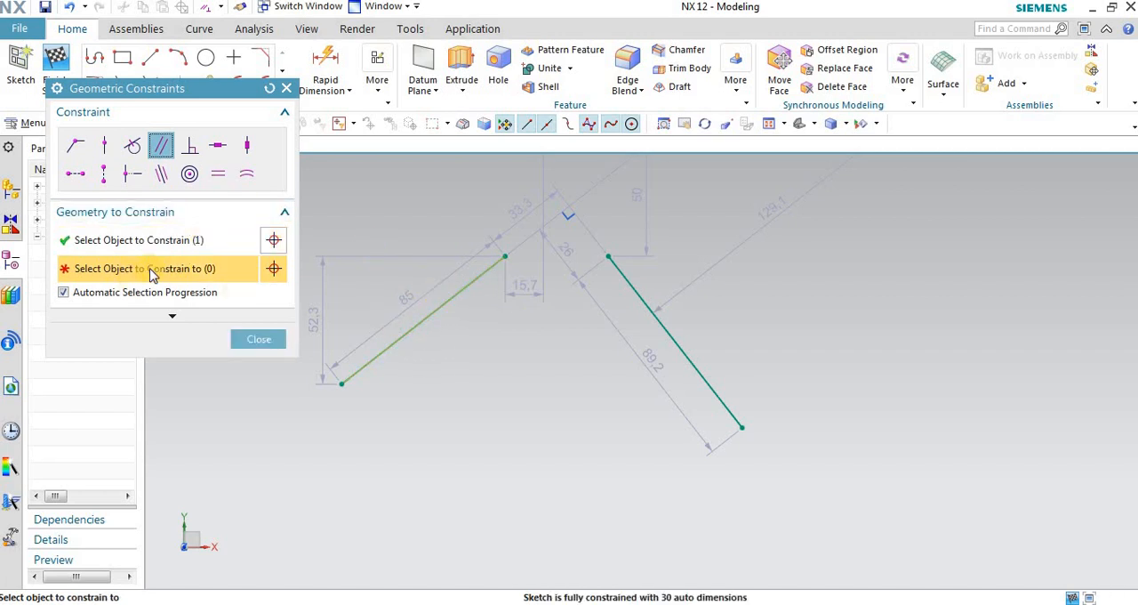
{"action": "left_click", "coordinate": [641, 297]}
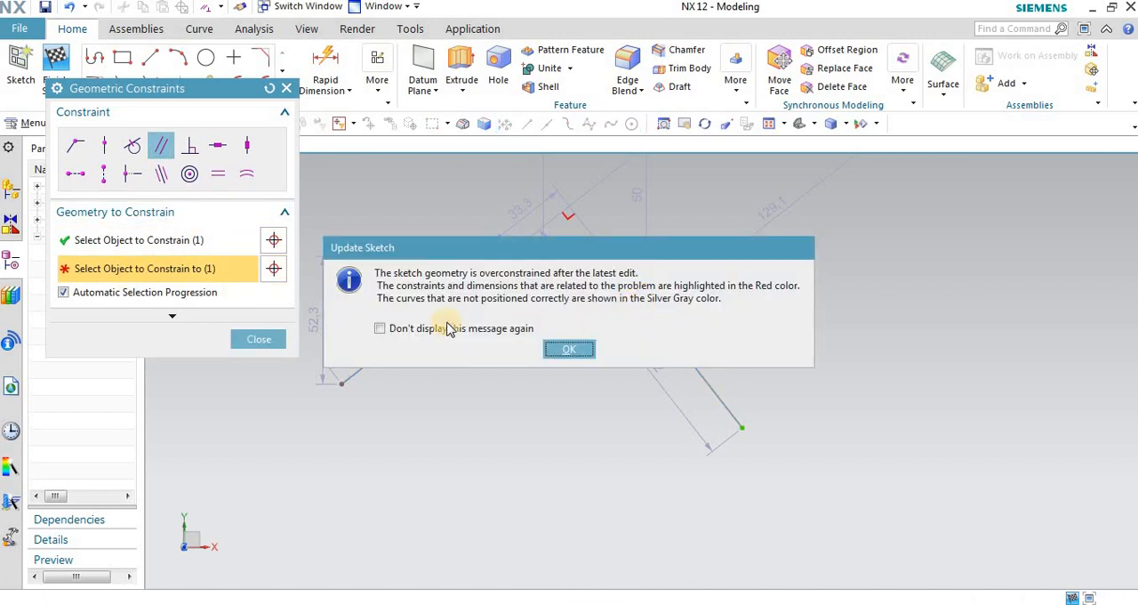
{"action": "left_click", "coordinate": [445, 329]}
{"action": "left_click", "coordinate": [560, 348]}
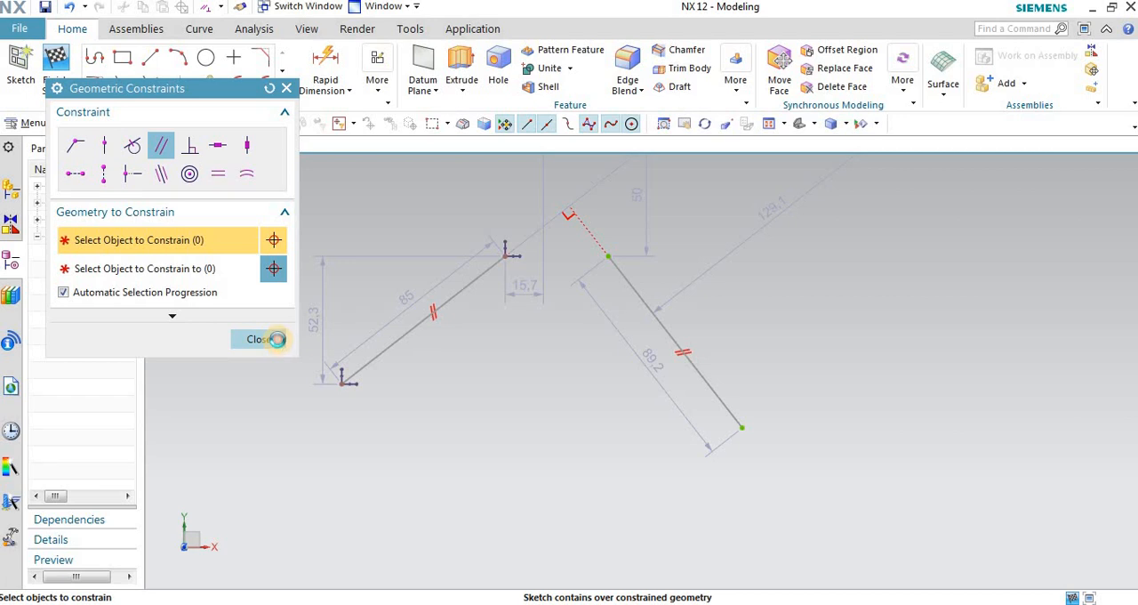
Step: Close the Geometric Constraints dialog and delete both overconstrained slanted lines
{"action": "left_click", "coordinate": [278, 339]}
{"action": "mouse_move", "coordinate": [407, 312]}
{"action": "left_mouse_down"}
{"action": "mouse_move", "coordinate": [490, 320]}
{"action": "mouse_move", "coordinate": [480, 295]}
{"action": "left_mouse_up"}
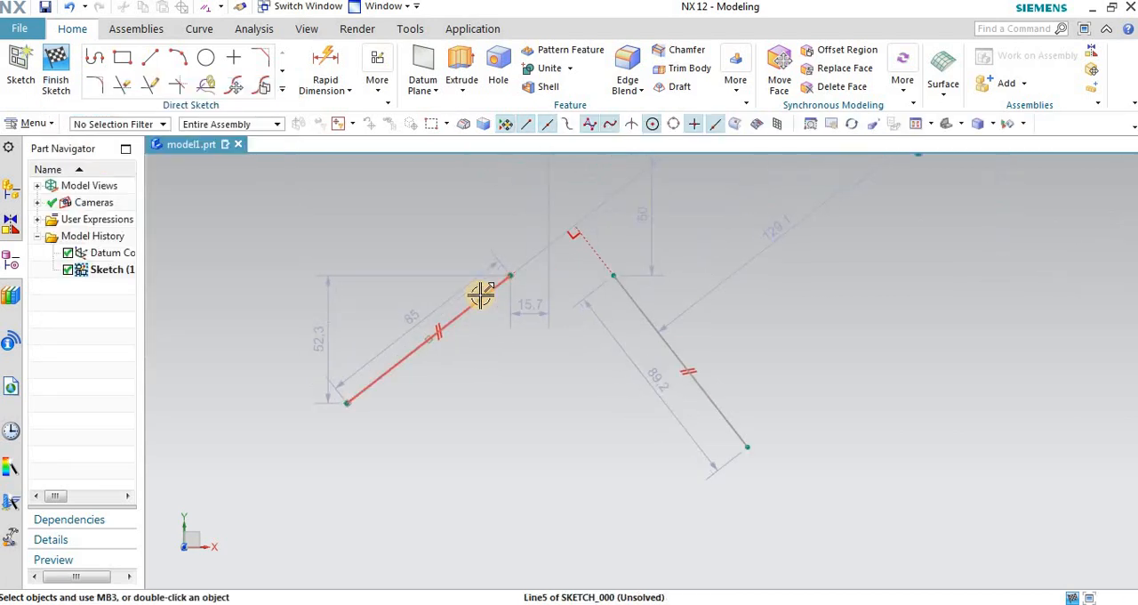
{"action": "left_click", "coordinate": [480, 295]}
{"action": "key", "text": "Delete"}
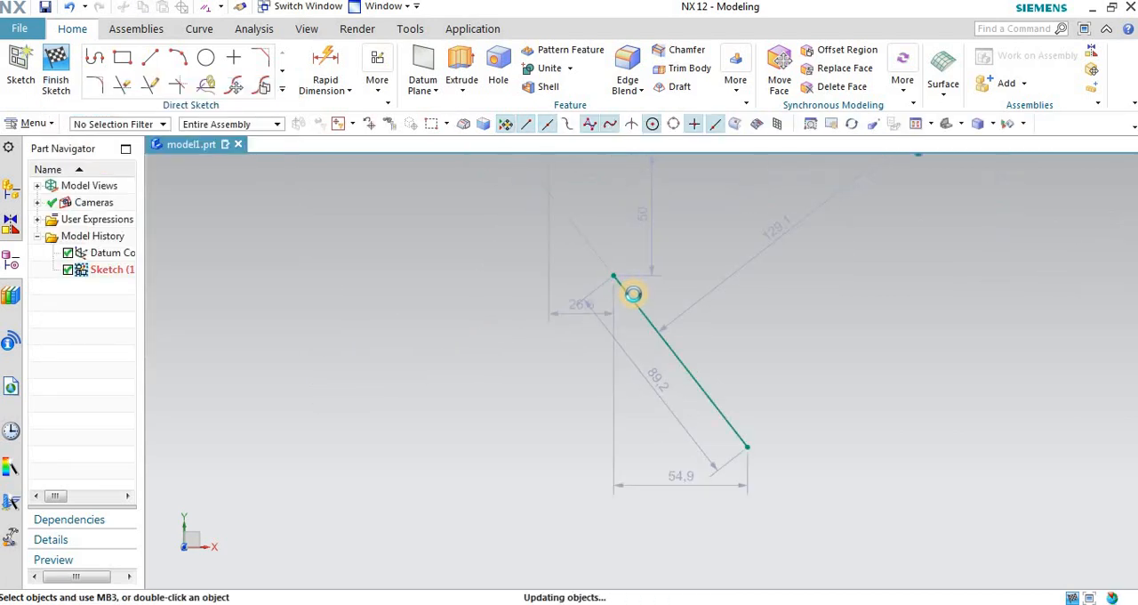
{"action": "left_click", "coordinate": [632, 293]}
{"action": "key", "text": "Delete"}
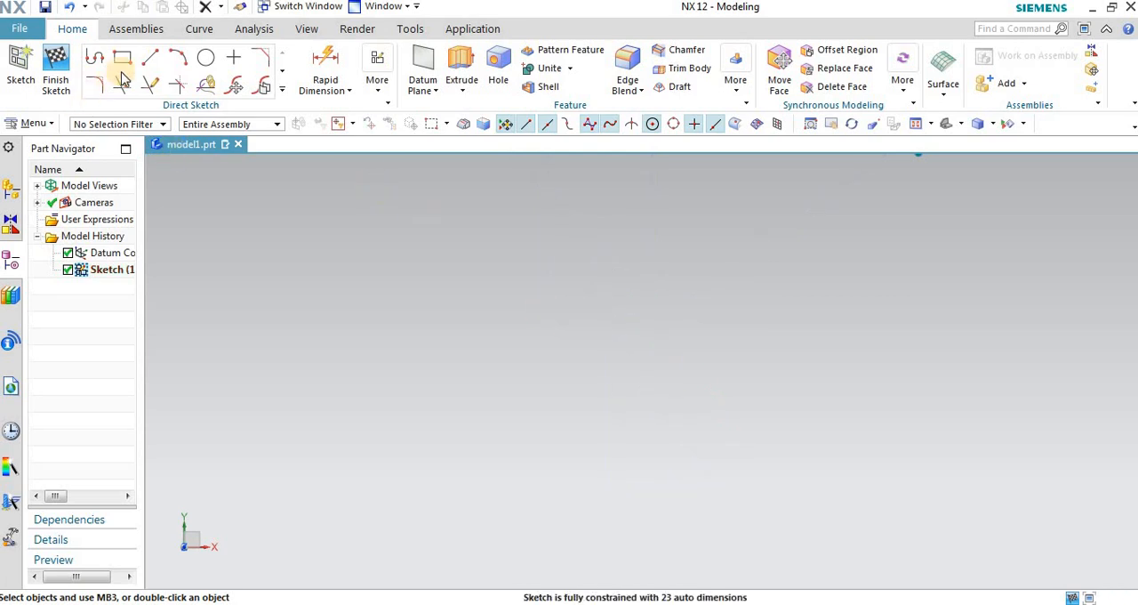
Step: Sketch three separate slanted lines below the concentric circles, about 95, 125 and 99 long, each at a different angle
{"action": "left_click", "coordinate": [150, 57]}
{"action": "scroll", "coordinate": [312, 297], "scroll_direction": "up", "scroll_amount": 3}
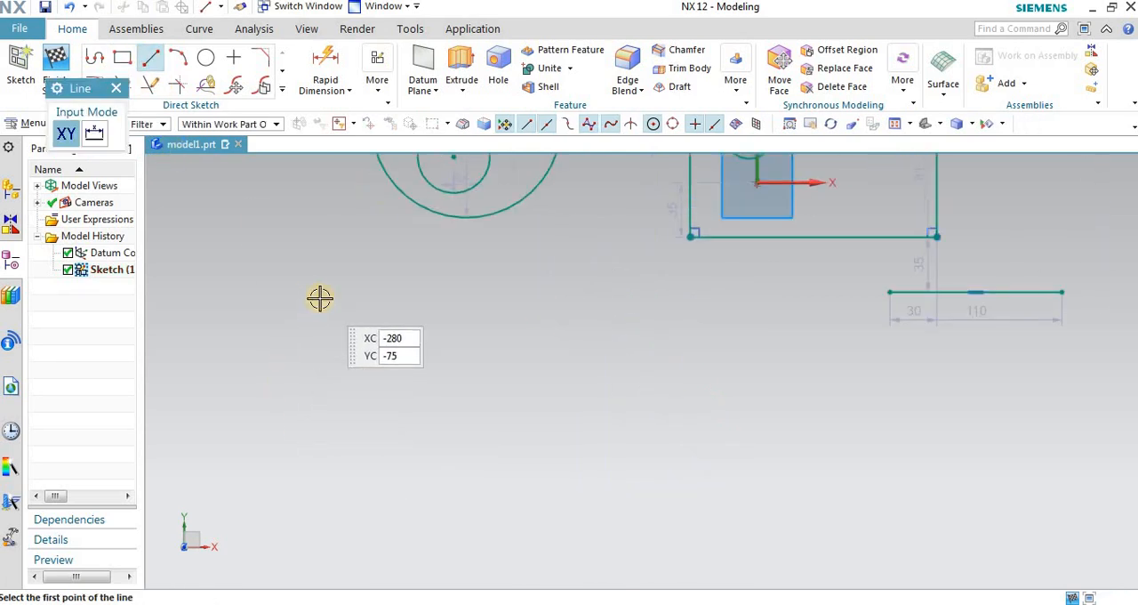
{"action": "left_click", "coordinate": [321, 298]}
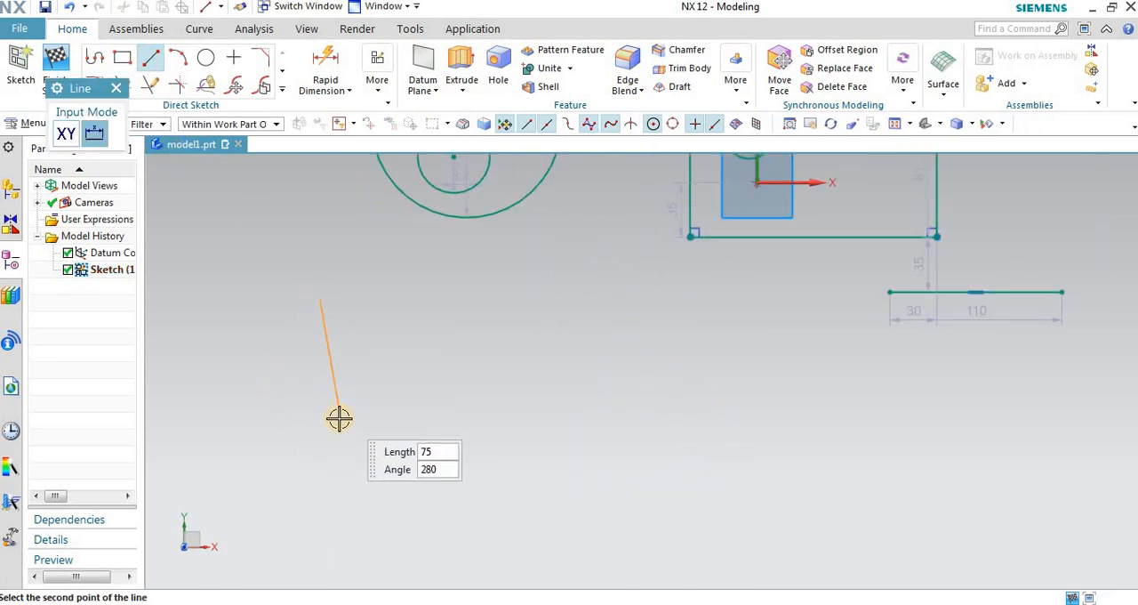
{"action": "left_click", "coordinate": [277, 440]}
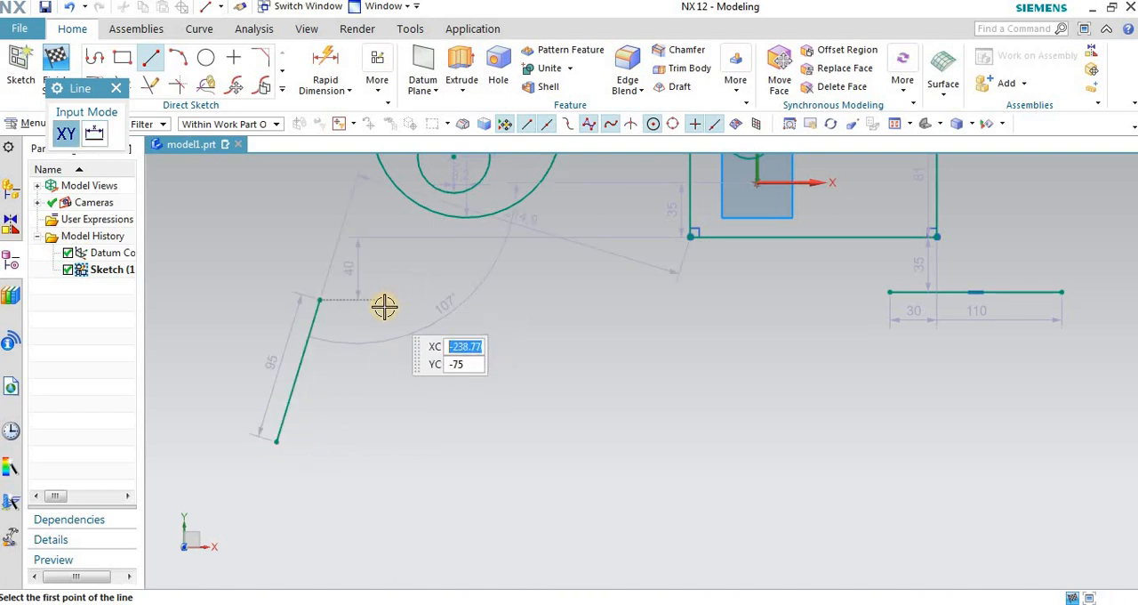
{"action": "left_click", "coordinate": [384, 301]}
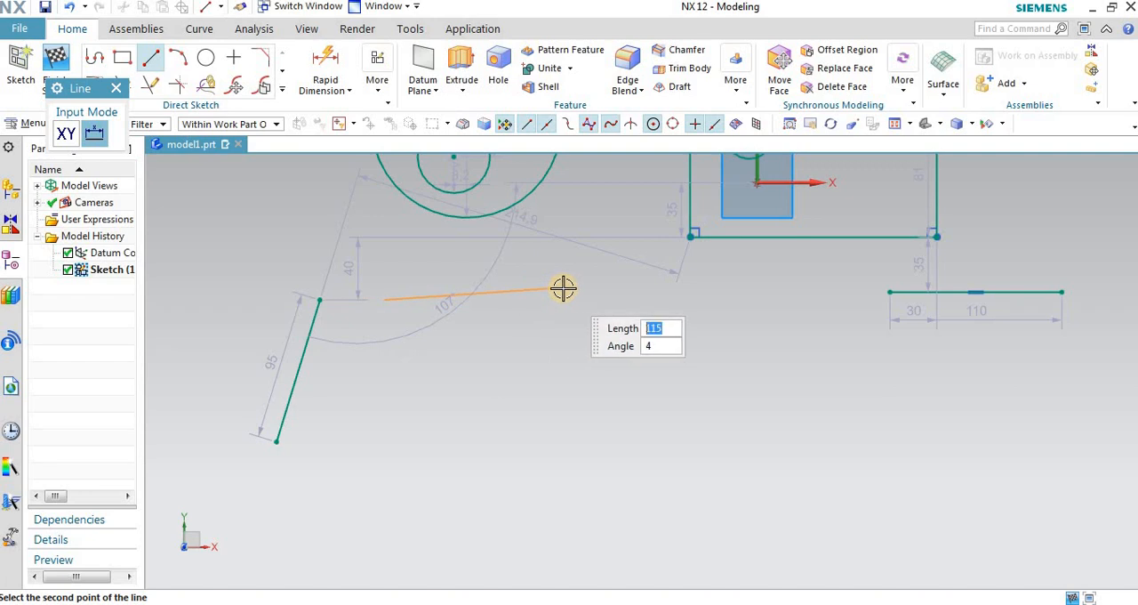
{"action": "left_click", "coordinate": [572, 246]}
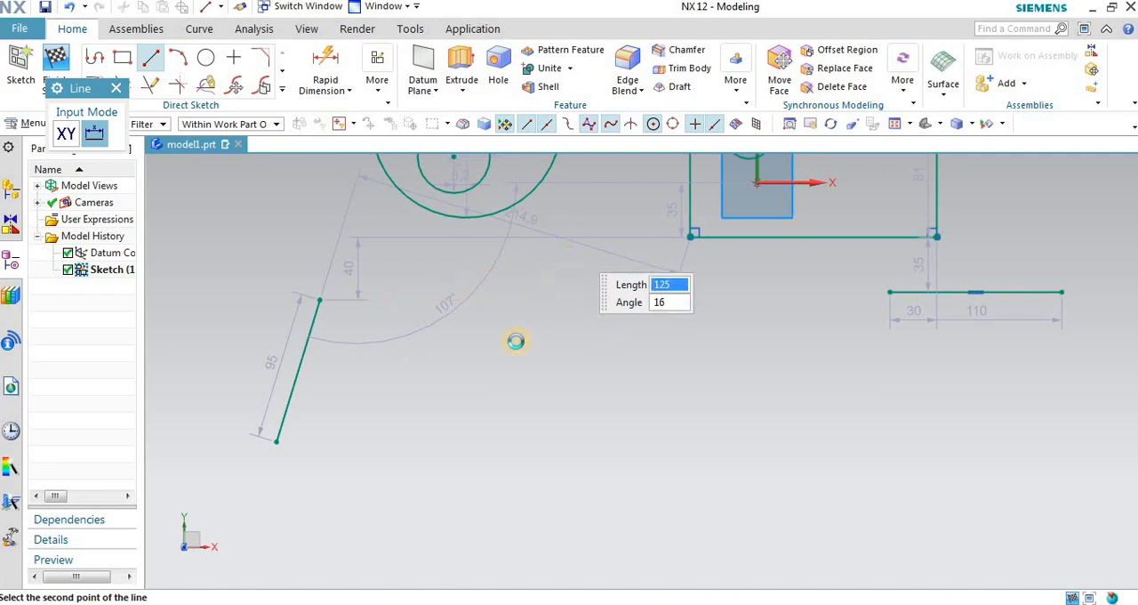
{"action": "left_click", "coordinate": [423, 402]}
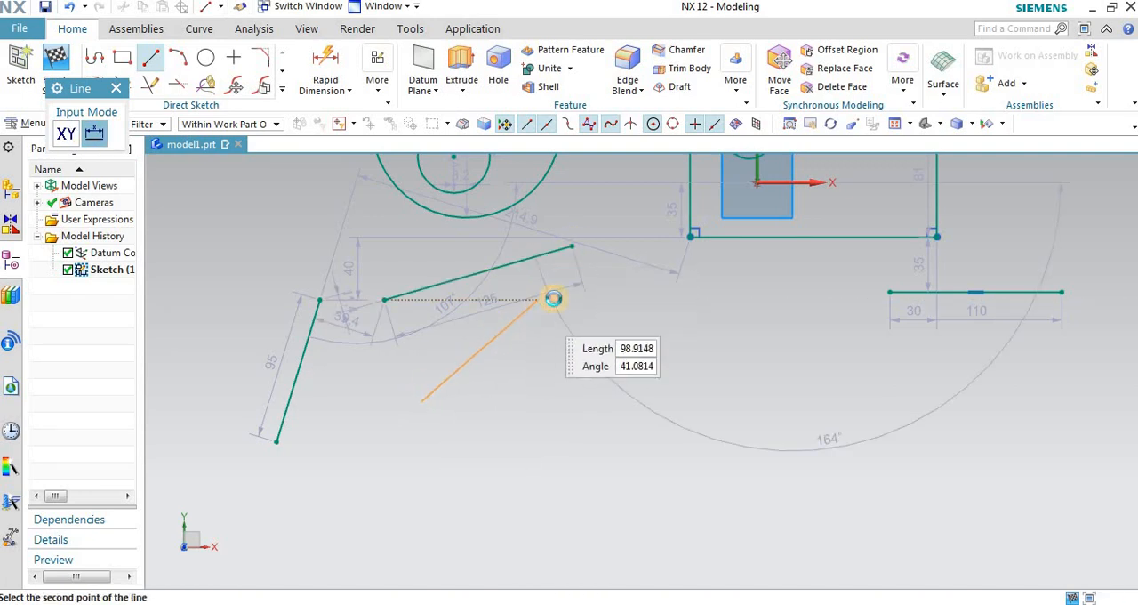
{"action": "left_click", "coordinate": [553, 295]}
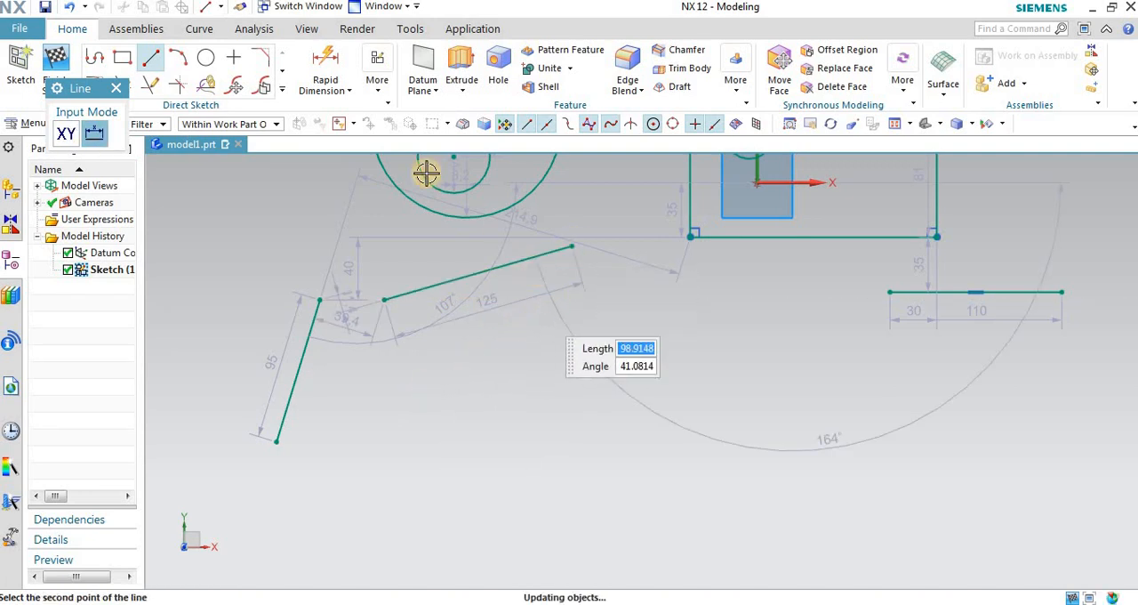
{"action": "left_click", "coordinate": [119, 89]}
Step: Try to constrain the 125 and 98.9 slanted lines below the concentric circles Parallel, choosing the 125 line first
{"action": "left_click", "coordinate": [377, 80]}
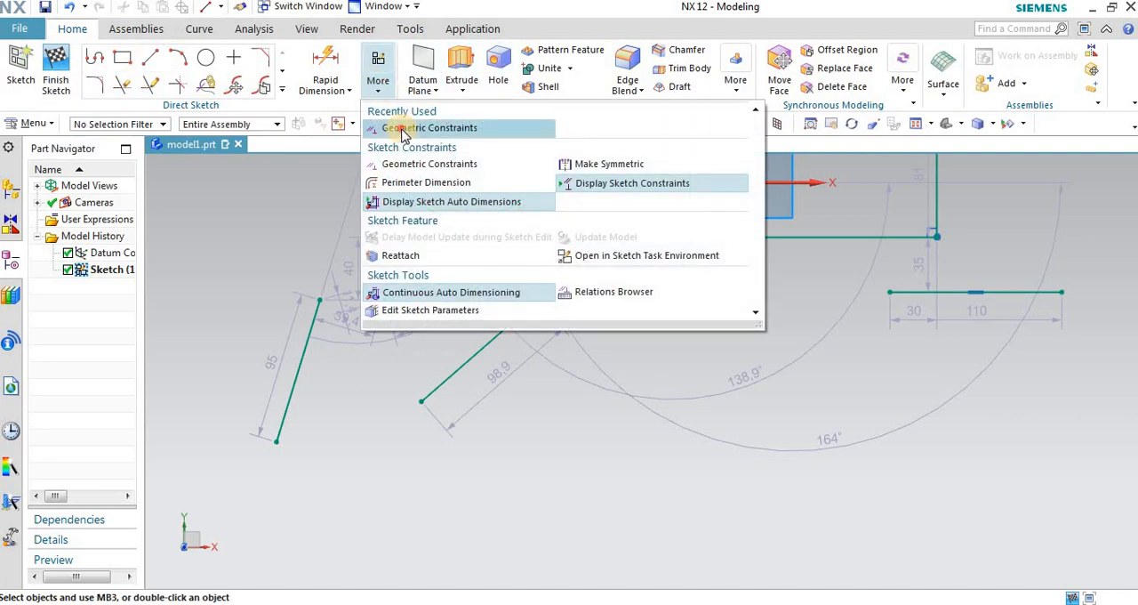
{"action": "left_click", "coordinate": [404, 129]}
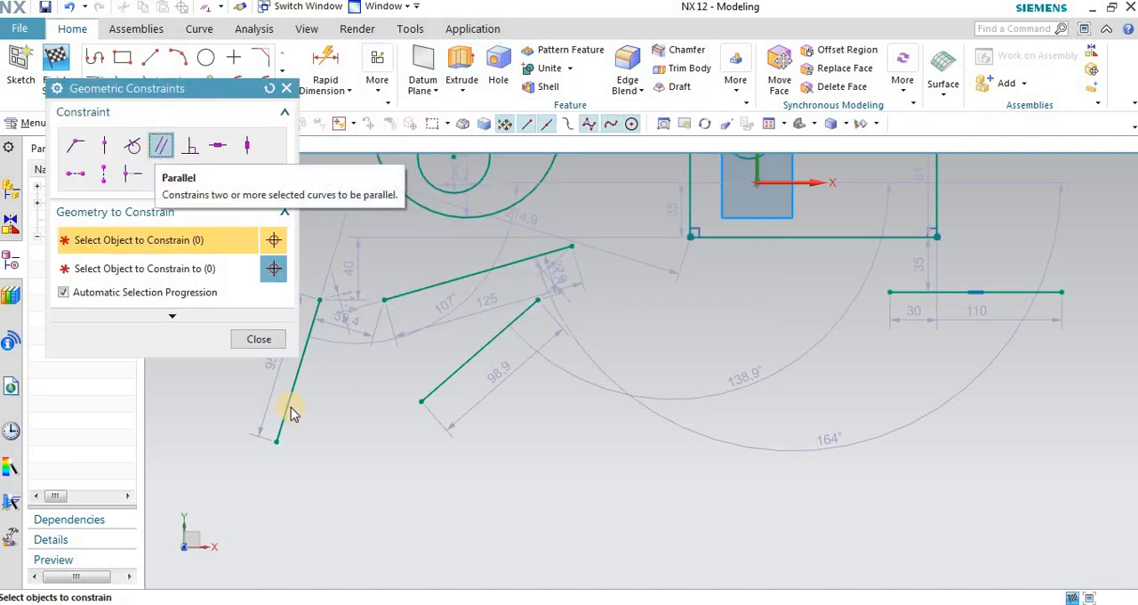
{"action": "left_click", "coordinate": [453, 280]}
{"action": "left_click", "coordinate": [485, 343]}
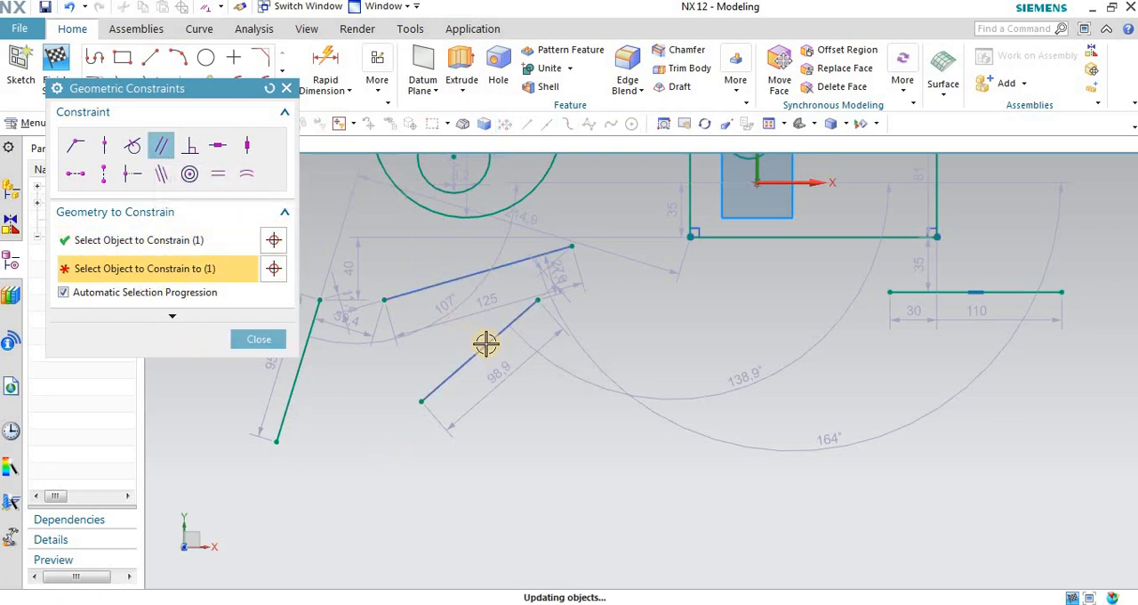
{"action": "scroll", "coordinate": [489, 265], "scroll_direction": "up", "scroll_amount": 1}
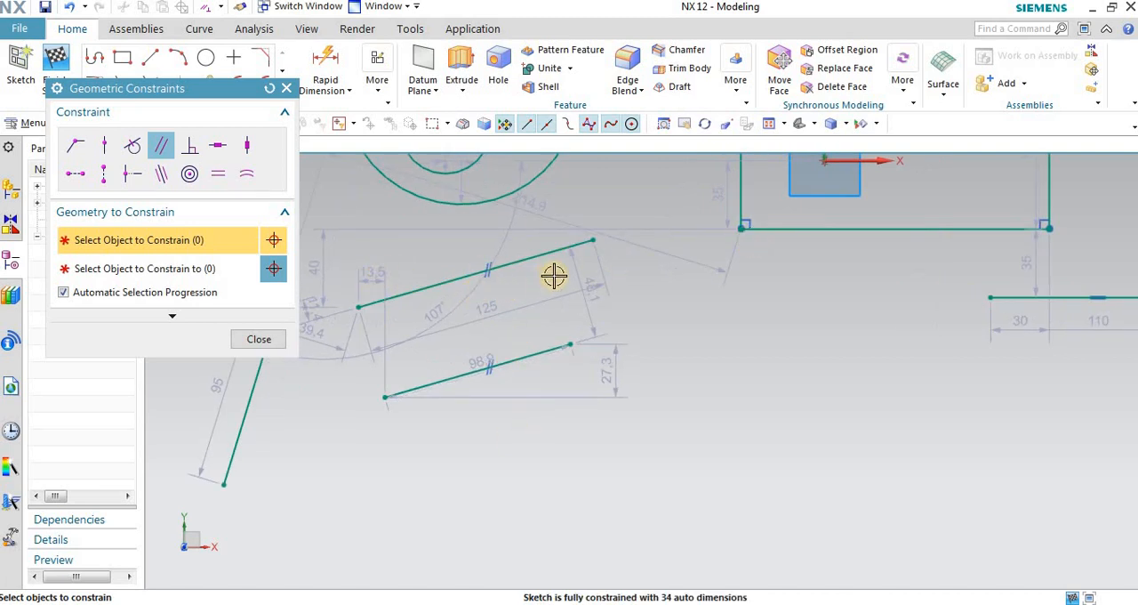
Step: Close the Geometric Constraints dialog and undo the Parallel constraint between the two slanted lines
{"action": "left_click", "coordinate": [285, 88]}
{"action": "left_click", "coordinate": [67, 7]}
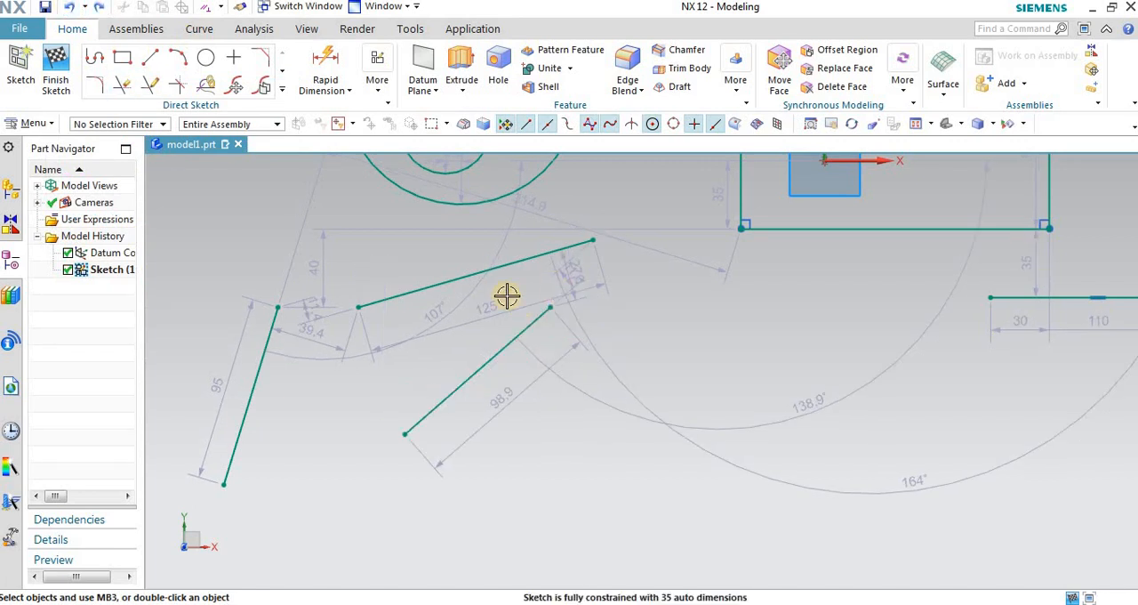
{"action": "scroll", "coordinate": [481, 277], "scroll_direction": "up", "scroll_amount": 1}
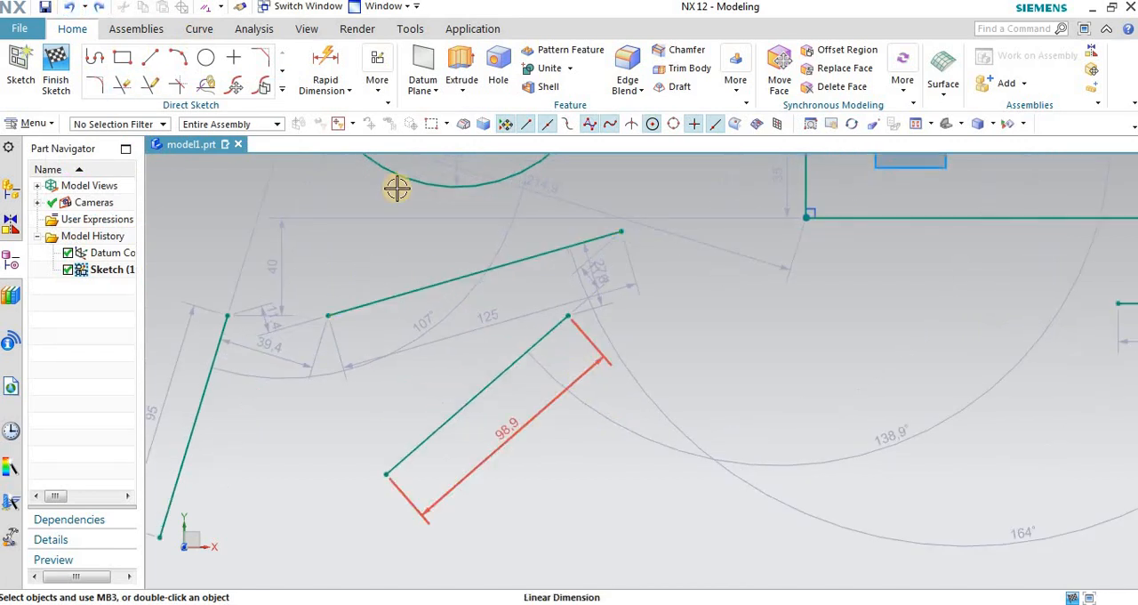
Step: Reapply Parallel between the 125 and 98.9 slanted lines, choosing the 125 line first, and close the constraints dialog
{"action": "left_click", "coordinate": [385, 94]}
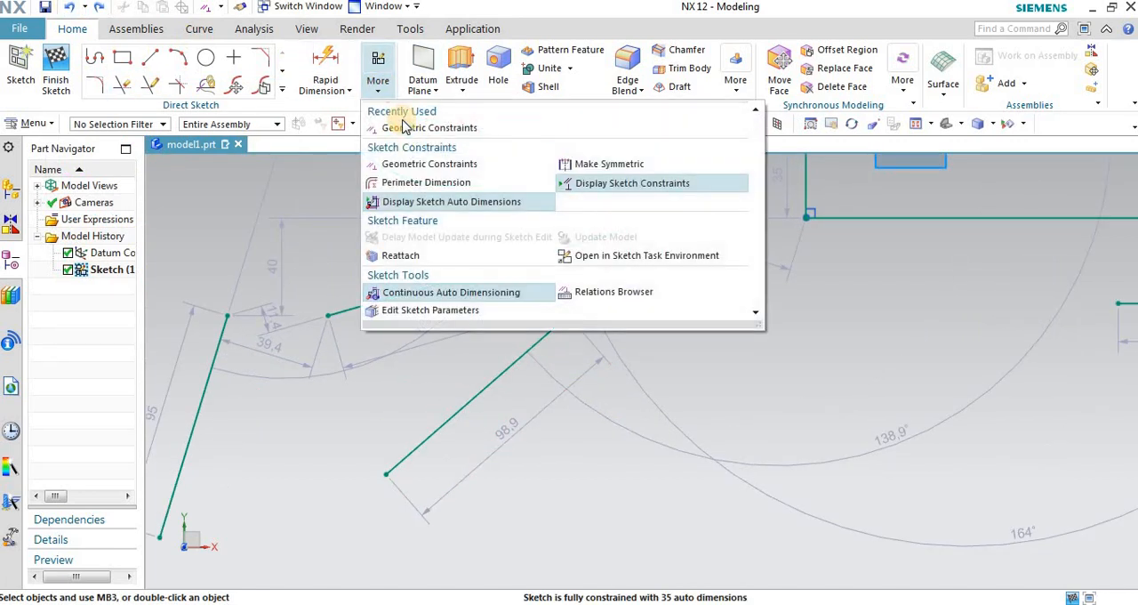
{"action": "left_click", "coordinate": [405, 129]}
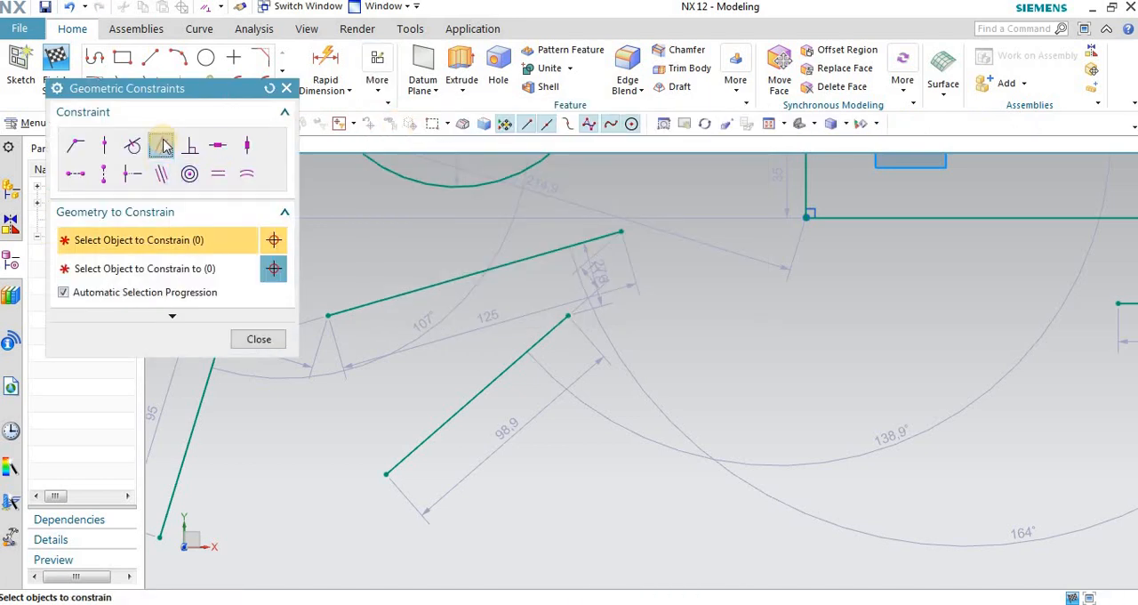
{"action": "left_click", "coordinate": [445, 281]}
{"action": "left_click", "coordinate": [524, 355]}
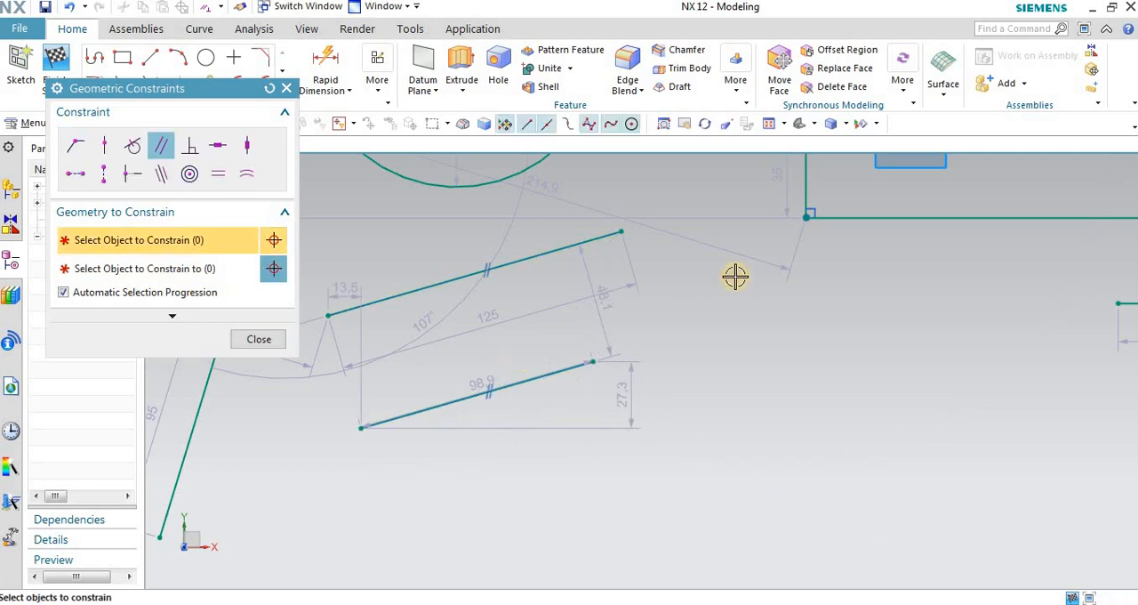
{"action": "left_click", "coordinate": [257, 339]}
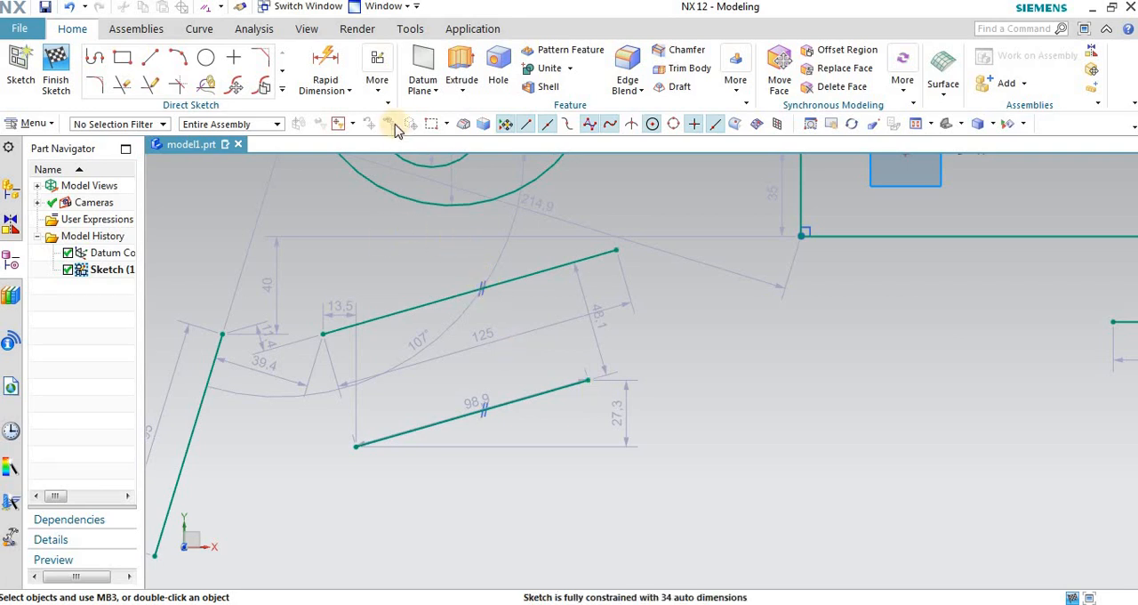
Step: Try to make the separate horizontal line below the first rectangle Perpendicular to that rectangle's bottom edge
{"action": "left_click", "coordinate": [377, 81]}
{"action": "left_click", "coordinate": [395, 127]}
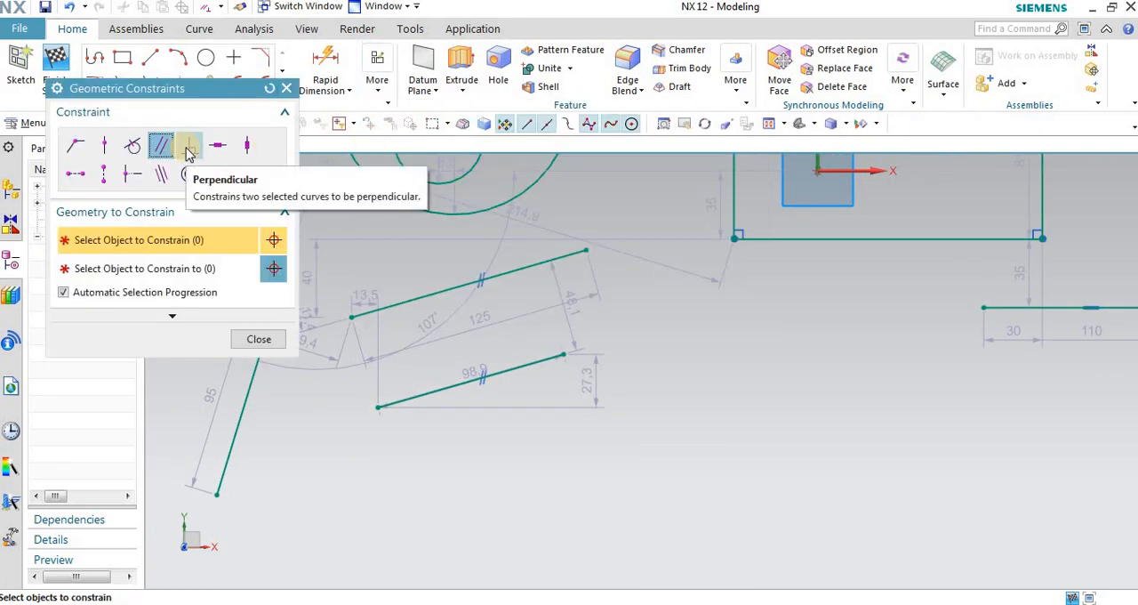
{"action": "left_click", "coordinate": [188, 148]}
{"action": "scroll", "coordinate": [622, 307], "scroll_direction": "down", "scroll_amount": 3}
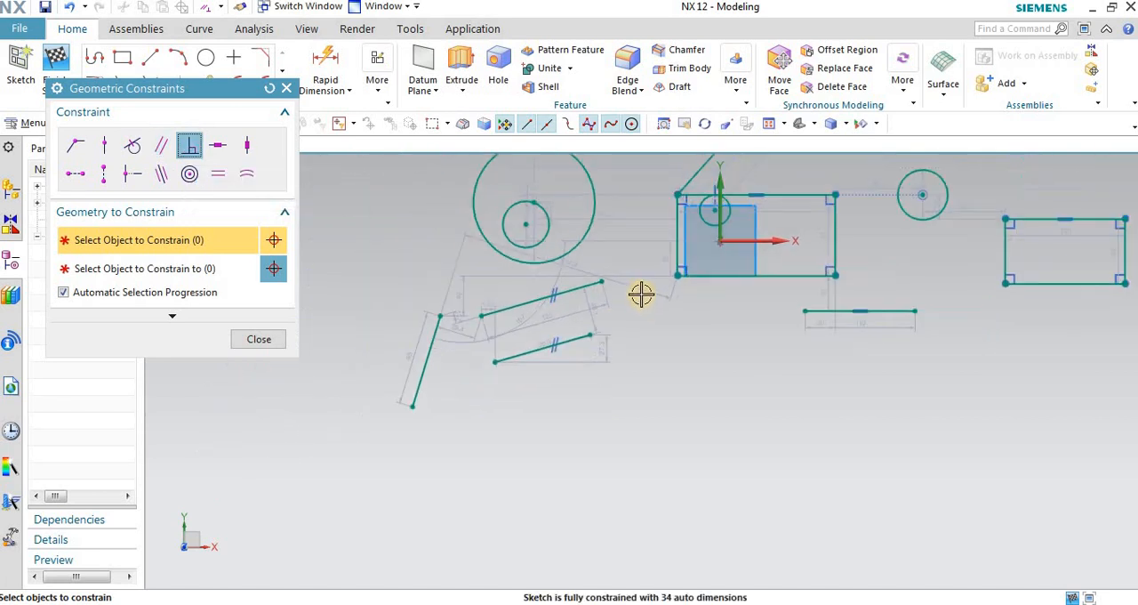
{"action": "scroll", "coordinate": [822, 299], "scroll_direction": "up", "scroll_amount": 2}
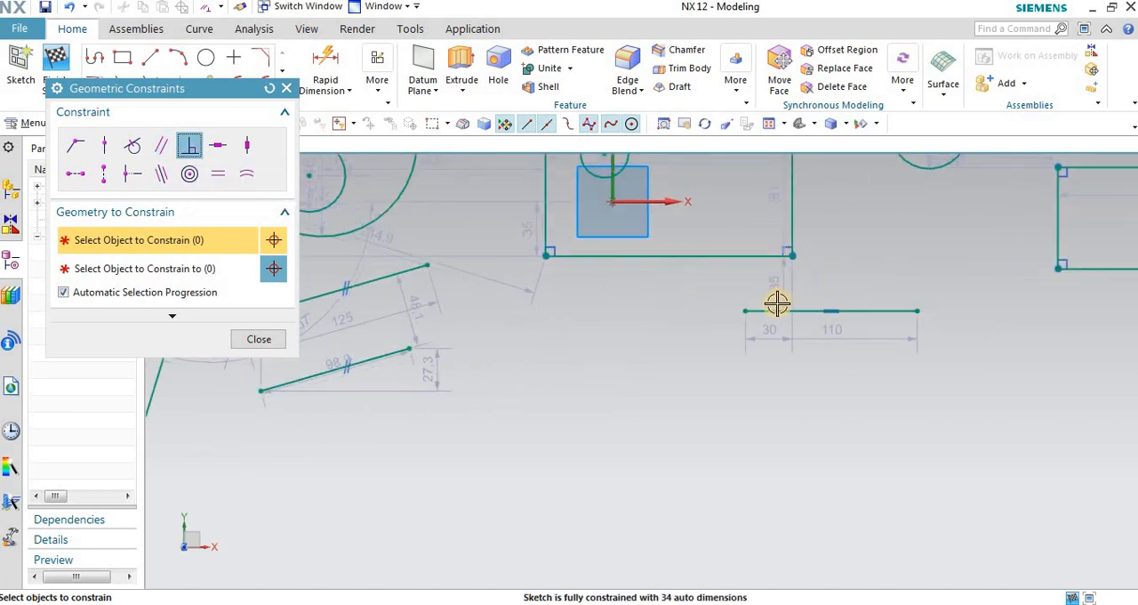
{"action": "left_click", "coordinate": [750, 293]}
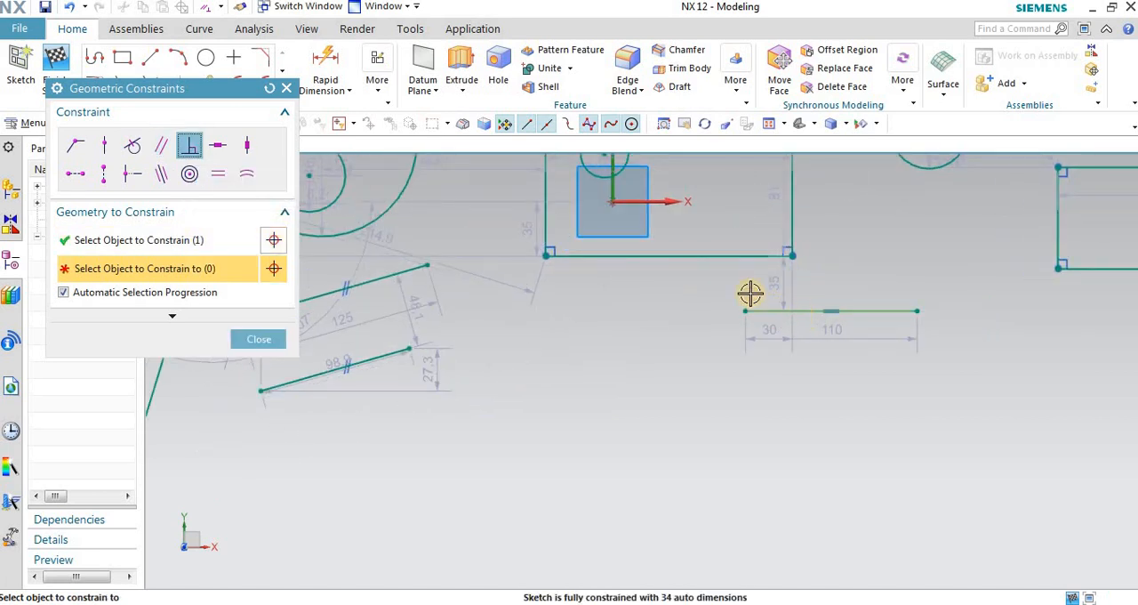
{"action": "left_click", "coordinate": [718, 256]}
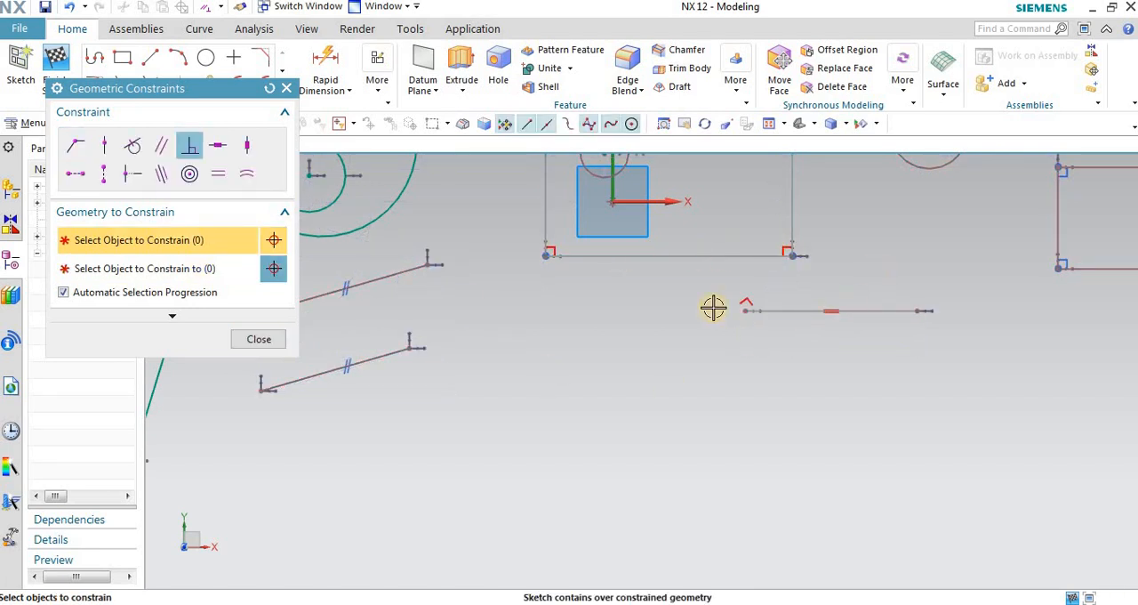
Step: Close the Geometric Constraints dialog and undo the Perpendicular constraint between the horizontal line and the rectangle's bottom edge
{"action": "left_click", "coordinate": [287, 90]}
{"action": "scroll", "coordinate": [705, 315], "scroll_direction": "down", "scroll_amount": 1}
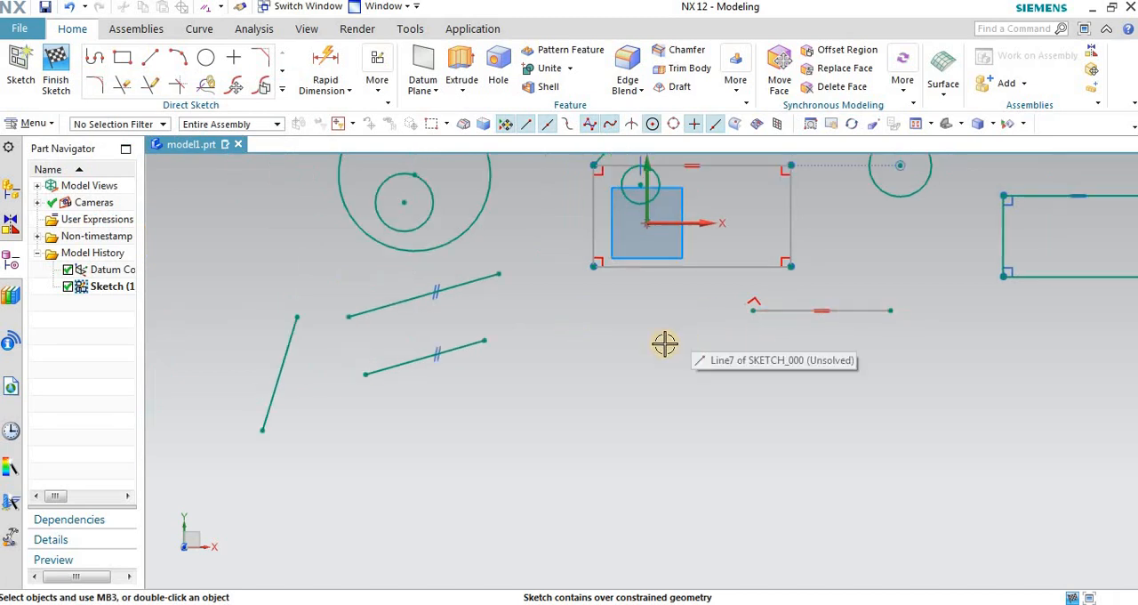
{"action": "scroll", "coordinate": [670, 322], "scroll_direction": "up", "scroll_amount": 2}
{"action": "scroll", "coordinate": [671, 323], "scroll_direction": "down", "scroll_amount": 1}
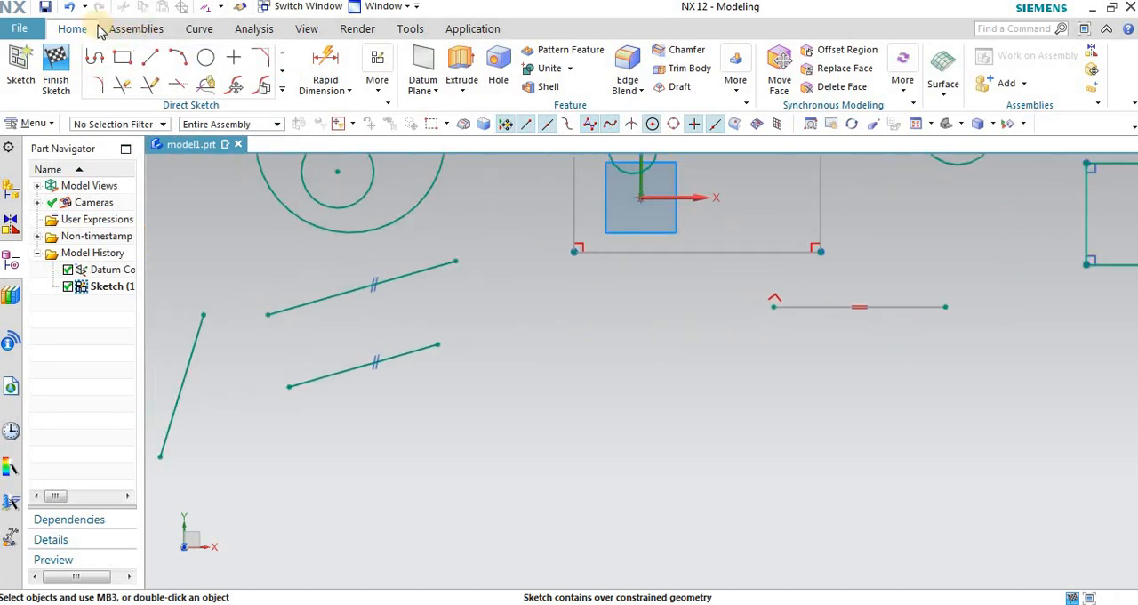
{"action": "left_click", "coordinate": [71, 7]}
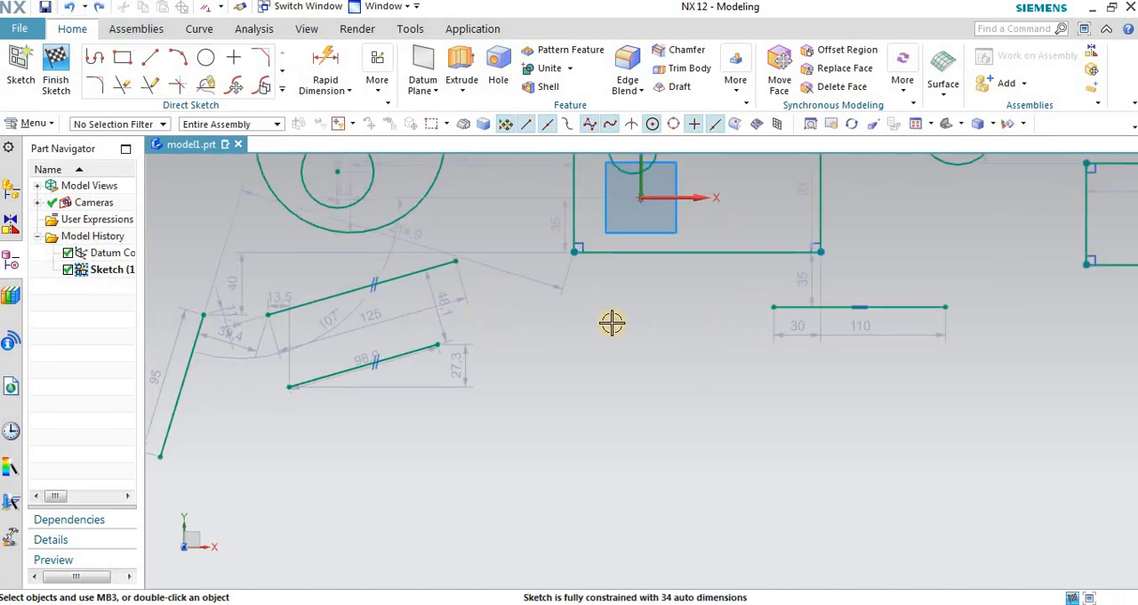
Step: Make the slanted line at the first rectangle's upper-left corner Perpendicular to the rectangle's top edge, and close the constraints dialog
{"action": "scroll", "coordinate": [612, 322], "scroll_direction": "down", "scroll_amount": 2}
{"action": "scroll", "coordinate": [521, 371], "scroll_direction": "down", "scroll_amount": 1}
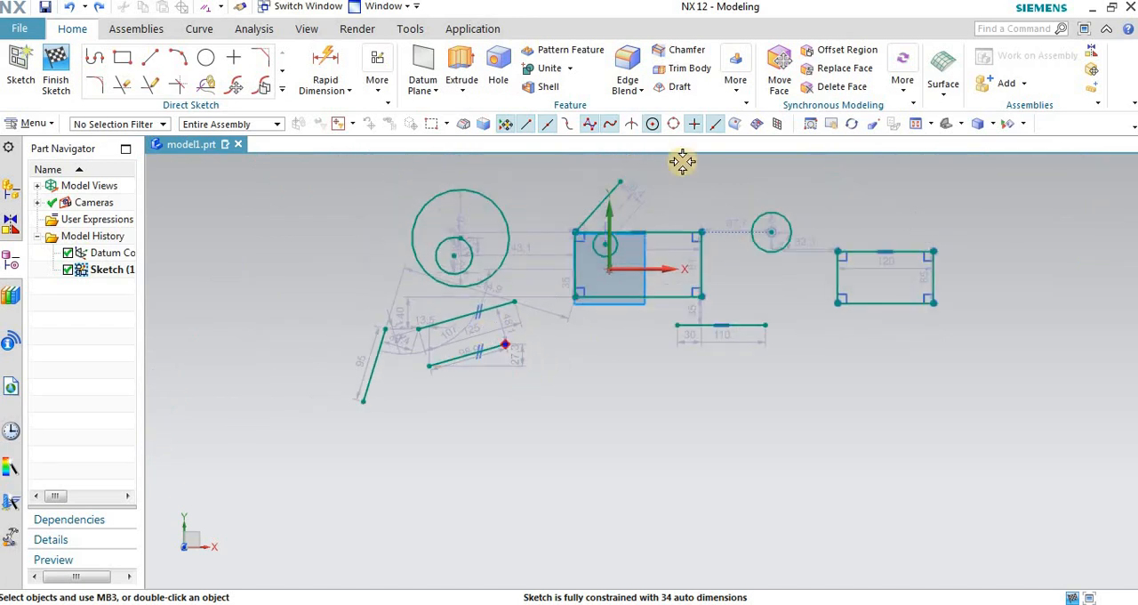
{"action": "scroll", "coordinate": [640, 166], "scroll_direction": "up", "scroll_amount": 3}
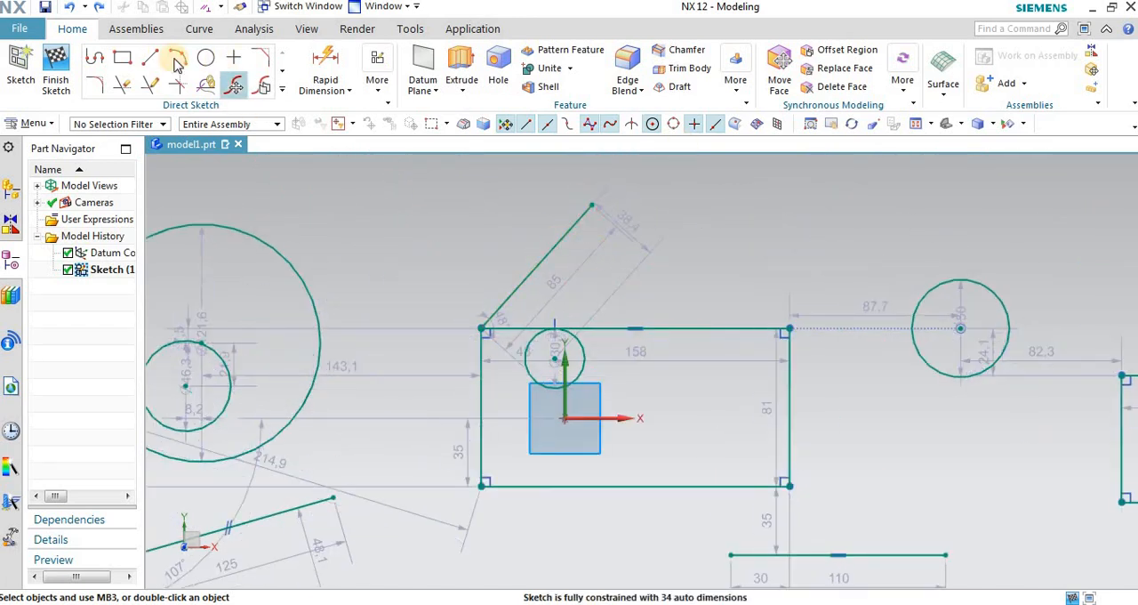
{"action": "left_click", "coordinate": [380, 88]}
{"action": "left_click", "coordinate": [399, 56]}
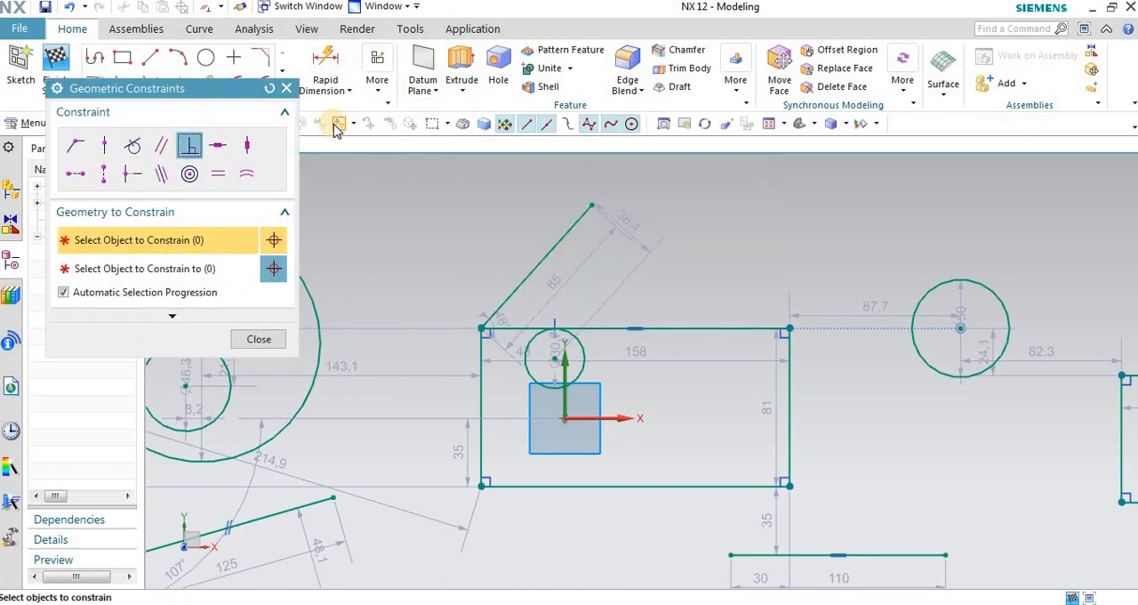
{"action": "left_click", "coordinate": [188, 146]}
{"action": "left_click", "coordinate": [542, 254]}
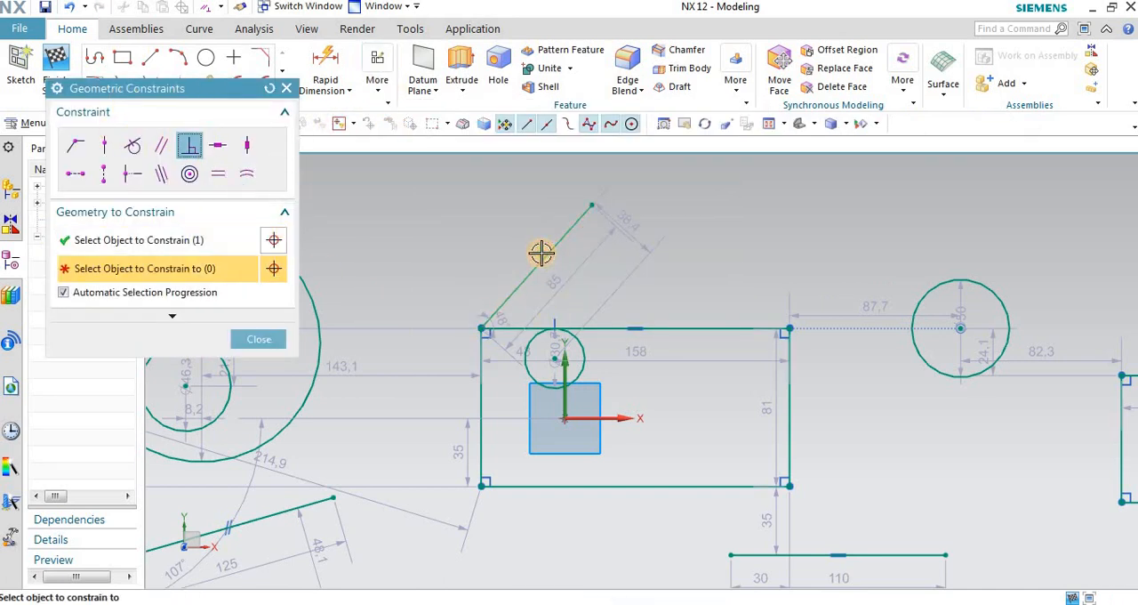
{"action": "left_click", "coordinate": [673, 328]}
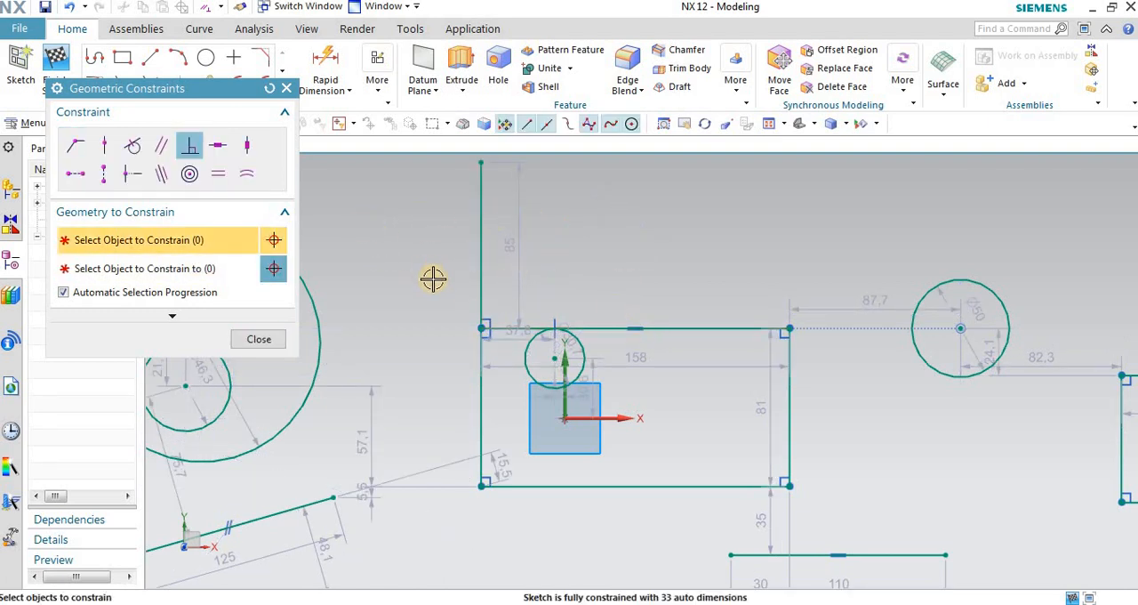
{"action": "scroll", "coordinate": [433, 279], "scroll_direction": "down", "scroll_amount": 1}
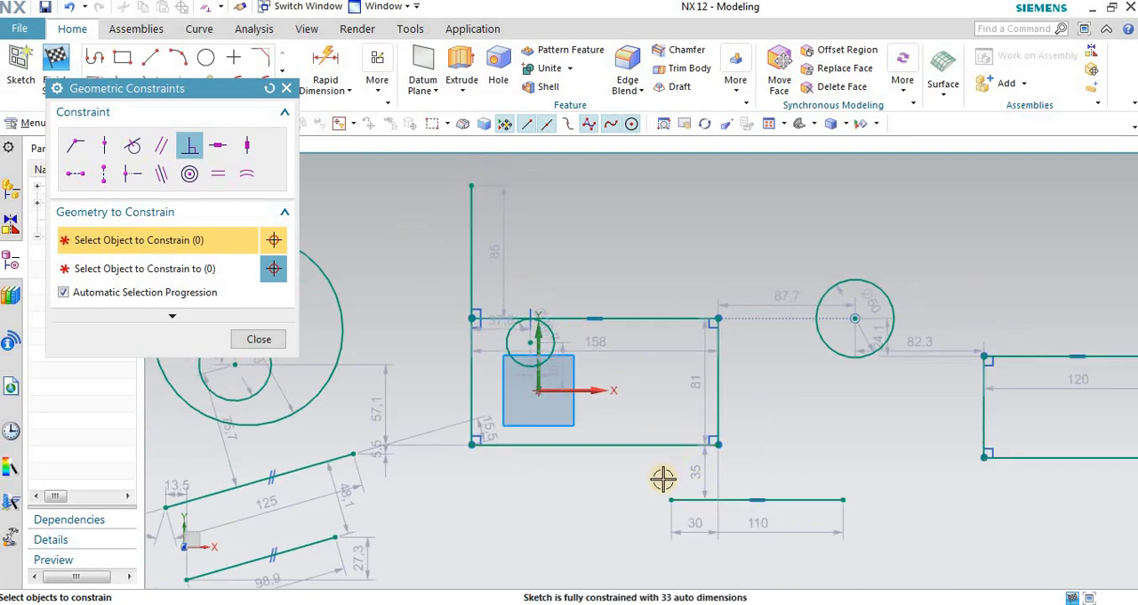
{"action": "left_click", "coordinate": [191, 149]}
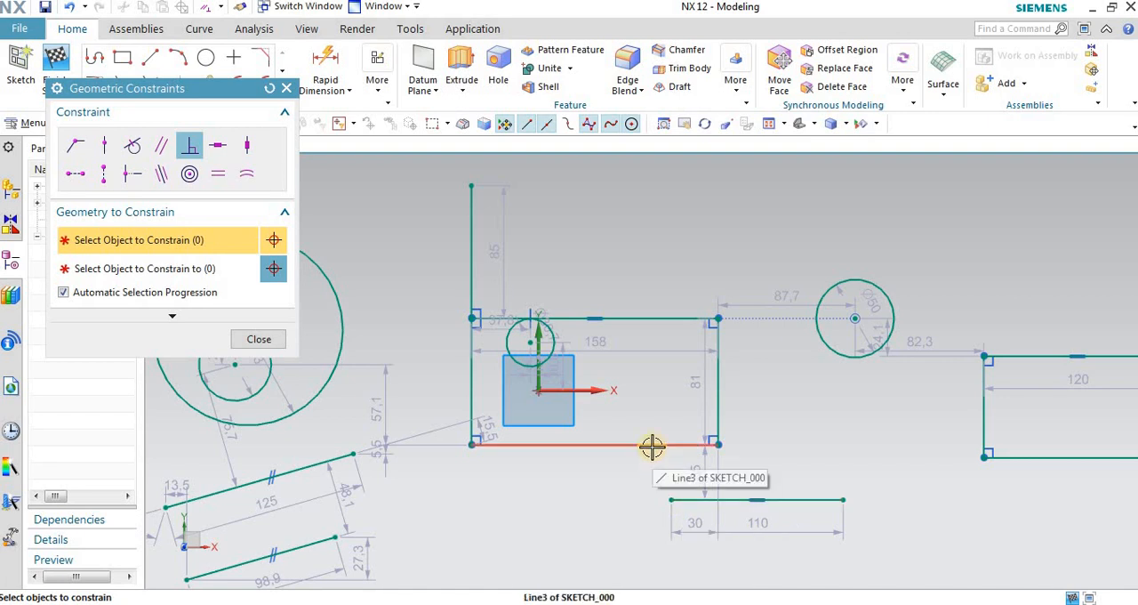
{"action": "scroll", "coordinate": [748, 515], "scroll_direction": "up", "scroll_amount": 3}
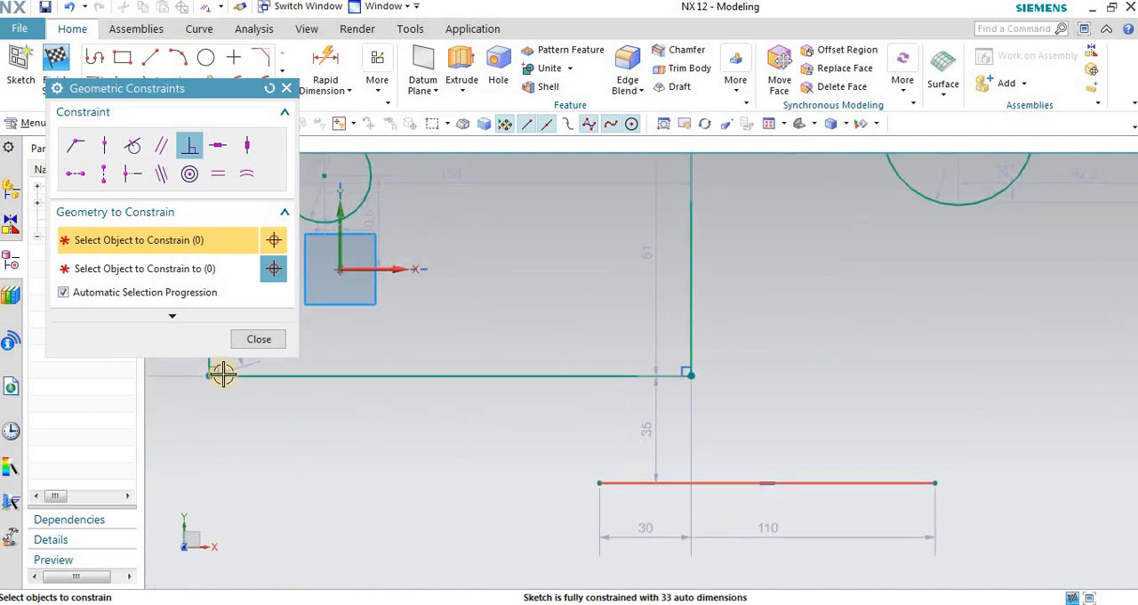
{"action": "left_click", "coordinate": [248, 340]}
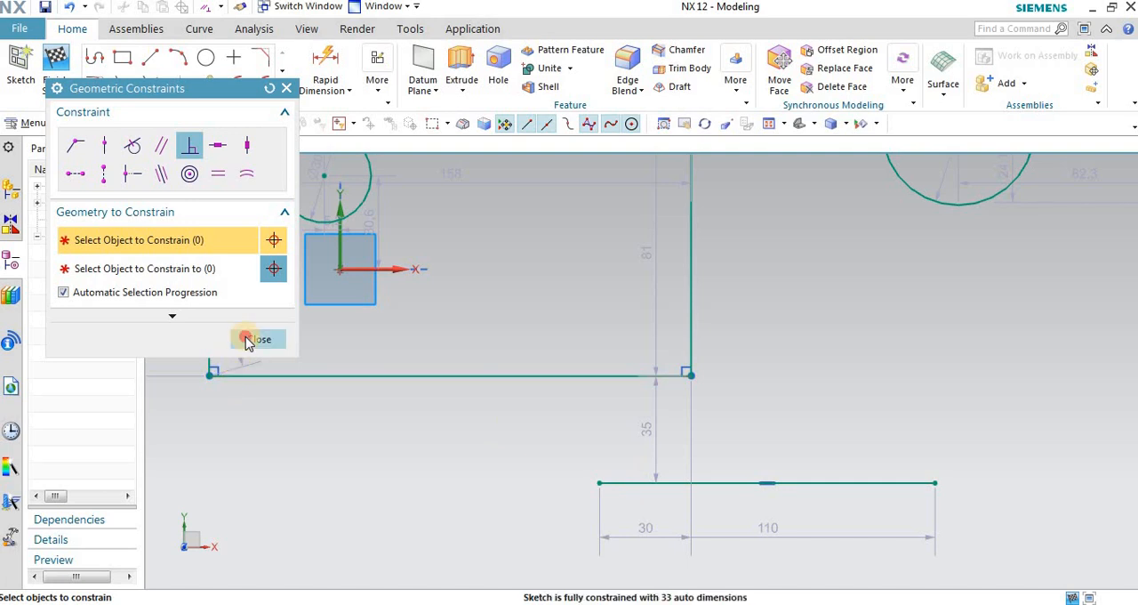
Step: Sketch a line about 44 long from a point on the first rectangle's bottom edge, slanting down to the right
{"action": "left_click", "coordinate": [151, 56]}
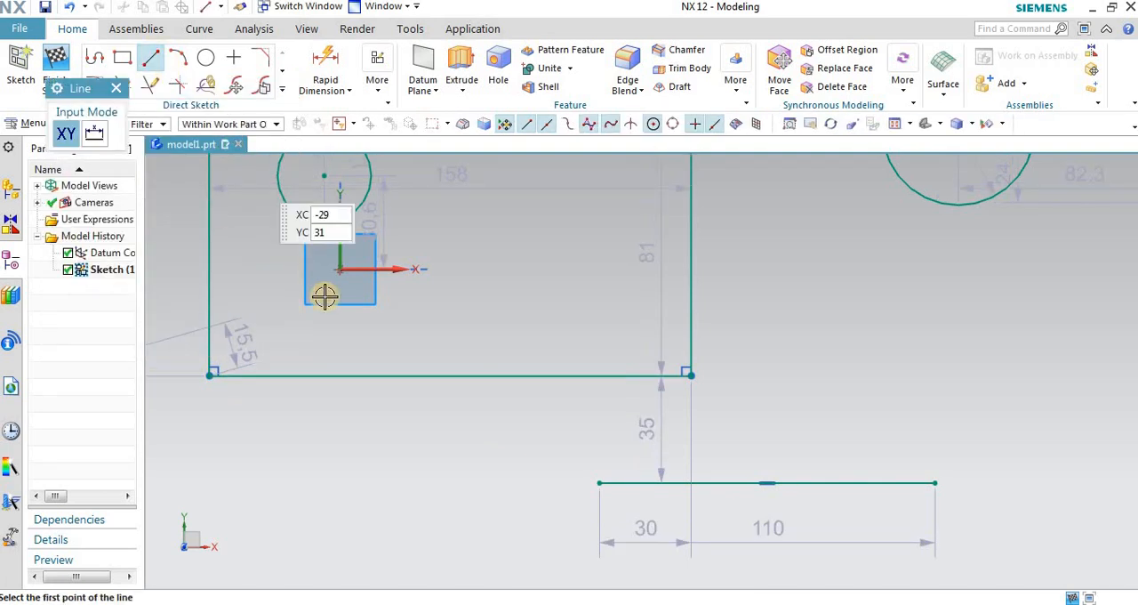
{"action": "left_click", "coordinate": [403, 376]}
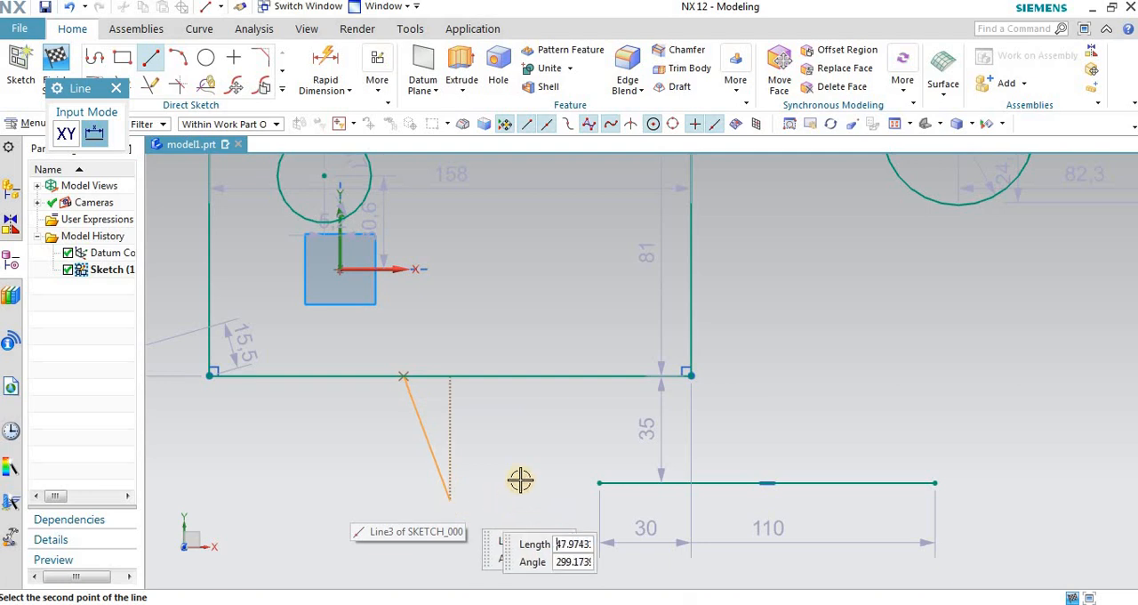
{"action": "left_click", "coordinate": [524, 435]}
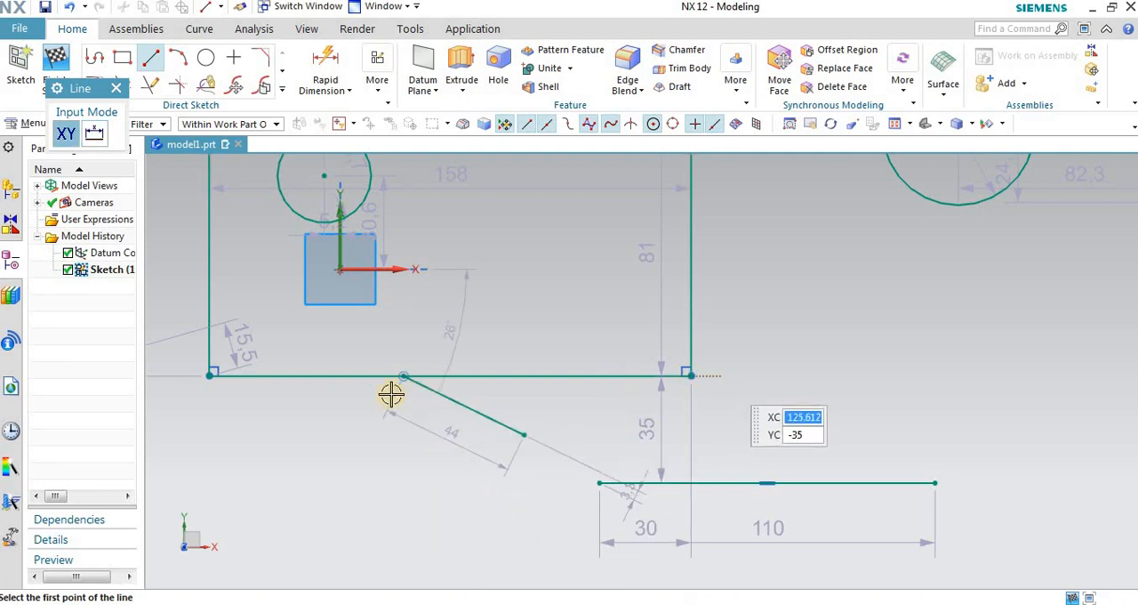
Step: Make the new slanted line Perpendicular to the first rectangle's bottom edge and close the constraints dialog
{"action": "left_click", "coordinate": [377, 69]}
{"action": "left_click", "coordinate": [418, 128]}
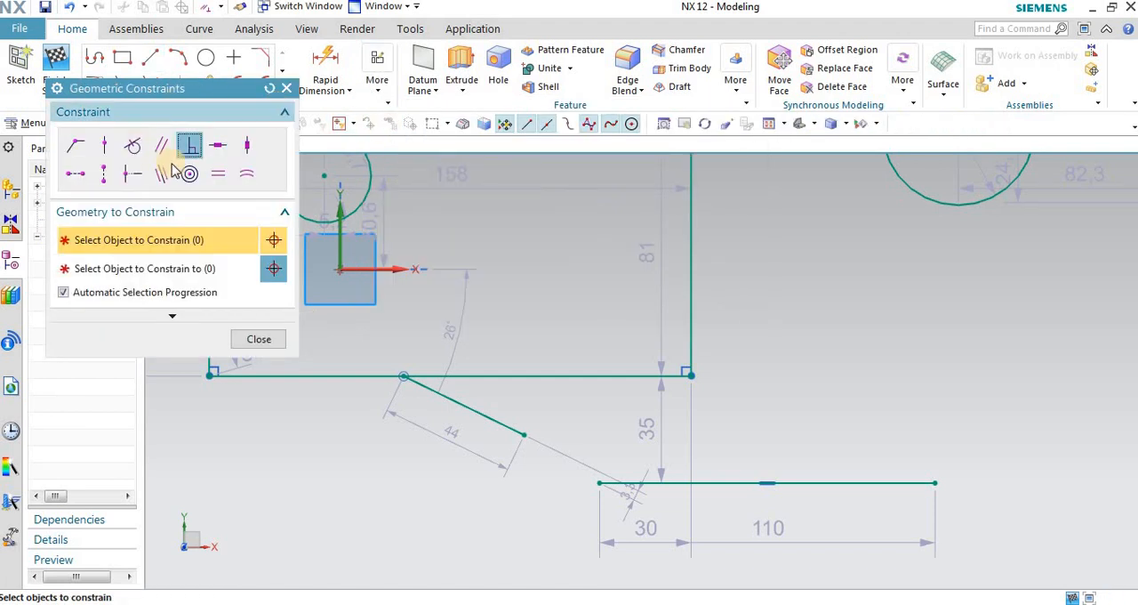
{"action": "left_click", "coordinate": [502, 418]}
{"action": "left_click", "coordinate": [524, 374]}
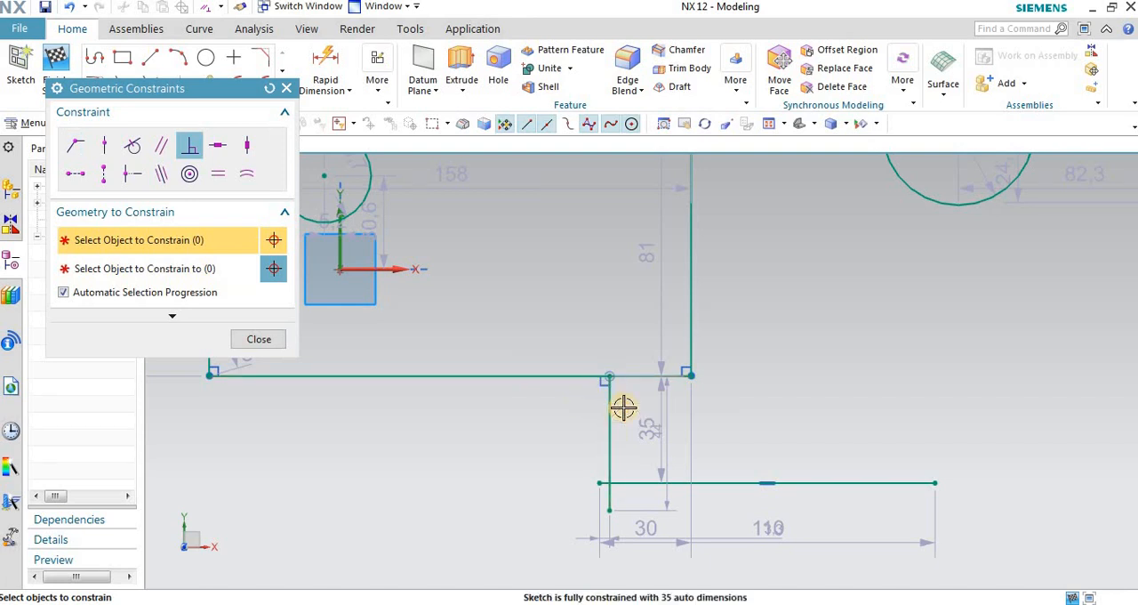
{"action": "scroll", "coordinate": [623, 406], "scroll_direction": "up", "scroll_amount": 2}
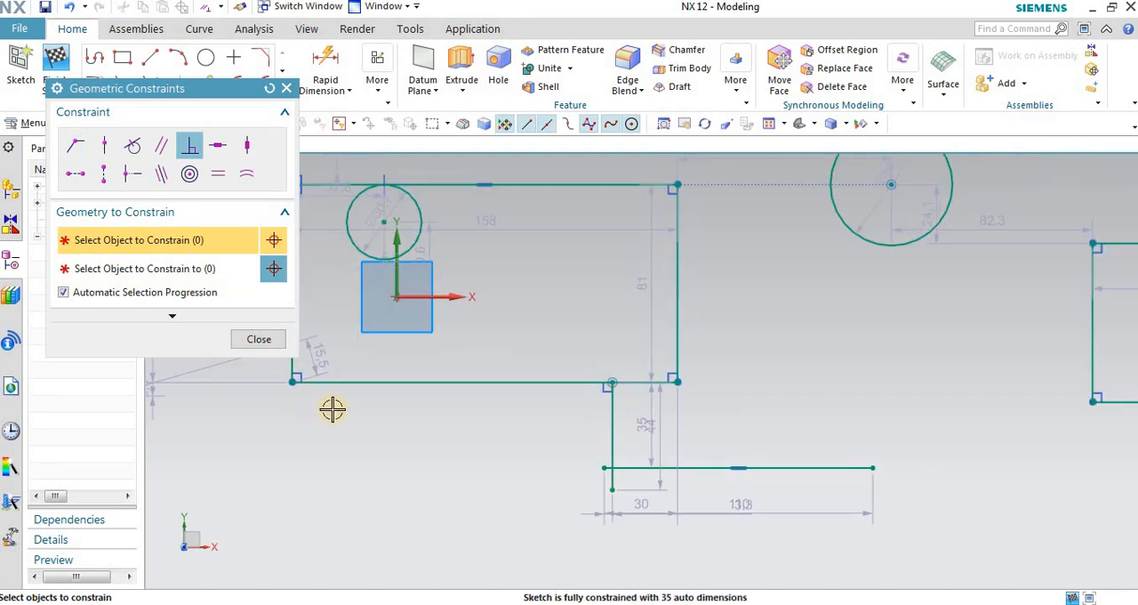
{"action": "left_click", "coordinate": [259, 340]}
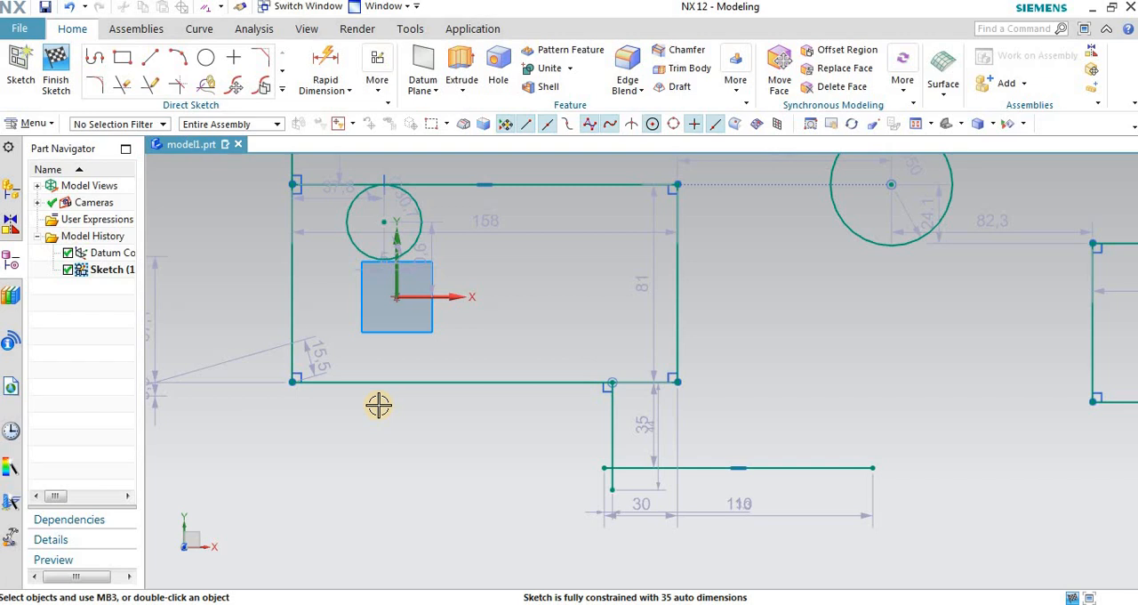
{"action": "scroll", "coordinate": [730, 389], "scroll_direction": "down", "scroll_amount": 2}
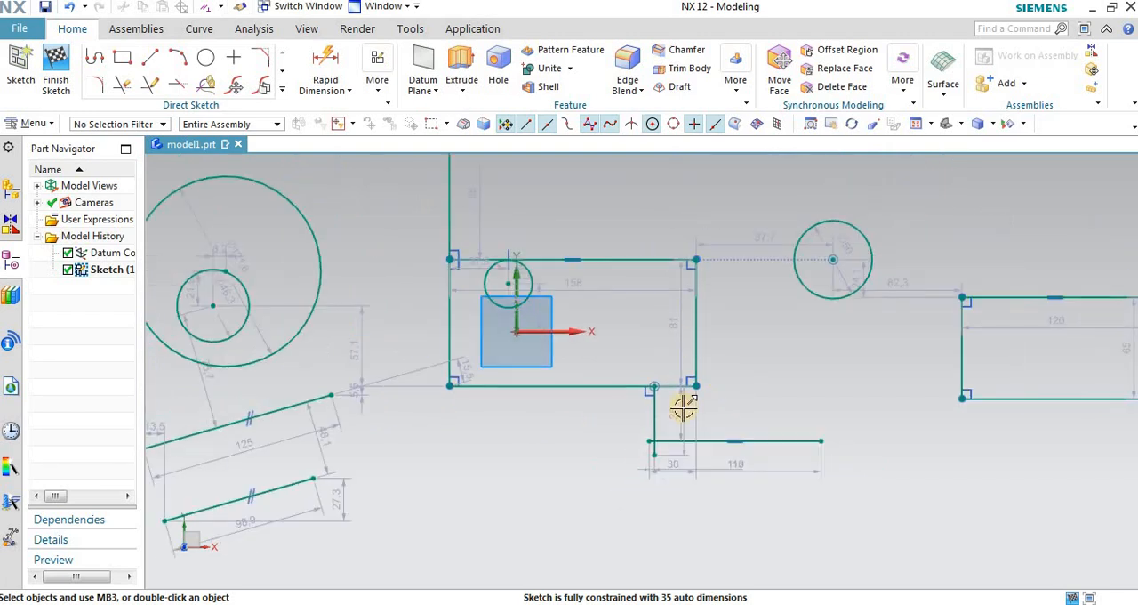
Step: Apply a Horizontal constraint to the upper of the two parallel slanted lines below the large circle
{"action": "left_click", "coordinate": [380, 101]}
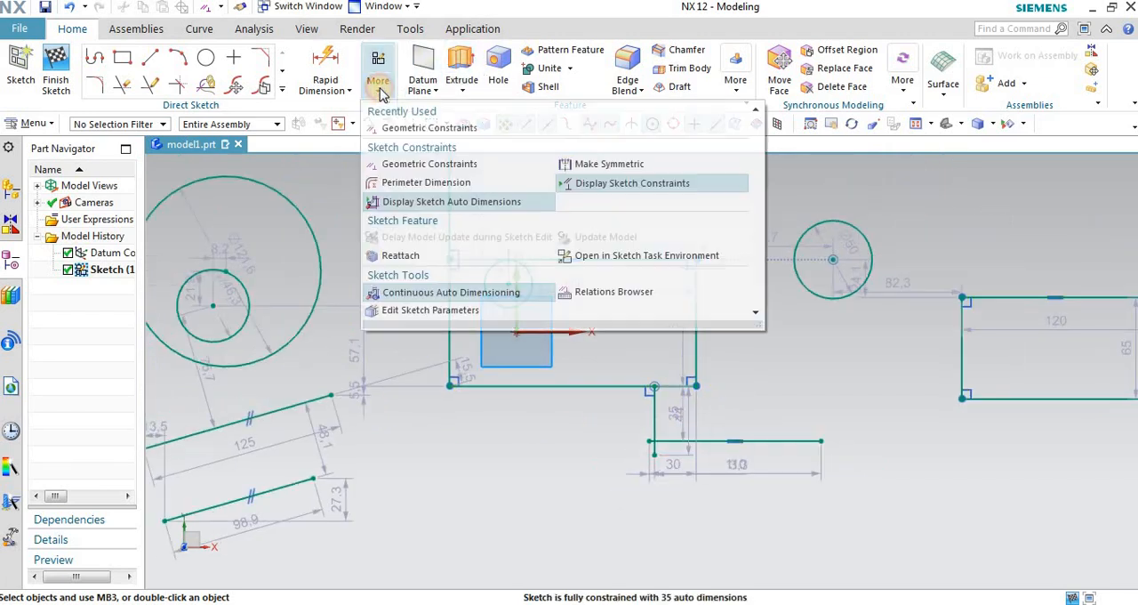
{"action": "left_click", "coordinate": [395, 56]}
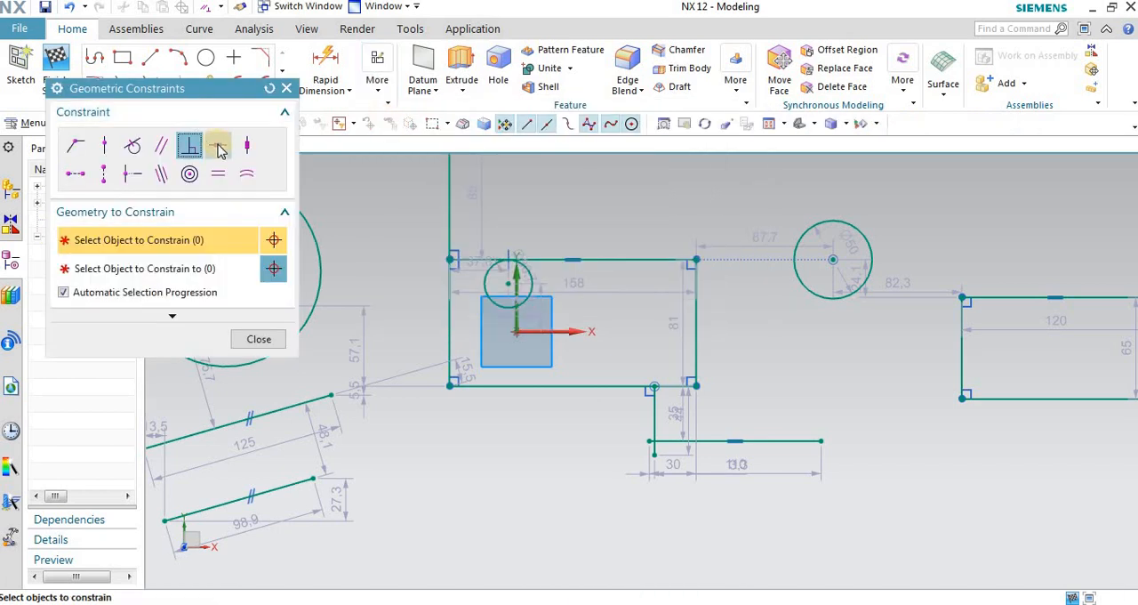
{"action": "left_click", "coordinate": [220, 148]}
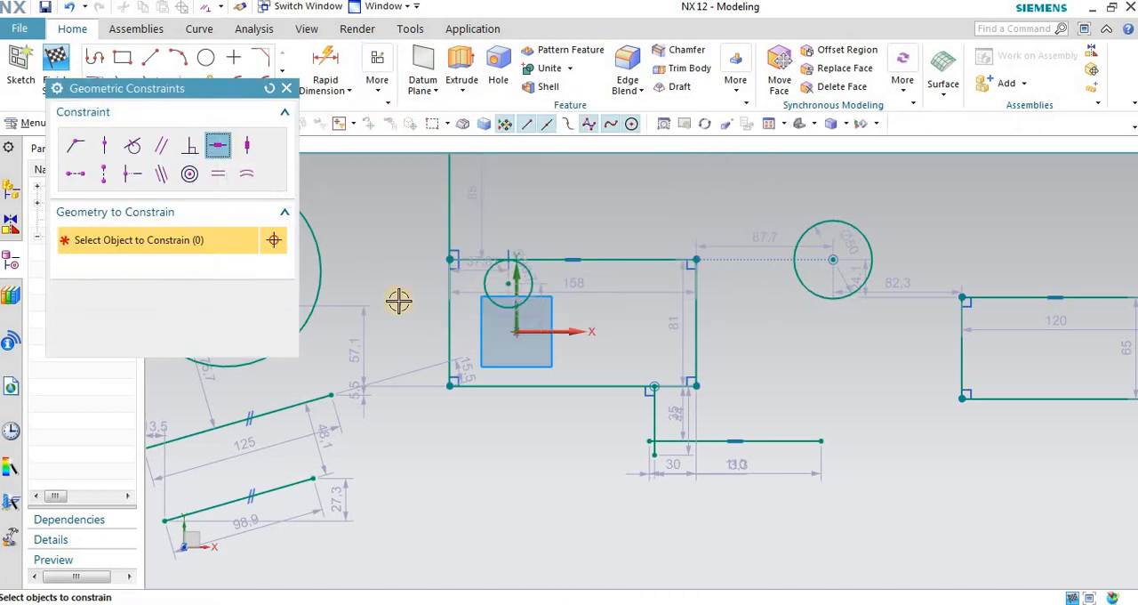
{"action": "scroll", "coordinate": [727, 320], "scroll_direction": "down", "scroll_amount": 2}
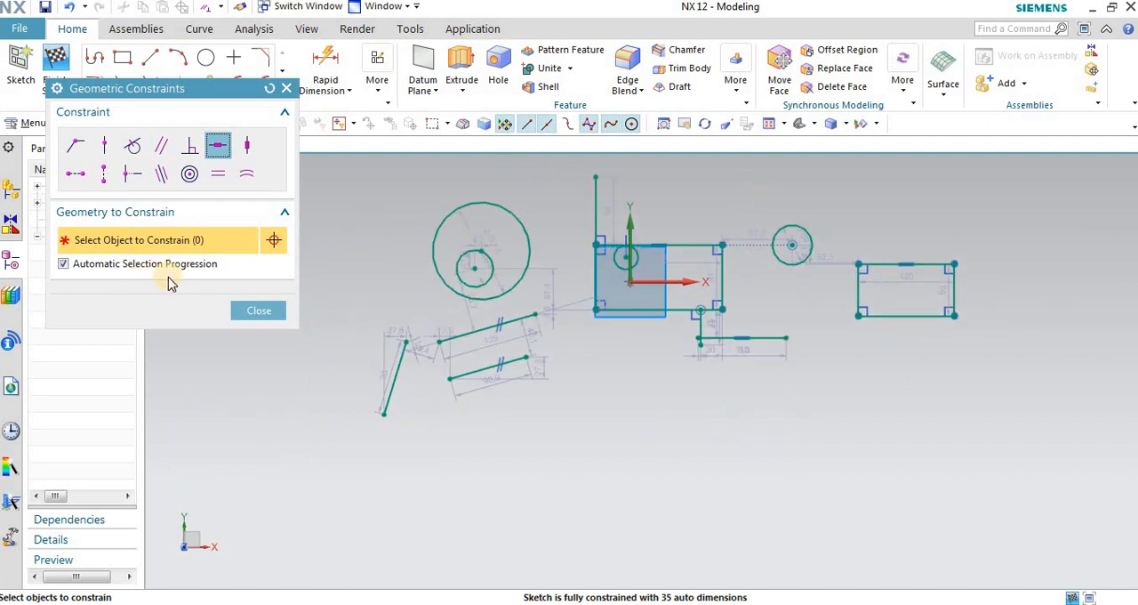
{"action": "scroll", "coordinate": [499, 326], "scroll_direction": "up", "scroll_amount": 3}
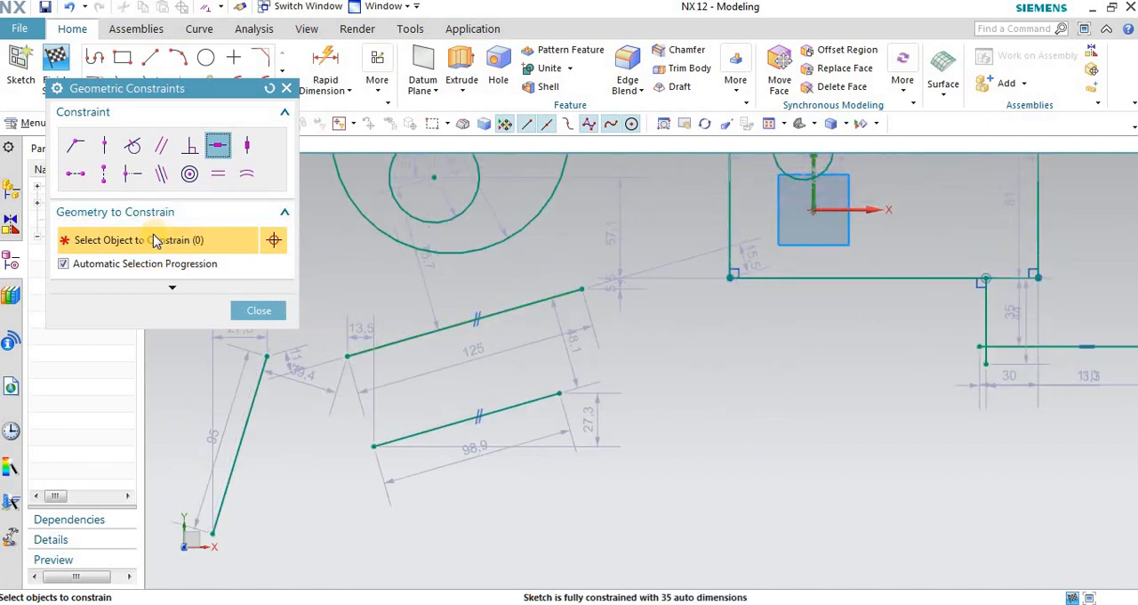
{"action": "middle_click", "coordinate": [357, 176]}
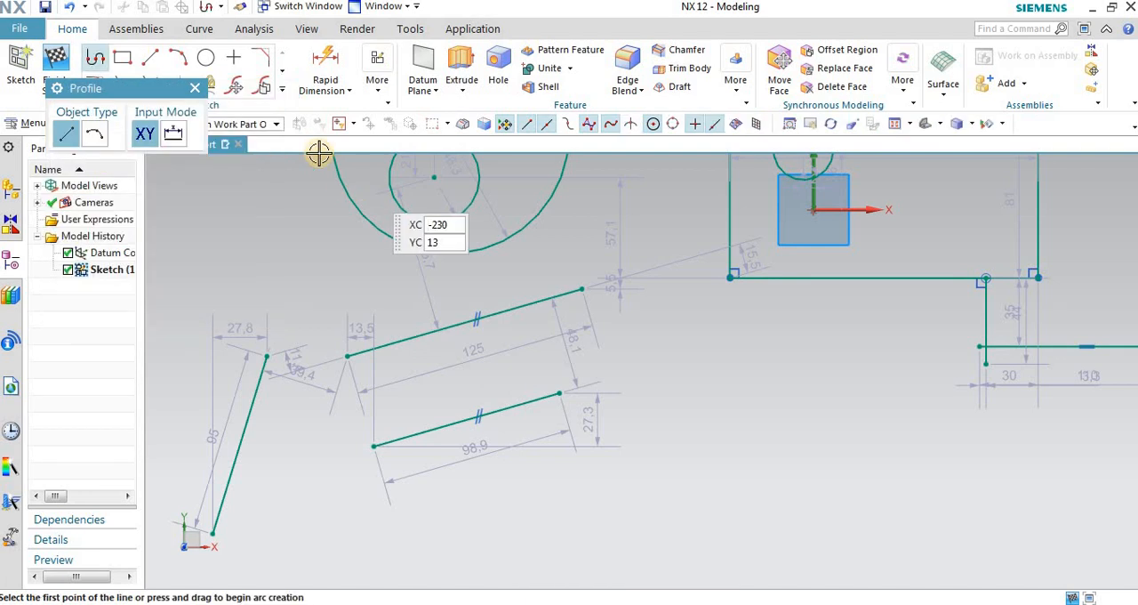
{"action": "left_click", "coordinate": [377, 71]}
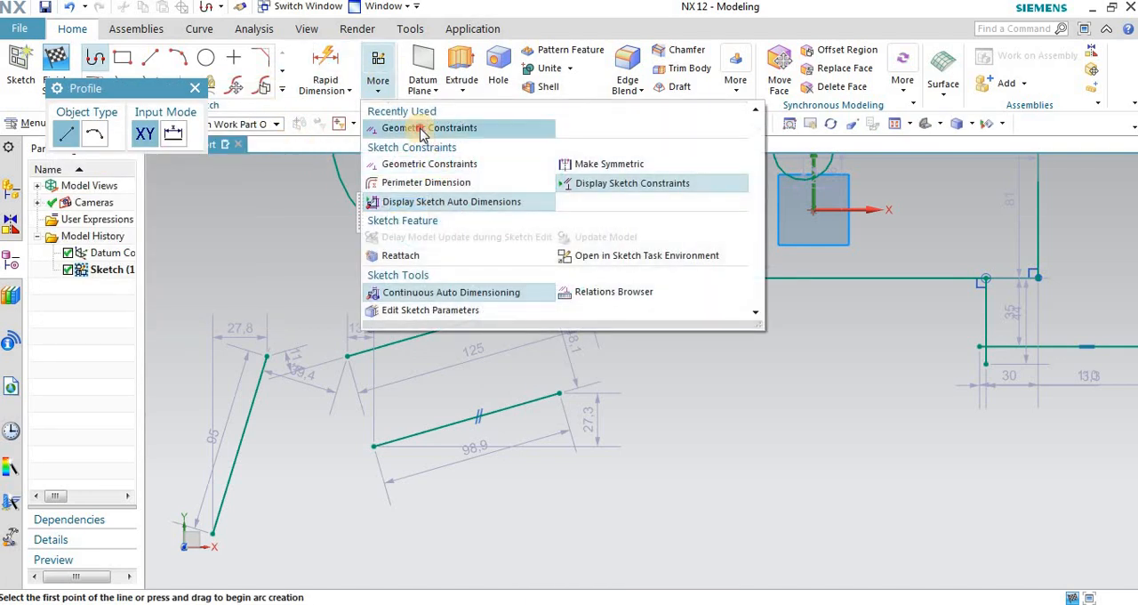
{"action": "left_click", "coordinate": [418, 128]}
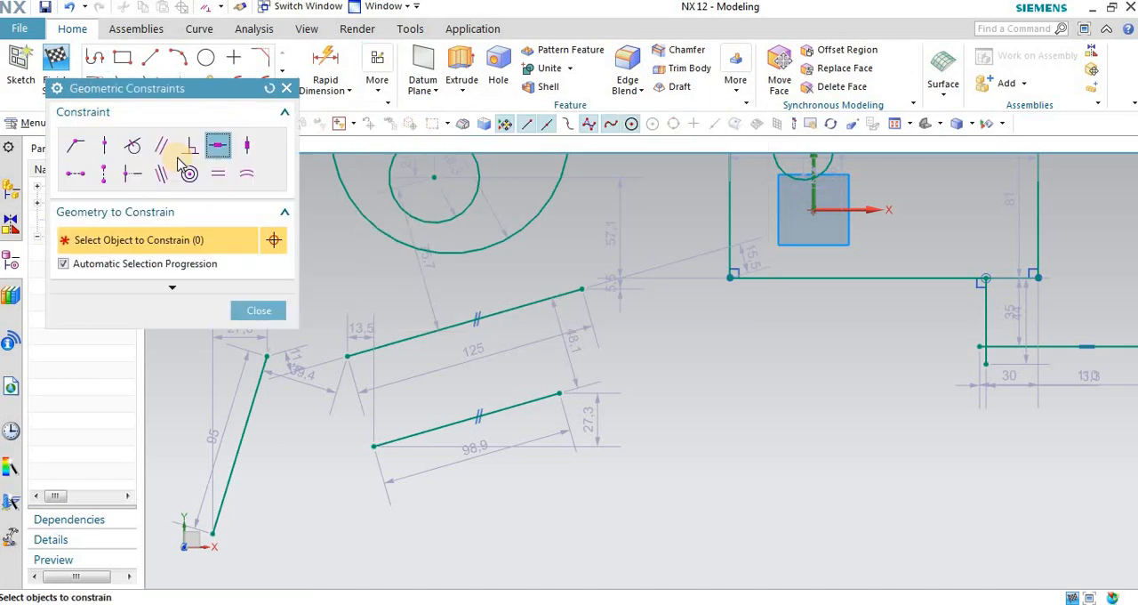
{"action": "left_click", "coordinate": [530, 296]}
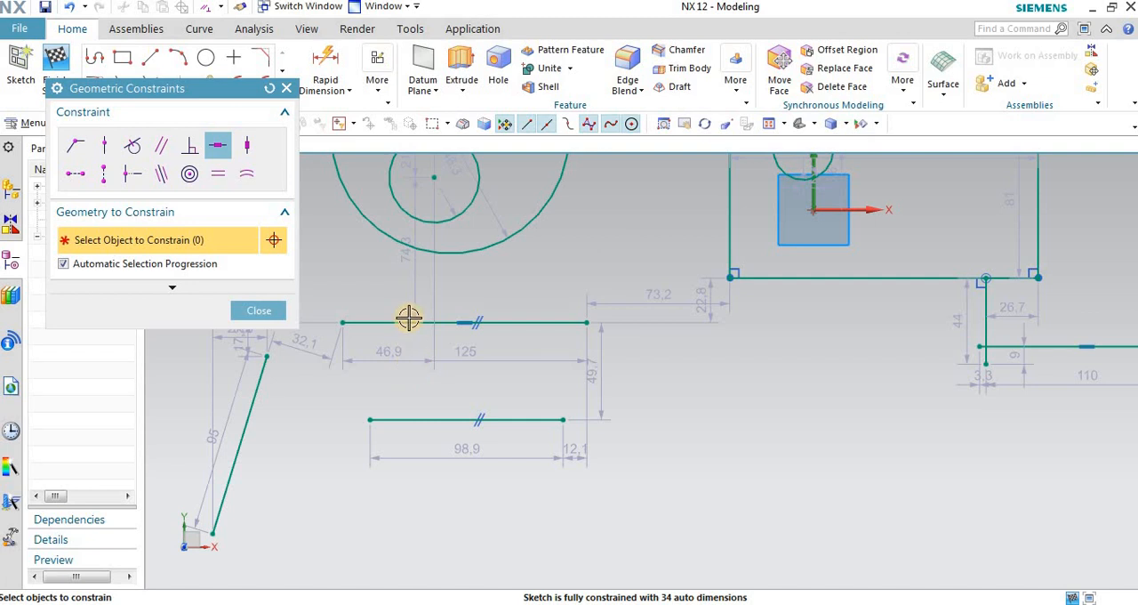
Step: Apply a Horizontal constraint to the separate steep line beside the two parallel lines
{"action": "scroll", "coordinate": [408, 320], "scroll_direction": "up", "scroll_amount": 3}
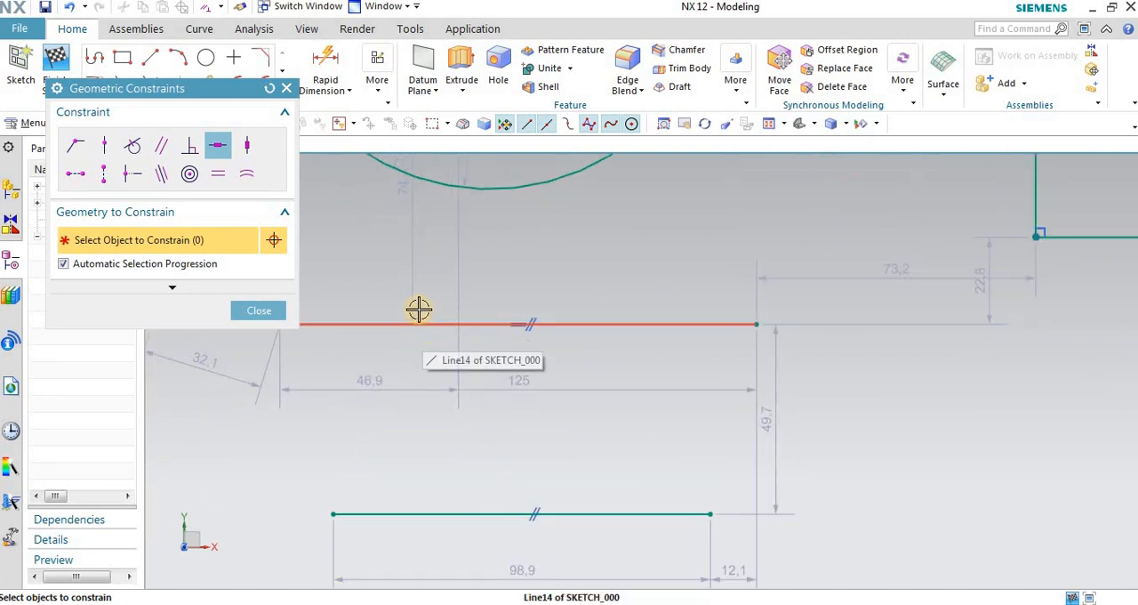
{"action": "scroll", "coordinate": [419, 309], "scroll_direction": "down", "scroll_amount": 2}
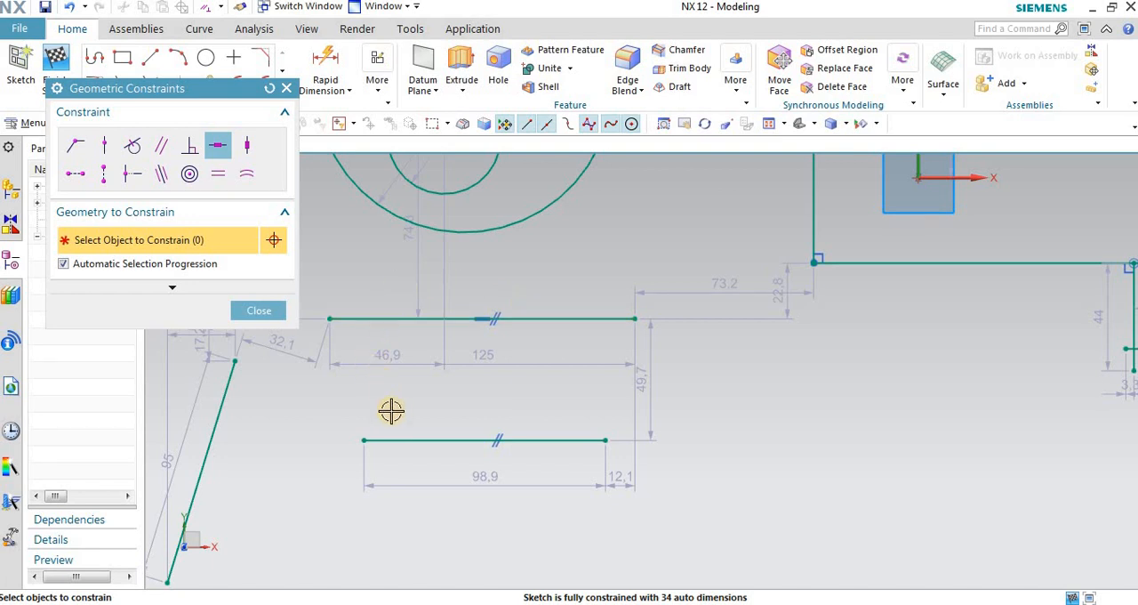
{"action": "scroll", "coordinate": [628, 323], "scroll_direction": "down", "scroll_amount": 2}
{"action": "scroll", "coordinate": [445, 322], "scroll_direction": "up", "scroll_amount": 2}
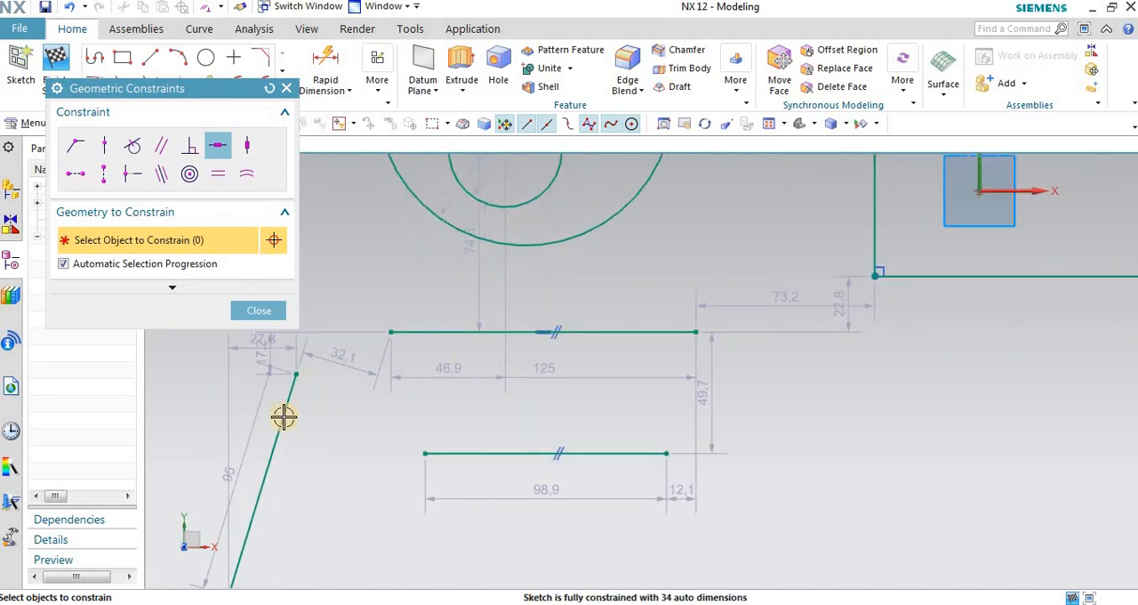
{"action": "left_click", "coordinate": [311, 377]}
{"action": "scroll", "coordinate": [436, 275], "scroll_direction": "down", "scroll_amount": 1}
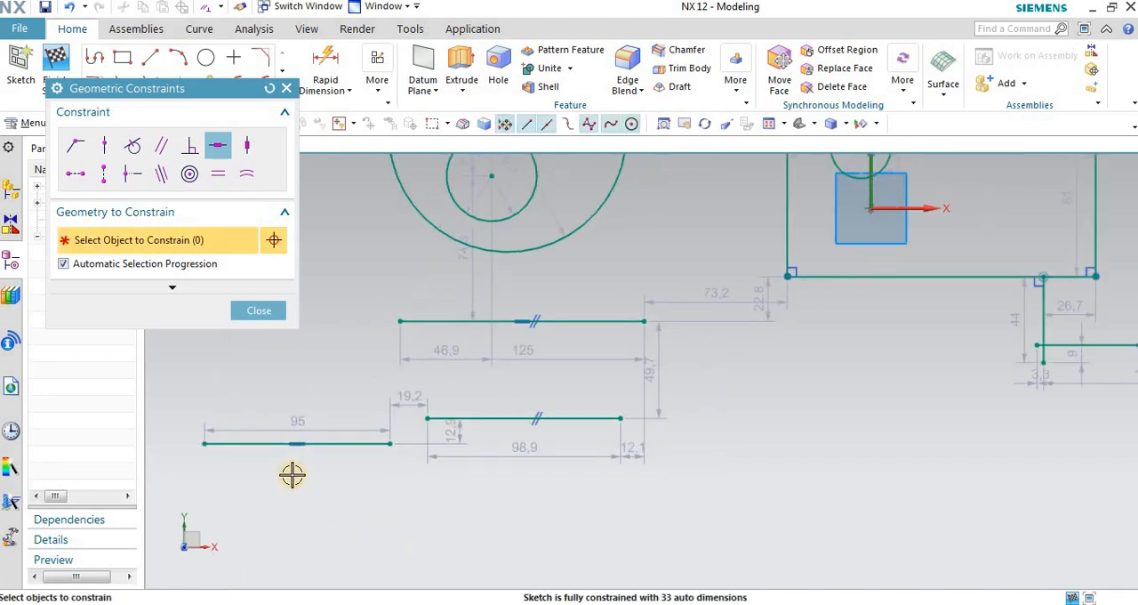
{"action": "scroll", "coordinate": [287, 444], "scroll_direction": "up", "scroll_amount": 2}
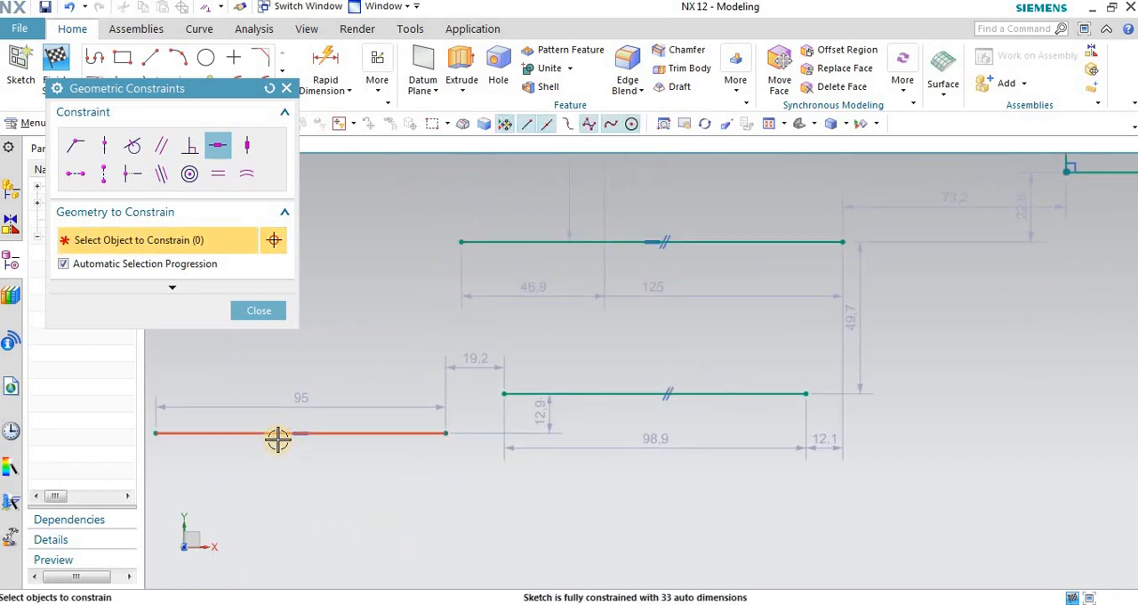
{"action": "left_click", "coordinate": [355, 432]}
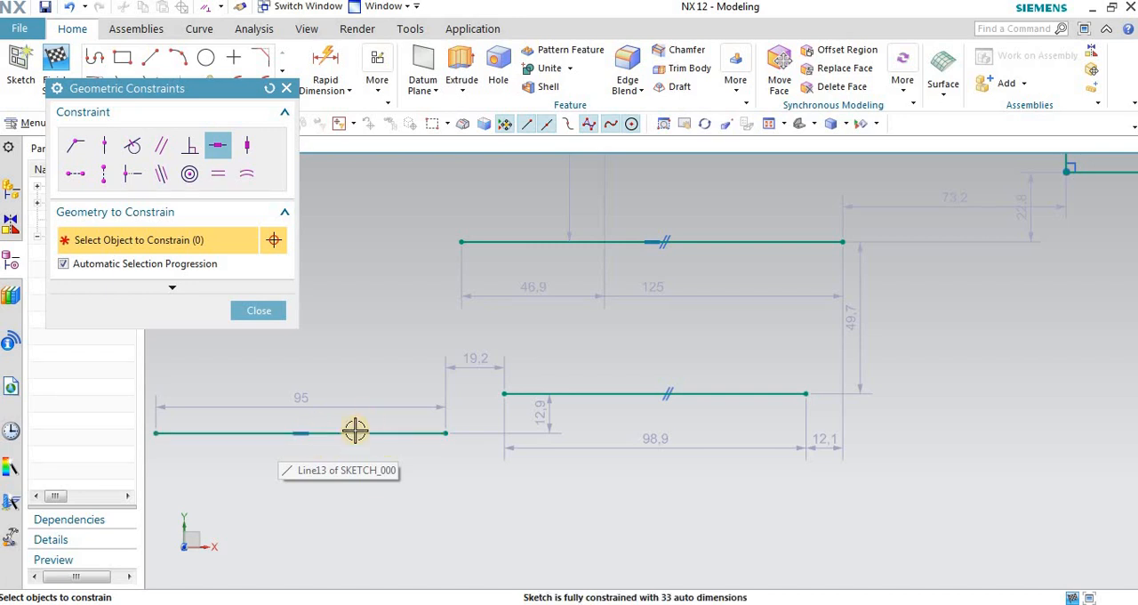
{"action": "scroll", "coordinate": [418, 323], "scroll_direction": "down", "scroll_amount": 1}
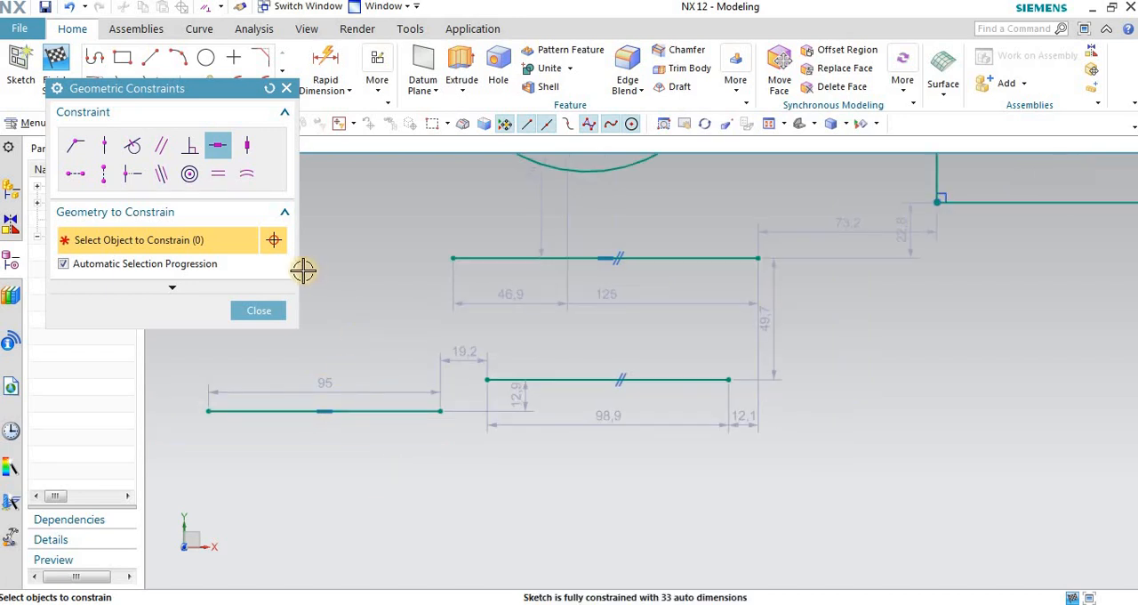
Step: Try adding a Vertical constraint to the leftmost horizontal line, close the constraints dialog and undo the addition
{"action": "left_click", "coordinate": [216, 140]}
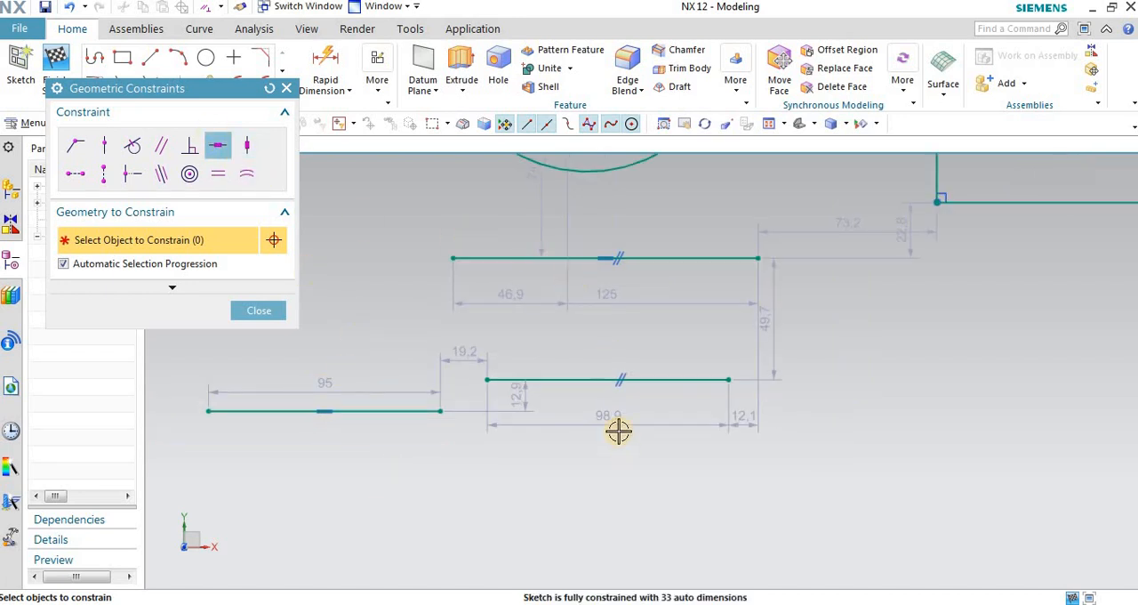
{"action": "left_click", "coordinate": [253, 145]}
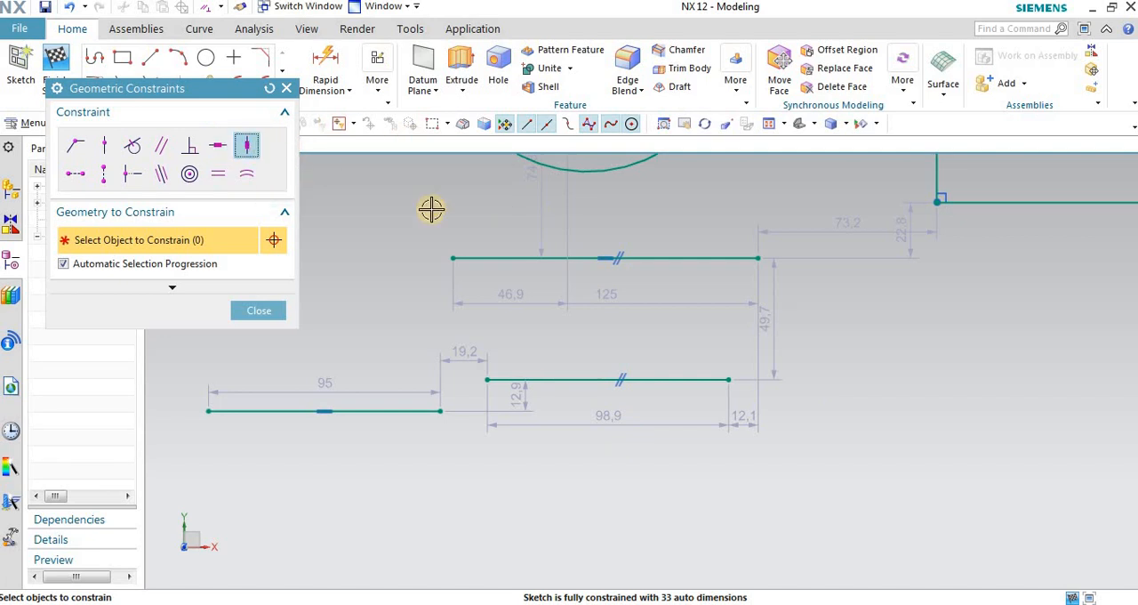
{"action": "left_click", "coordinate": [380, 415]}
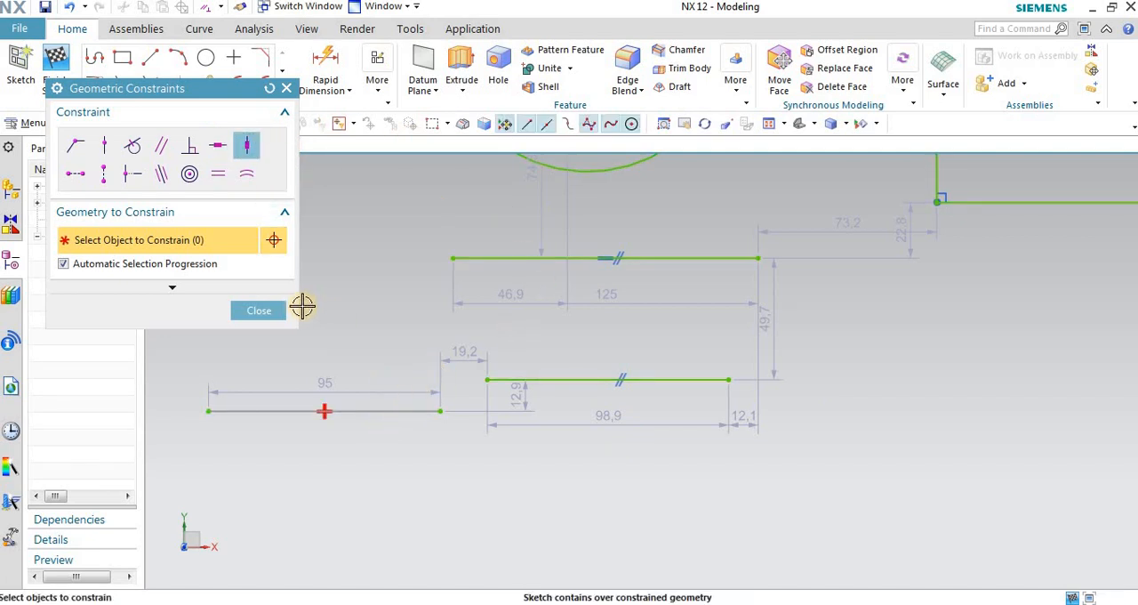
{"action": "left_click", "coordinate": [258, 313]}
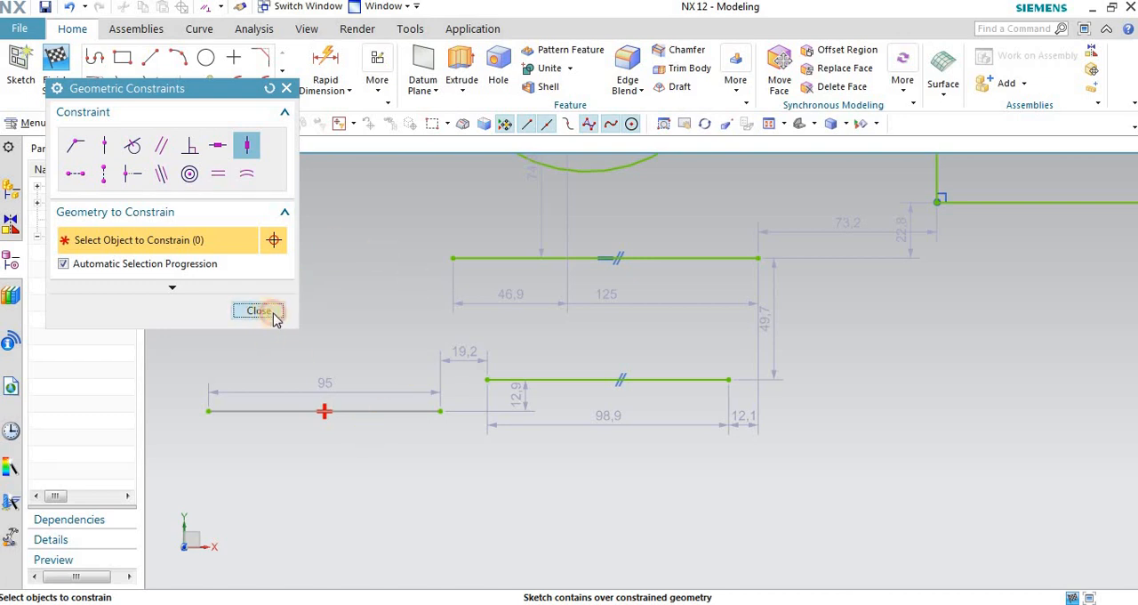
{"action": "left_click", "coordinate": [262, 313]}
Step: Sketch a slanted line about 185 long at an angle of about 248° in the empty area beside the large circle
{"action": "scroll", "coordinate": [590, 347], "scroll_direction": "down", "scroll_amount": 3}
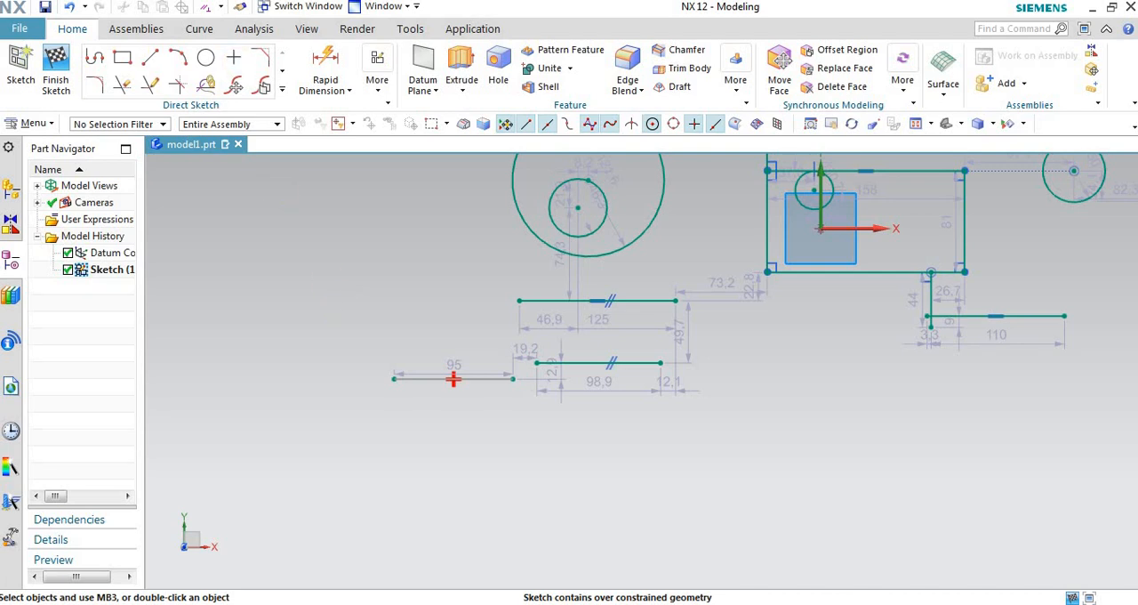
{"action": "left_click", "coordinate": [149, 57]}
{"action": "scroll", "coordinate": [418, 399], "scroll_direction": "down", "scroll_amount": 2}
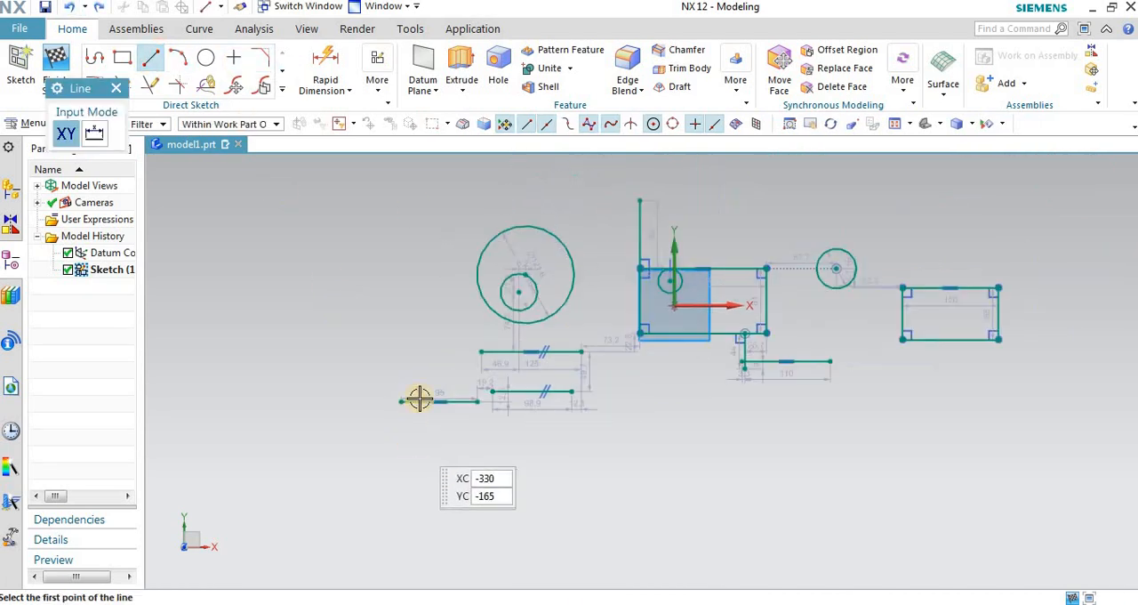
{"action": "left_click", "coordinate": [374, 273]}
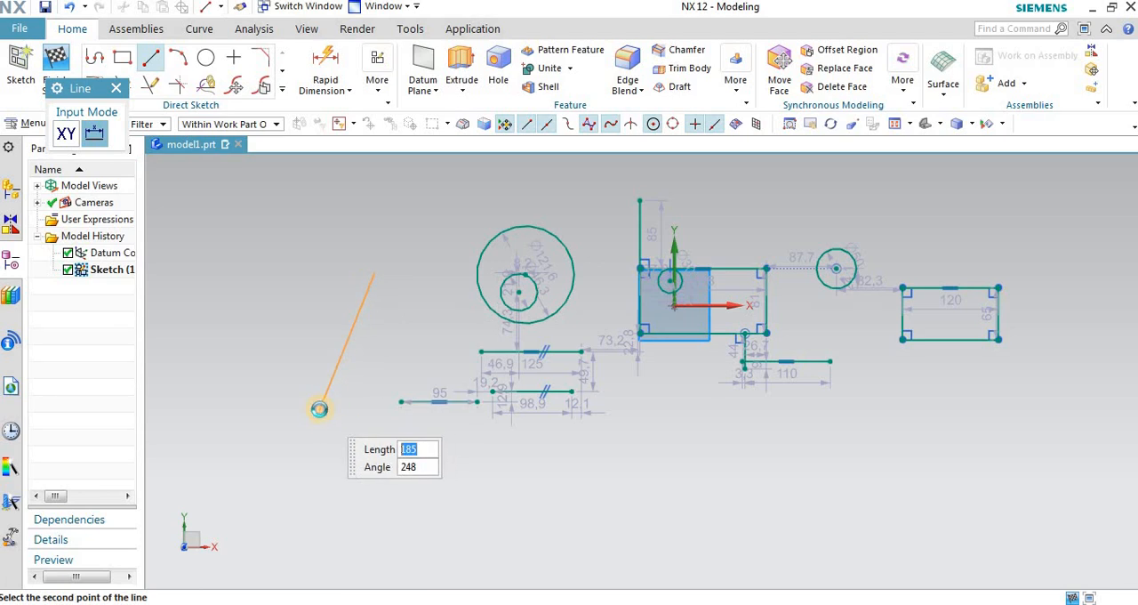
{"action": "left_click", "coordinate": [318, 410]}
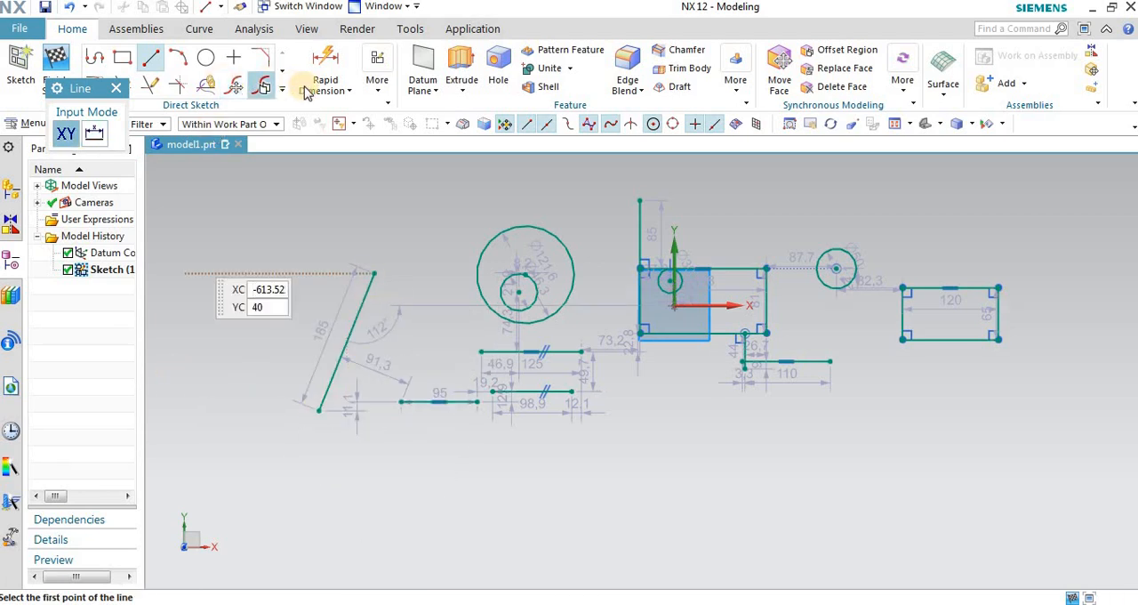
Step: Apply a Vertical constraint to the newly drawn slanted line
{"action": "left_click", "coordinate": [378, 80]}
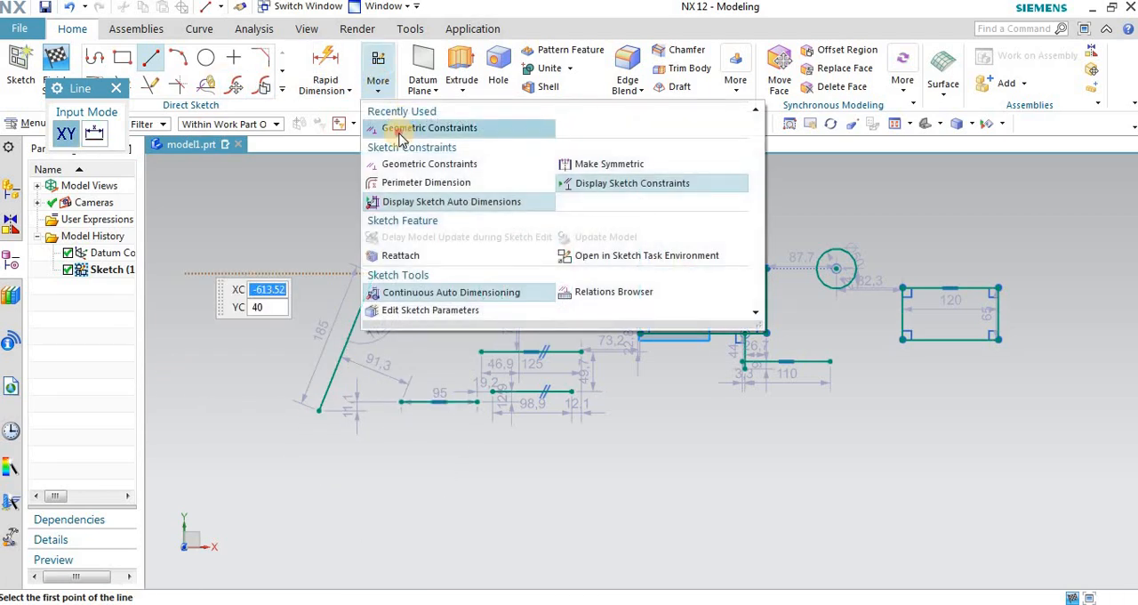
{"action": "left_click", "coordinate": [392, 127]}
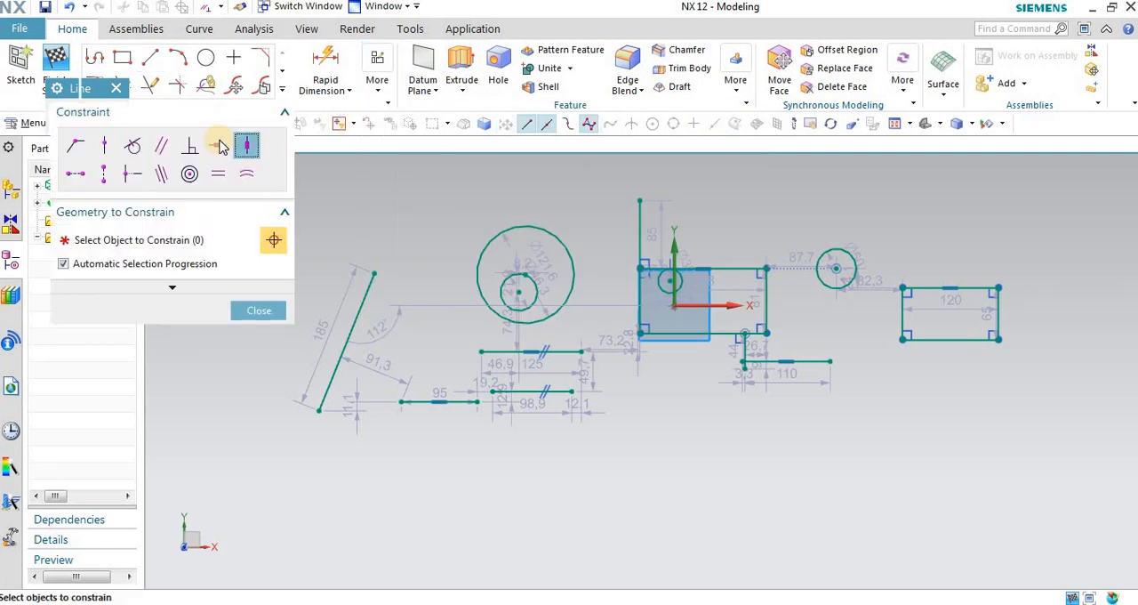
{"action": "left_click", "coordinate": [364, 304]}
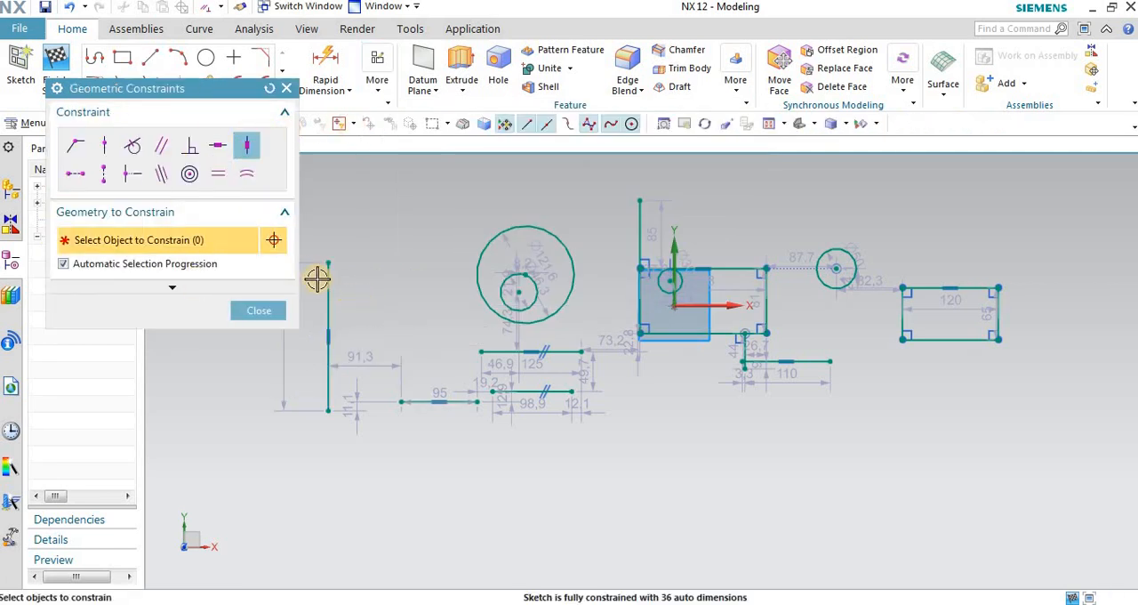
{"action": "scroll", "coordinate": [352, 344], "scroll_direction": "up", "scroll_amount": 2}
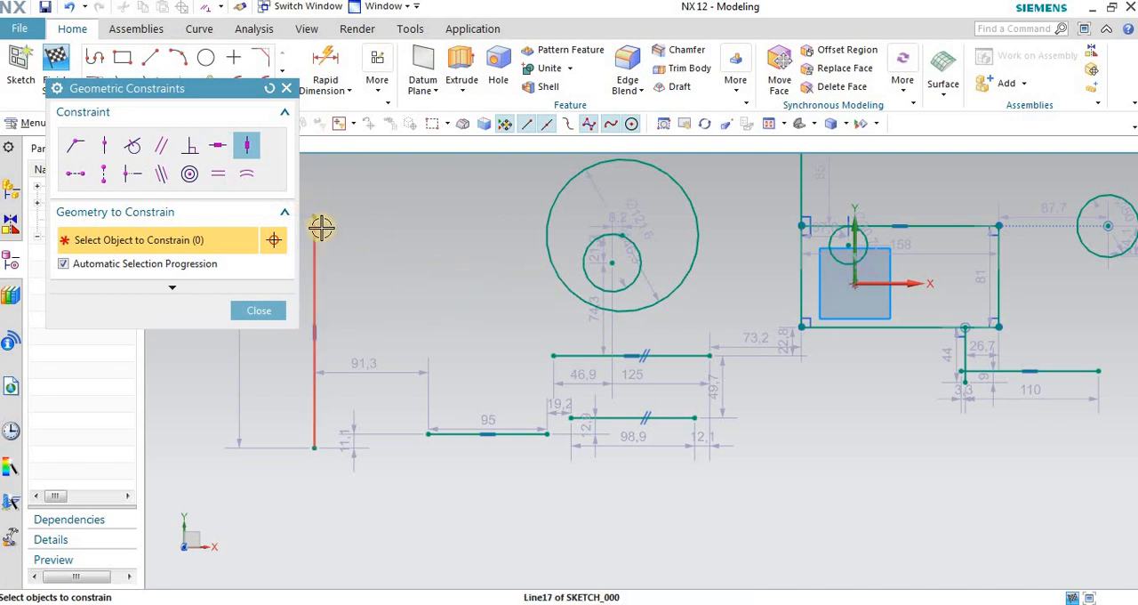
Step: Try Vertical constraints on the 95 and 125 long horizontal lines, close the dialog and undo both constraints
{"action": "scroll", "coordinate": [450, 346], "scroll_direction": "down", "scroll_amount": 1}
{"action": "scroll", "coordinate": [455, 414], "scroll_direction": "up", "scroll_amount": 1}
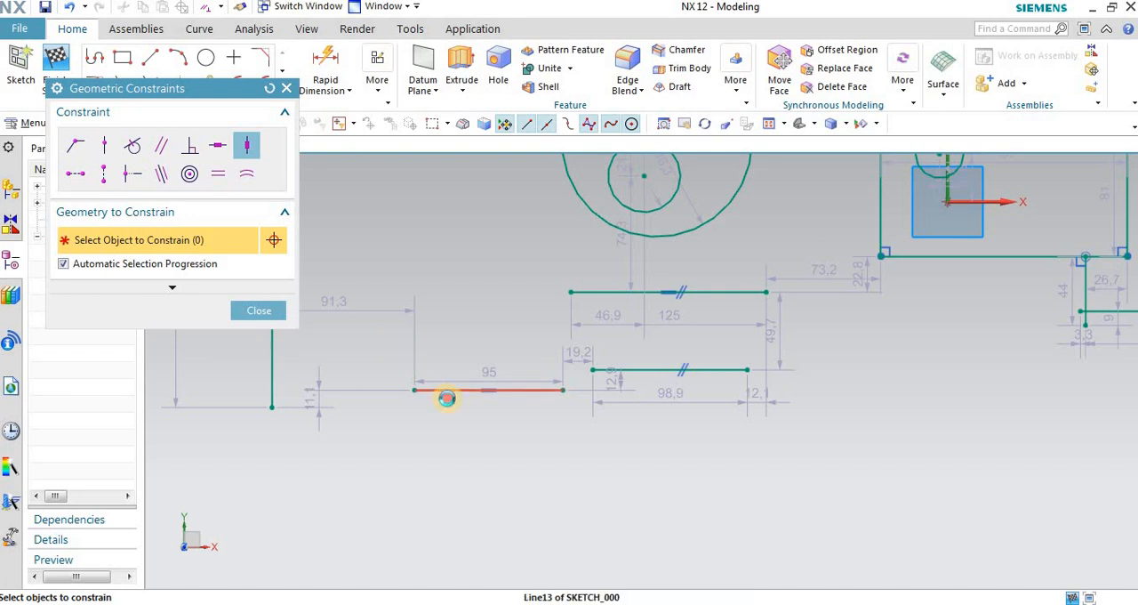
{"action": "left_click", "coordinate": [447, 392]}
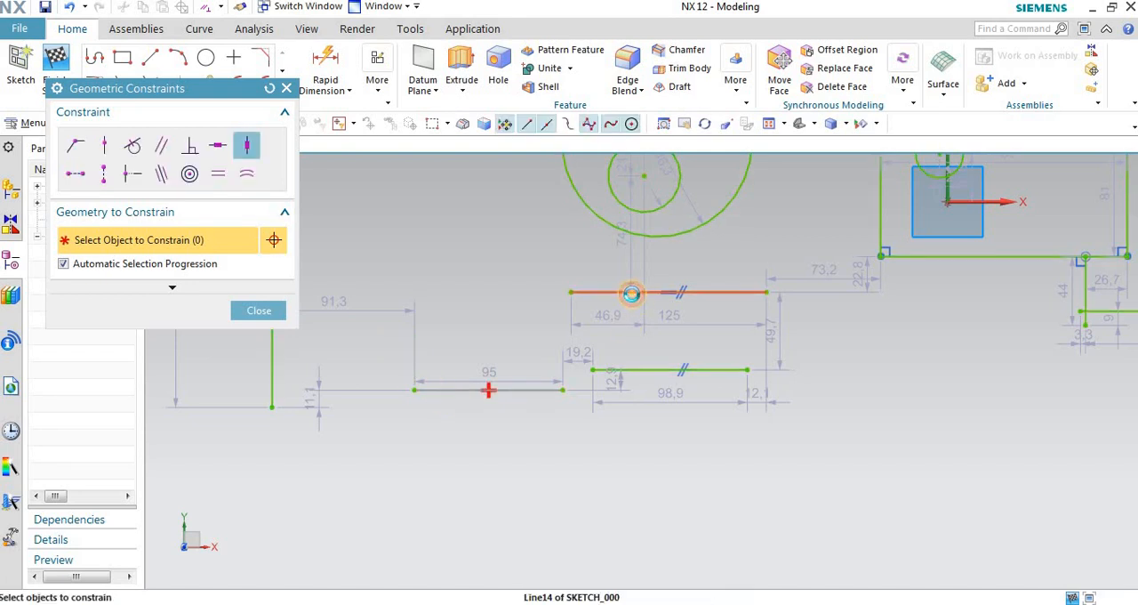
{"action": "left_click", "coordinate": [635, 293]}
{"action": "left_click", "coordinate": [258, 311]}
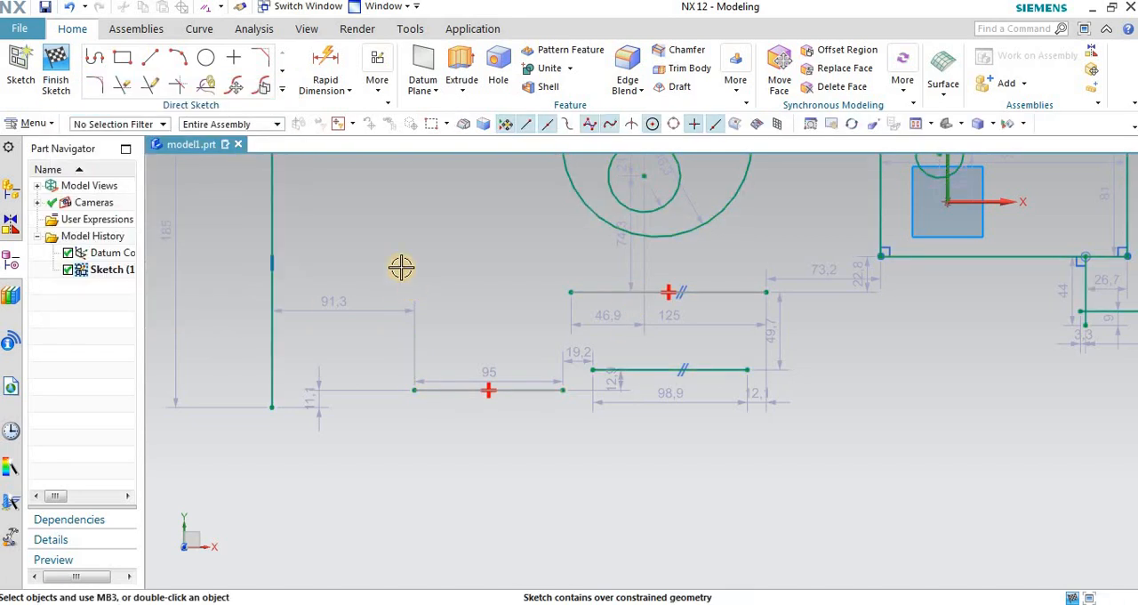
{"action": "left_click", "coordinate": [71, 6]}
{"action": "left_click", "coordinate": [71, 6]}
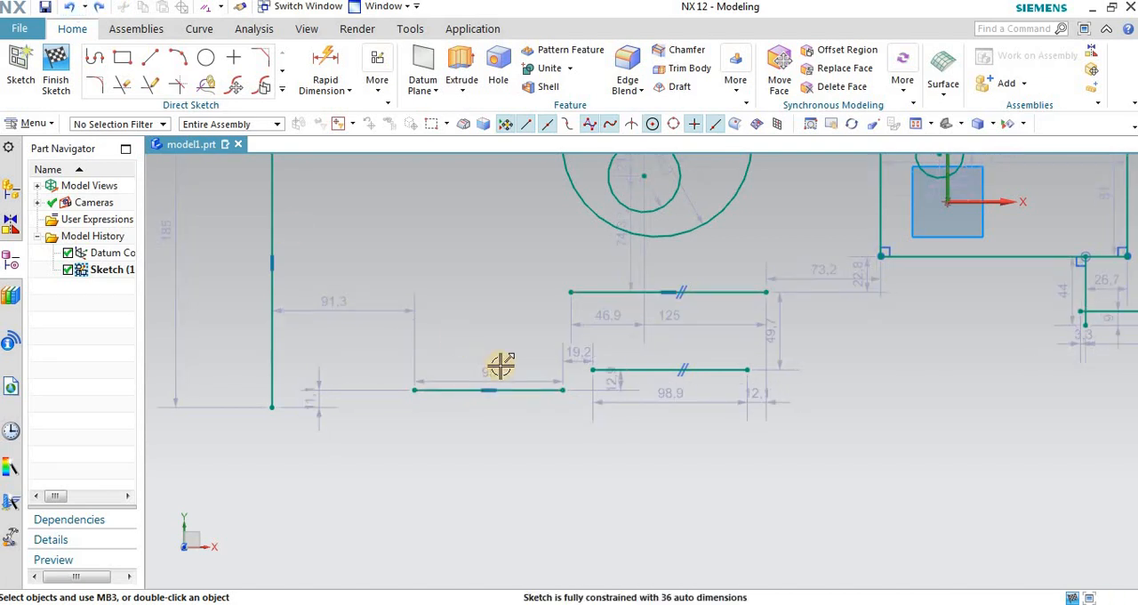
Step: Try a Horizontal Alignment constraint between the right endpoint of the 125 long horizontal line and the midpoint of the 98.9 long line
{"action": "scroll", "coordinate": [522, 363], "scroll_direction": "down", "scroll_amount": 2}
{"action": "scroll", "coordinate": [880, 333], "scroll_direction": "down", "scroll_amount": 1}
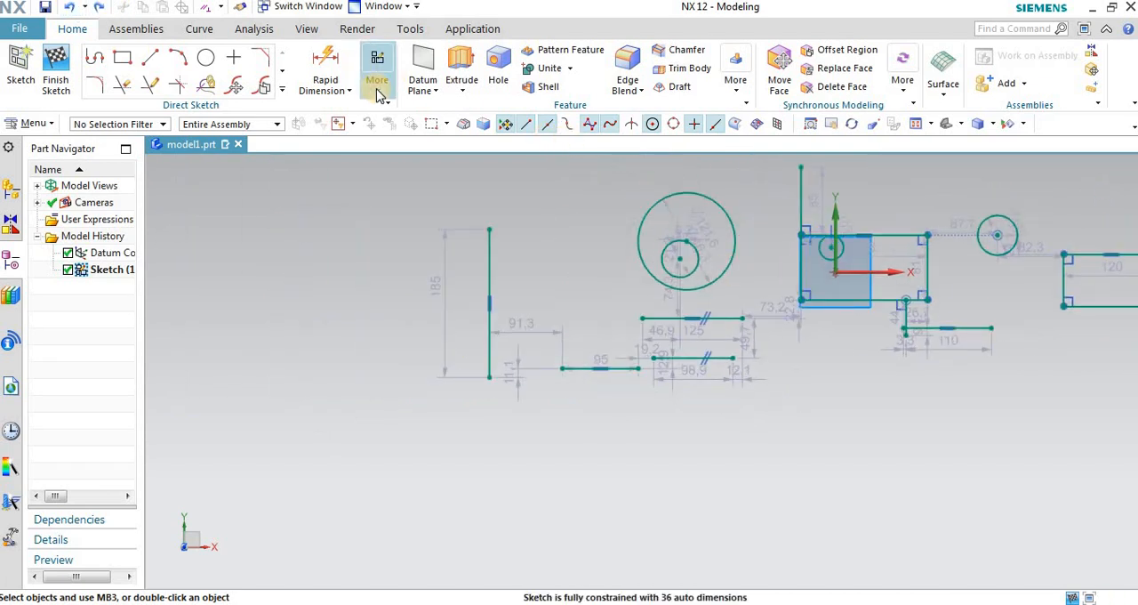
{"action": "left_click", "coordinate": [378, 80]}
{"action": "left_click", "coordinate": [463, 130]}
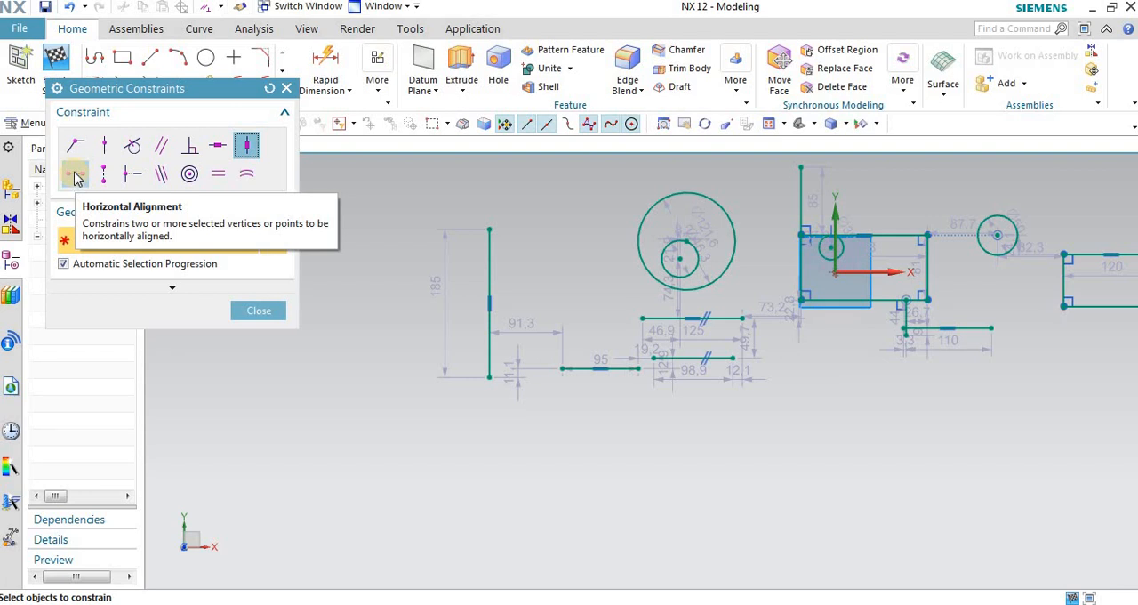
{"action": "key", "text": "z"}
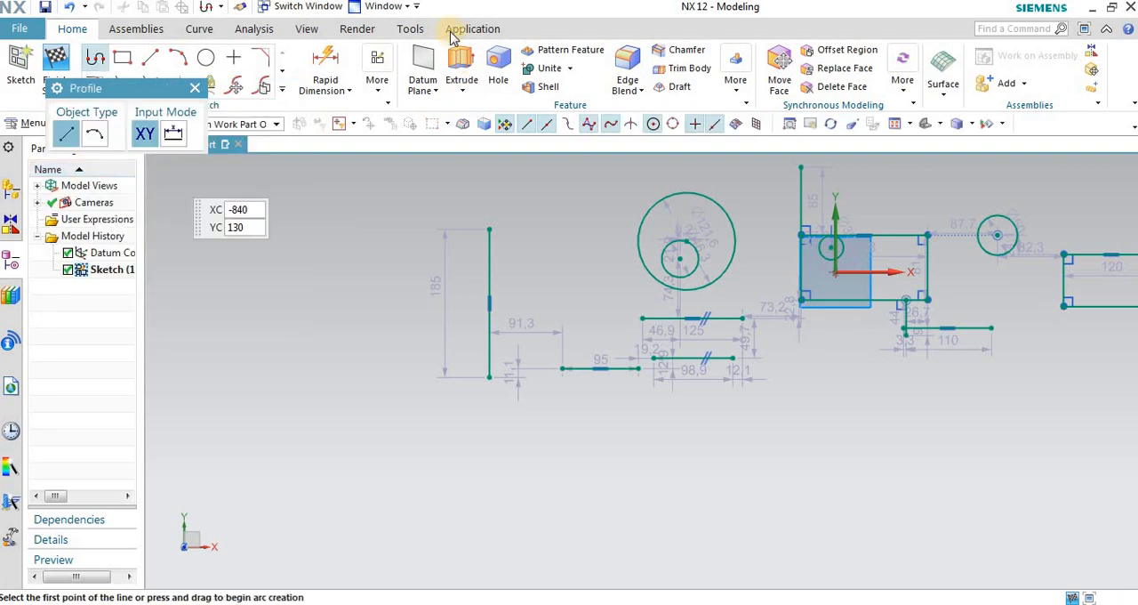
{"action": "left_click", "coordinate": [377, 80]}
{"action": "left_click", "coordinate": [392, 59]}
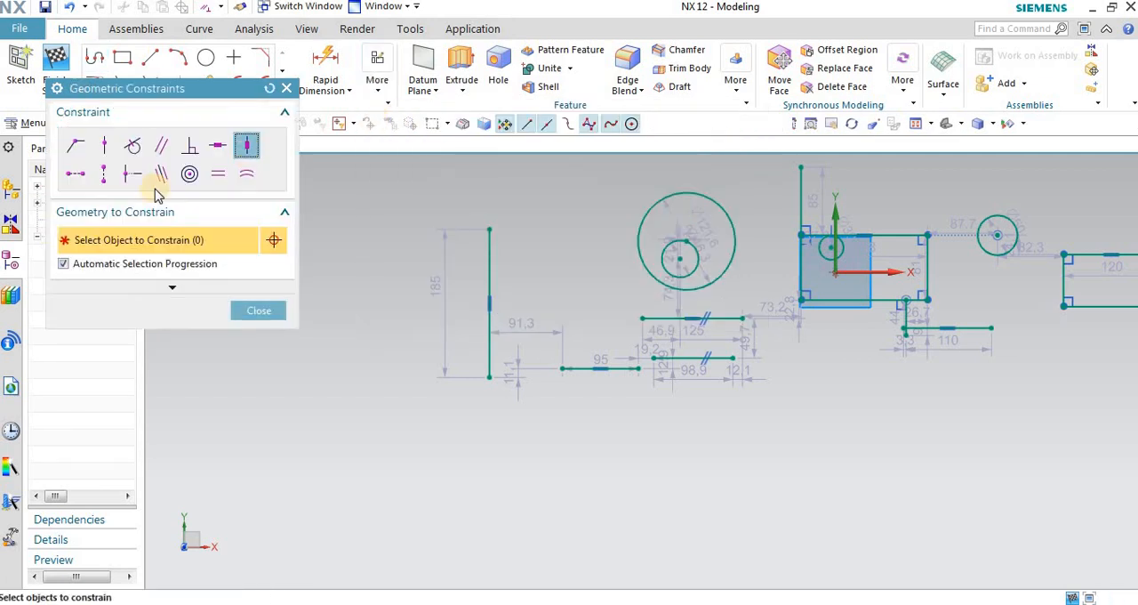
{"action": "left_click", "coordinate": [76, 173]}
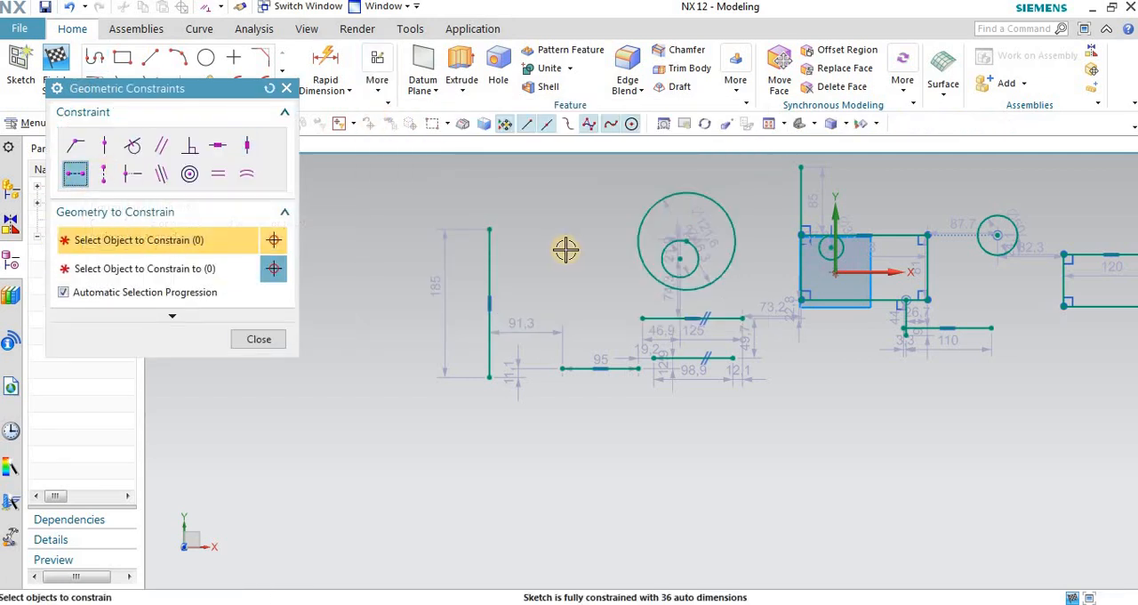
{"action": "scroll", "coordinate": [756, 324], "scroll_direction": "up", "scroll_amount": 3}
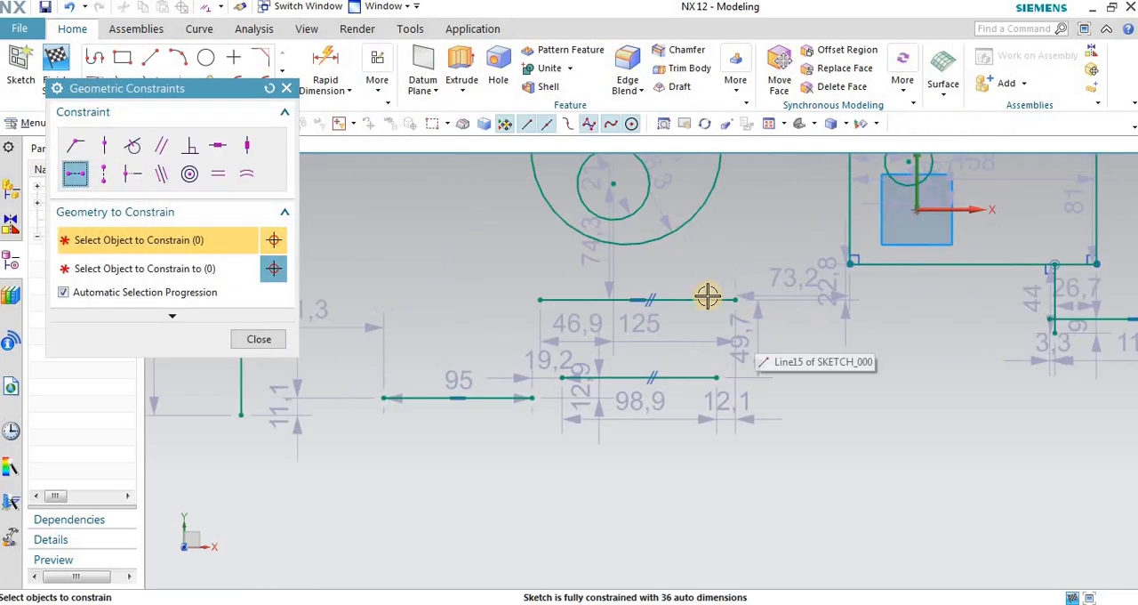
{"action": "left_click", "coordinate": [734, 299]}
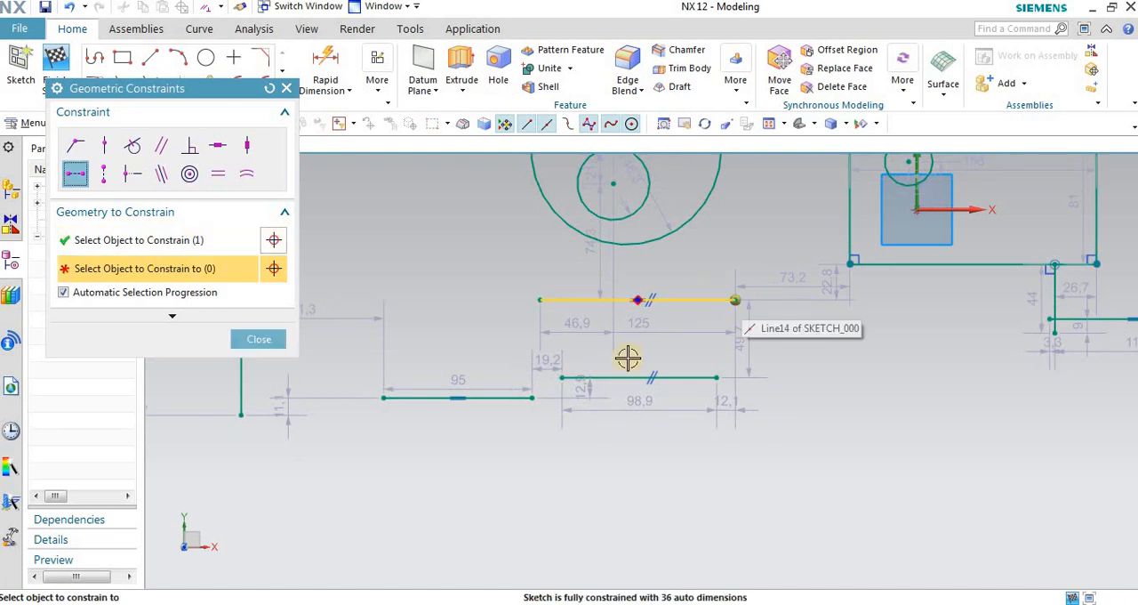
{"action": "left_click", "coordinate": [685, 374]}
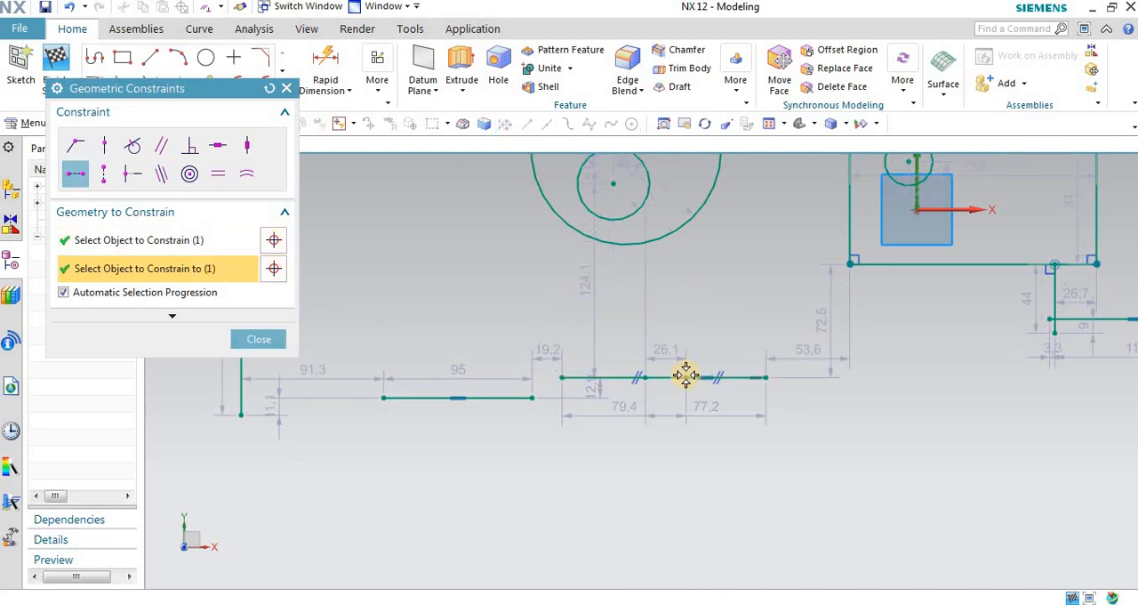
Step: Inspect the two aligned horizontal lines and undo the Horizontal Alignment constraint
{"action": "scroll", "coordinate": [578, 357], "scroll_direction": "up", "scroll_amount": 4}
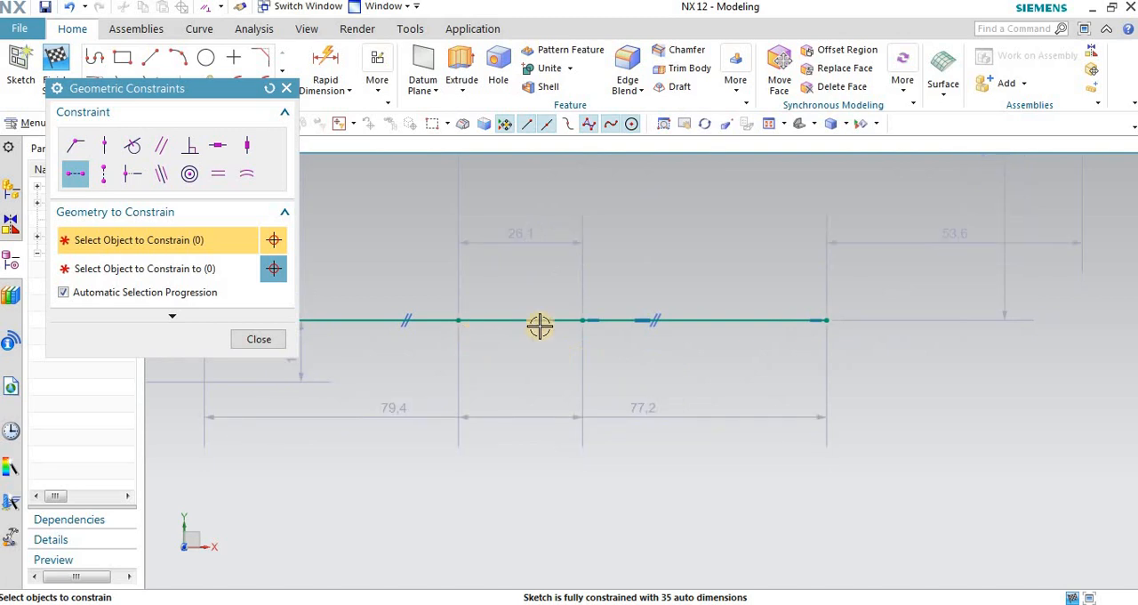
{"action": "scroll", "coordinate": [868, 307], "scroll_direction": "down", "scroll_amount": 3}
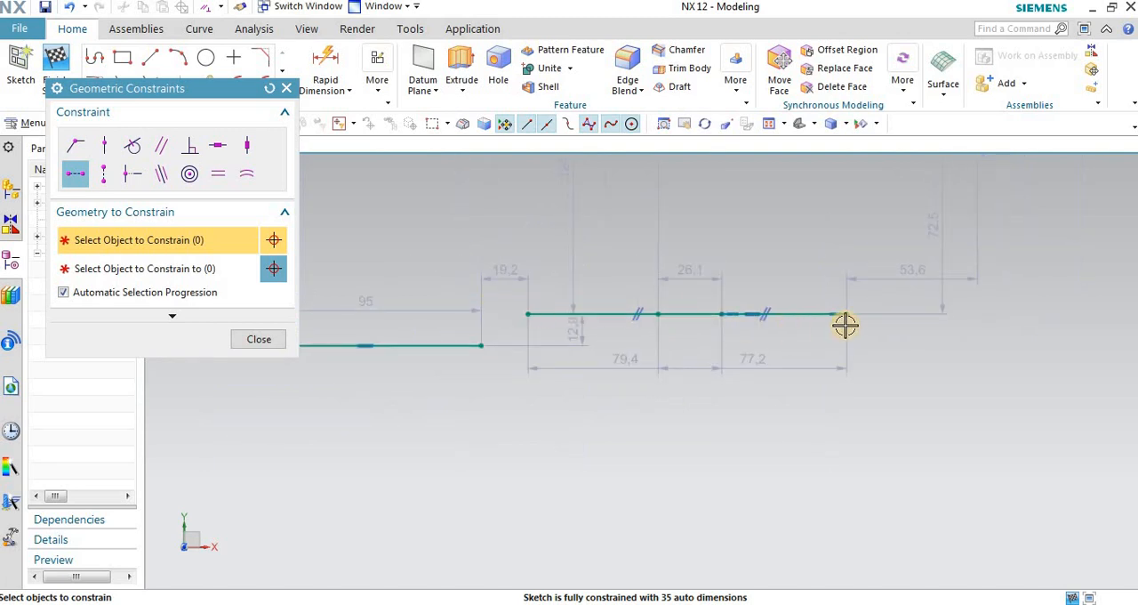
{"action": "scroll", "coordinate": [852, 325], "scroll_direction": "up", "scroll_amount": 1}
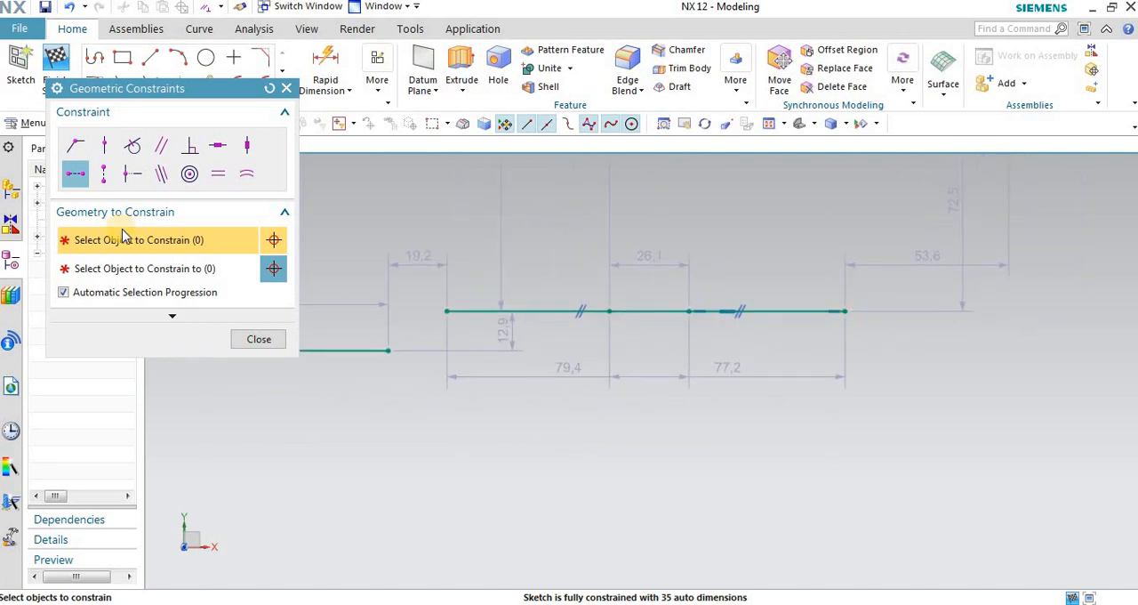
{"action": "left_click", "coordinate": [77, 175]}
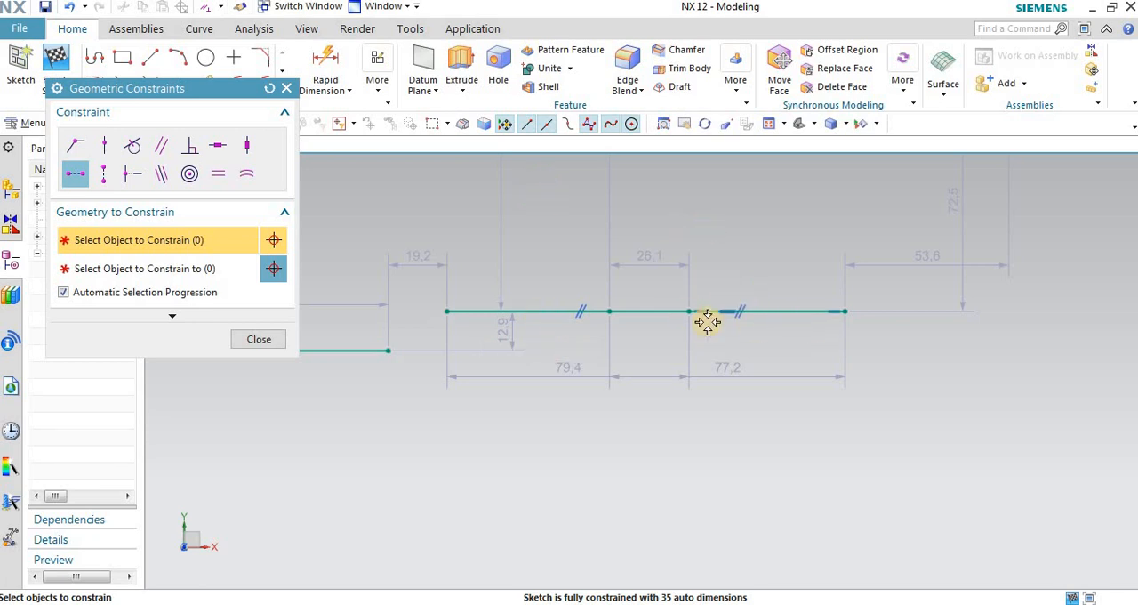
{"action": "scroll", "coordinate": [706, 322], "scroll_direction": "down", "scroll_amount": 2}
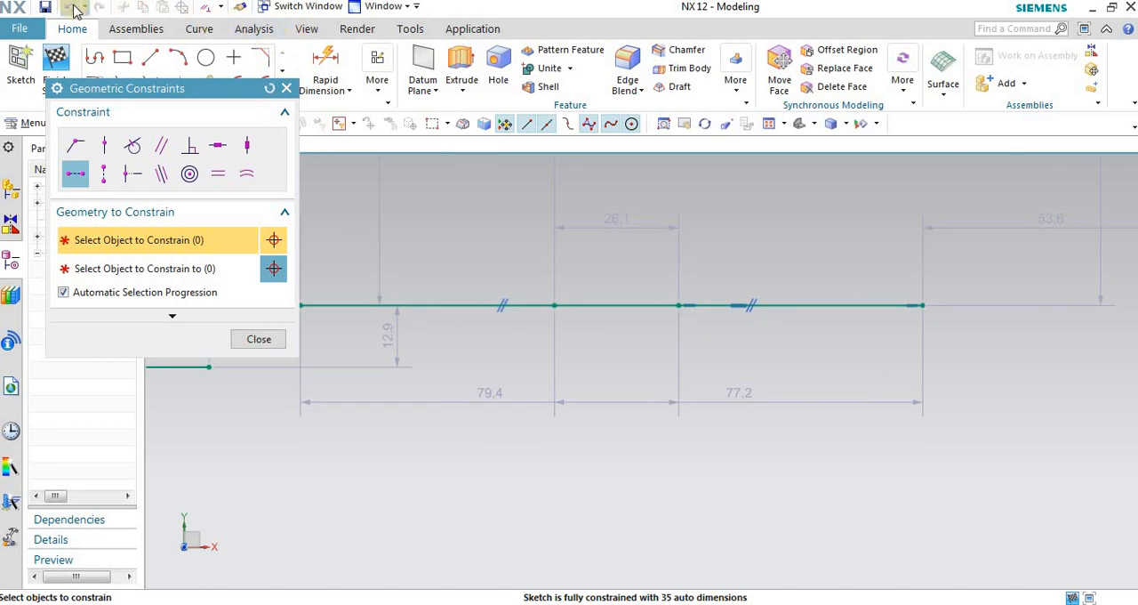
{"action": "left_click", "coordinate": [71, 9]}
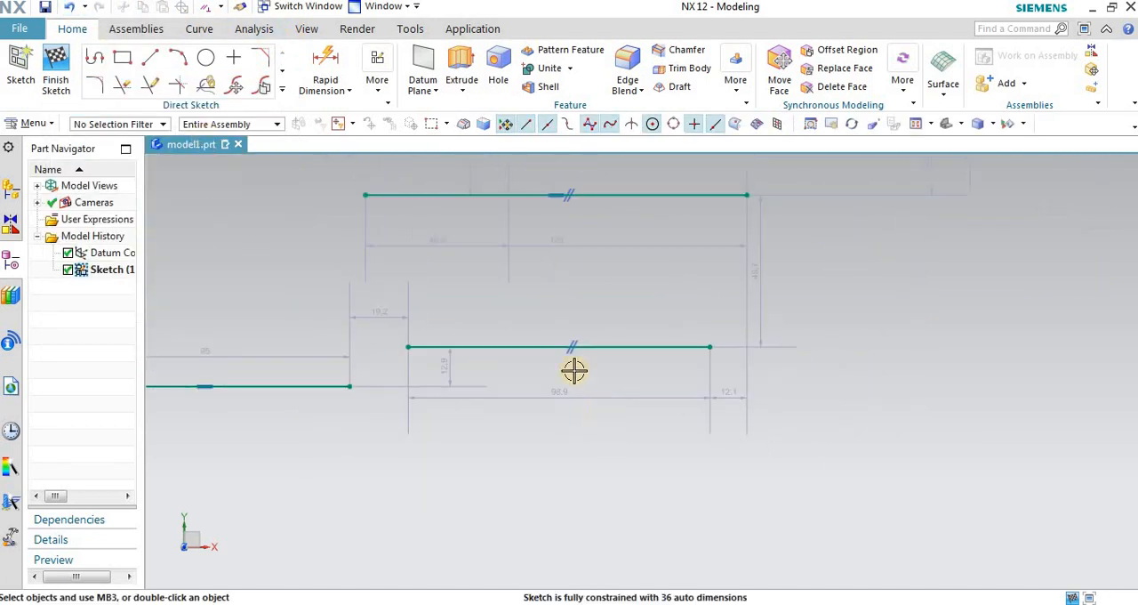
Step: Apply a Horizontal Alignment constraint between the midpoints of the 98.9 and 125 long horizontal lines and close the constraints dialog
{"action": "left_click", "coordinate": [377, 83]}
{"action": "left_click", "coordinate": [400, 127]}
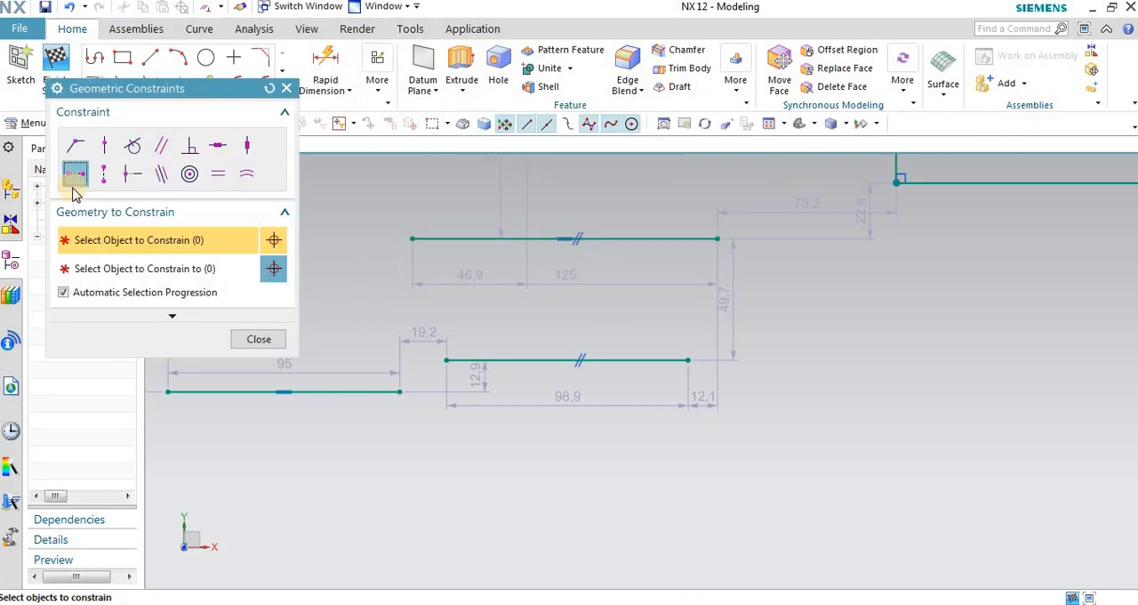
{"action": "left_click", "coordinate": [74, 176]}
{"action": "left_click", "coordinate": [509, 360]}
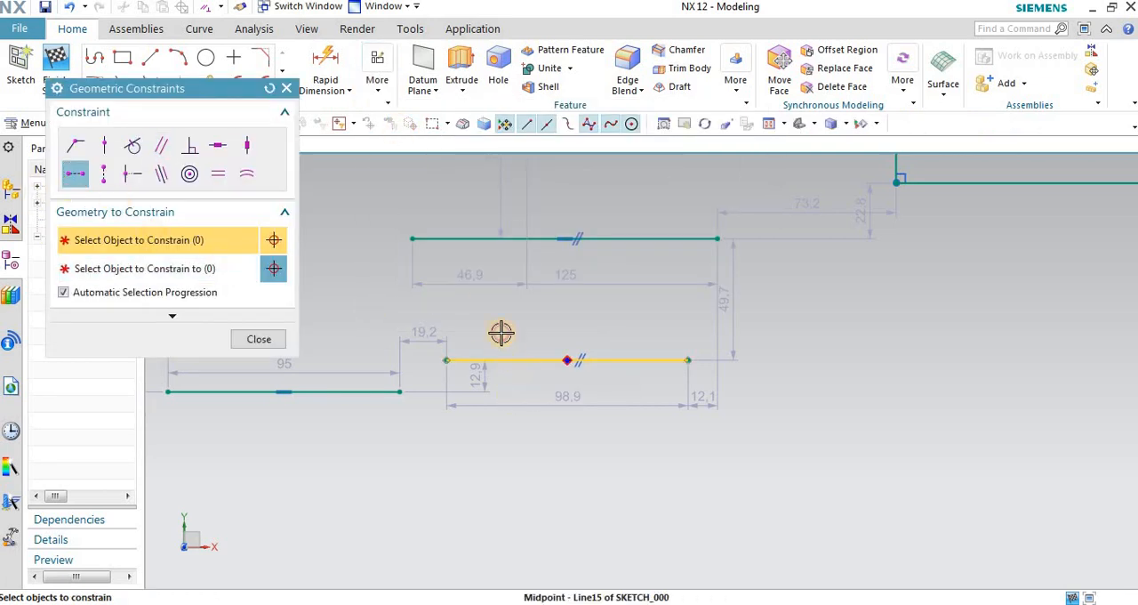
{"action": "left_click", "coordinate": [492, 233]}
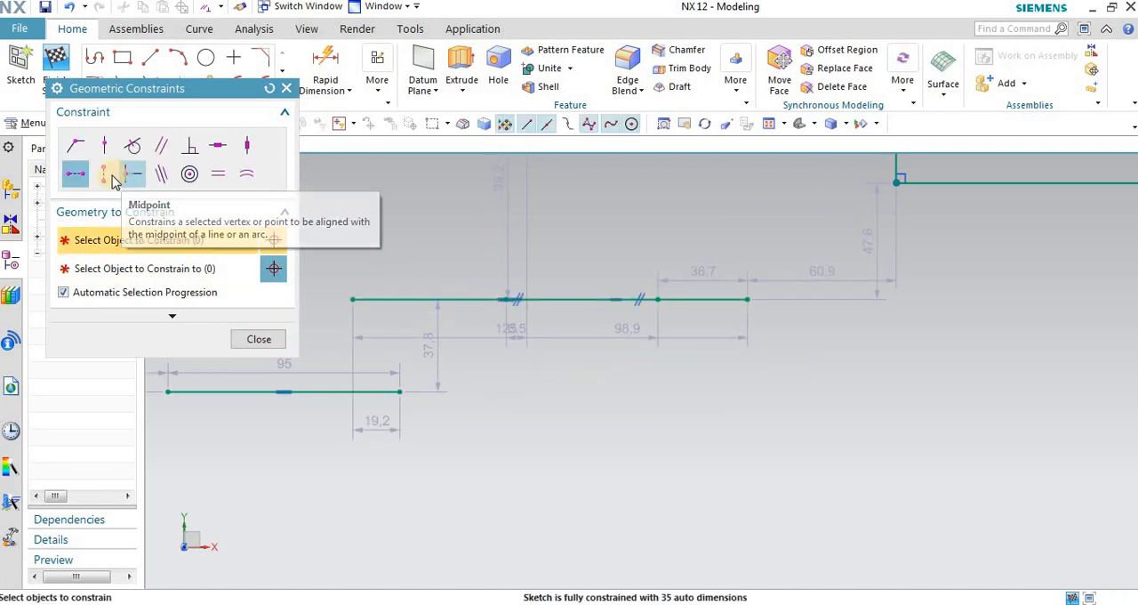
{"action": "scroll", "coordinate": [1108, 315], "scroll_direction": "down", "scroll_amount": 3}
{"action": "scroll", "coordinate": [683, 412], "scroll_direction": "down", "scroll_amount": 1}
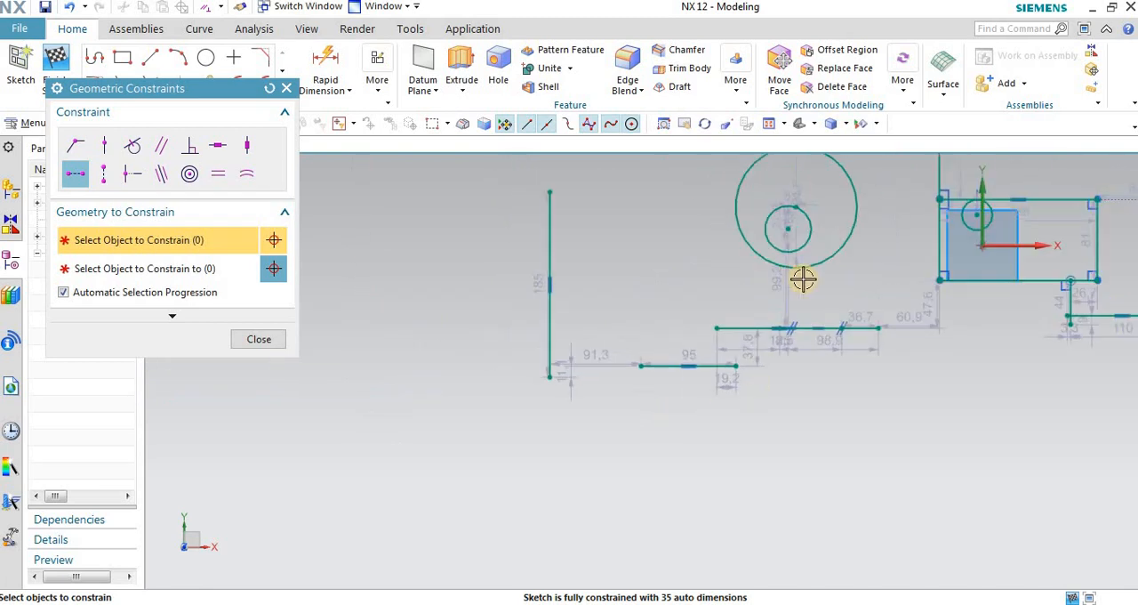
{"action": "scroll", "coordinate": [803, 279], "scroll_direction": "up", "scroll_amount": 1}
{"action": "left_click", "coordinate": [286, 88]}
Step: Sketch a vertical line about 145 long in the empty area beside the 185 long vertical line
{"action": "left_click", "coordinate": [150, 57]}
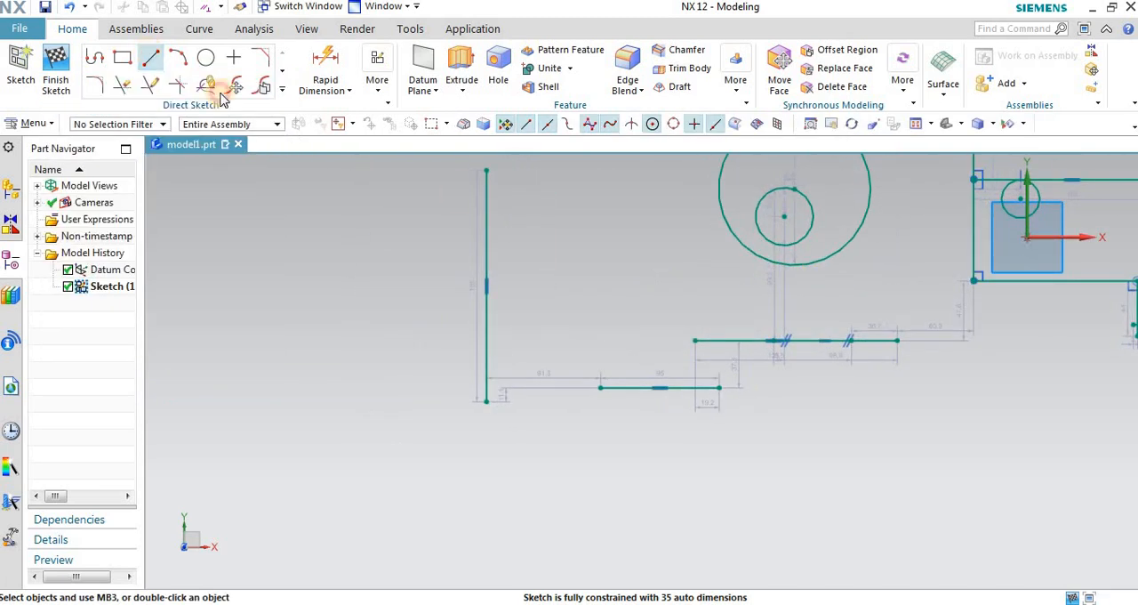
{"action": "scroll", "coordinate": [289, 186], "scroll_direction": "down", "scroll_amount": 1}
{"action": "left_click", "coordinate": [375, 249]}
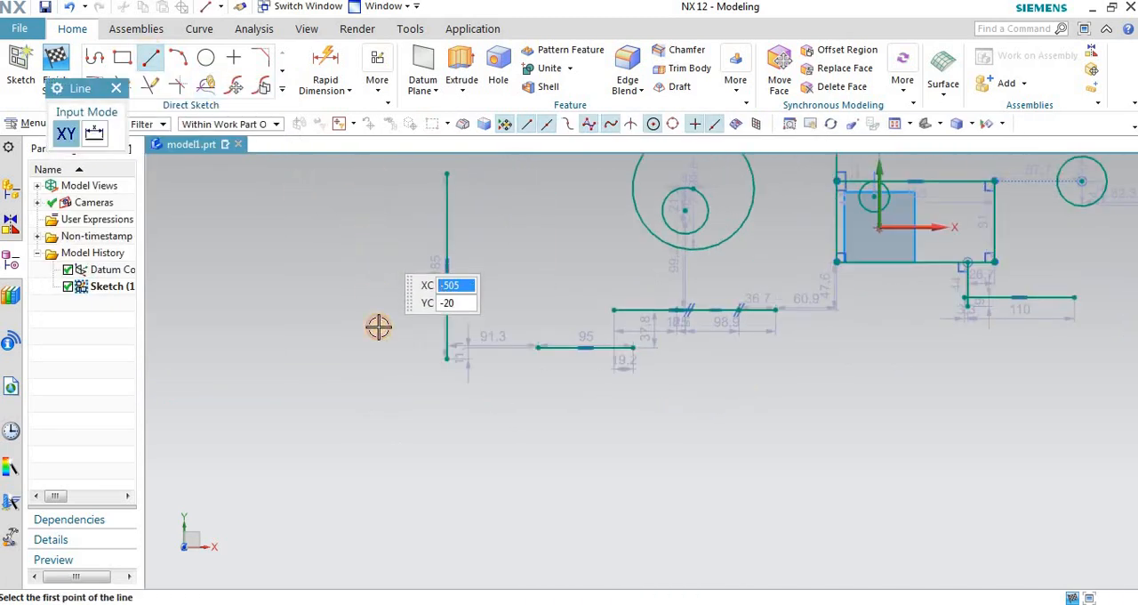
{"action": "left_click", "coordinate": [379, 394]}
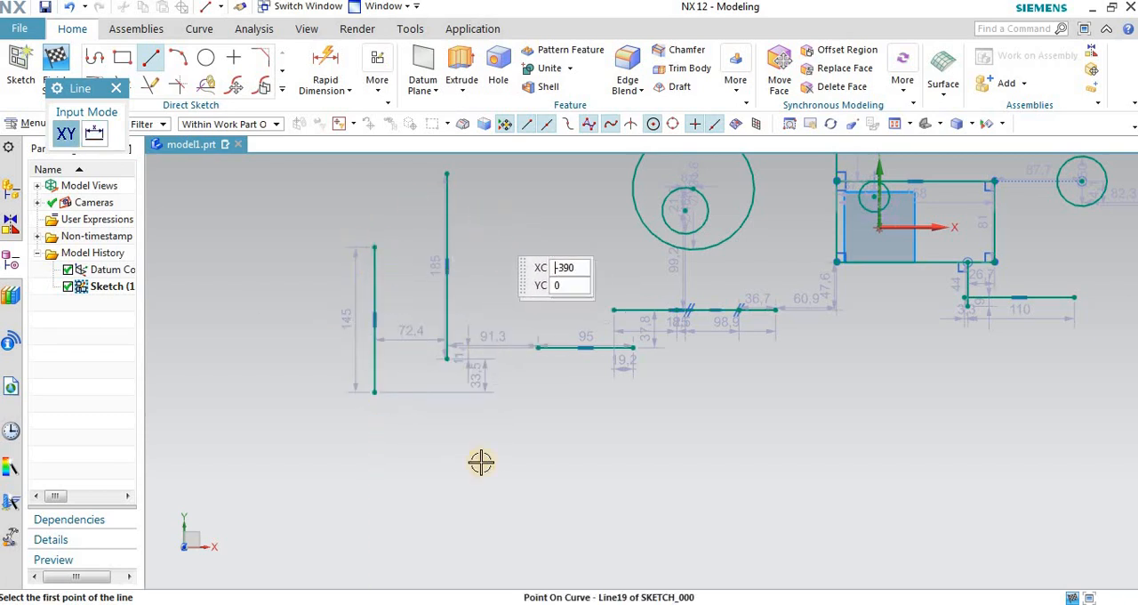
Step: Apply a Vertical Alignment constraint between the top endpoint of the 185 long vertical line and a point on the 145 long vertical line
{"action": "left_click", "coordinate": [378, 79]}
{"action": "left_click", "coordinate": [407, 130]}
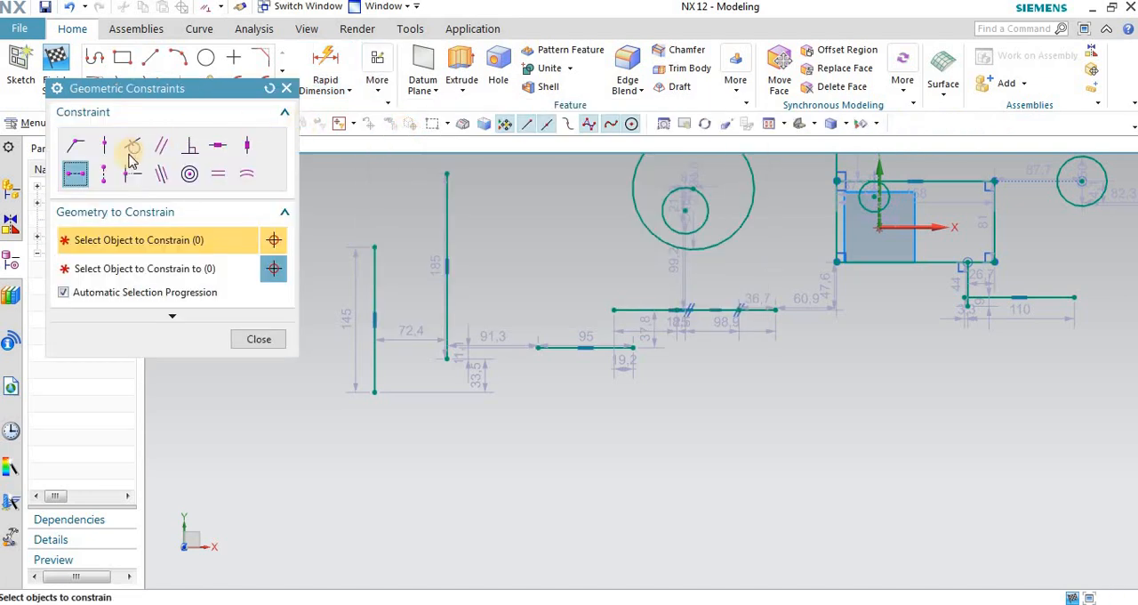
{"action": "left_click", "coordinate": [104, 173]}
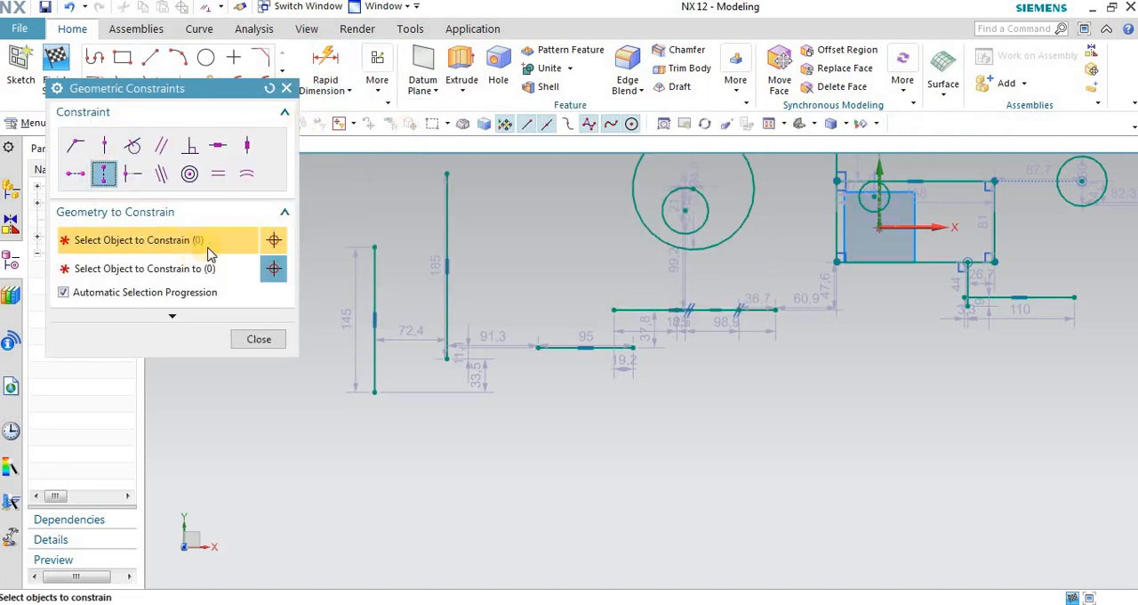
{"action": "left_click", "coordinate": [446, 174]}
{"action": "left_click", "coordinate": [187, 272]}
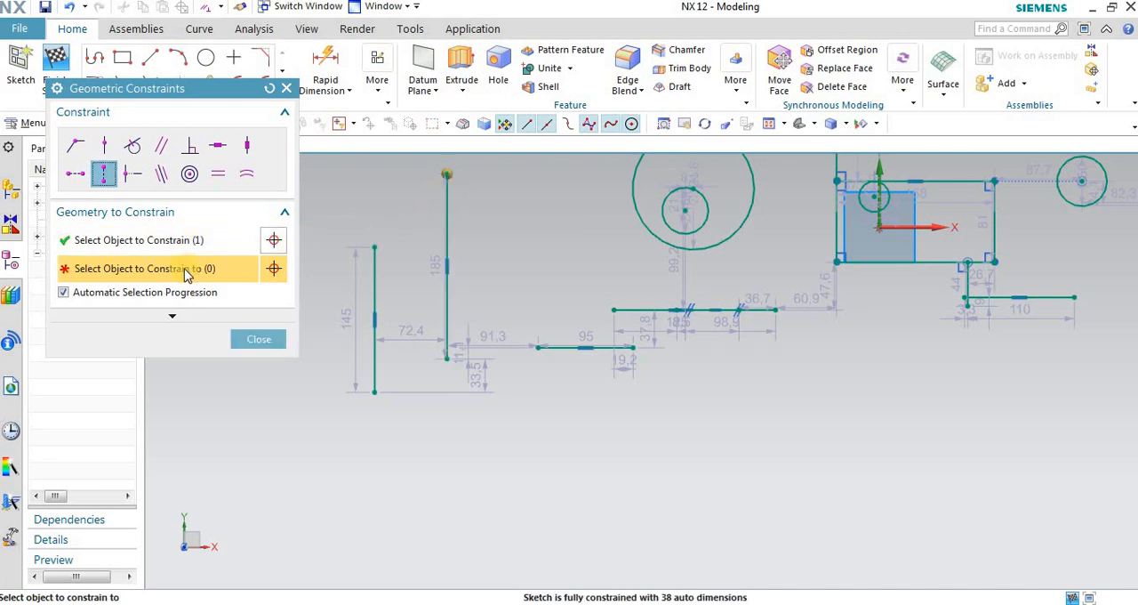
{"action": "left_click", "coordinate": [376, 273]}
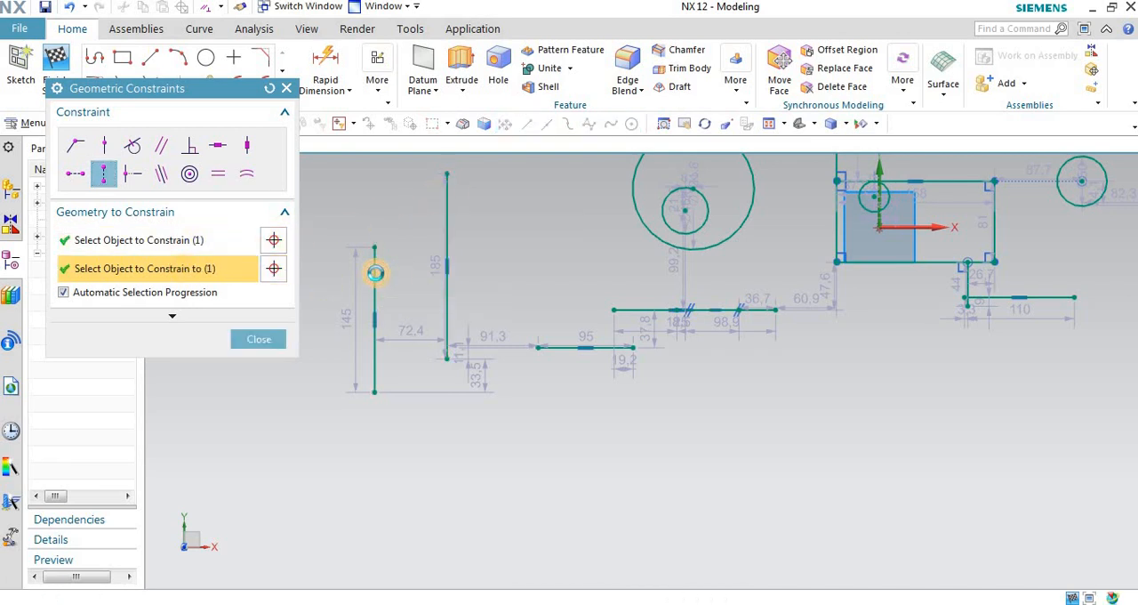
Step: Apply a Midpoint constraint between the short 44 long vertical line and the bottom edge of the rectangle around the origin
{"action": "scroll", "coordinate": [444, 293], "scroll_direction": "down", "scroll_amount": 1}
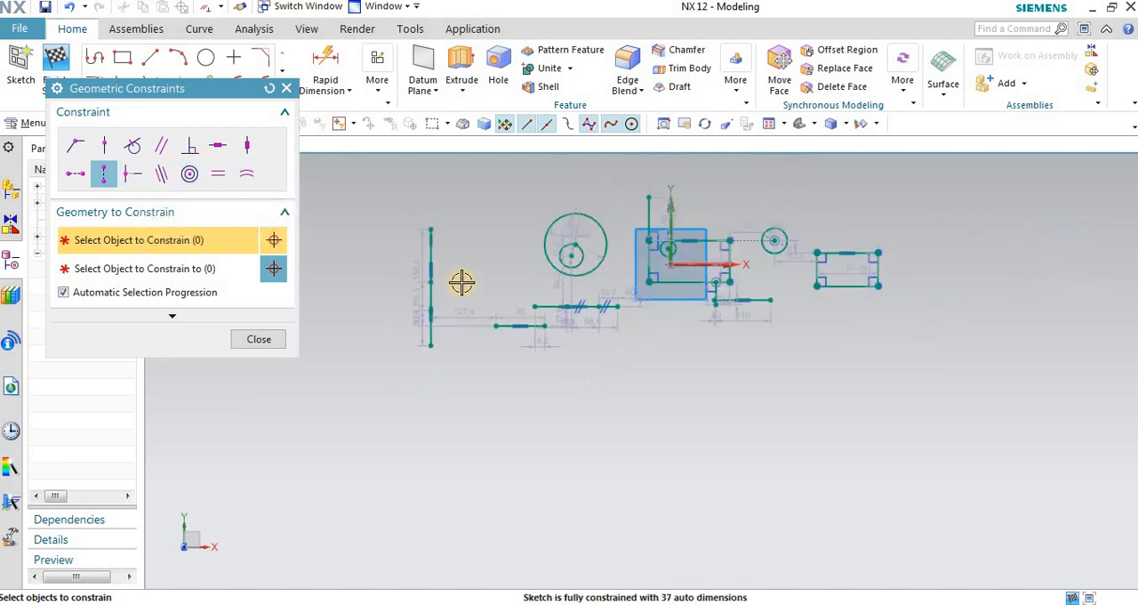
{"action": "scroll", "coordinate": [685, 246], "scroll_direction": "up", "scroll_amount": 2}
{"action": "scroll", "coordinate": [741, 336], "scroll_direction": "up", "scroll_amount": 4}
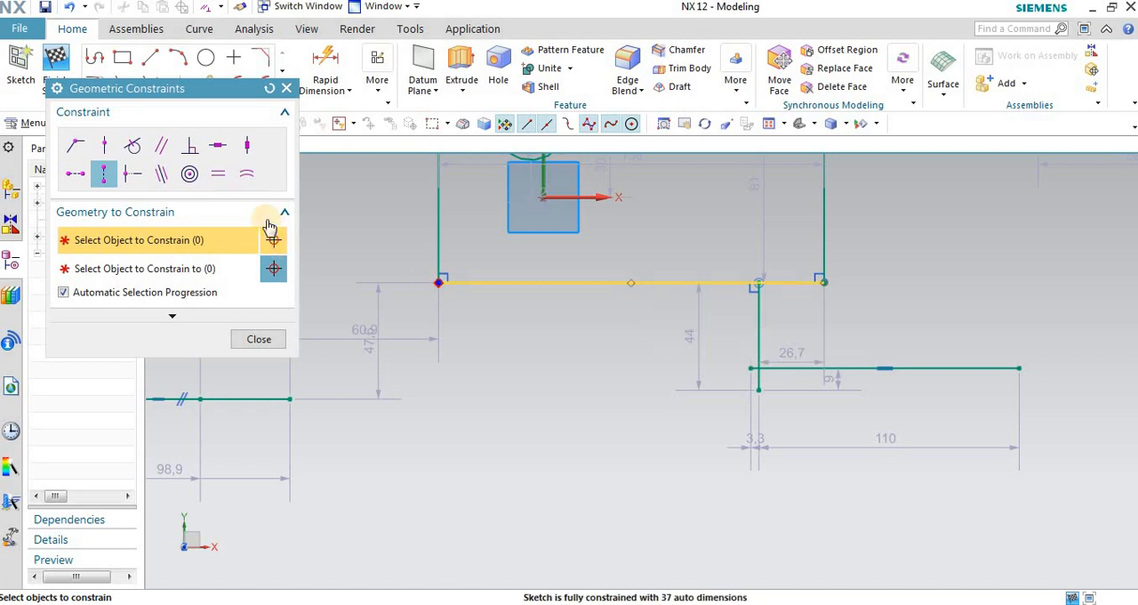
{"action": "left_click", "coordinate": [134, 175]}
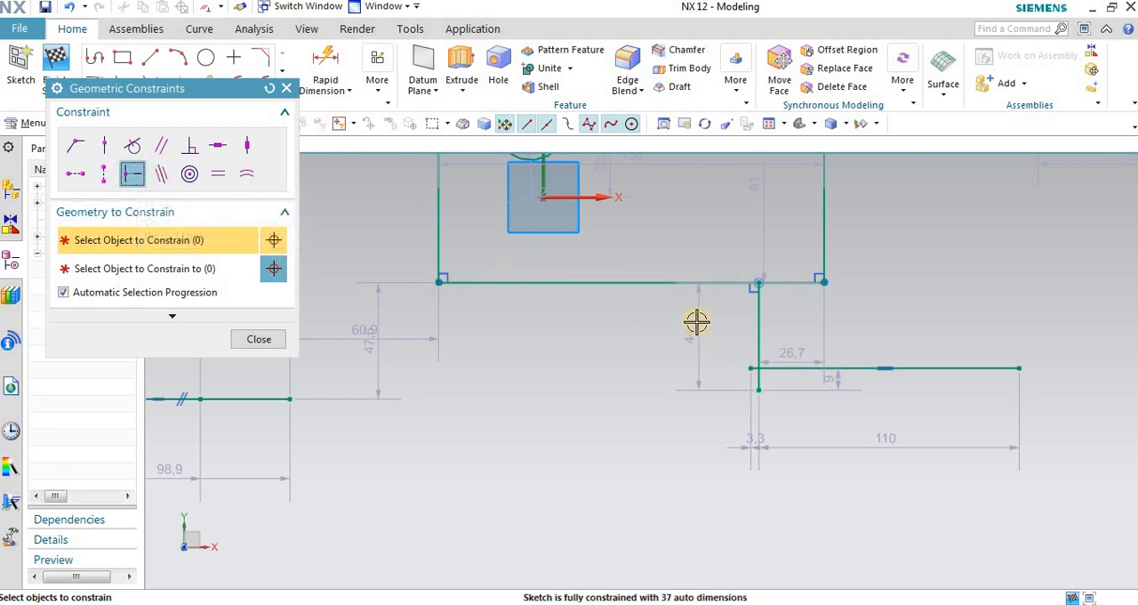
{"action": "left_click", "coordinate": [758, 324]}
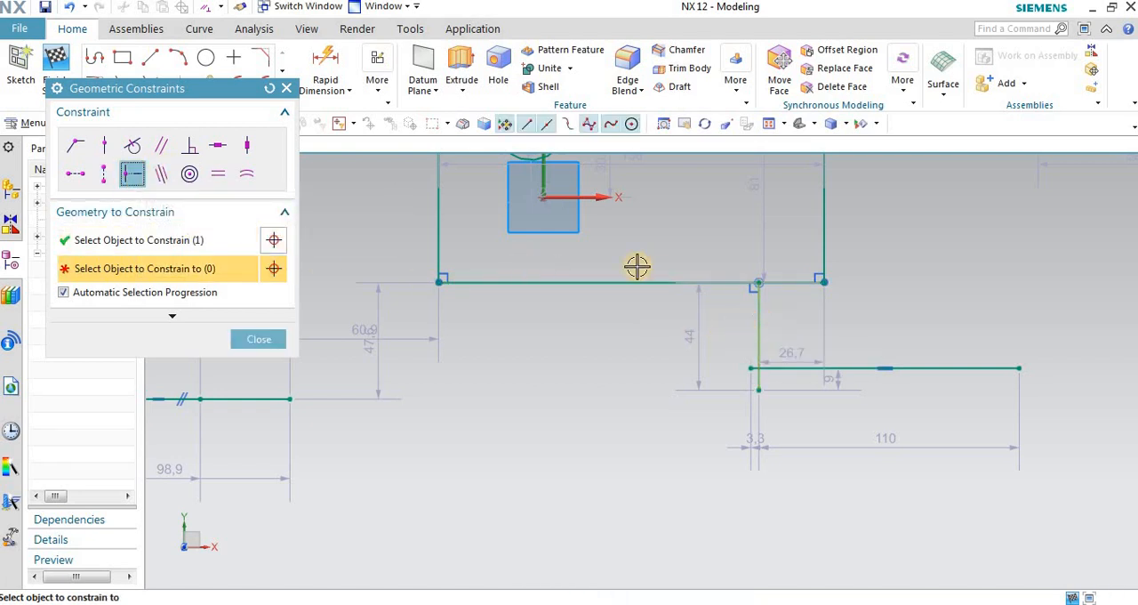
{"action": "left_click", "coordinate": [603, 282]}
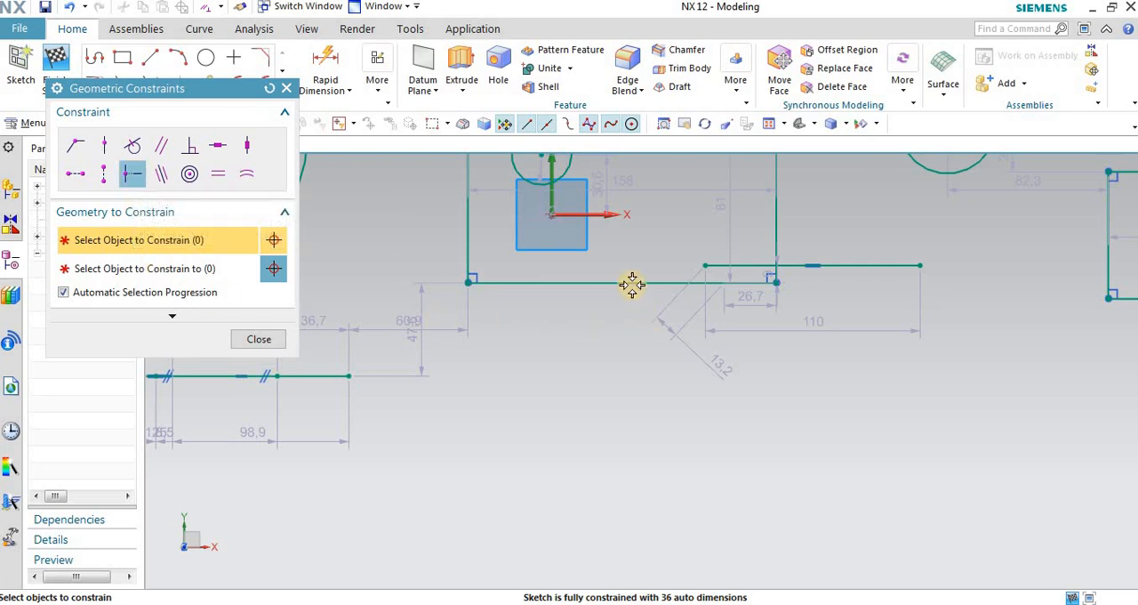
Step: Apply a Midpoint constraint between the 110 long horizontal line and the rectangle's right vertical edge, and close the constraints dialog
{"action": "scroll", "coordinate": [633, 285], "scroll_direction": "down", "scroll_amount": 3}
{"action": "scroll", "coordinate": [621, 237], "scroll_direction": "up", "scroll_amount": 2}
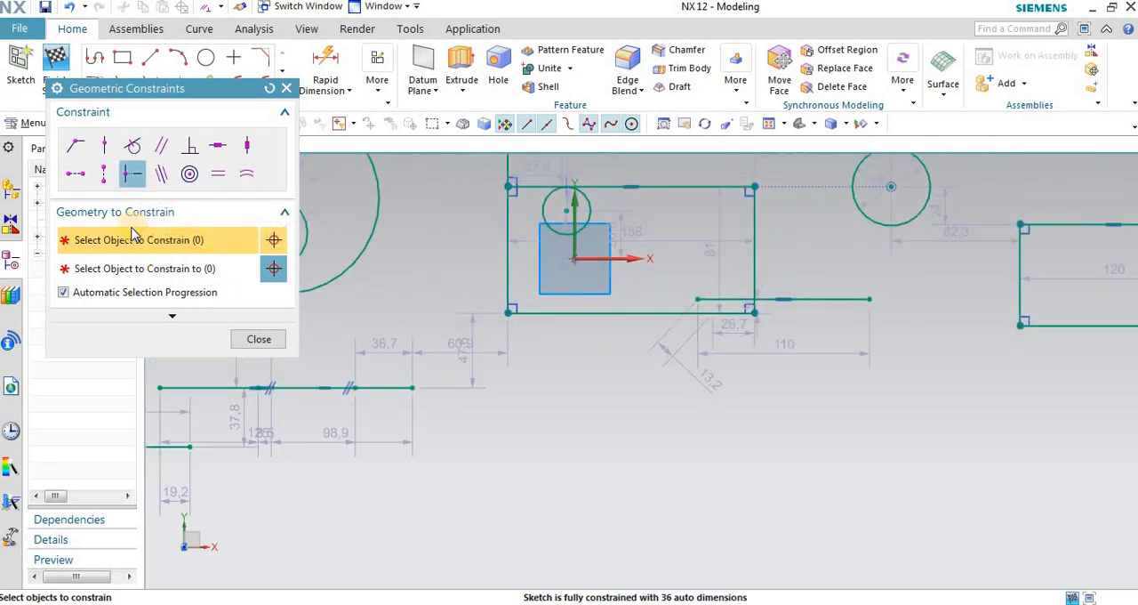
{"action": "left_click", "coordinate": [819, 298]}
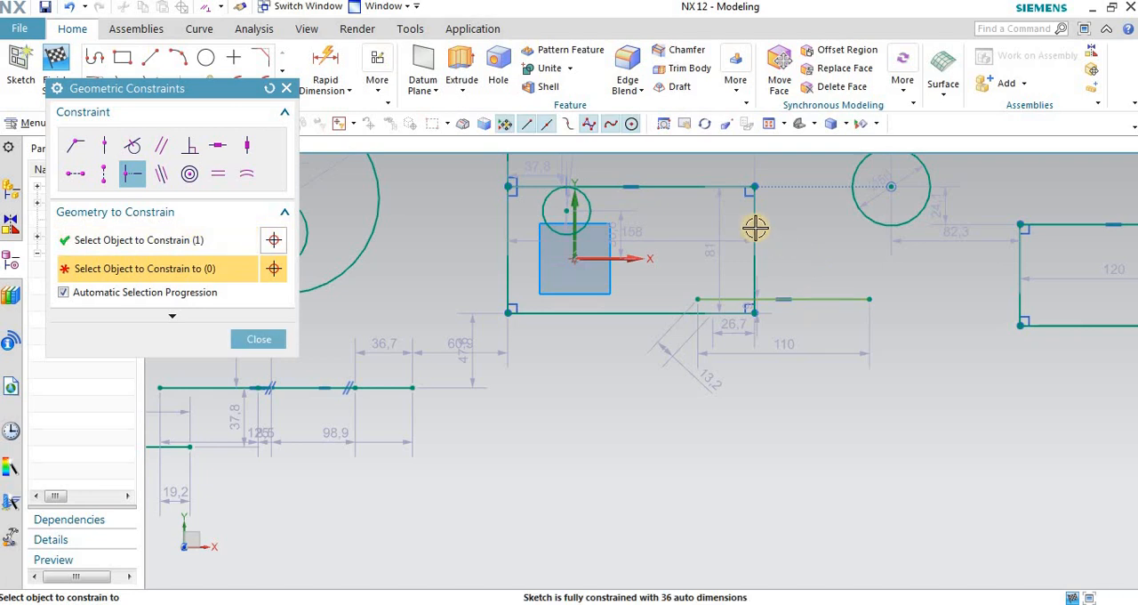
{"action": "left_click", "coordinate": [754, 226]}
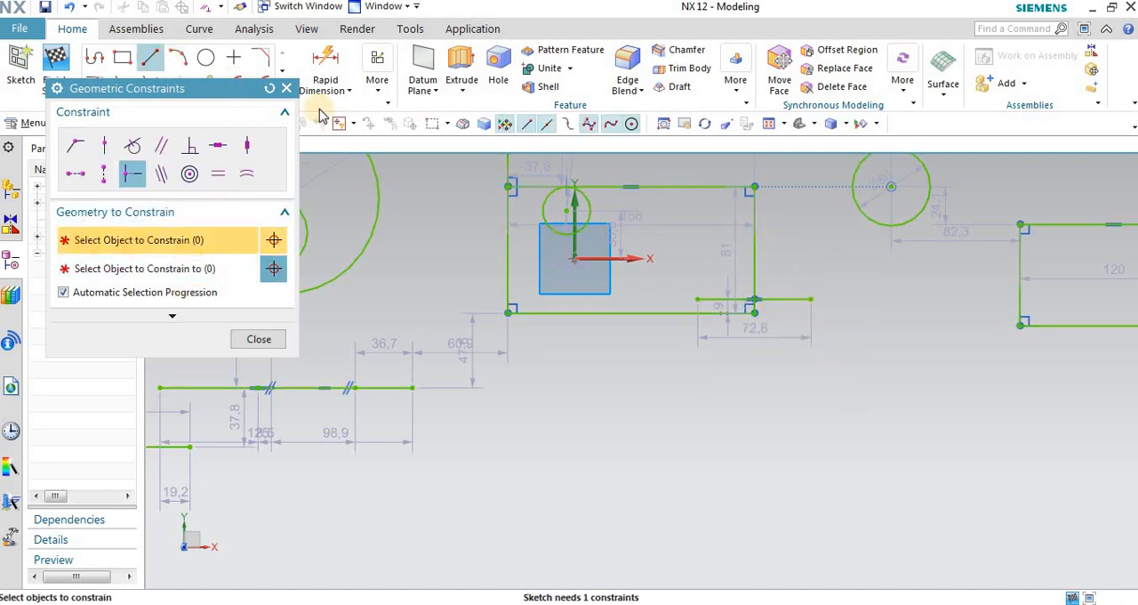
{"action": "left_click", "coordinate": [283, 90]}
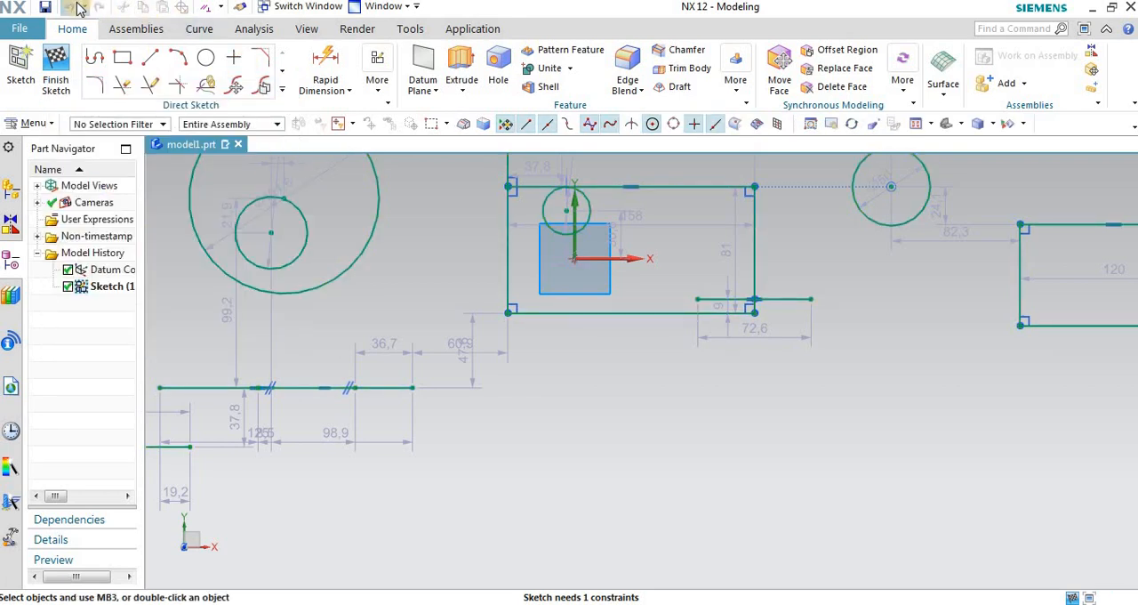
Step: Apply a Midpoint constraint between the right vertical edge of the origin rectangle and the horizontal line crossing it, and close the constraints dialog
{"action": "left_click", "coordinate": [377, 74]}
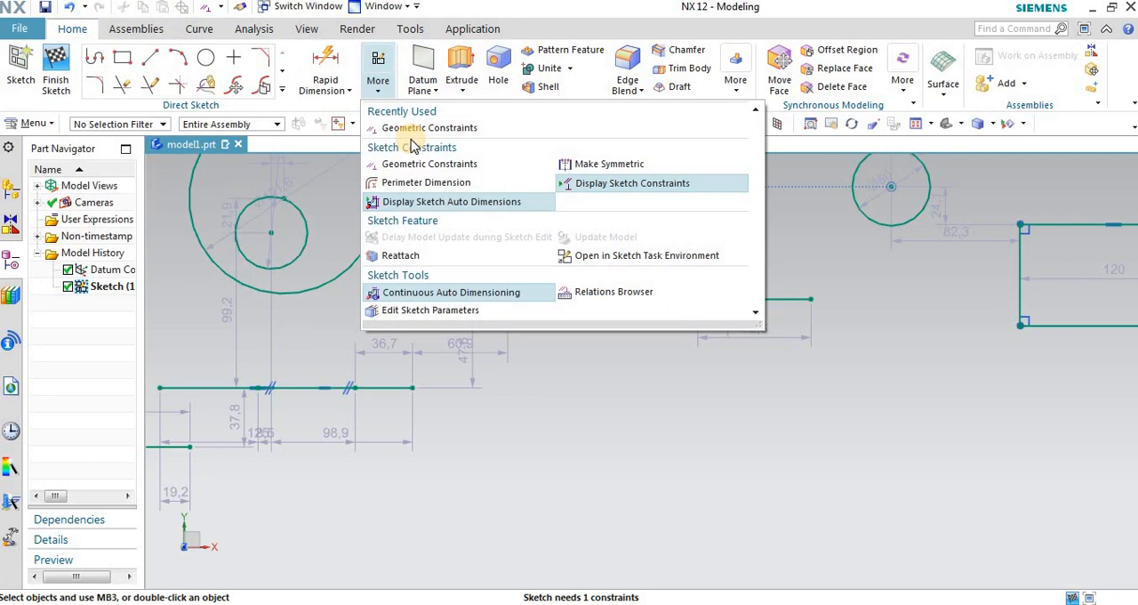
{"action": "left_click", "coordinate": [411, 127]}
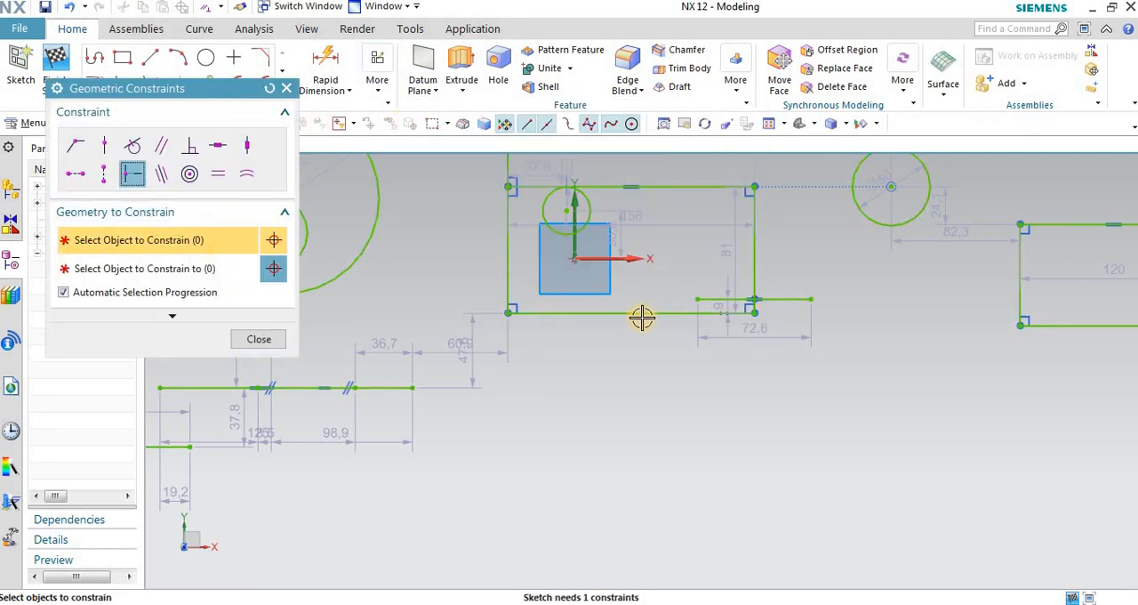
{"action": "left_click", "coordinate": [755, 231]}
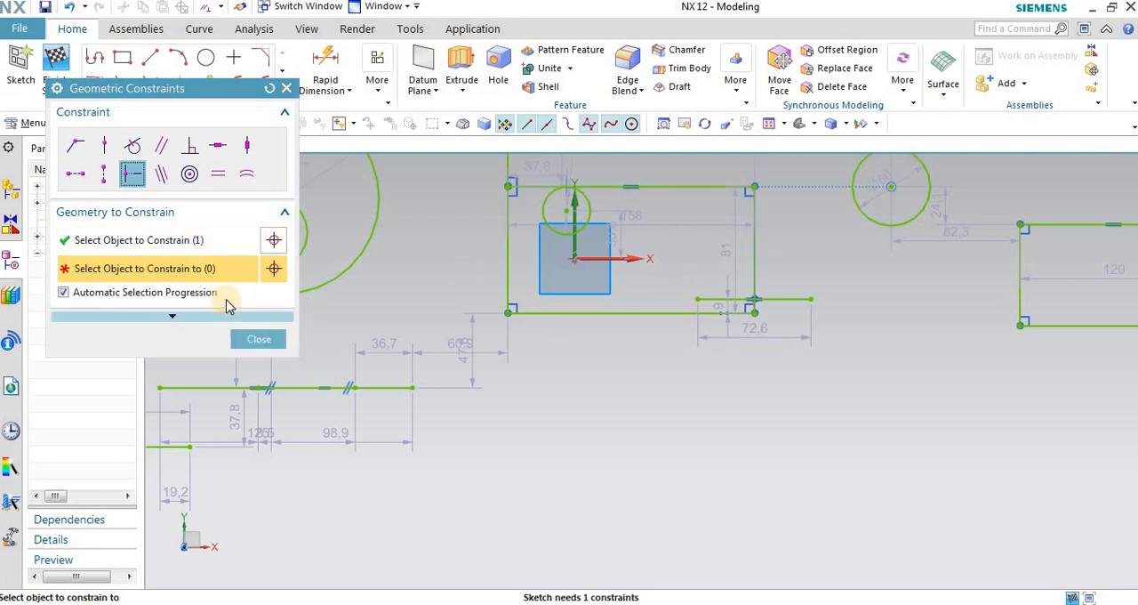
{"action": "left_click", "coordinate": [788, 298]}
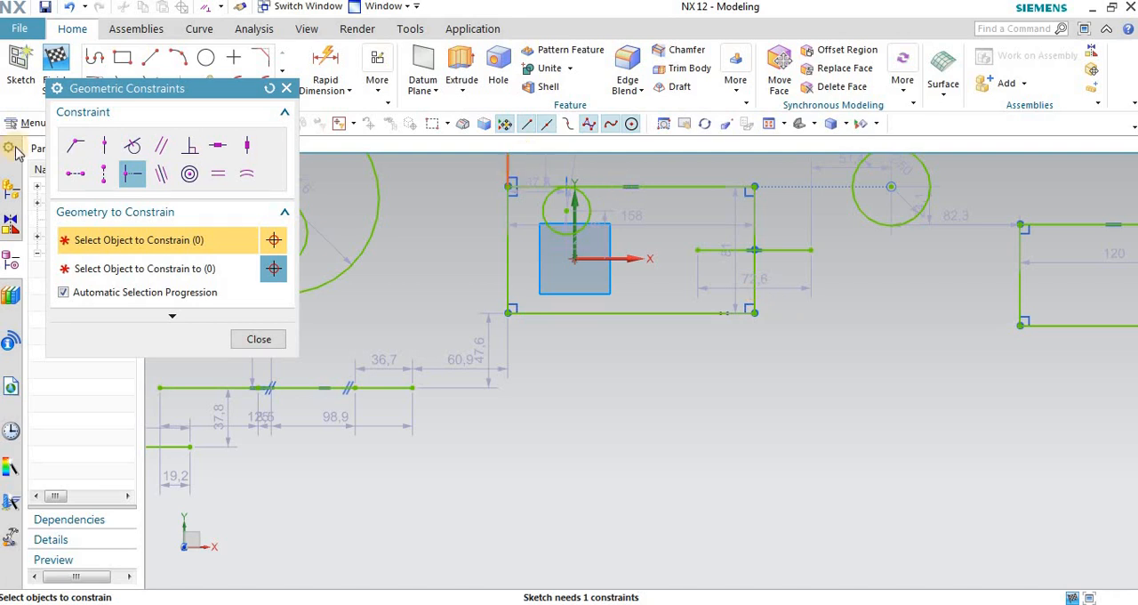
{"action": "left_click", "coordinate": [288, 89]}
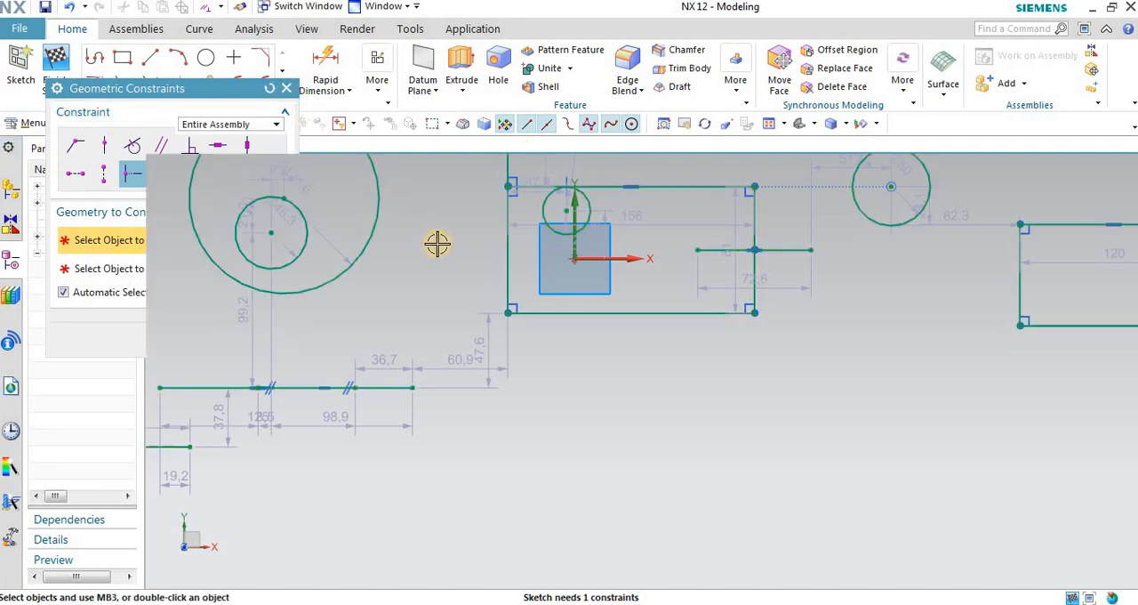
{"action": "scroll", "coordinate": [788, 222], "scroll_direction": "up", "scroll_amount": 2}
{"action": "scroll", "coordinate": [789, 222], "scroll_direction": "down", "scroll_amount": 3}
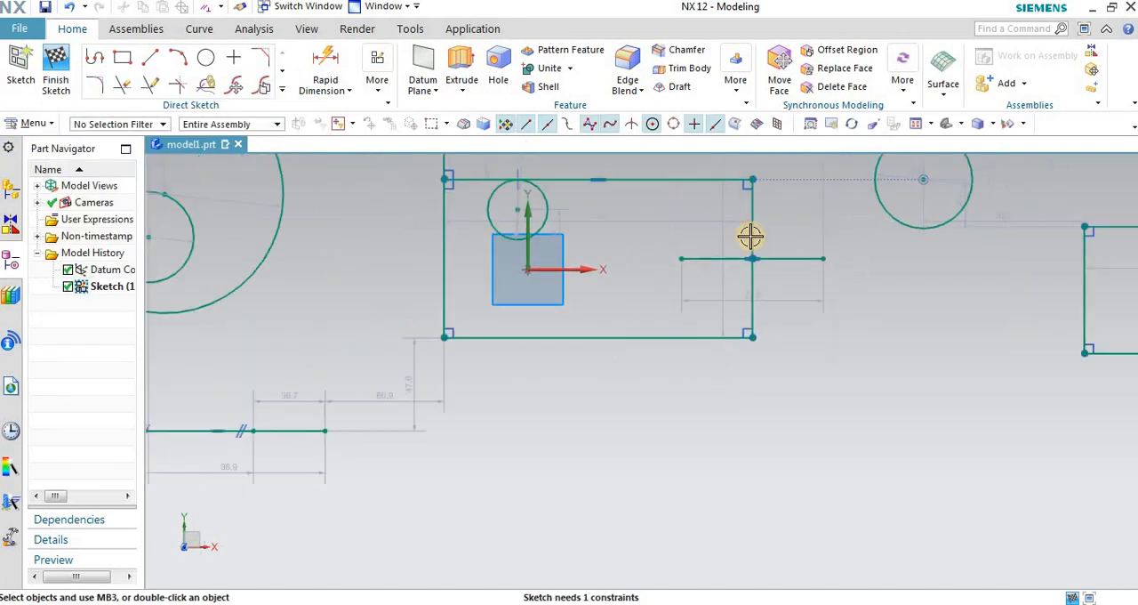
Step: Sketch a vertical line about 95 long, crossing the bottom edge of the origin rectangle near its right corner
{"action": "left_click", "coordinate": [149, 57]}
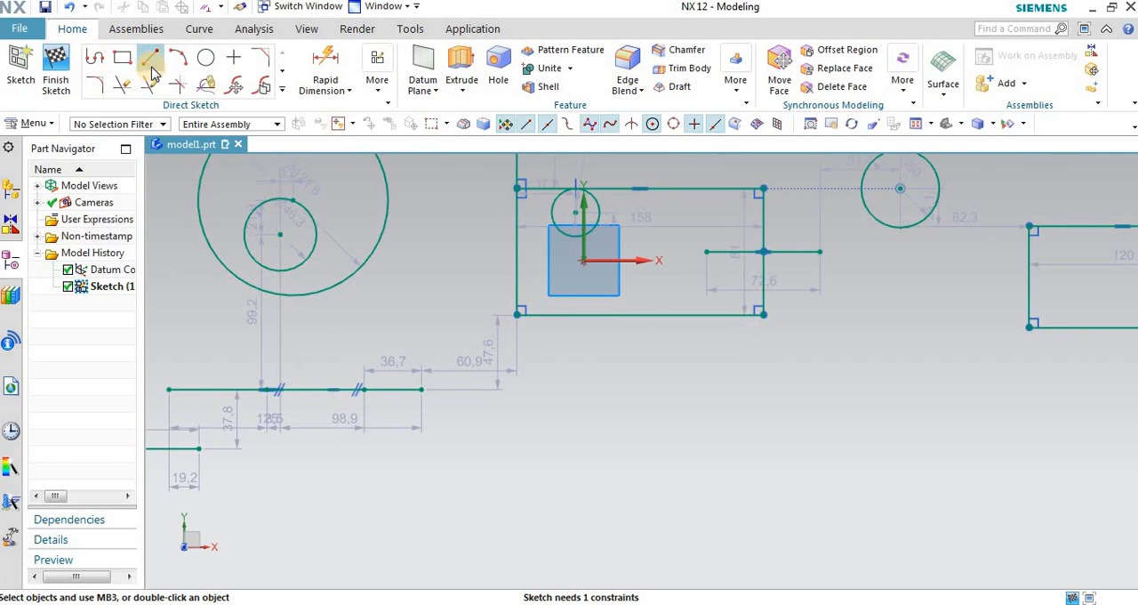
{"action": "left_click", "coordinate": [709, 292]}
{"action": "left_click", "coordinate": [708, 426]}
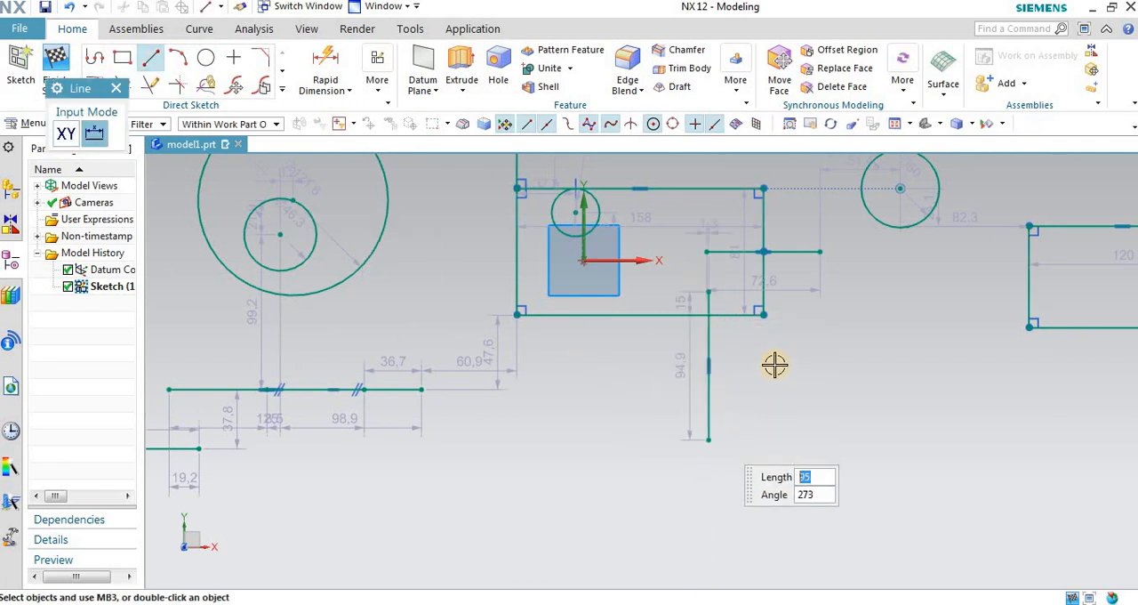
Step: Apply a Midpoint constraint between the origin rectangle's bottom edge and the vertical line crossing it, and close the constraints dialog
{"action": "scroll", "coordinate": [712, 311], "scroll_direction": "up", "scroll_amount": 4}
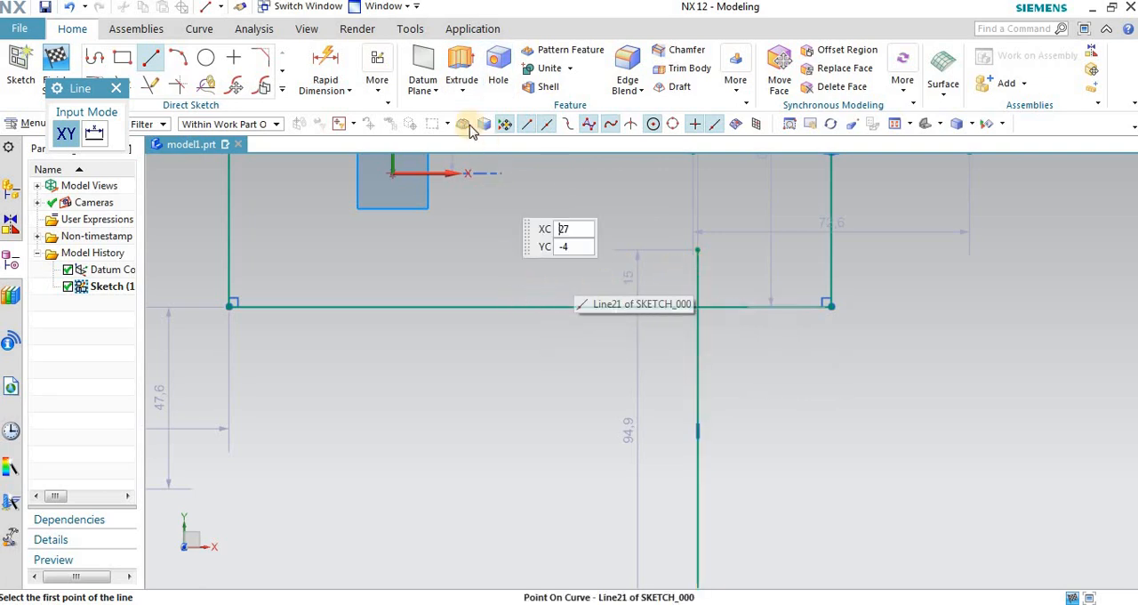
{"action": "left_click", "coordinate": [378, 76]}
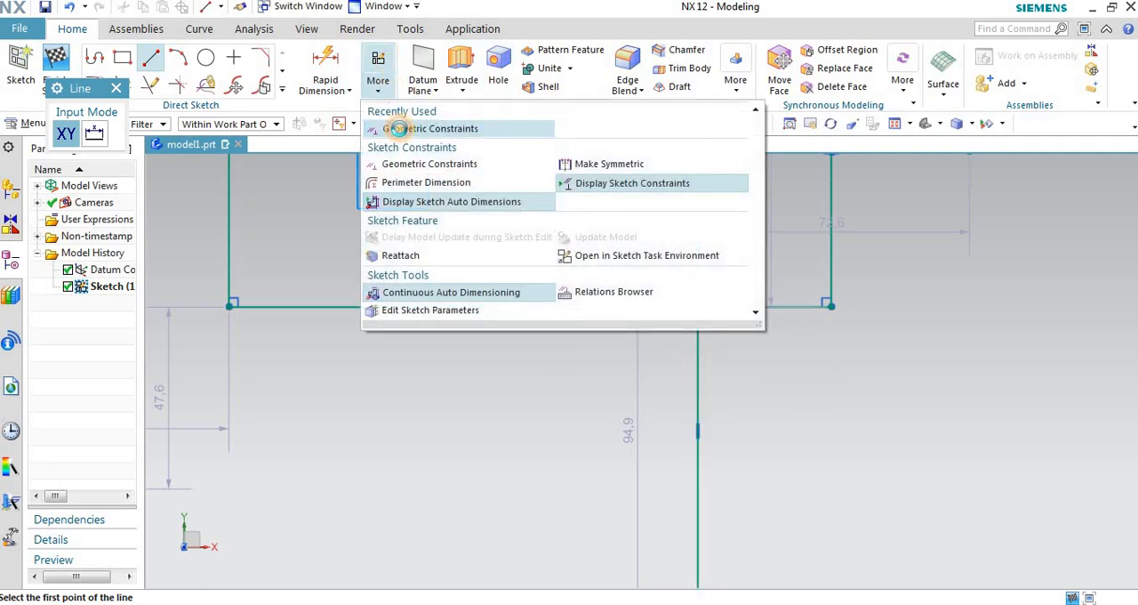
{"action": "left_click", "coordinate": [402, 131]}
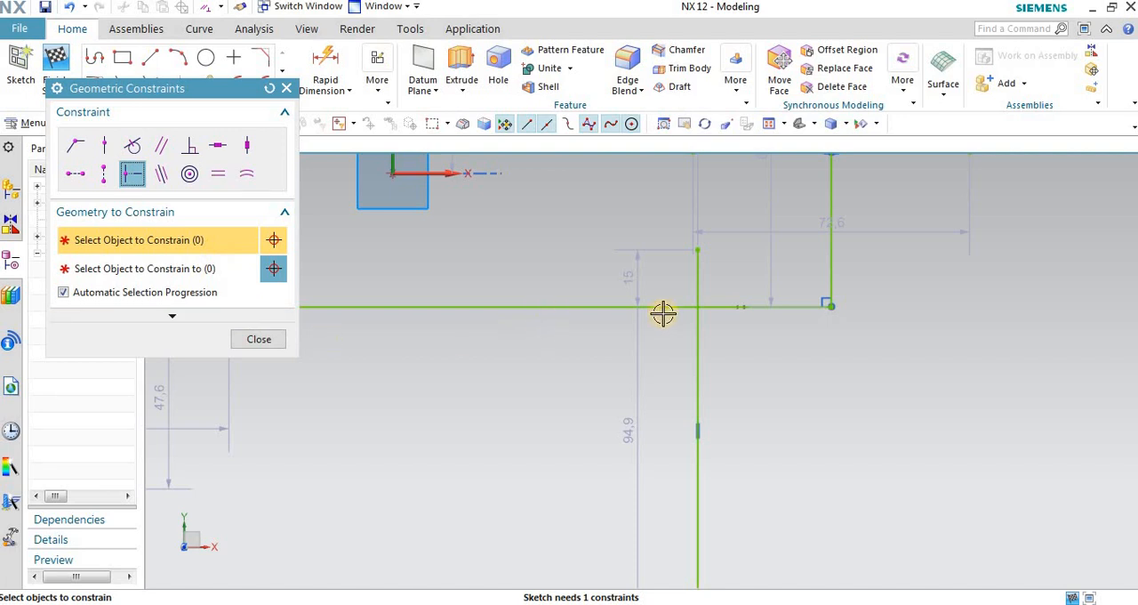
{"action": "scroll", "coordinate": [662, 313], "scroll_direction": "down", "scroll_amount": 3}
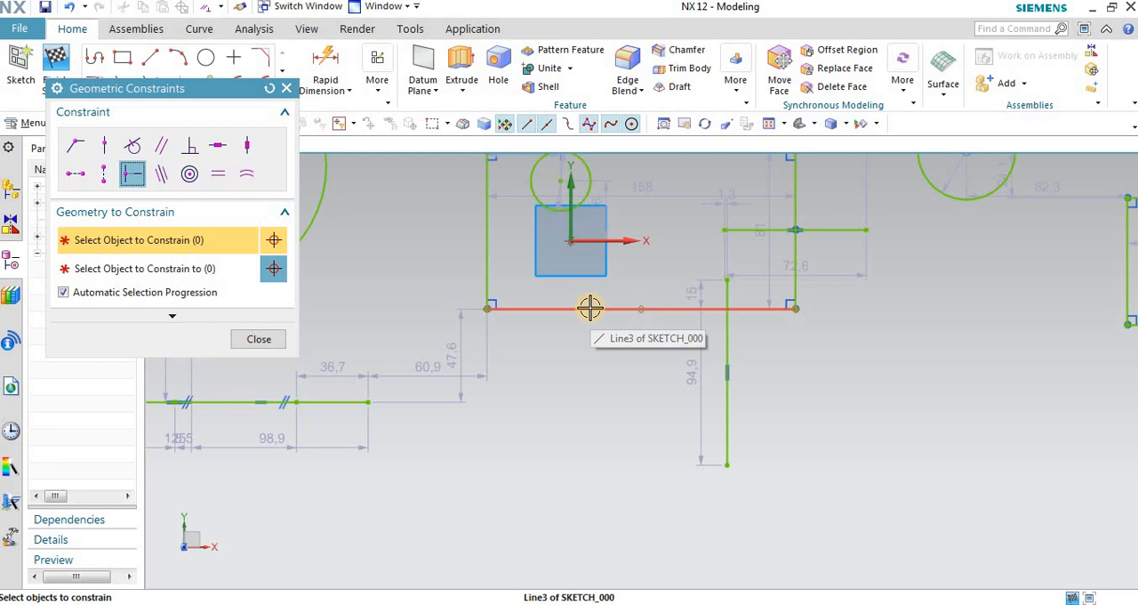
{"action": "left_click", "coordinate": [595, 308]}
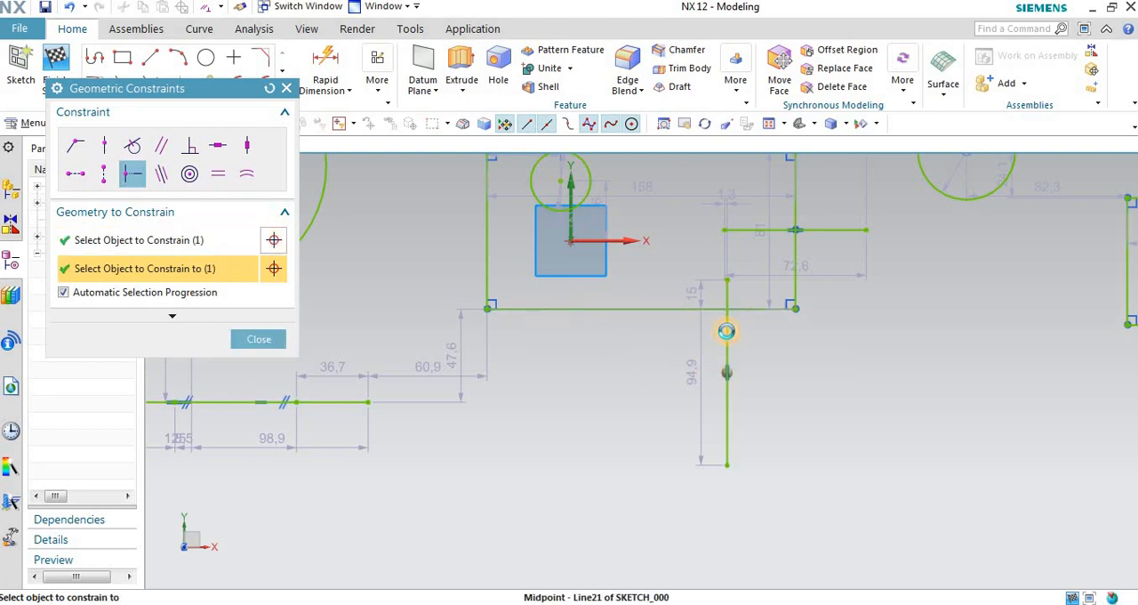
{"action": "left_click", "coordinate": [725, 328]}
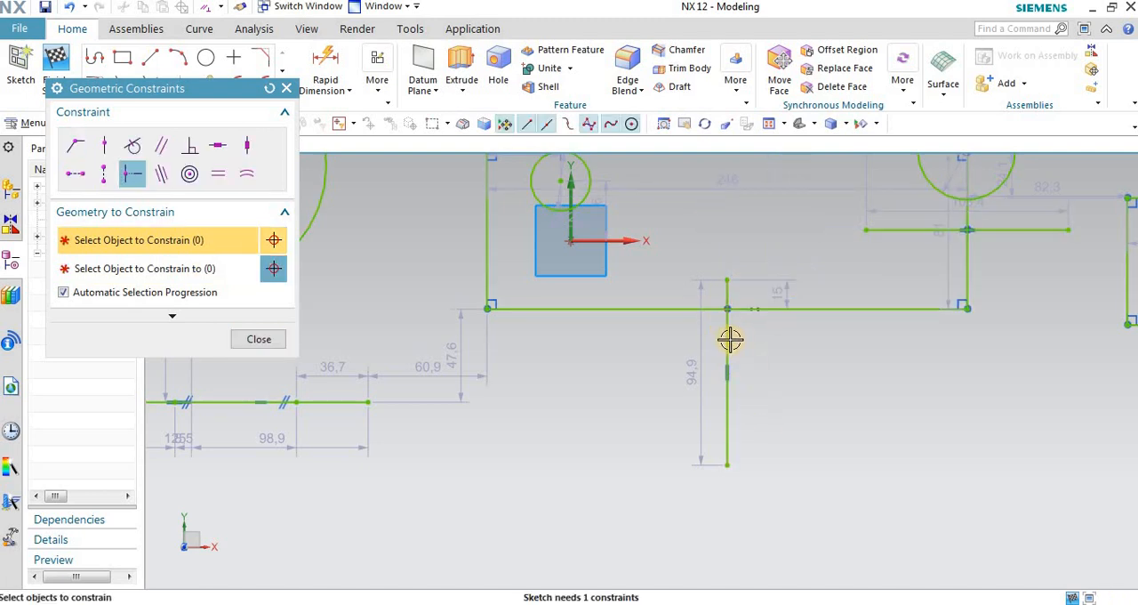
{"action": "scroll", "coordinate": [513, 332], "scroll_direction": "down", "scroll_amount": 1}
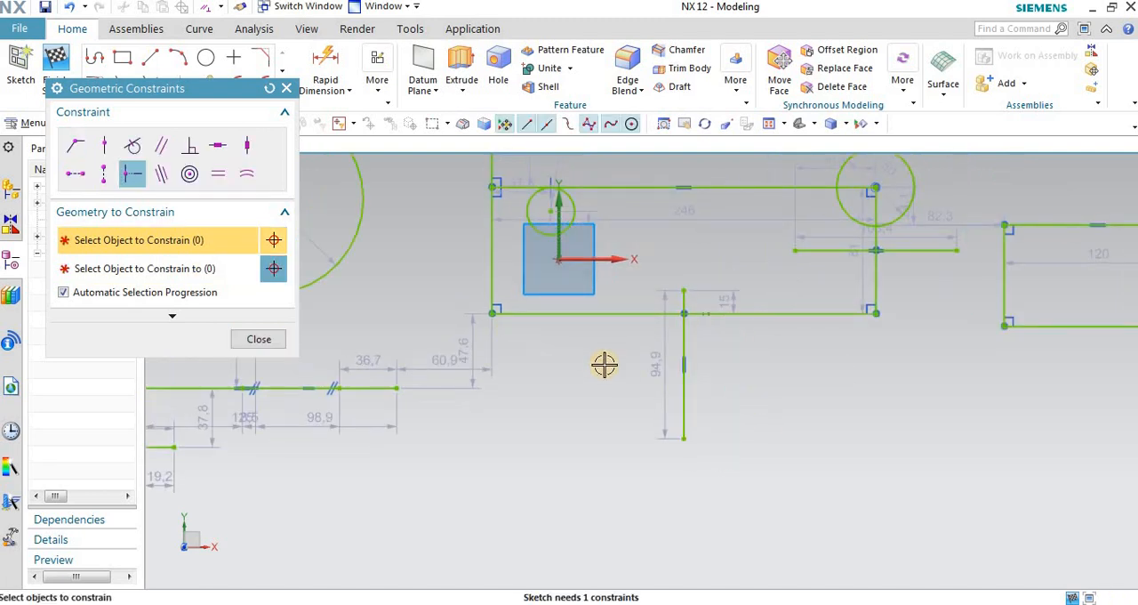
{"action": "scroll", "coordinate": [603, 360], "scroll_direction": "up", "scroll_amount": 1}
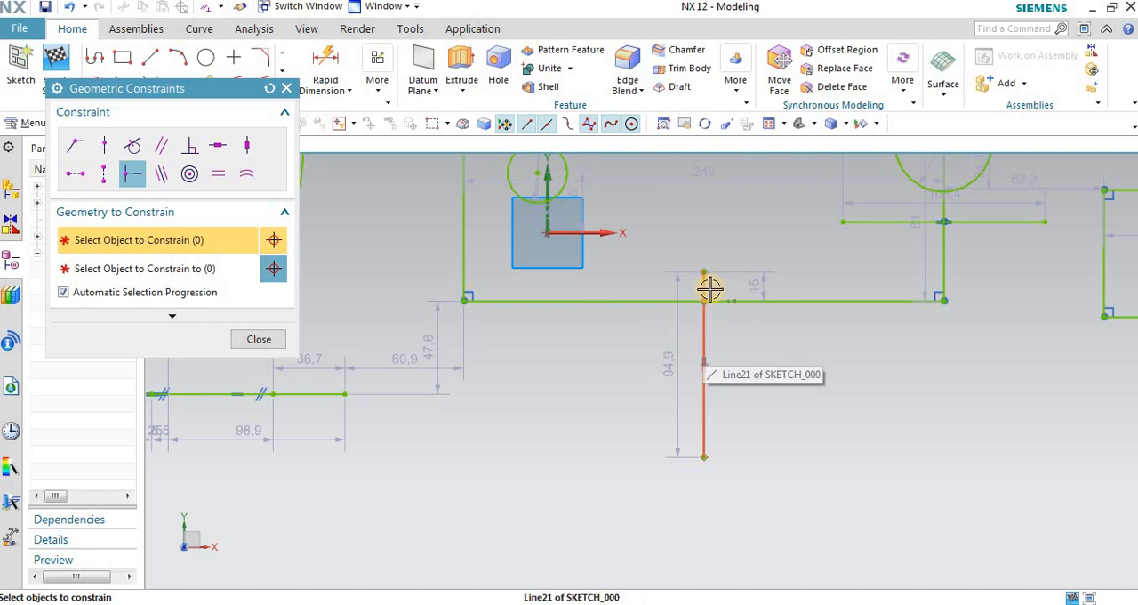
{"action": "scroll", "coordinate": [684, 306], "scroll_direction": "down", "scroll_amount": 3}
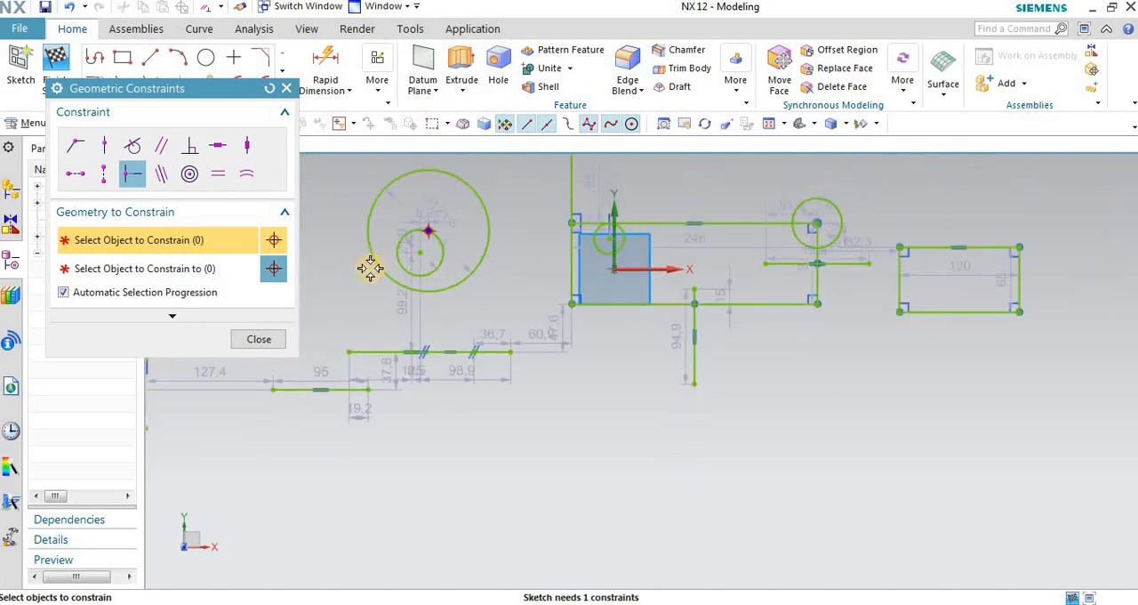
{"action": "key", "text": "Escape"}
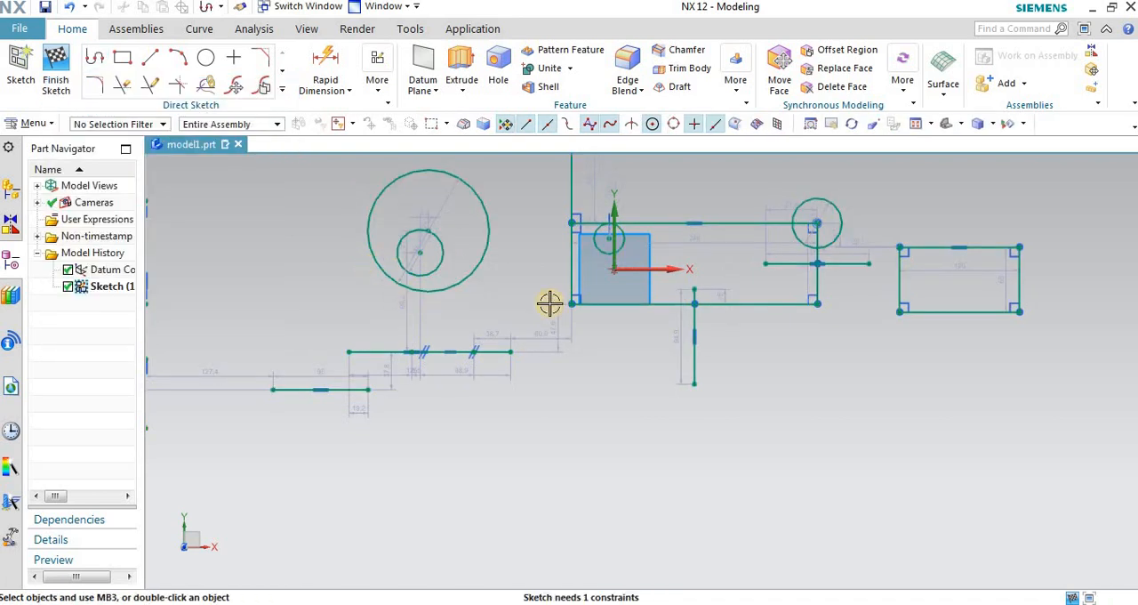
Step: Apply a Collinear constraint between the 95 long horizontal line and the 125 long horizontal line below the concentric-looking circles
{"action": "left_click", "coordinate": [379, 82]}
{"action": "left_click", "coordinate": [398, 128]}
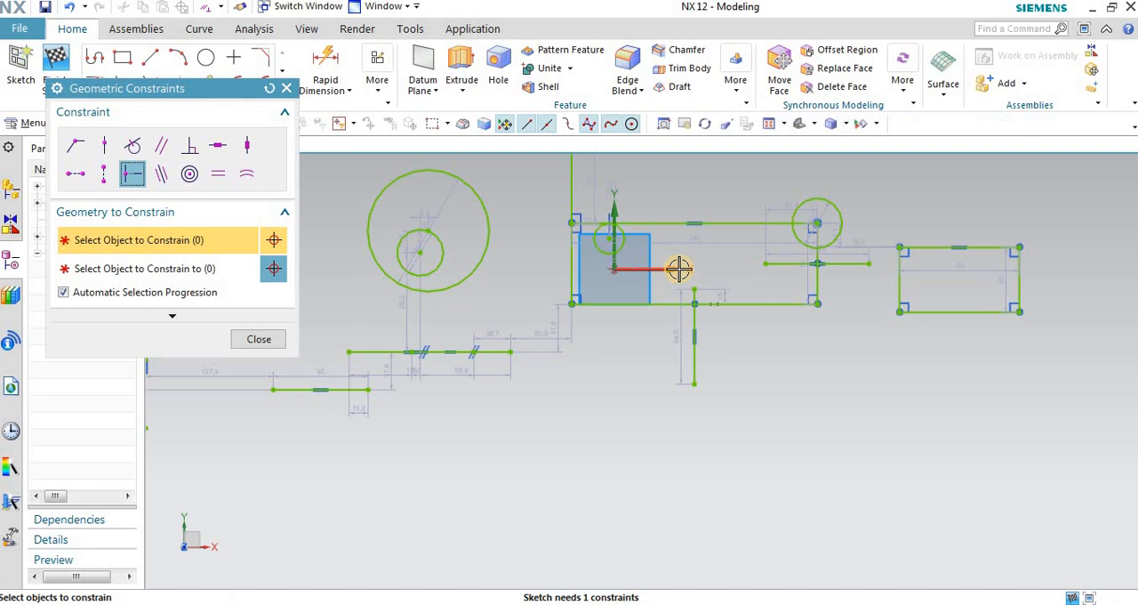
{"action": "left_click", "coordinate": [163, 177]}
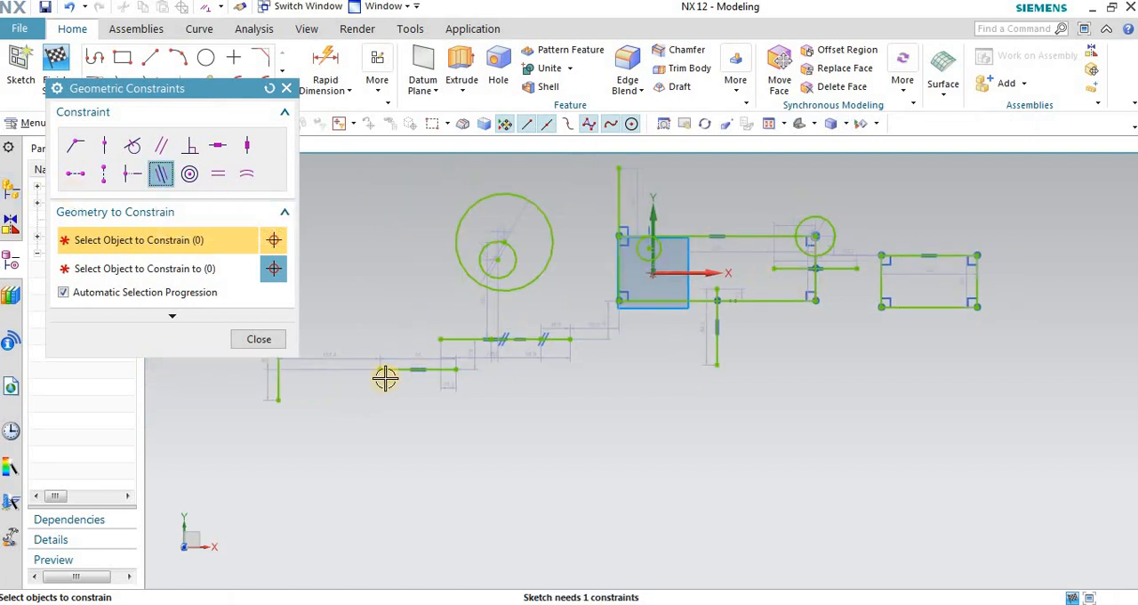
{"action": "scroll", "coordinate": [414, 358], "scroll_direction": "up", "scroll_amount": 2}
{"action": "left_click", "coordinate": [424, 350]}
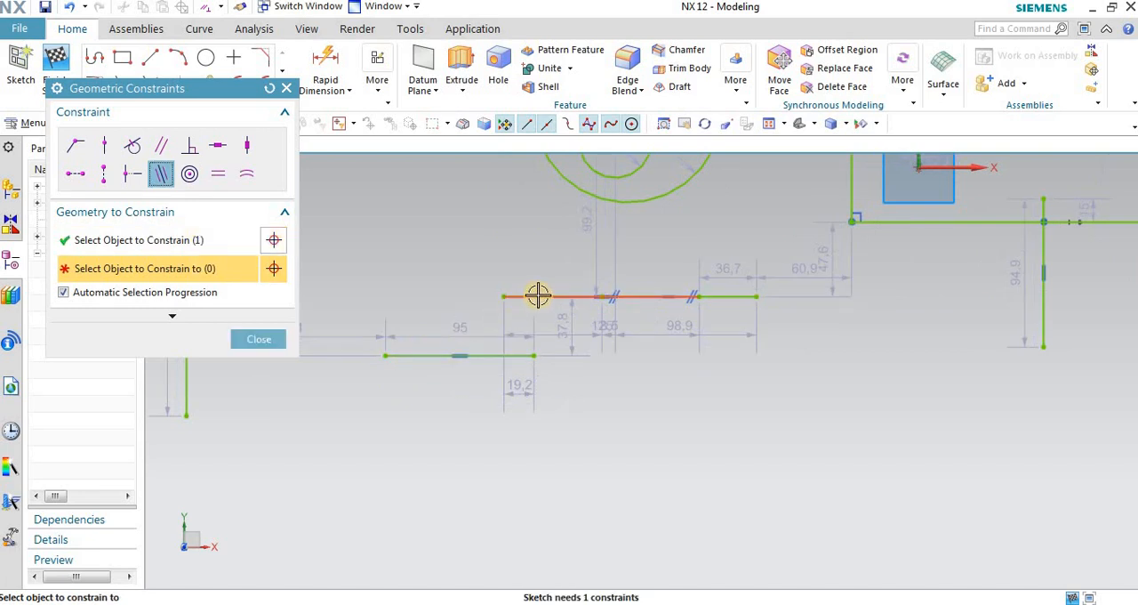
{"action": "left_click", "coordinate": [537, 294]}
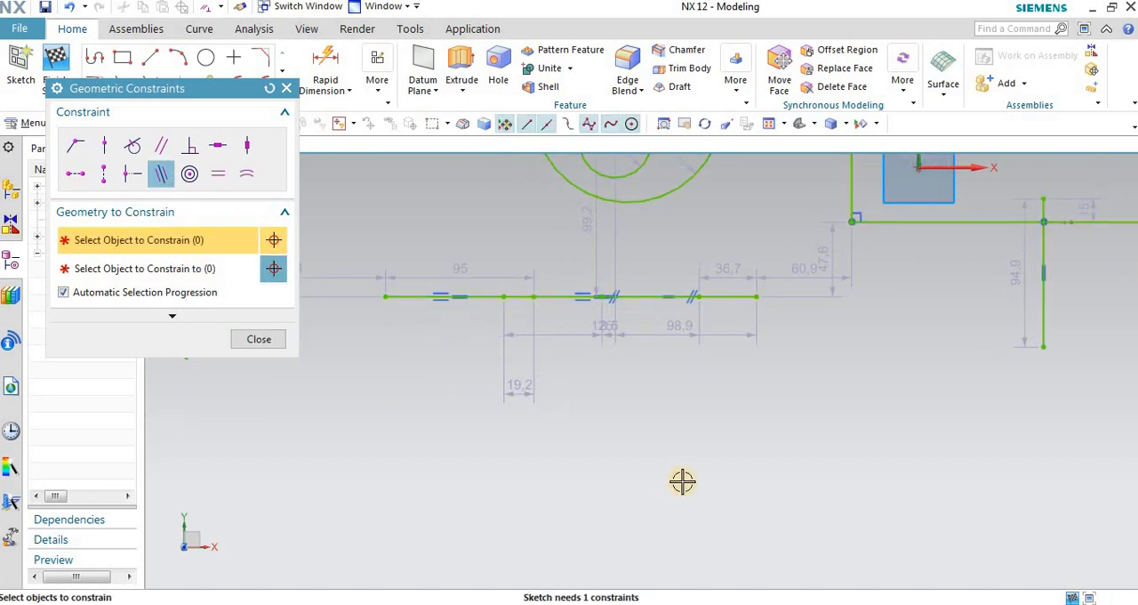
Step: Examine the aligned horizontal lines and their collinear symbols up close and within the whole sketch, and close the constraints dialog
{"action": "scroll", "coordinate": [434, 302], "scroll_direction": "up", "scroll_amount": 3}
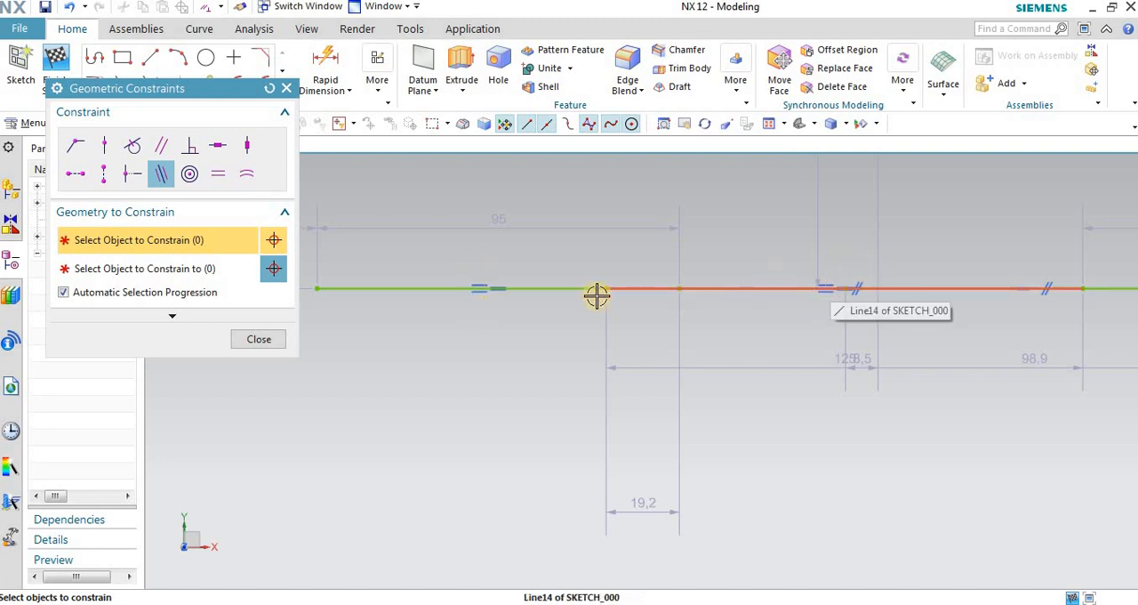
{"action": "scroll", "coordinate": [595, 294], "scroll_direction": "down", "scroll_amount": 2}
{"action": "scroll", "coordinate": [880, 294], "scroll_direction": "up", "scroll_amount": 2}
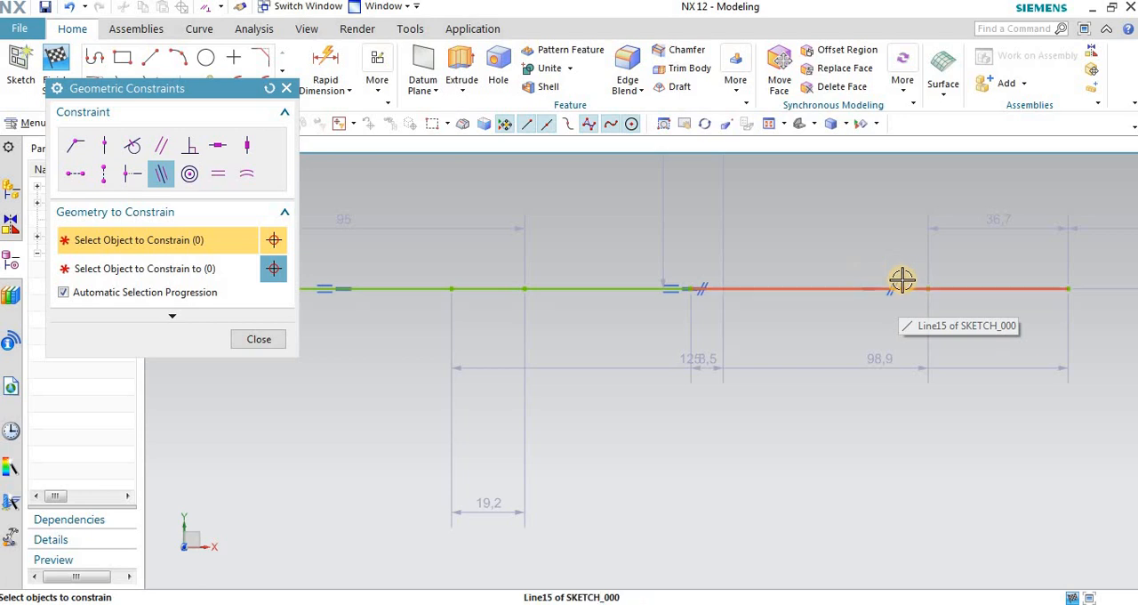
{"action": "scroll", "coordinate": [650, 292], "scroll_direction": "up", "scroll_amount": 2}
{"action": "scroll", "coordinate": [650, 292], "scroll_direction": "down", "scroll_amount": 3}
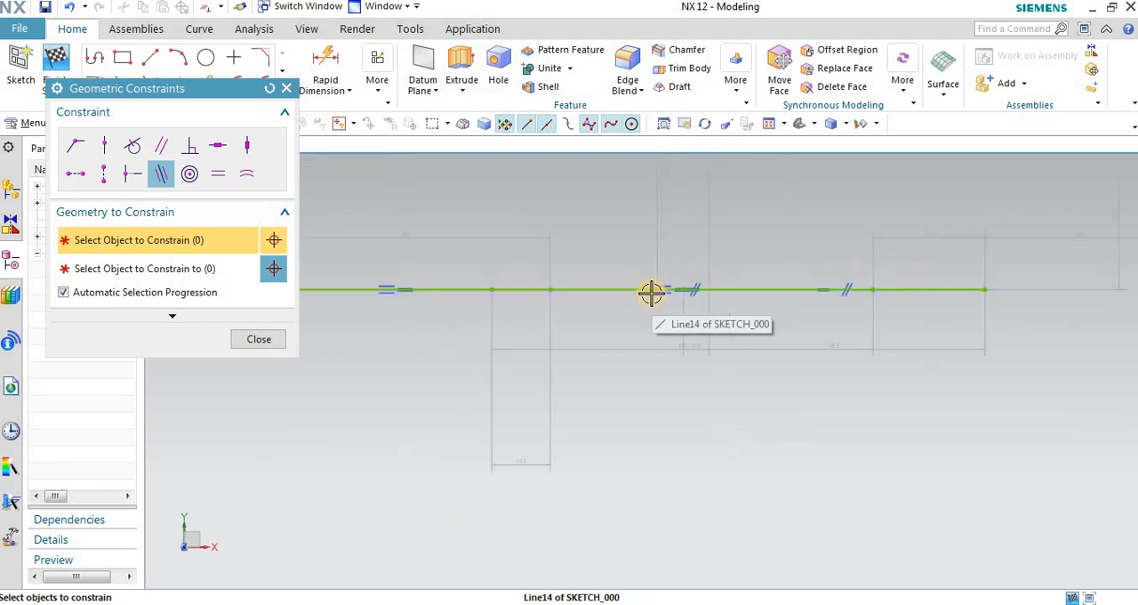
{"action": "scroll", "coordinate": [613, 289], "scroll_direction": "down", "scroll_amount": 1}
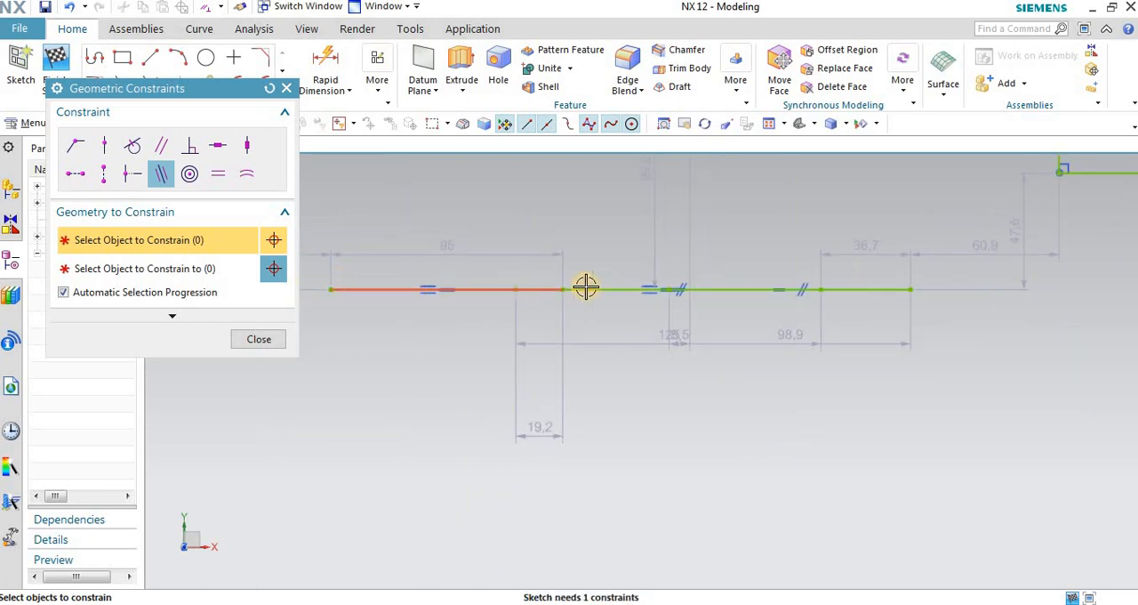
{"action": "scroll", "coordinate": [794, 290], "scroll_direction": "down", "scroll_amount": 1}
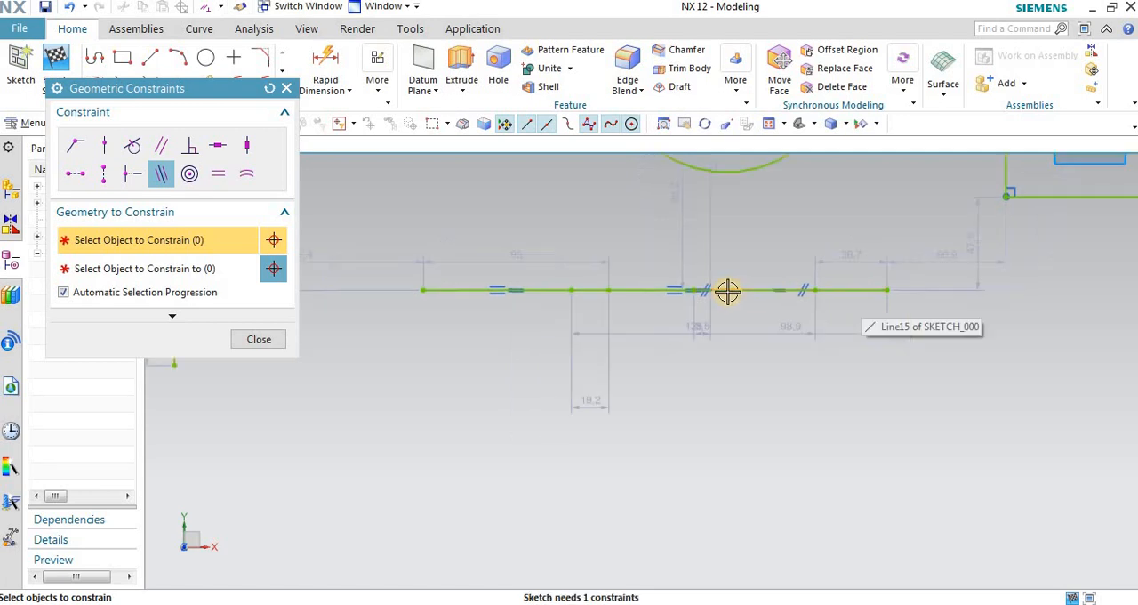
{"action": "scroll", "coordinate": [728, 291], "scroll_direction": "down", "scroll_amount": 1}
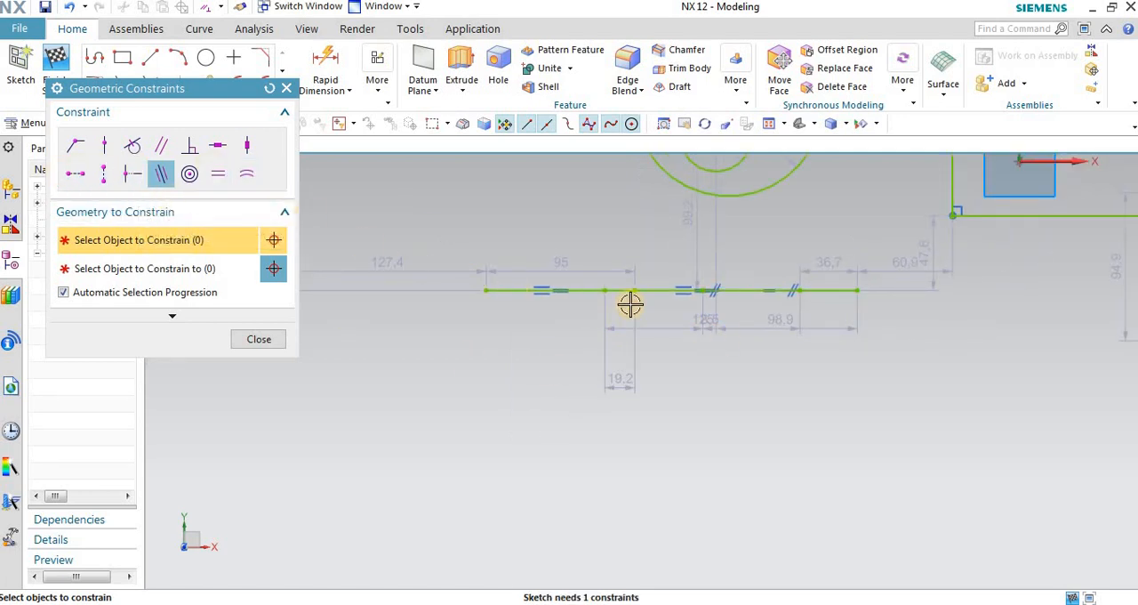
{"action": "scroll", "coordinate": [645, 308], "scroll_direction": "down", "scroll_amount": 2}
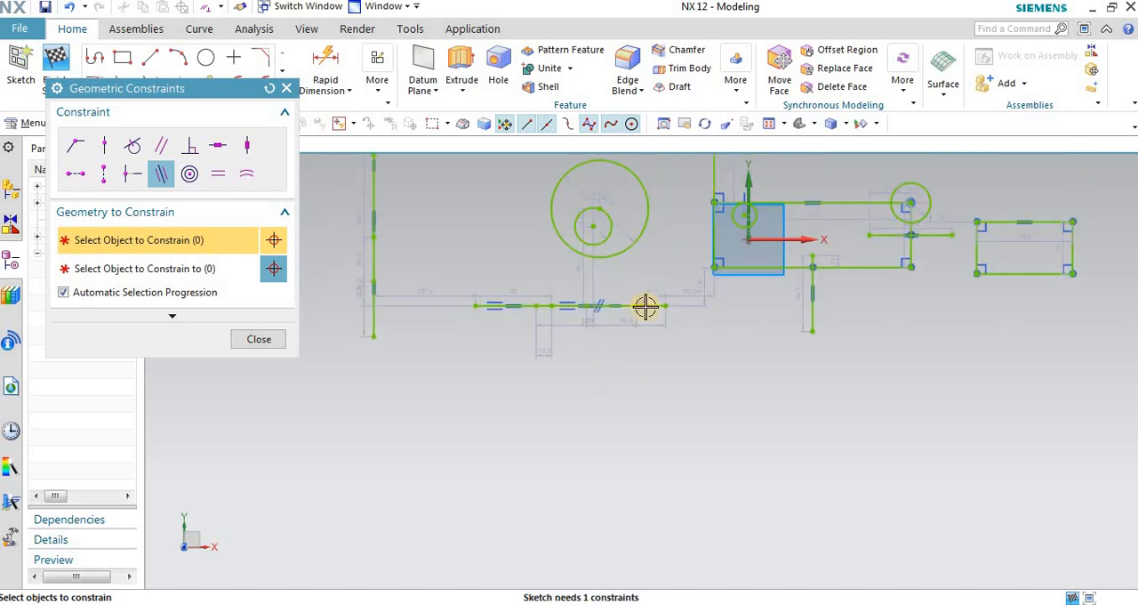
{"action": "scroll", "coordinate": [645, 306], "scroll_direction": "up", "scroll_amount": 2}
{"action": "scroll", "coordinate": [548, 528], "scroll_direction": "down", "scroll_amount": 3}
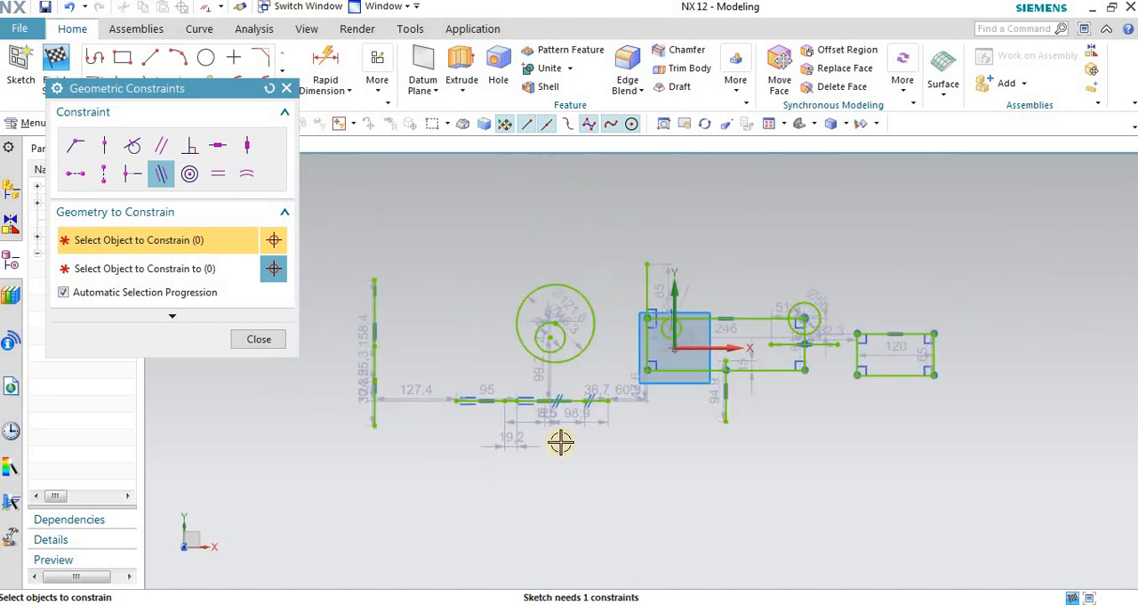
{"action": "scroll", "coordinate": [562, 442], "scroll_direction": "up", "scroll_amount": 1}
{"action": "scroll", "coordinate": [483, 305], "scroll_direction": "up", "scroll_amount": 3}
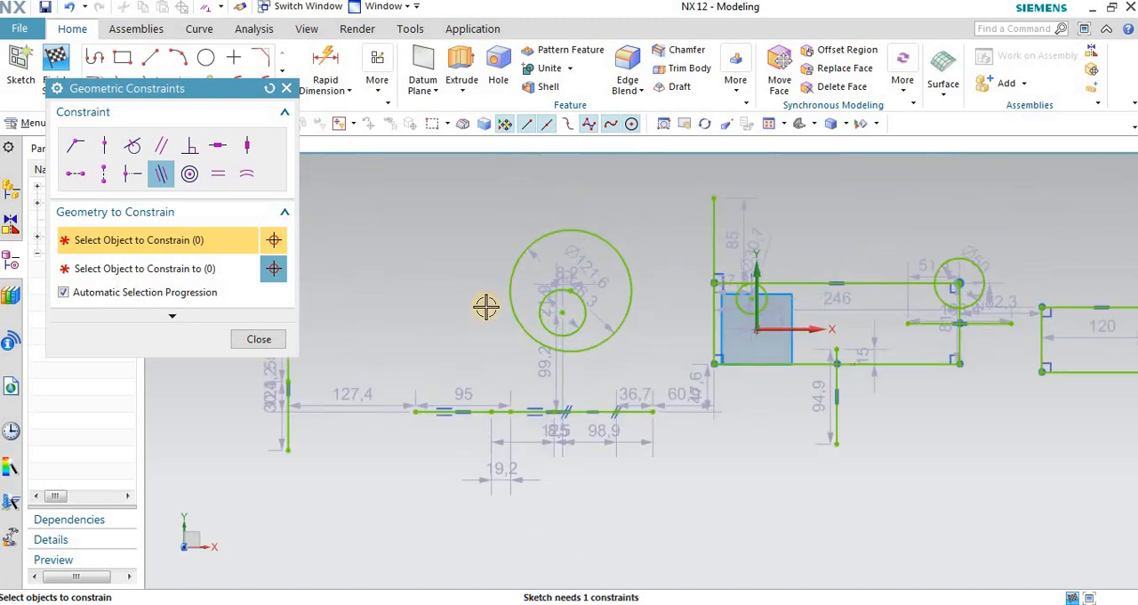
{"action": "left_click", "coordinate": [285, 88]}
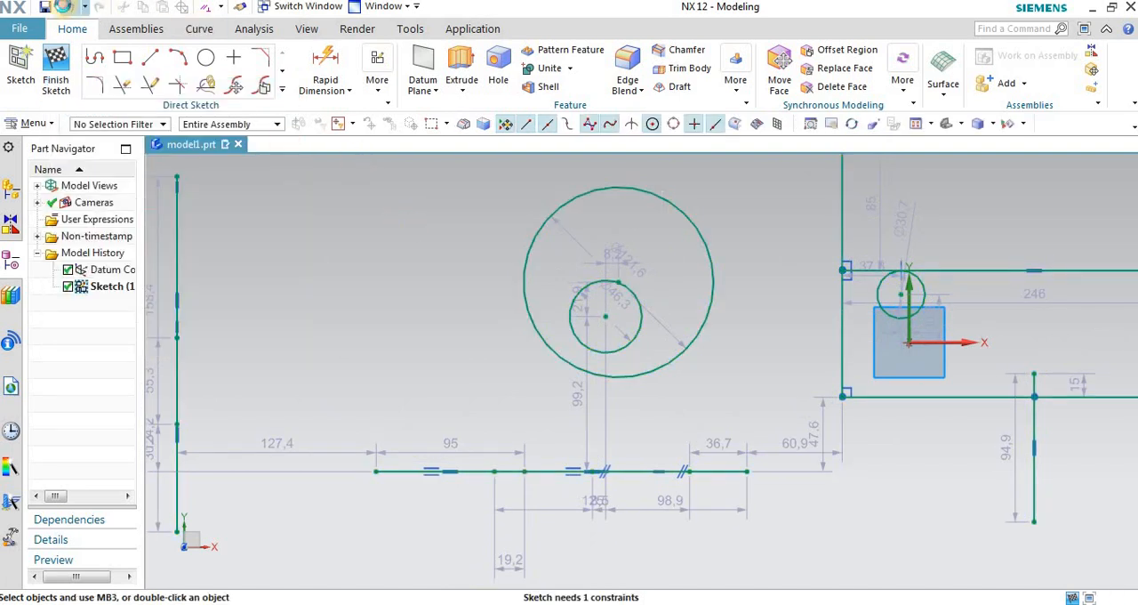
Step: Undo the sketch edits, including the Collinear and Midpoint constraints, back to the slanted parallel lines below the large circle
{"action": "left_click", "coordinate": [64, 7]}
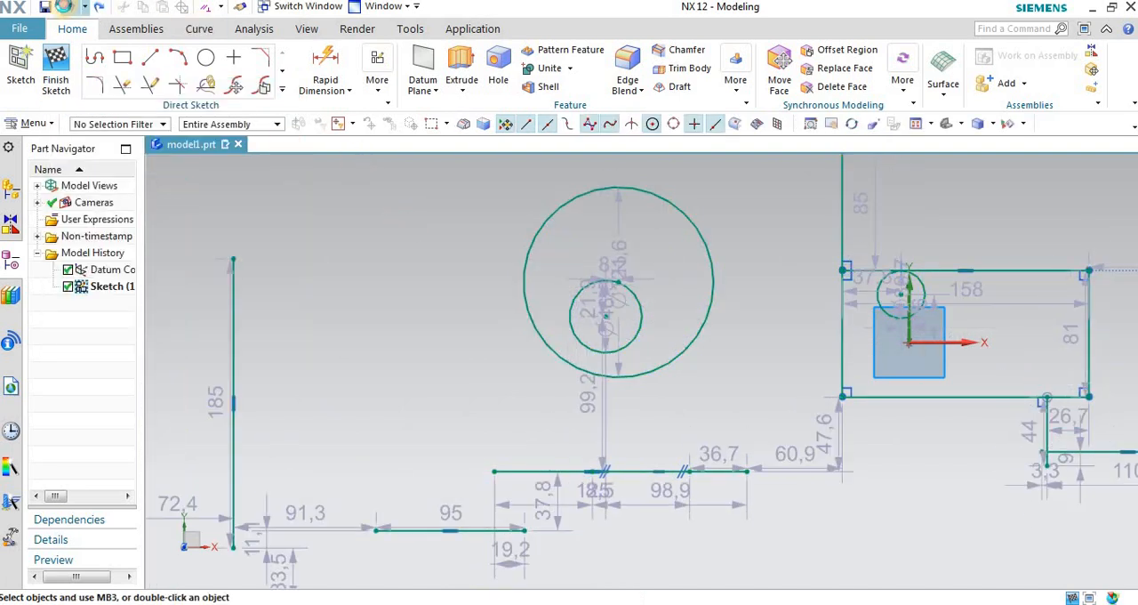
{"action": "scroll", "coordinate": [445, 330], "scroll_direction": "down", "scroll_amount": 1}
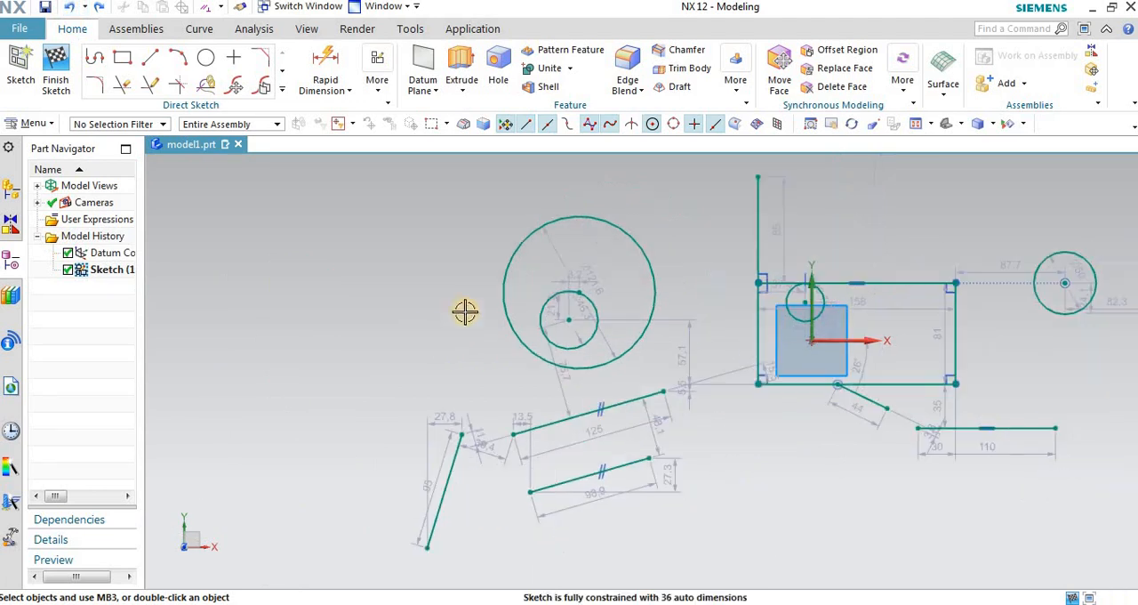
{"action": "scroll", "coordinate": [607, 356], "scroll_direction": "up", "scroll_amount": 1}
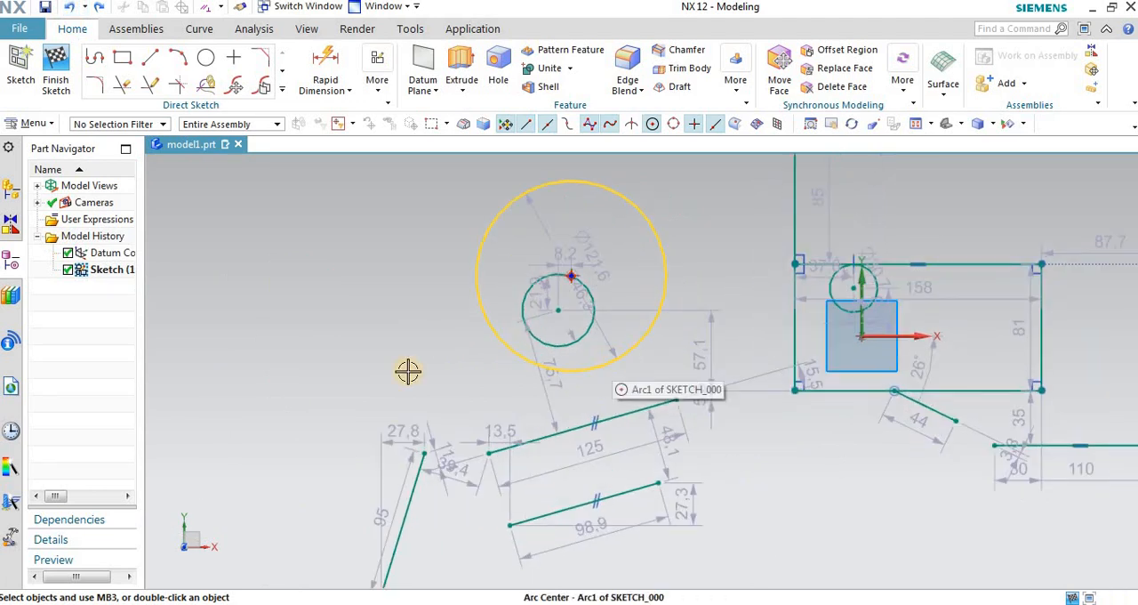
Step: Open the Geometric Constraints dialog
{"action": "left_click", "coordinate": [379, 77]}
{"action": "left_click", "coordinate": [397, 131]}
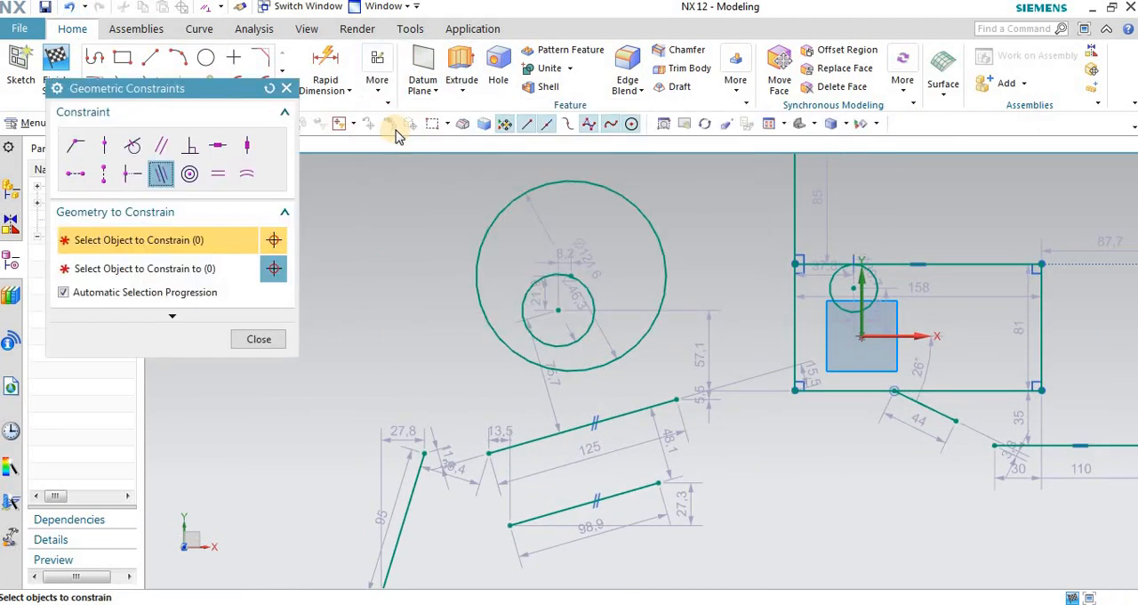
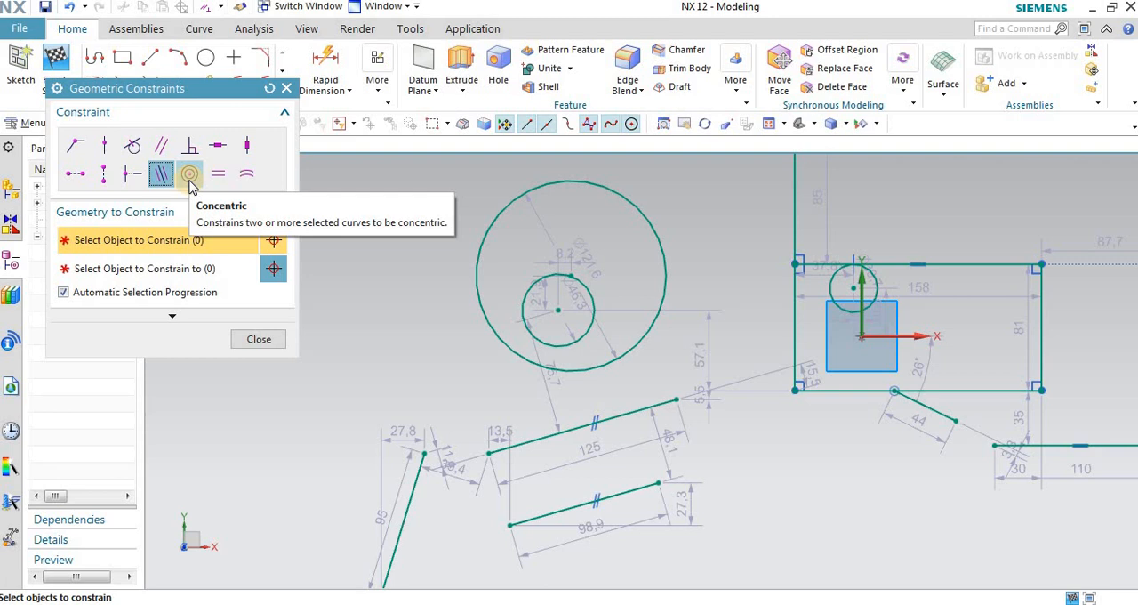
Step: Try a Concentric constraint between the large circle and the small circle inside it, and undo it
{"action": "left_click", "coordinate": [192, 174]}
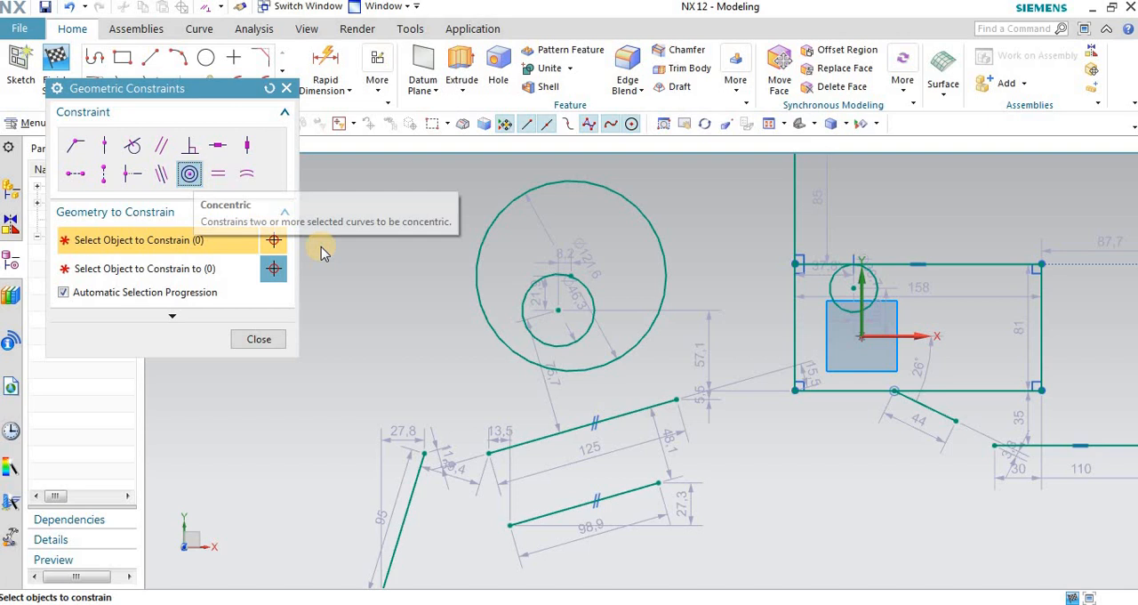
{"action": "scroll", "coordinate": [635, 189], "scroll_direction": "down", "scroll_amount": 1}
{"action": "left_click", "coordinate": [628, 199]}
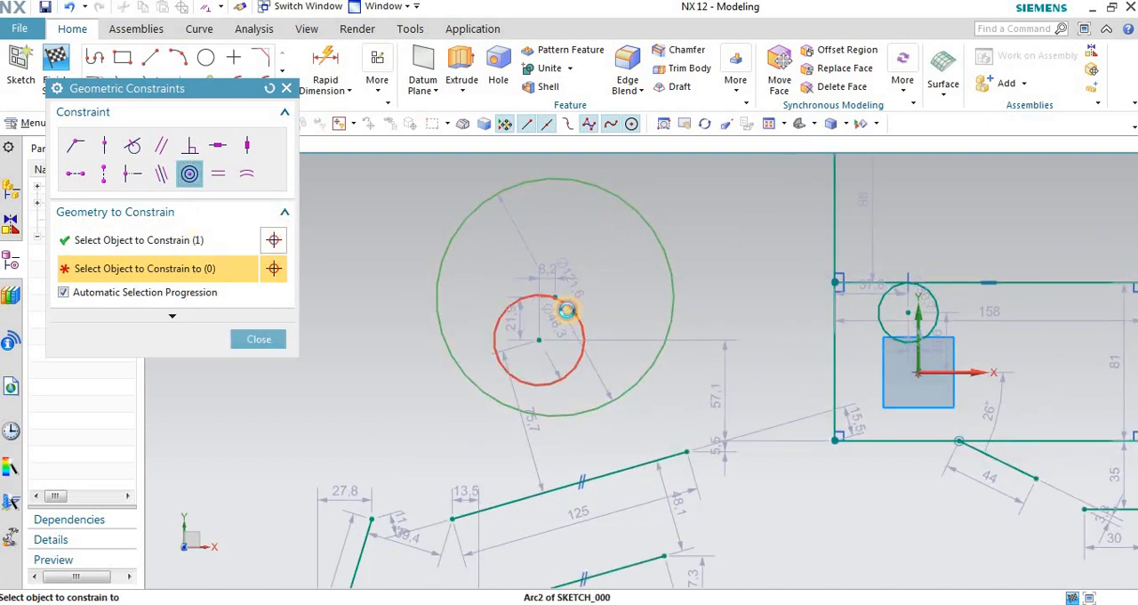
{"action": "left_click", "coordinate": [565, 307]}
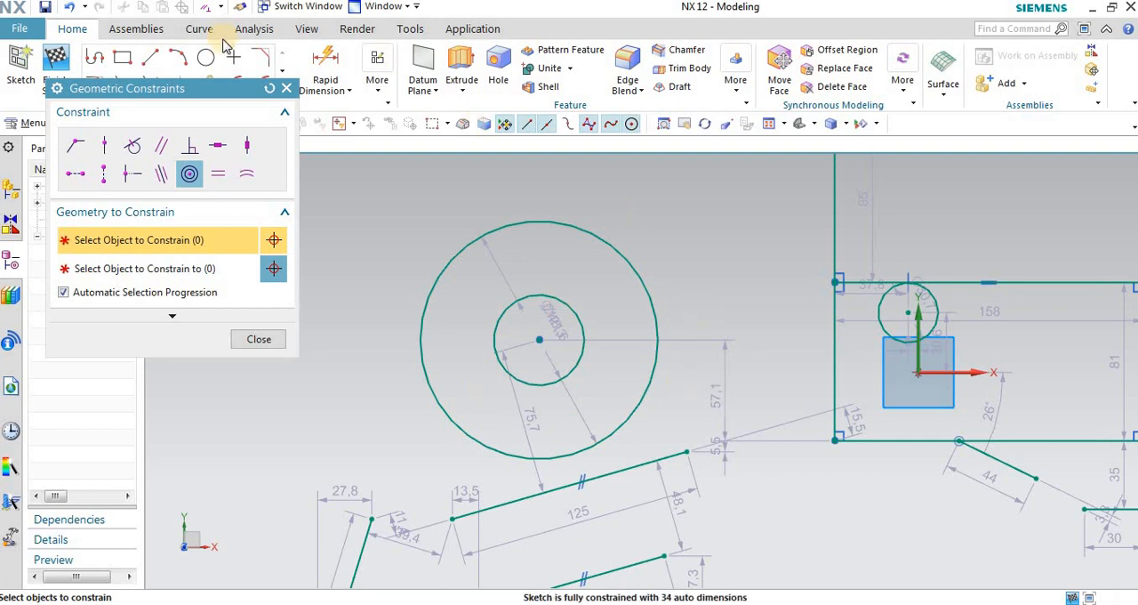
{"action": "left_click", "coordinate": [68, 8]}
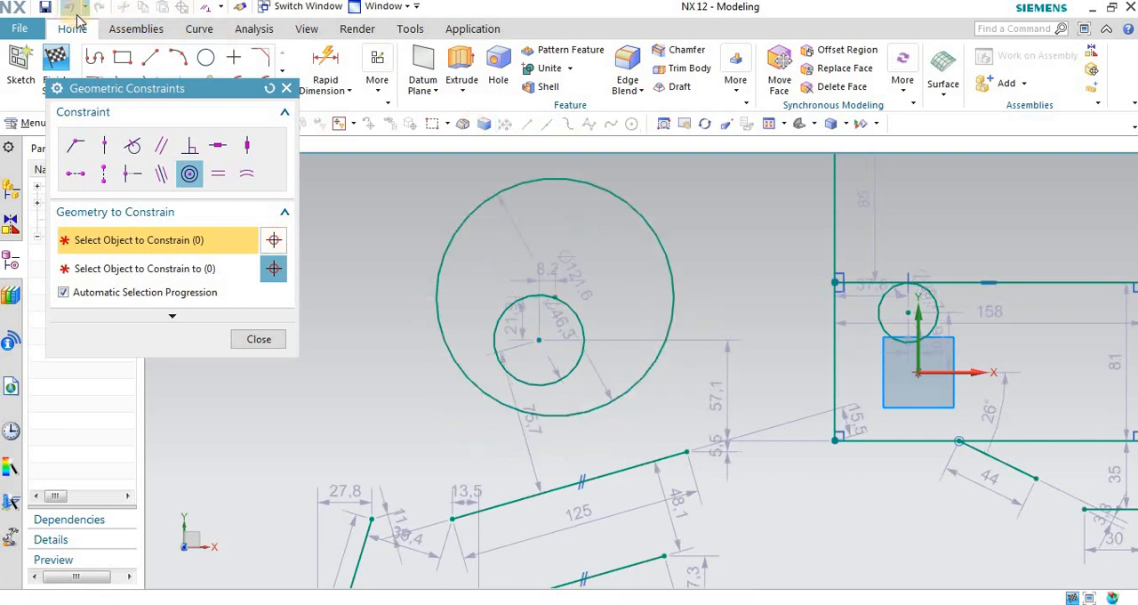
Step: Reopen Geometric Constraints and make the large circle concentric with the small circle inside it
{"action": "left_click", "coordinate": [385, 72]}
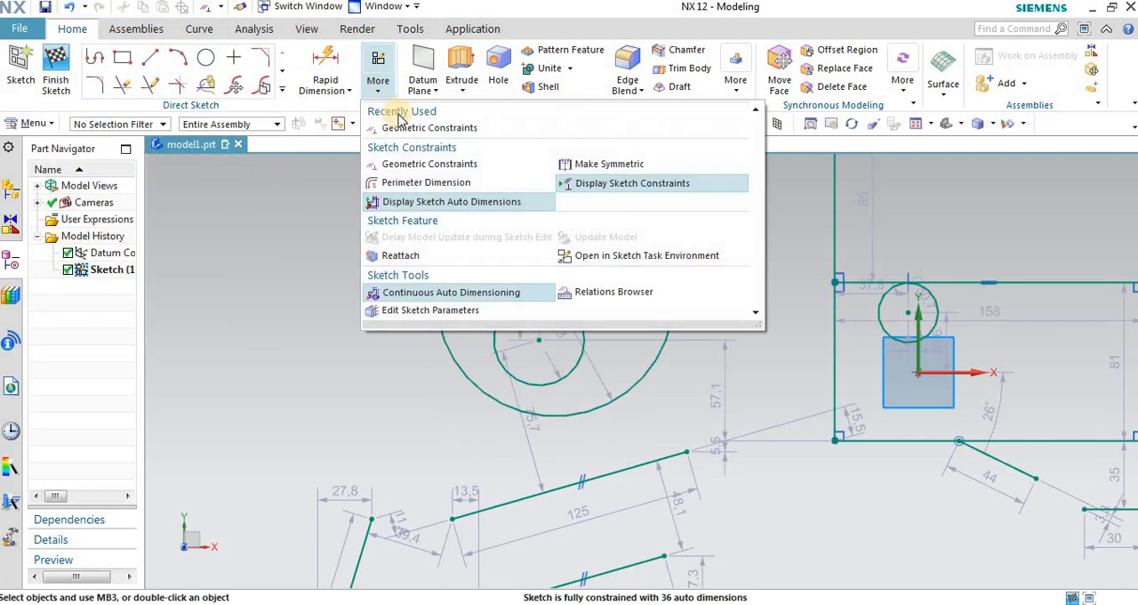
{"action": "left_click", "coordinate": [404, 130]}
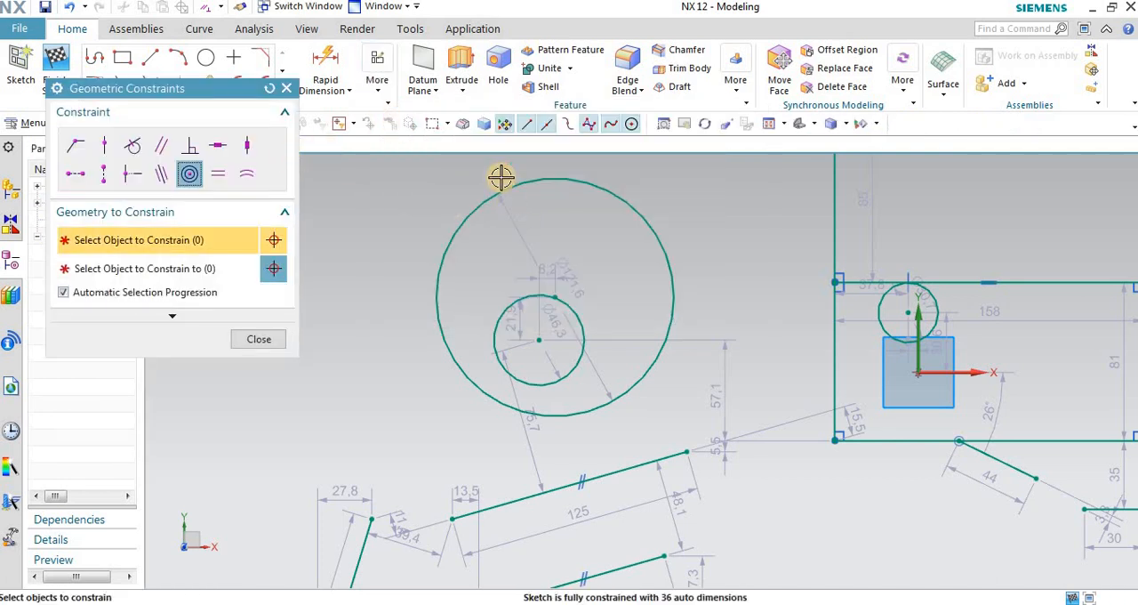
{"action": "left_click", "coordinate": [471, 208]}
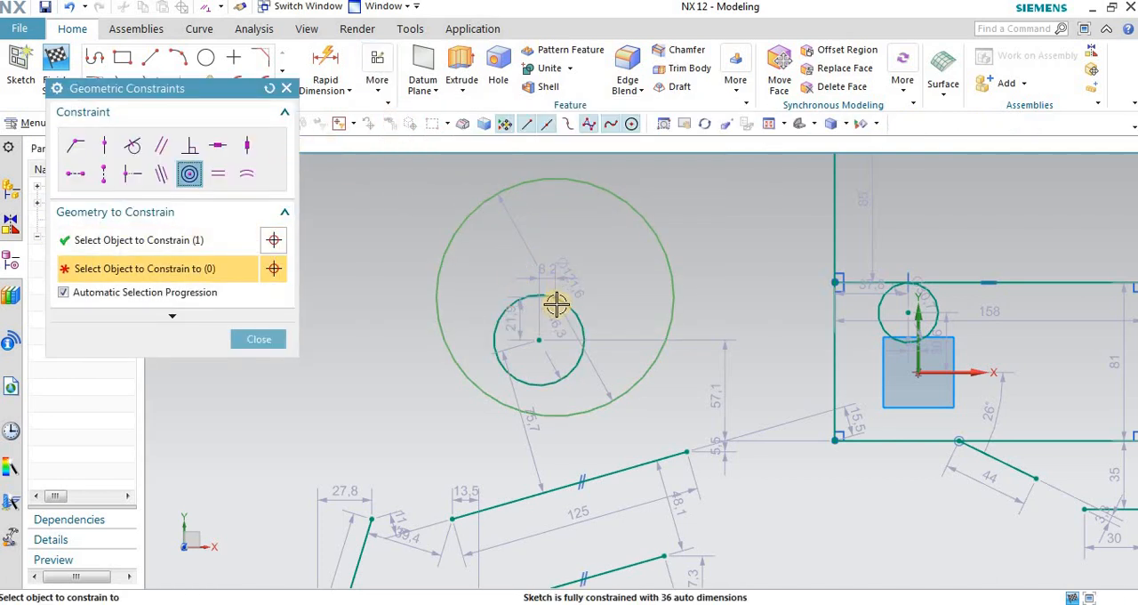
{"action": "left_click", "coordinate": [576, 313]}
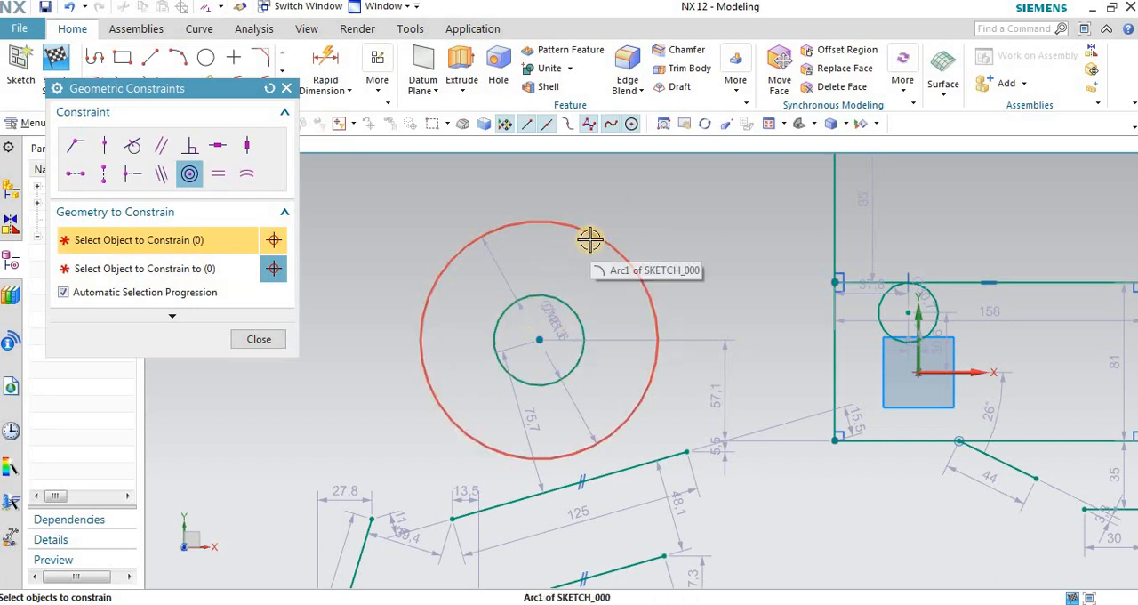
Step: Try a Concentric constraint from the large circle to the separate circle between the two rectangles, close the constraints dialog and undo it
{"action": "scroll", "coordinate": [462, 222], "scroll_direction": "down", "scroll_amount": 3}
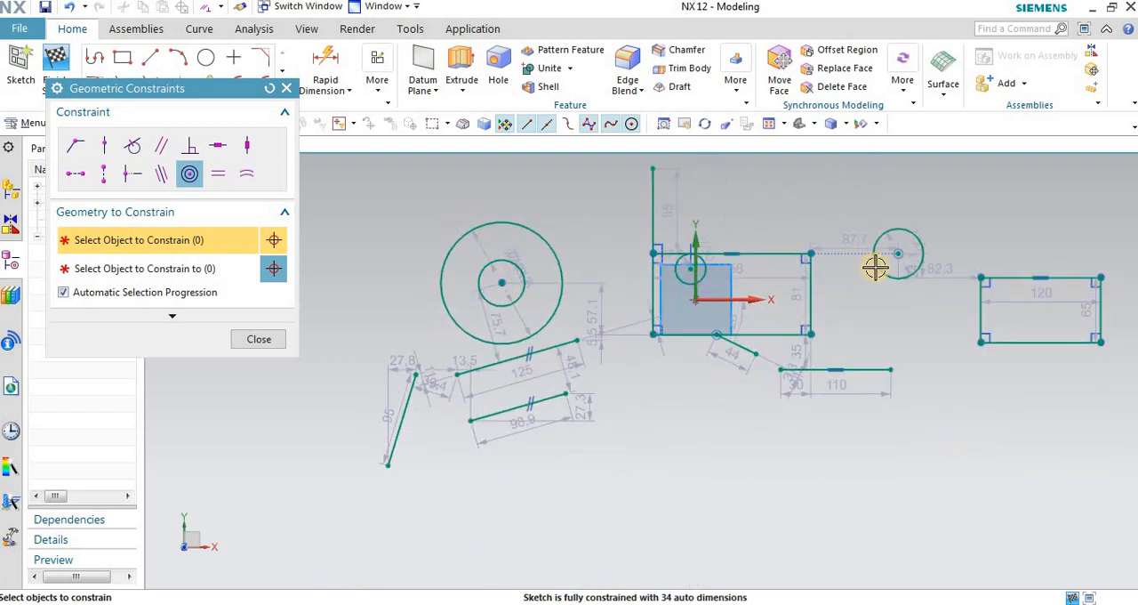
{"action": "scroll", "coordinate": [876, 266], "scroll_direction": "up", "scroll_amount": 2}
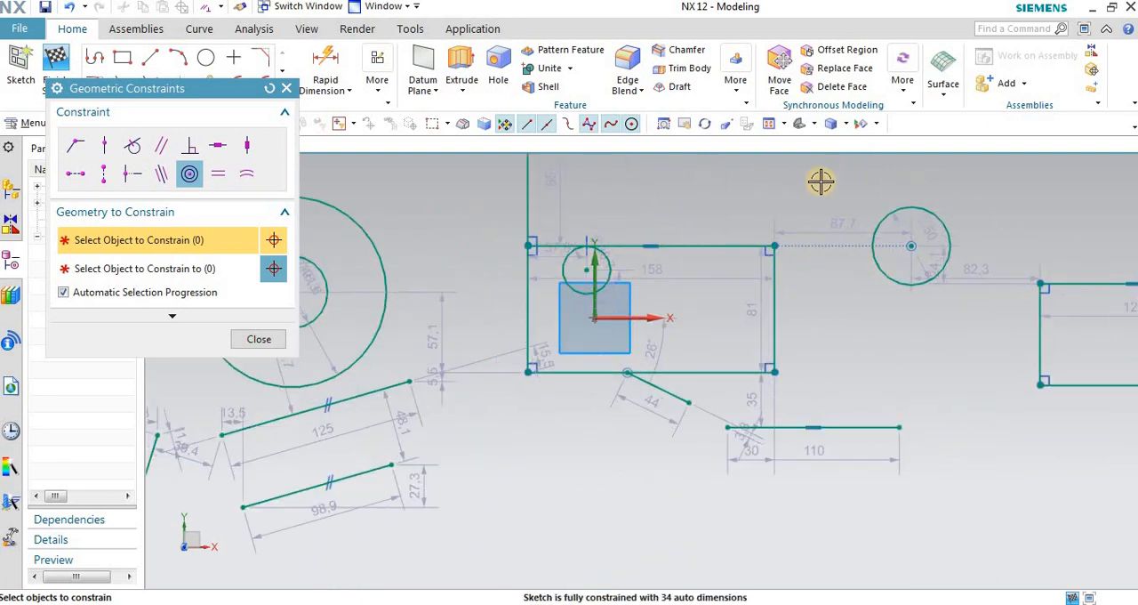
{"action": "scroll", "coordinate": [640, 205], "scroll_direction": "down", "scroll_amount": 3}
{"action": "scroll", "coordinate": [417, 222], "scroll_direction": "up", "scroll_amount": 2}
{"action": "left_click", "coordinate": [479, 223]}
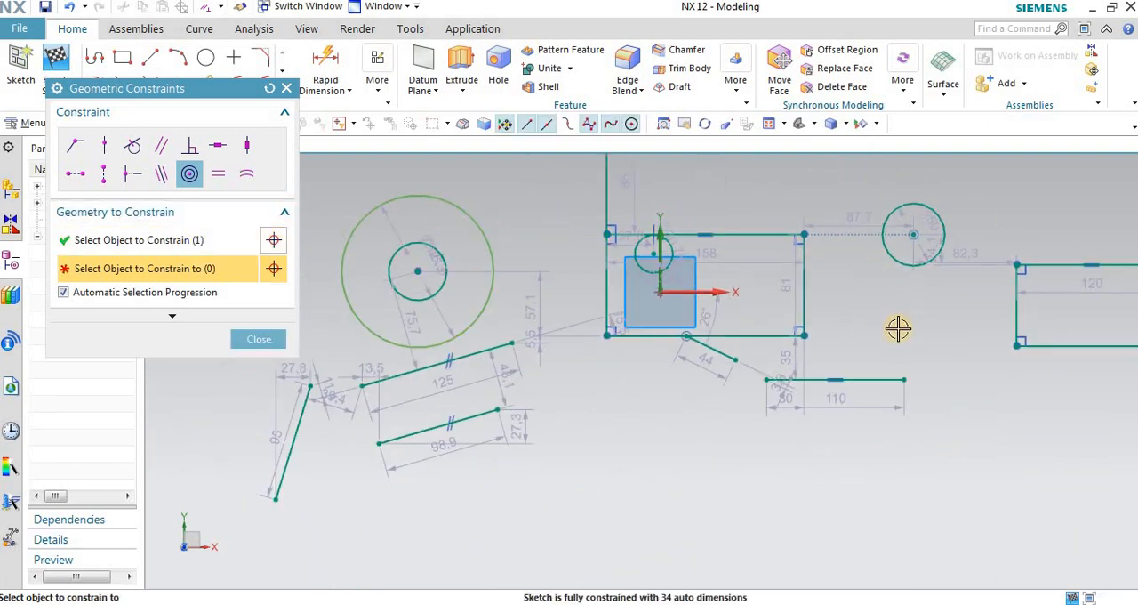
{"action": "left_click", "coordinate": [947, 223]}
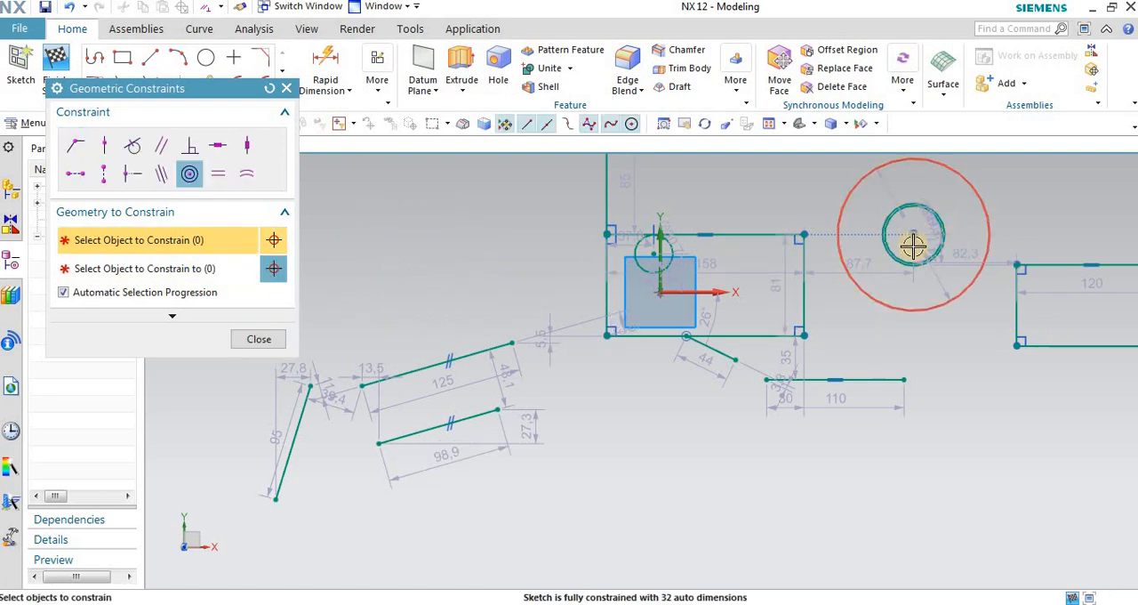
{"action": "scroll", "coordinate": [955, 221], "scroll_direction": "up", "scroll_amount": 2}
{"action": "scroll", "coordinate": [953, 220], "scroll_direction": "down", "scroll_amount": 2}
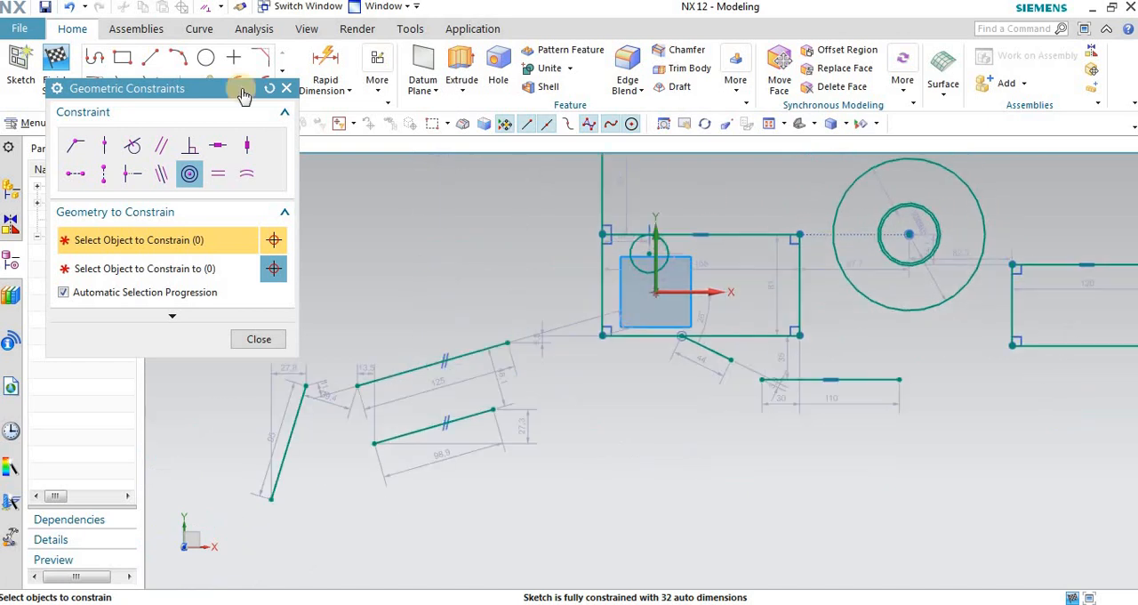
{"action": "left_click", "coordinate": [280, 88]}
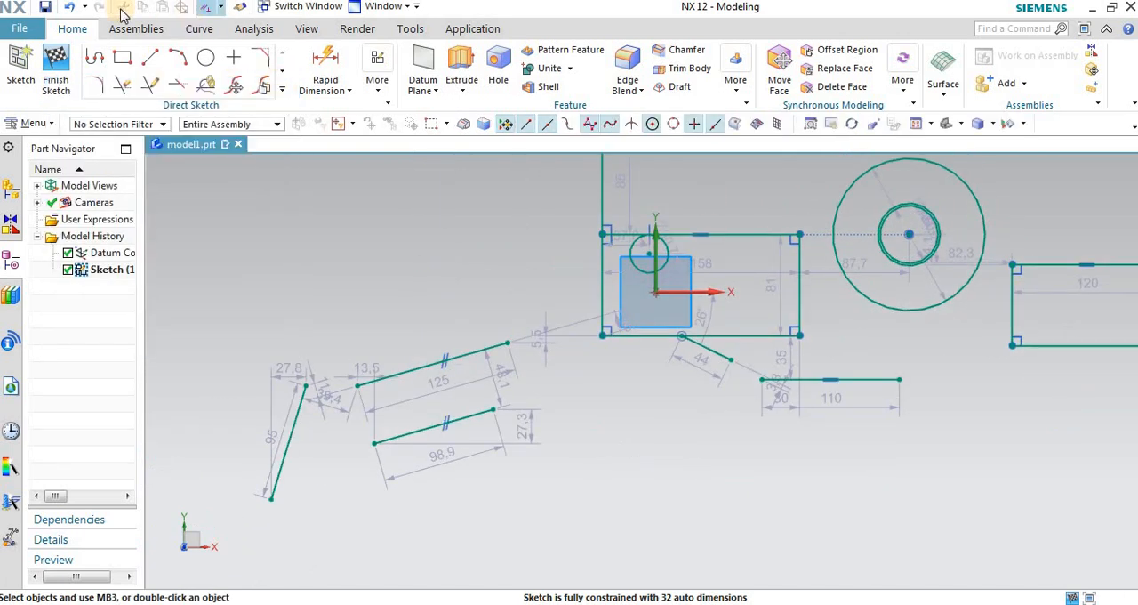
{"action": "left_click", "coordinate": [70, 8]}
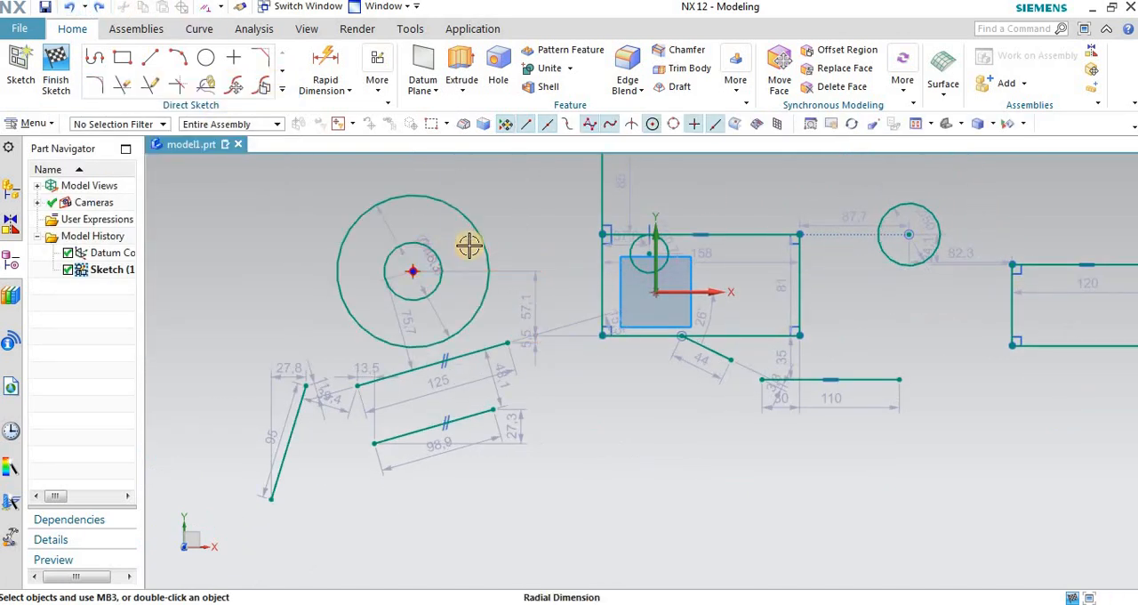
Step: Apply an Equal Length constraint from the lower slanted parallel line to the upper one below the concentric circles
{"action": "scroll", "coordinate": [468, 246], "scroll_direction": "up", "scroll_amount": 1}
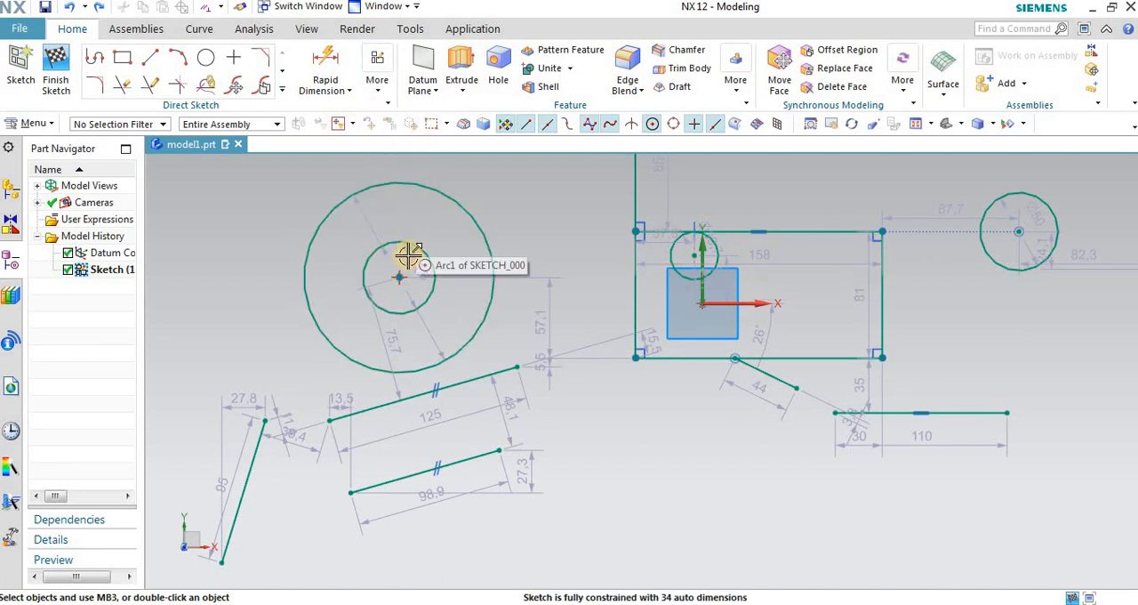
{"action": "left_click", "coordinate": [377, 73]}
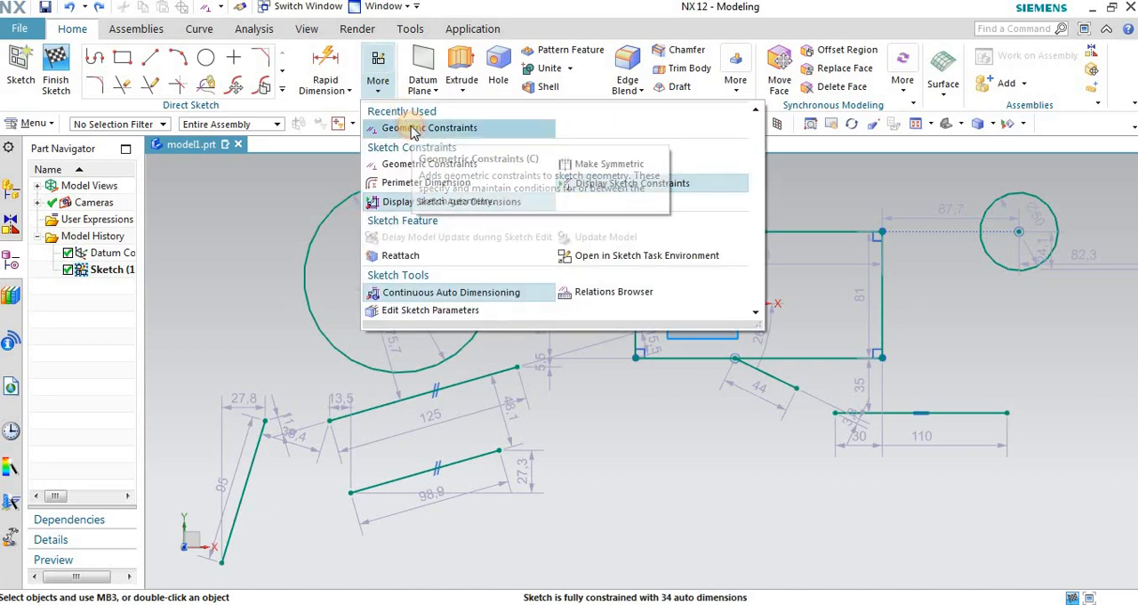
{"action": "left_click", "coordinate": [409, 128]}
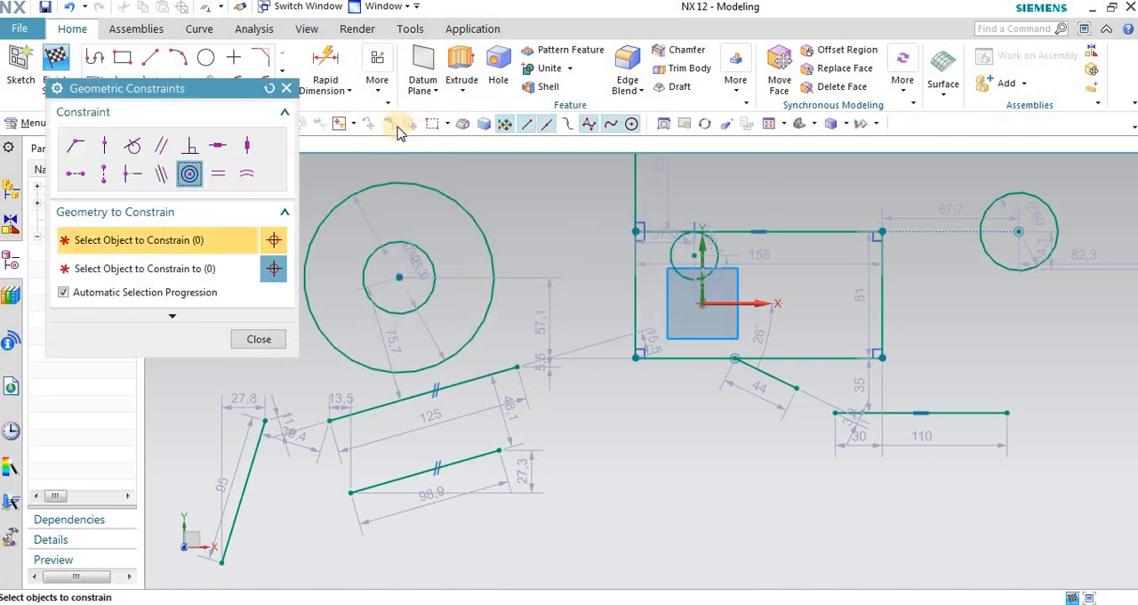
{"action": "left_click", "coordinate": [223, 181]}
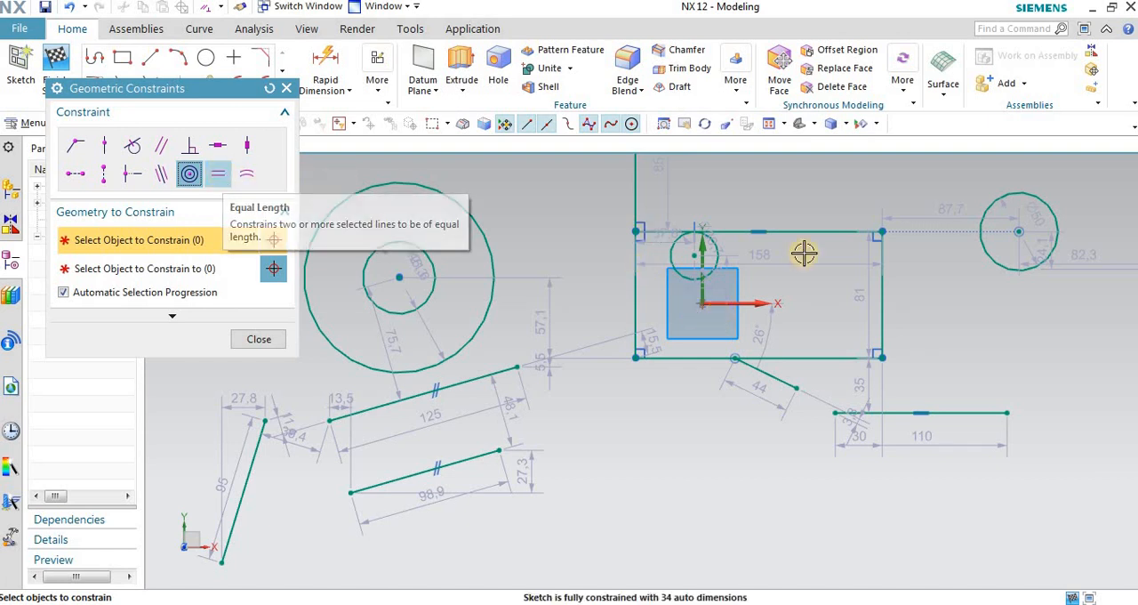
{"action": "scroll", "coordinate": [897, 262], "scroll_direction": "down", "scroll_amount": 2}
{"action": "scroll", "coordinate": [600, 383], "scroll_direction": "up", "scroll_amount": 3}
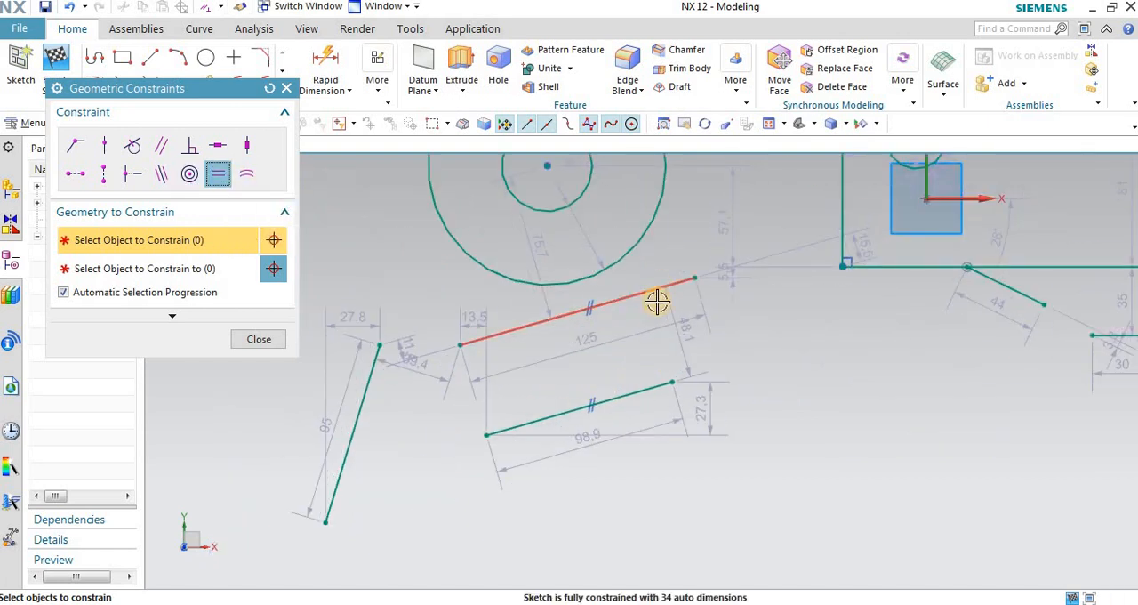
{"action": "left_click", "coordinate": [646, 377]}
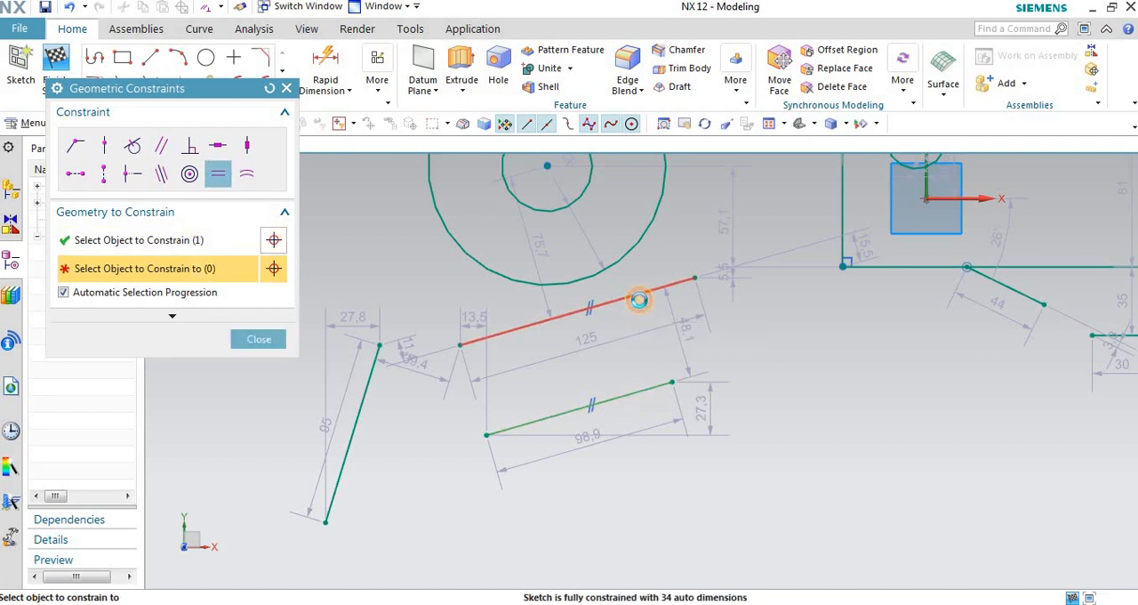
{"action": "left_click", "coordinate": [639, 299]}
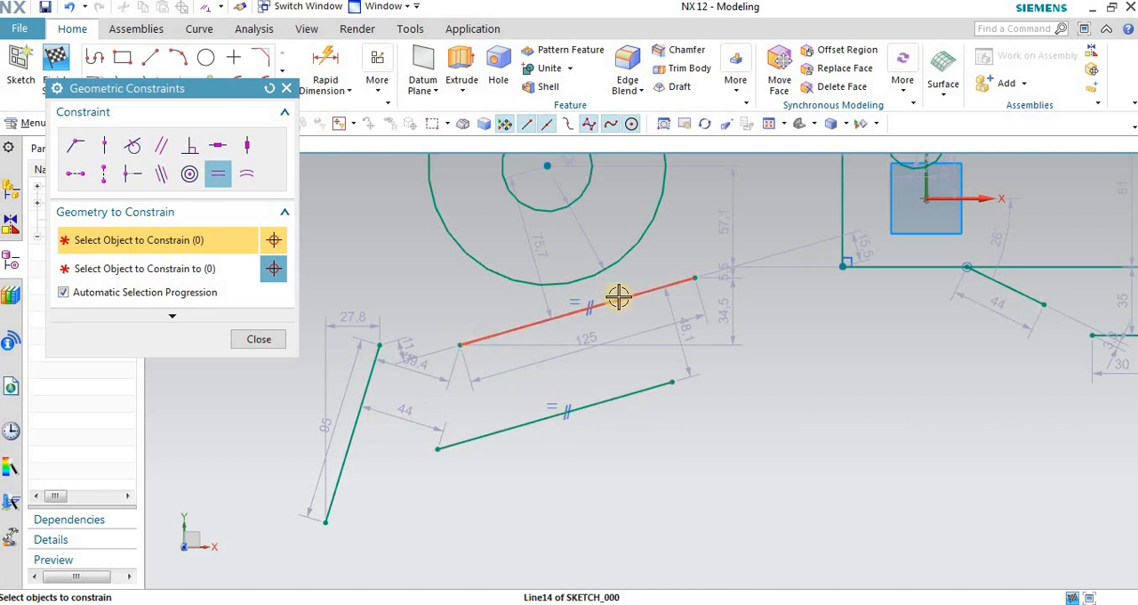
Step: Add endpoint-to-endpoint Rapid Dimensions for the lengths of both equal slanted lines, and close the dimension dialog
{"action": "left_click", "coordinate": [325, 63]}
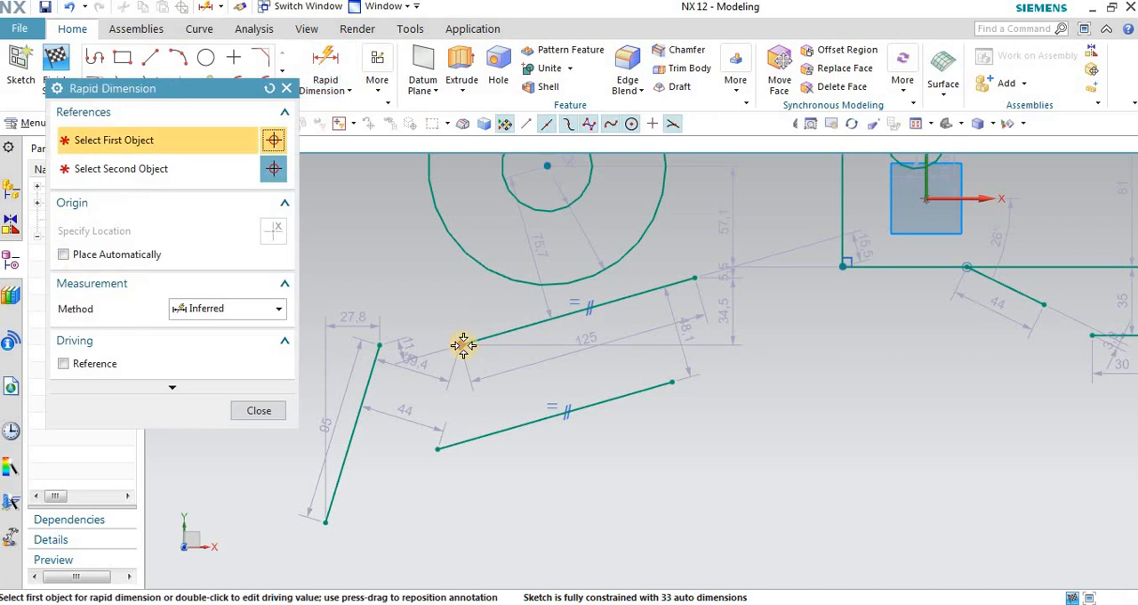
{"action": "left_click", "coordinate": [461, 345]}
{"action": "left_click", "coordinate": [694, 279]}
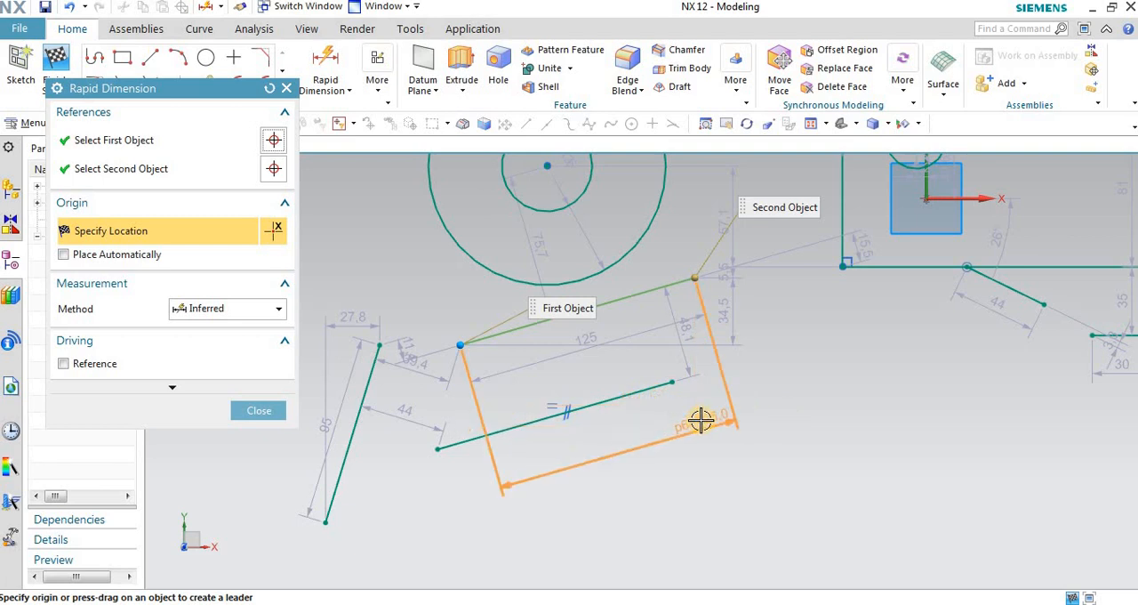
{"action": "left_click", "coordinate": [809, 457]}
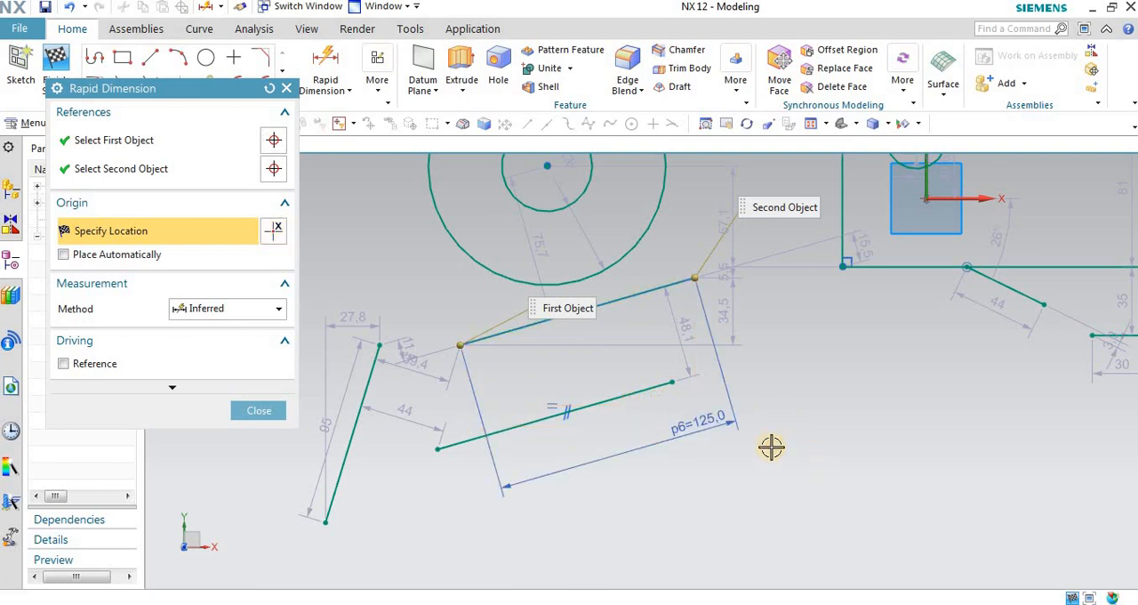
{"action": "left_click", "coordinate": [435, 449]}
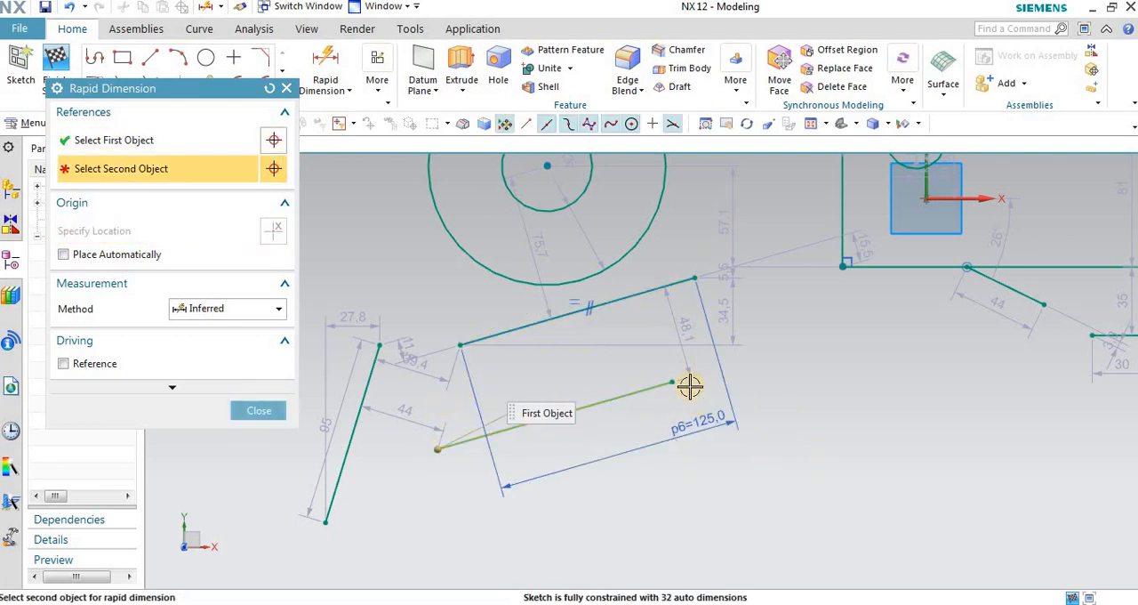
{"action": "left_click", "coordinate": [673, 382]}
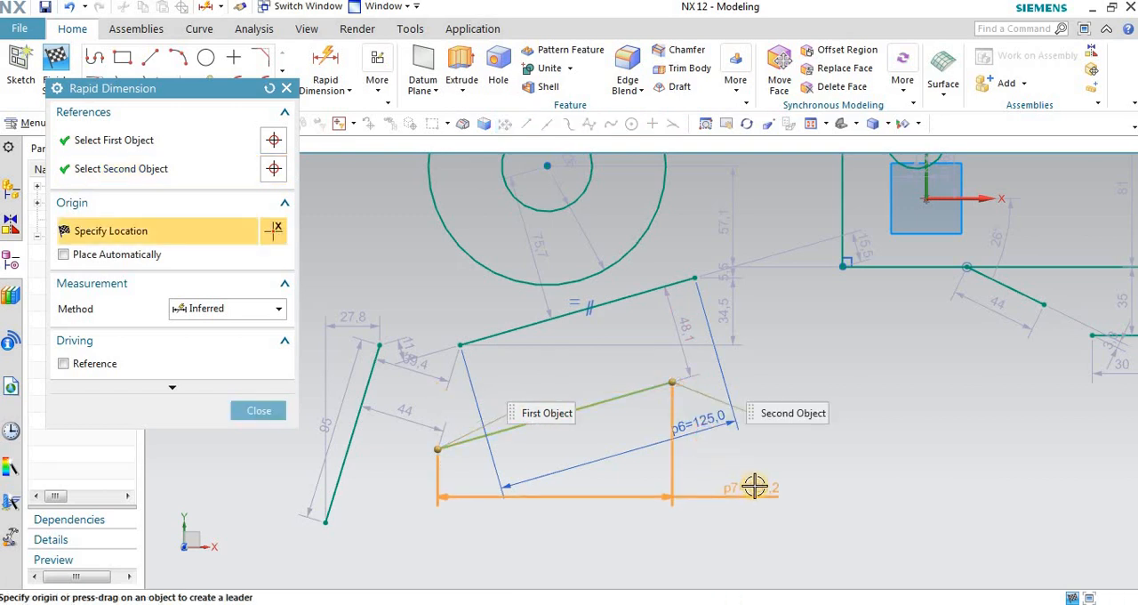
{"action": "left_click", "coordinate": [702, 488]}
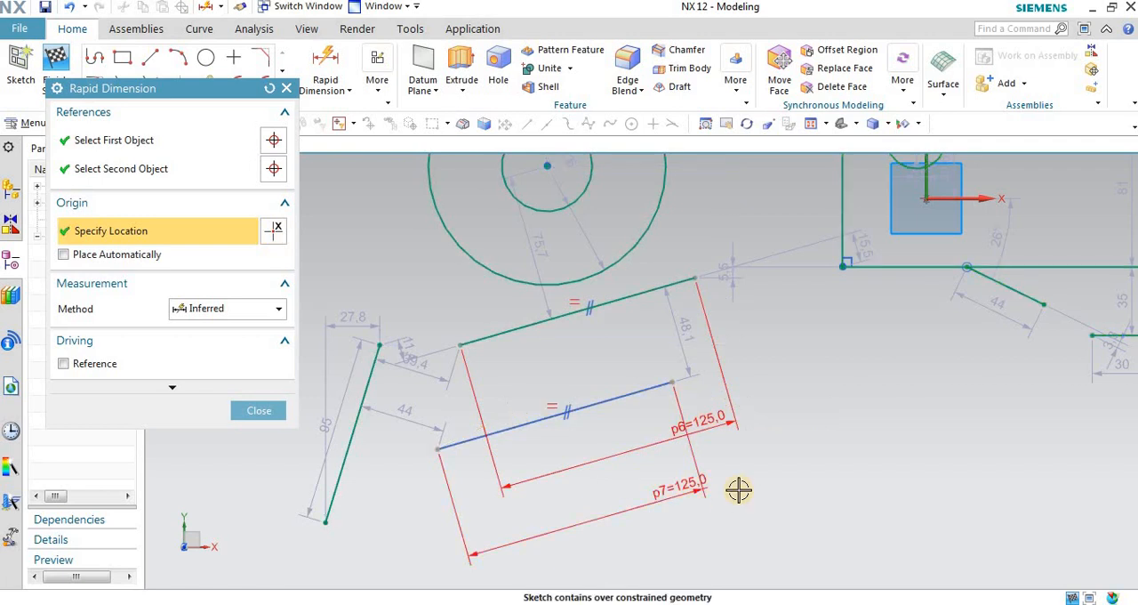
{"action": "left_click", "coordinate": [287, 92]}
Step: Delete the two added length dimensions from the equal slanted lines
{"action": "scroll", "coordinate": [742, 353], "scroll_direction": "down", "scroll_amount": 1}
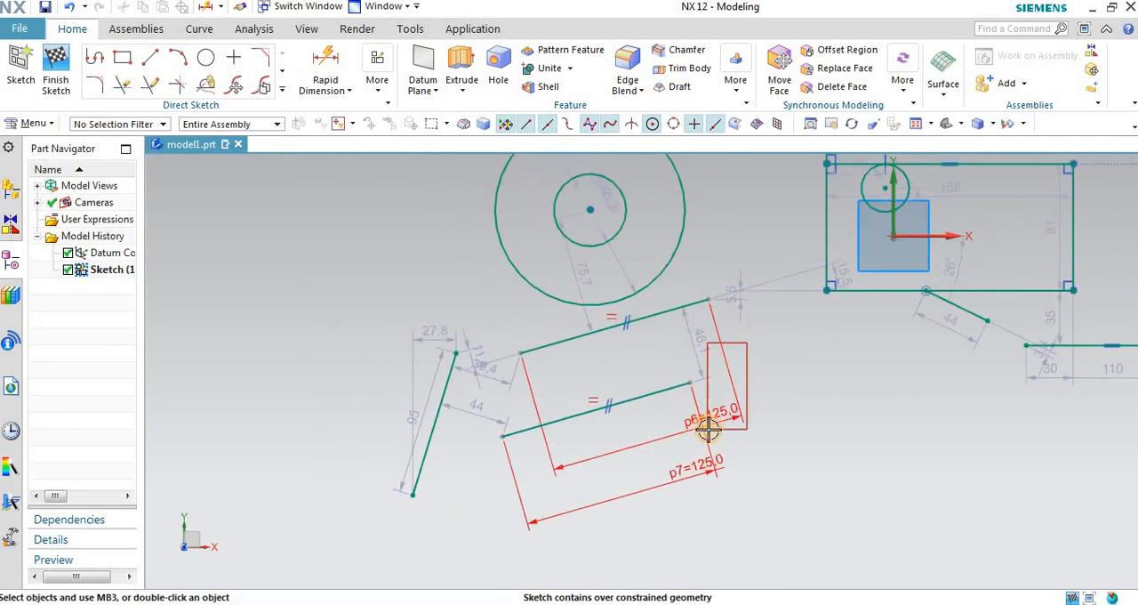
{"action": "left_click", "coordinate": [734, 384]}
{"action": "key", "text": "Delete"}
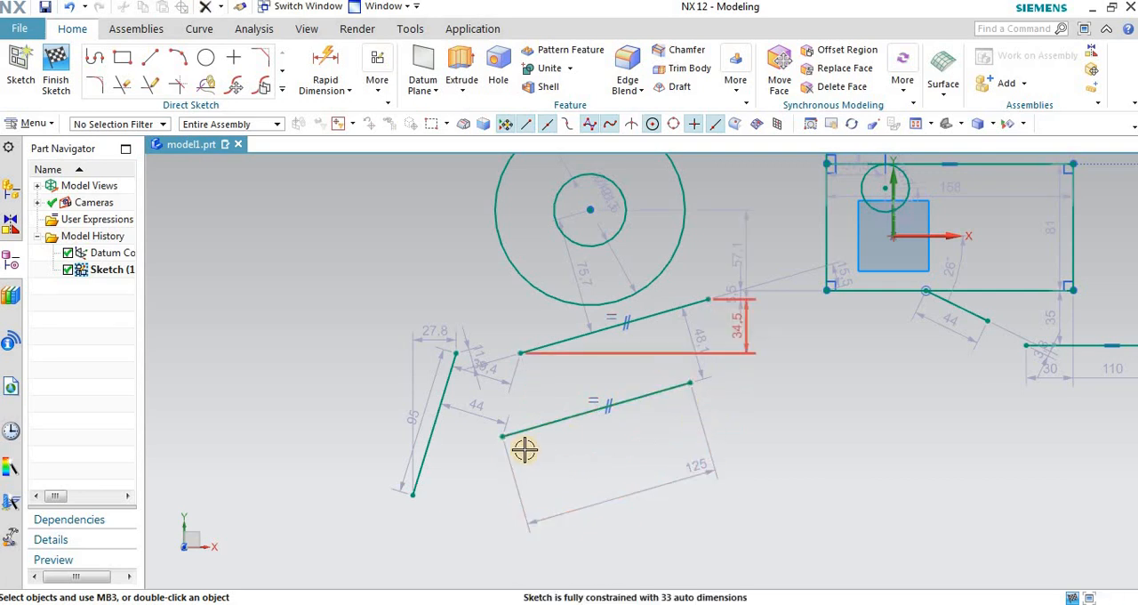
Step: Apply an Equal Radius constraint between the small inner circle and the large circle around it
{"action": "scroll", "coordinate": [615, 394], "scroll_direction": "down", "scroll_amount": 1}
{"action": "scroll", "coordinate": [673, 406], "scroll_direction": "up", "scroll_amount": 1}
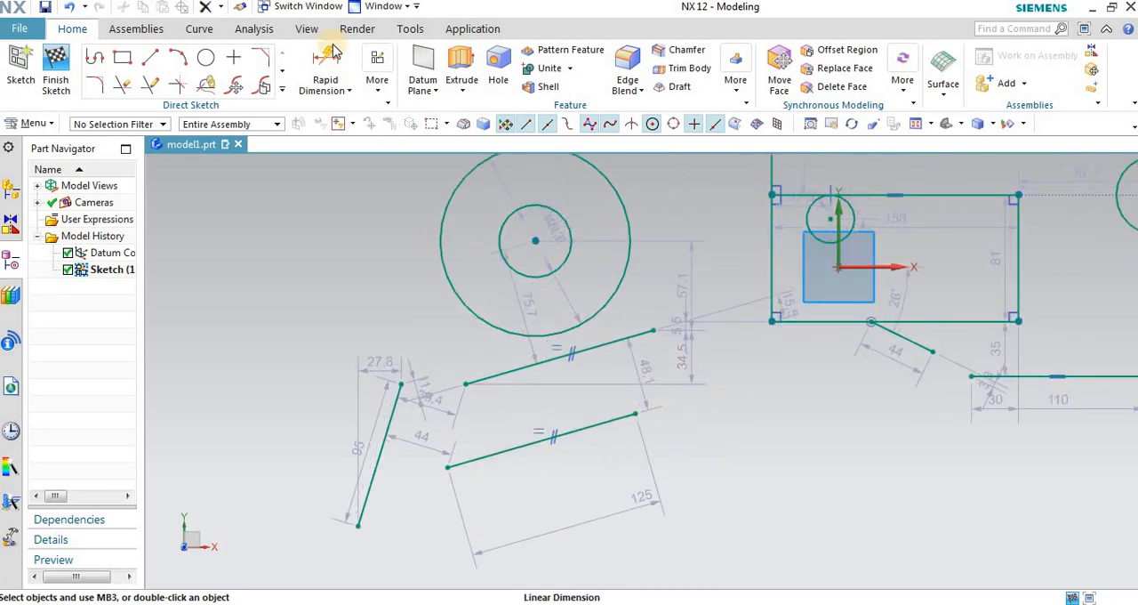
{"action": "left_click", "coordinate": [377, 82]}
{"action": "left_click", "coordinate": [401, 127]}
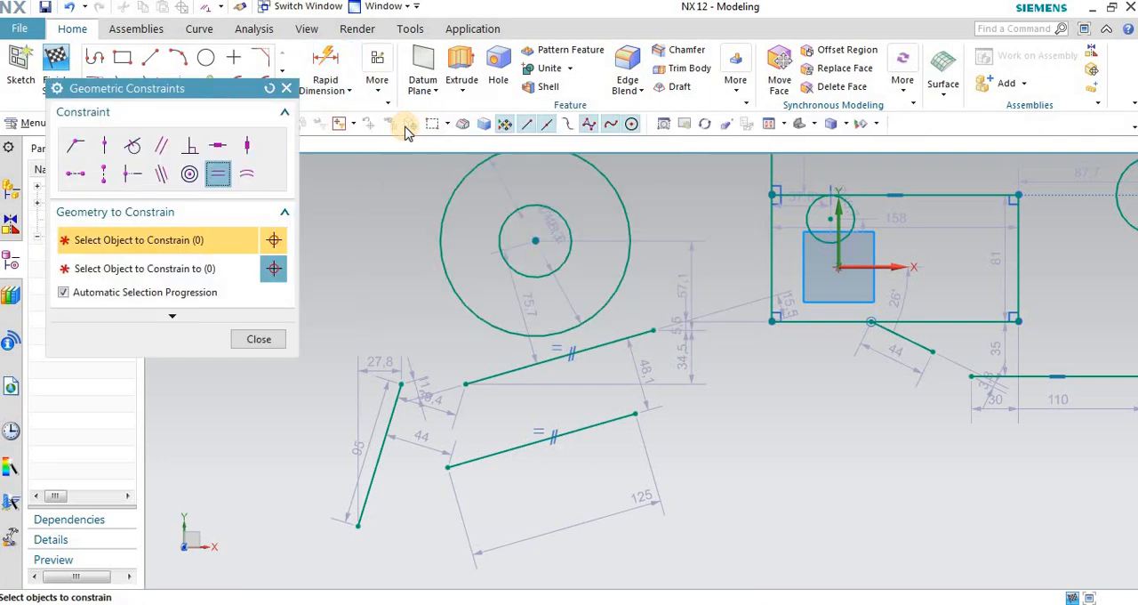
{"action": "left_click", "coordinate": [249, 174]}
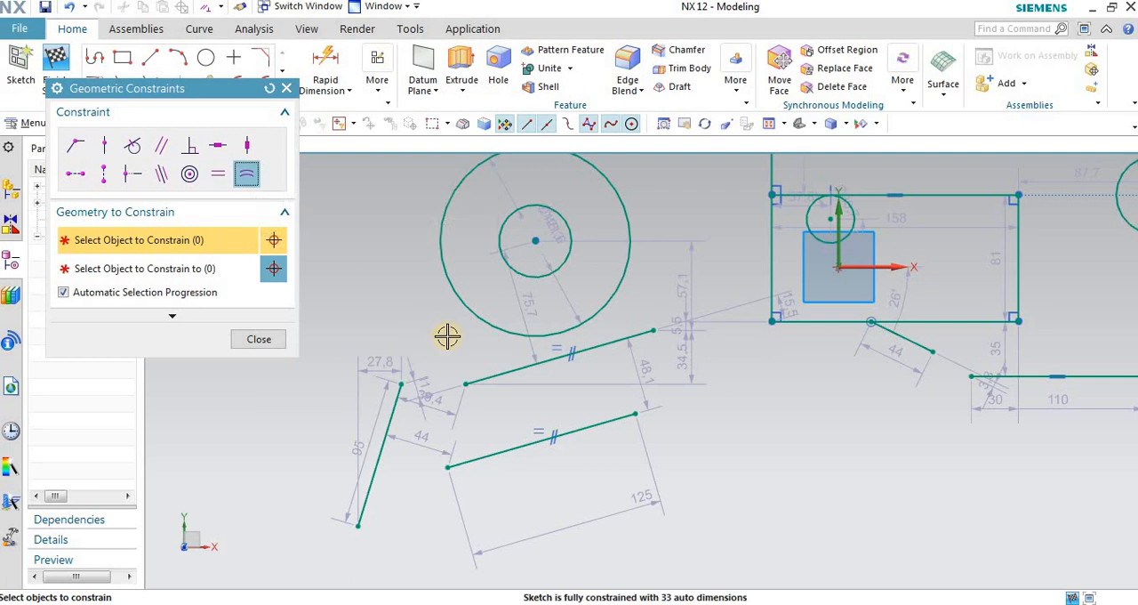
{"action": "scroll", "coordinate": [450, 249], "scroll_direction": "up", "scroll_amount": 3}
{"action": "left_click", "coordinate": [563, 254]}
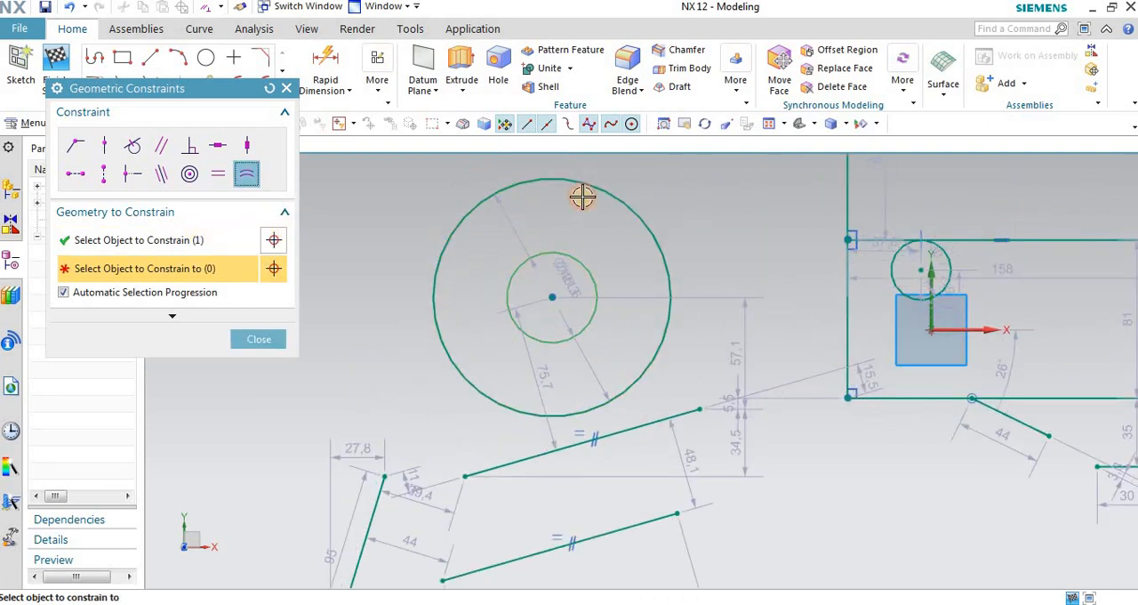
{"action": "left_click", "coordinate": [591, 187]}
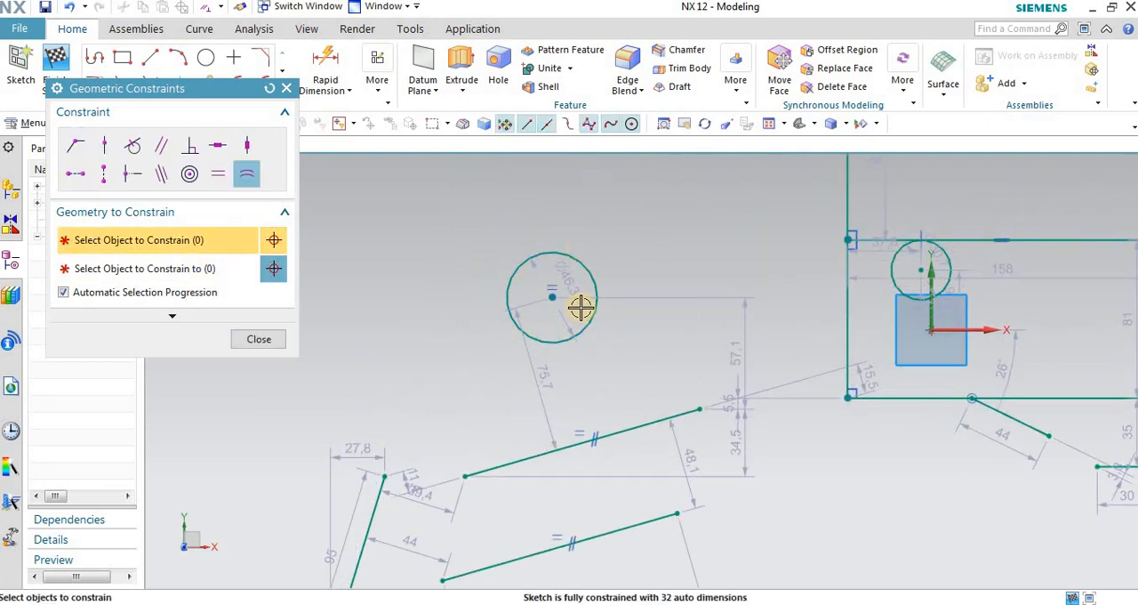
{"action": "scroll", "coordinate": [579, 305], "scroll_direction": "up", "scroll_amount": 3}
{"action": "scroll", "coordinate": [573, 289], "scroll_direction": "down", "scroll_amount": 2}
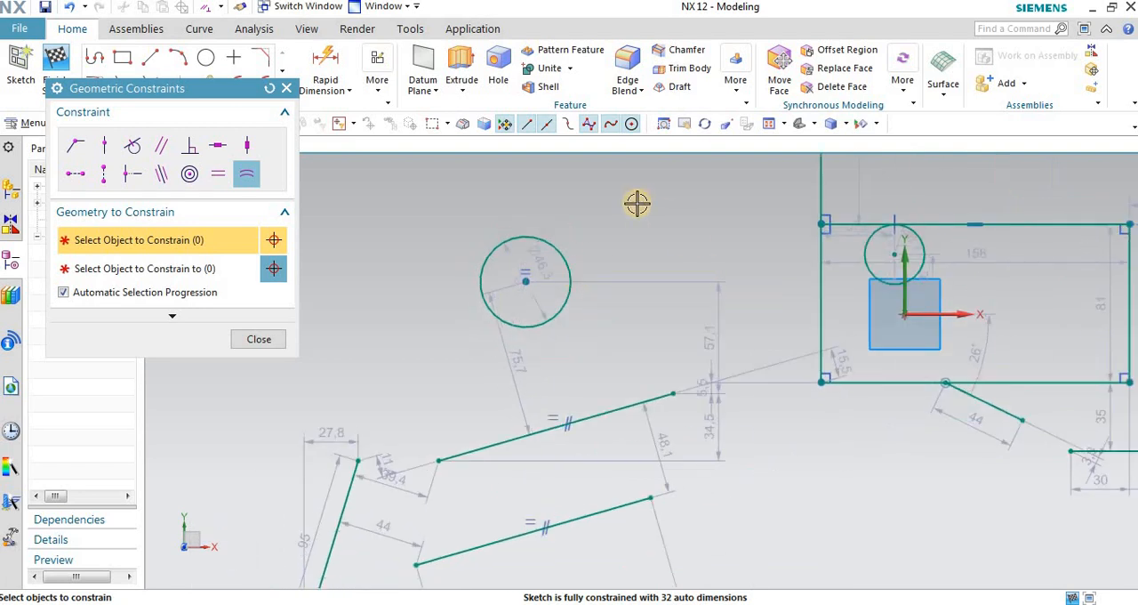
{"action": "scroll", "coordinate": [480, 246], "scroll_direction": "up", "scroll_amount": 2}
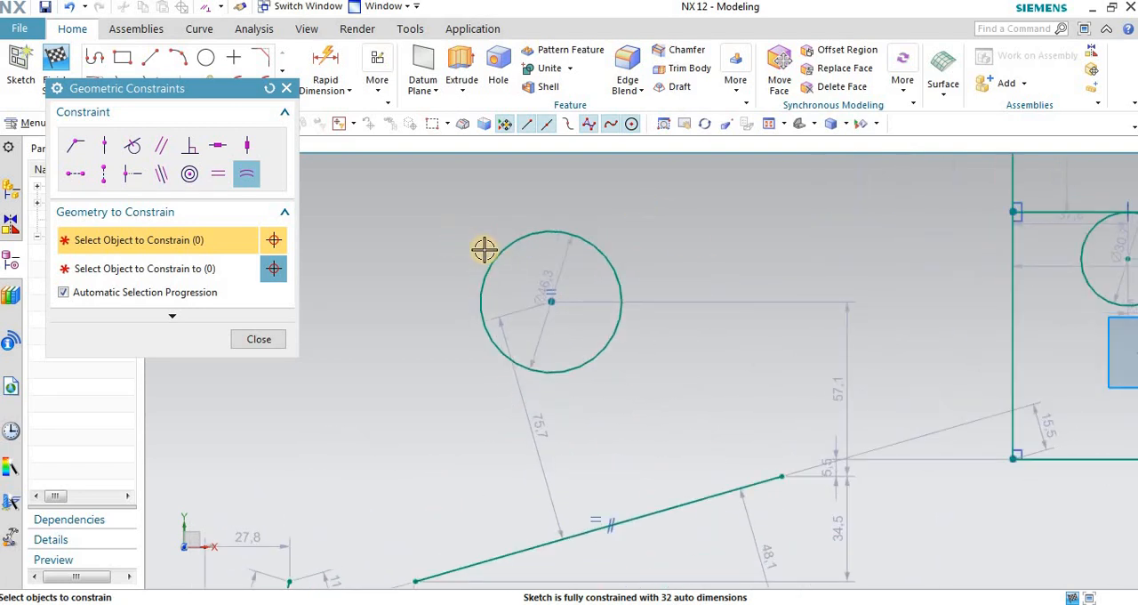
{"action": "scroll", "coordinate": [402, 276], "scroll_direction": "down", "scroll_amount": 2}
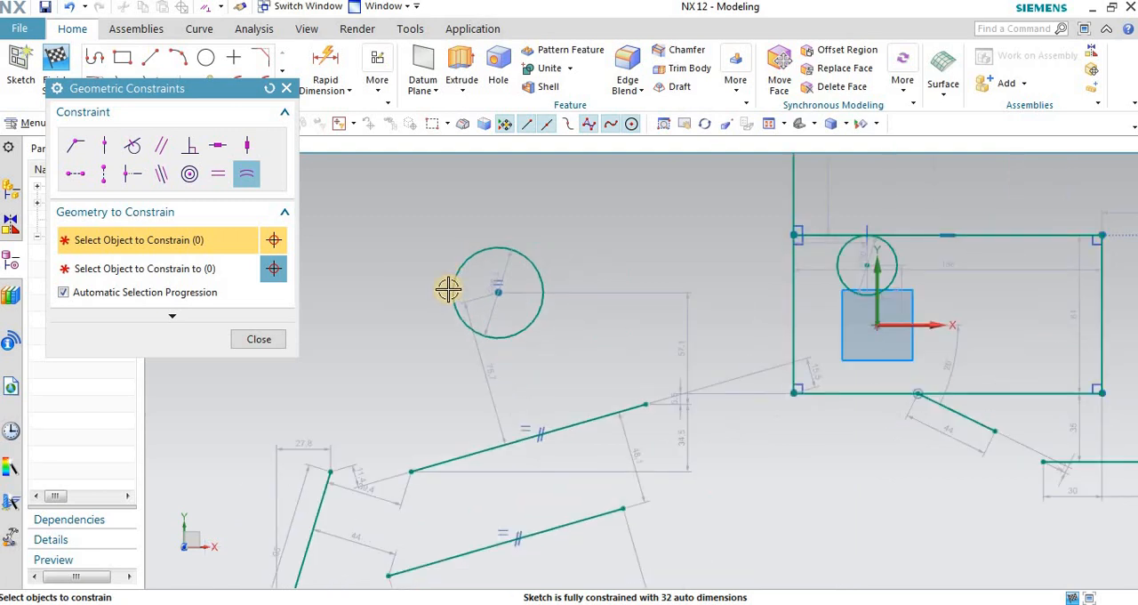
{"action": "scroll", "coordinate": [571, 314], "scroll_direction": "down", "scroll_amount": 1}
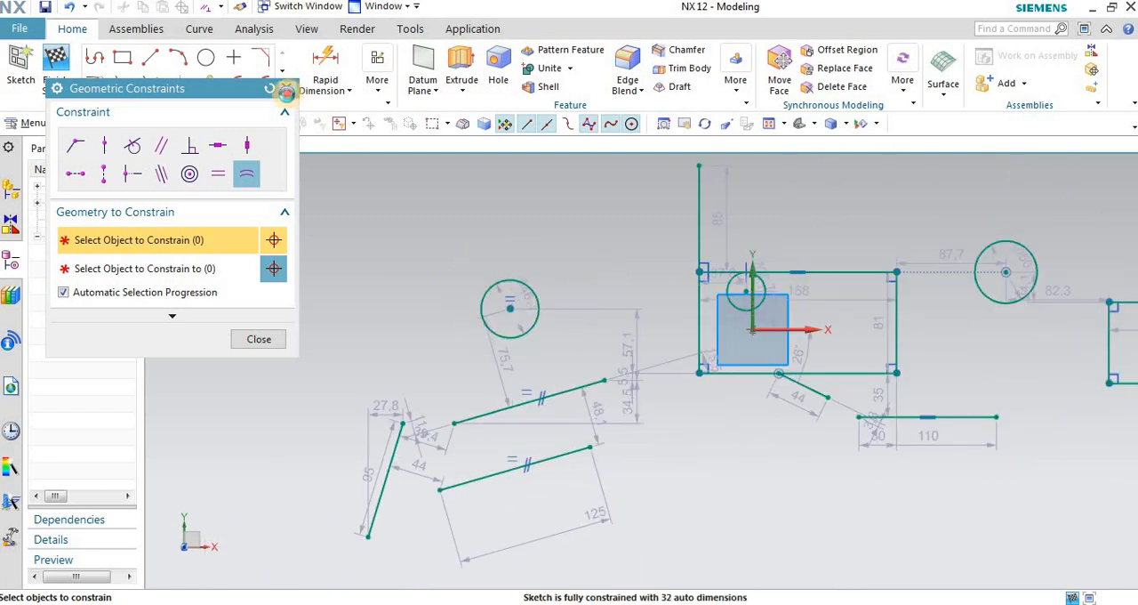
Step: Sketch two separate circles beyond the concentric pair, about 55.6 mm and 100.5 mm in diameter, with the larger one higher and nearer the sketch origin
{"action": "left_click", "coordinate": [286, 92]}
{"action": "left_click", "coordinate": [210, 57]}
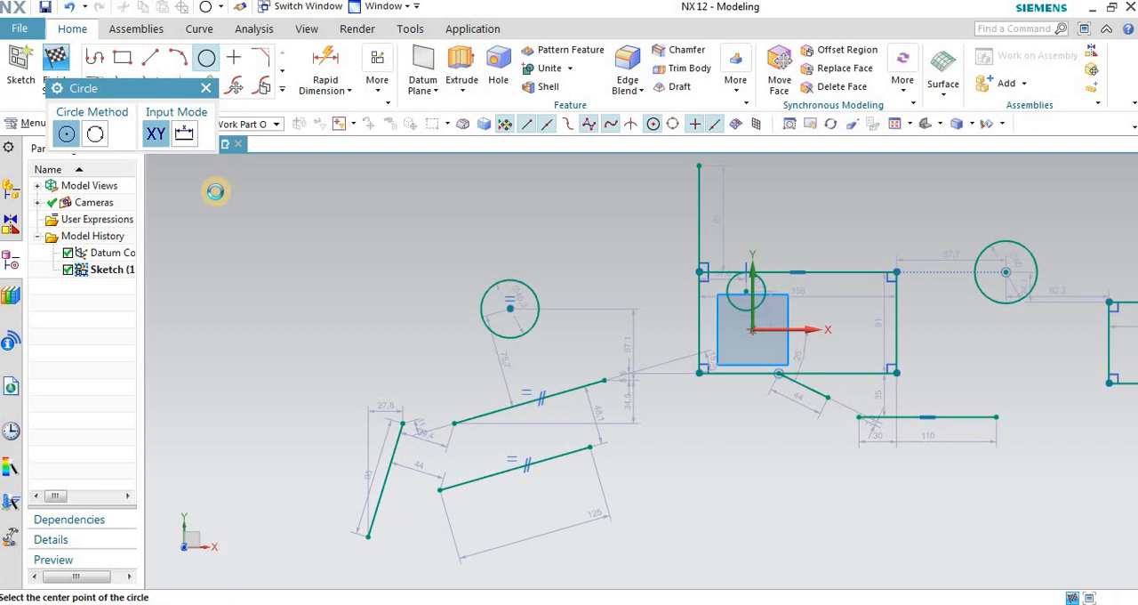
{"action": "left_click", "coordinate": [238, 286]}
{"action": "left_click", "coordinate": [259, 315]}
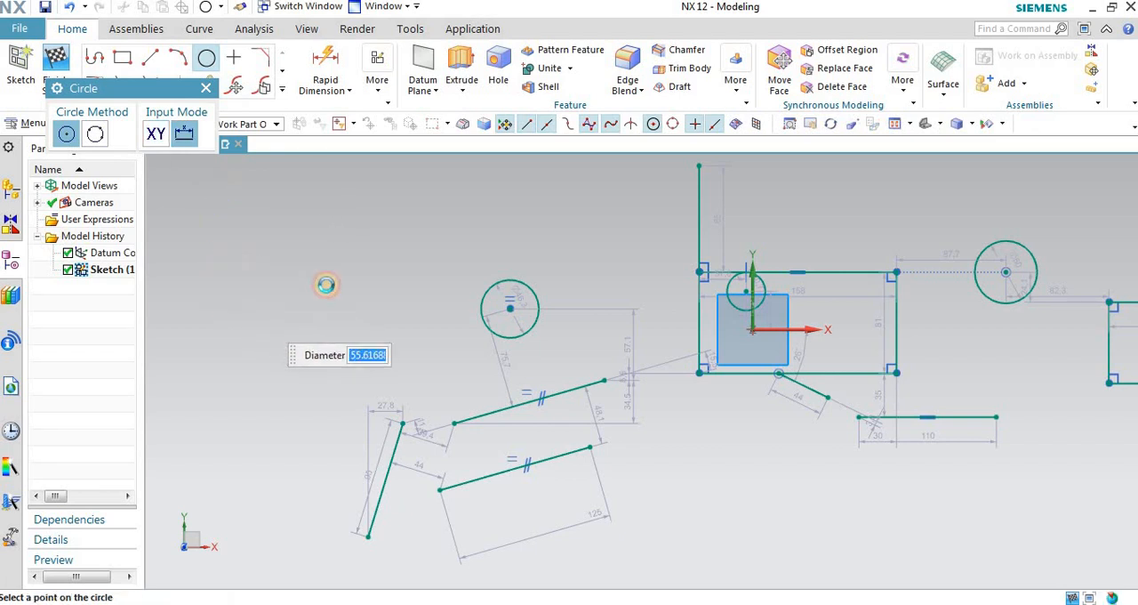
{"action": "left_click", "coordinate": [360, 208]}
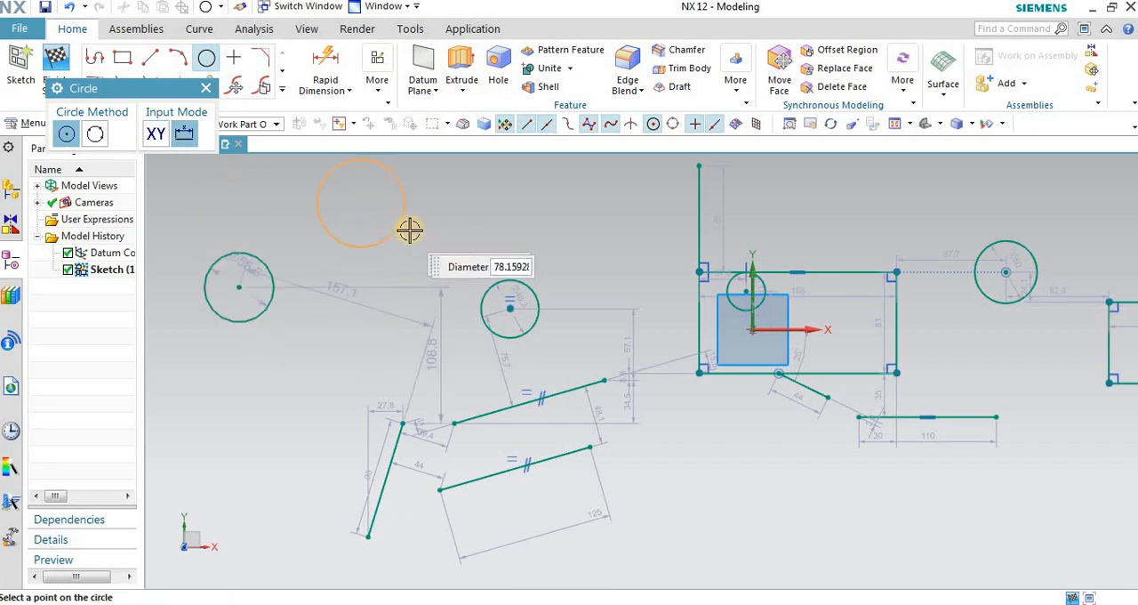
{"action": "scroll", "coordinate": [585, 403], "scroll_direction": "down", "scroll_amount": 2}
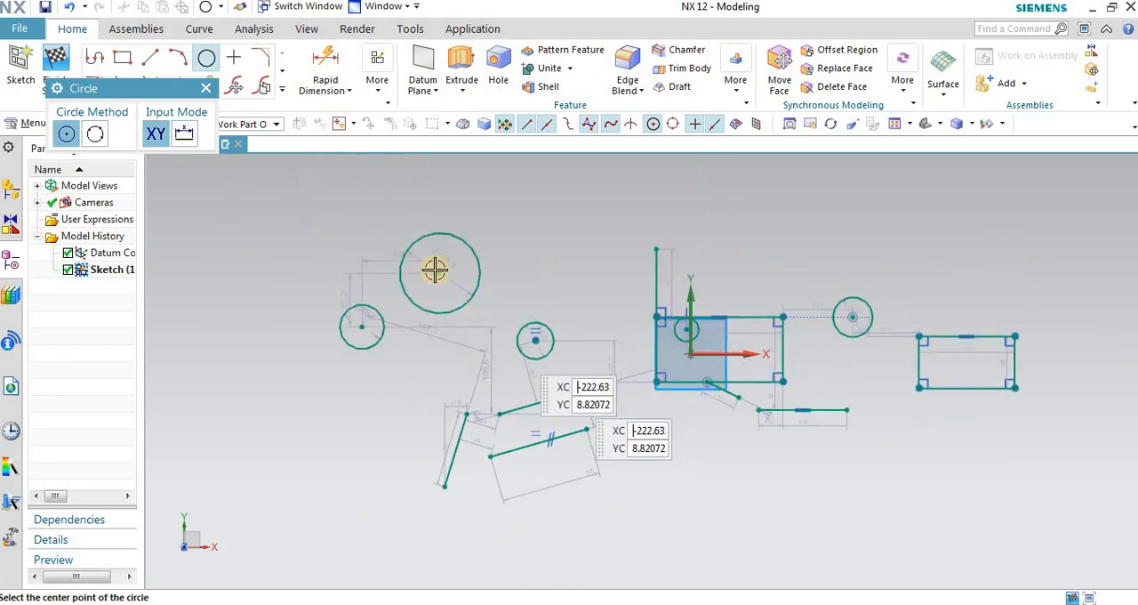
{"action": "scroll", "coordinate": [434, 269], "scroll_direction": "up", "scroll_amount": 2}
{"action": "scroll", "coordinate": [354, 302], "scroll_direction": "up", "scroll_amount": 2}
{"action": "scroll", "coordinate": [586, 267], "scroll_direction": "down", "scroll_amount": 3}
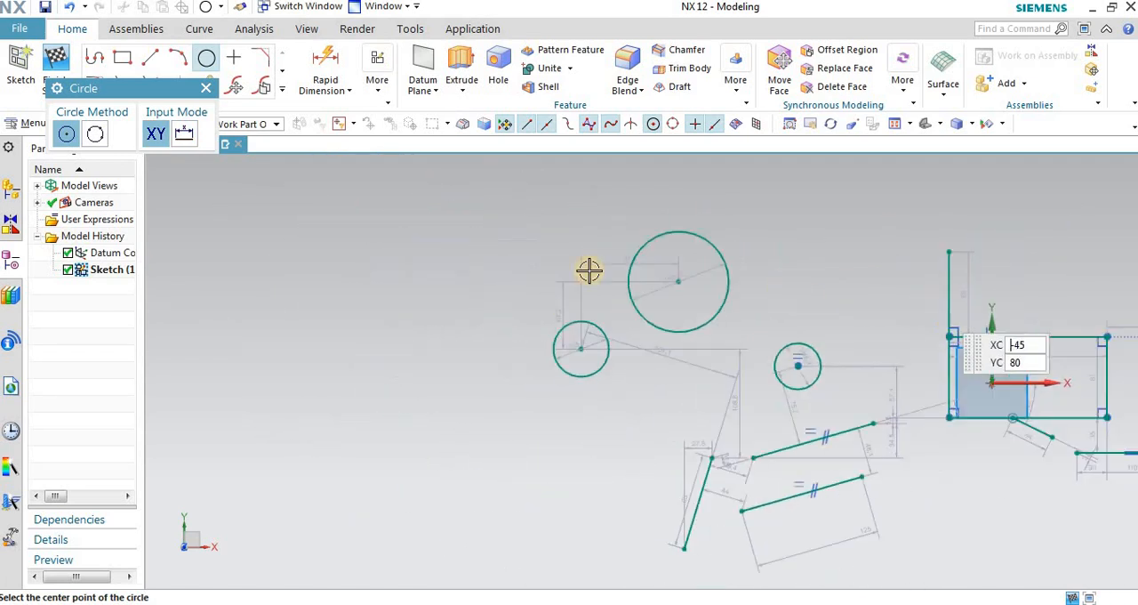
{"action": "scroll", "coordinate": [709, 294], "scroll_direction": "up", "scroll_amount": 3}
{"action": "scroll", "coordinate": [712, 387], "scroll_direction": "down", "scroll_amount": 2}
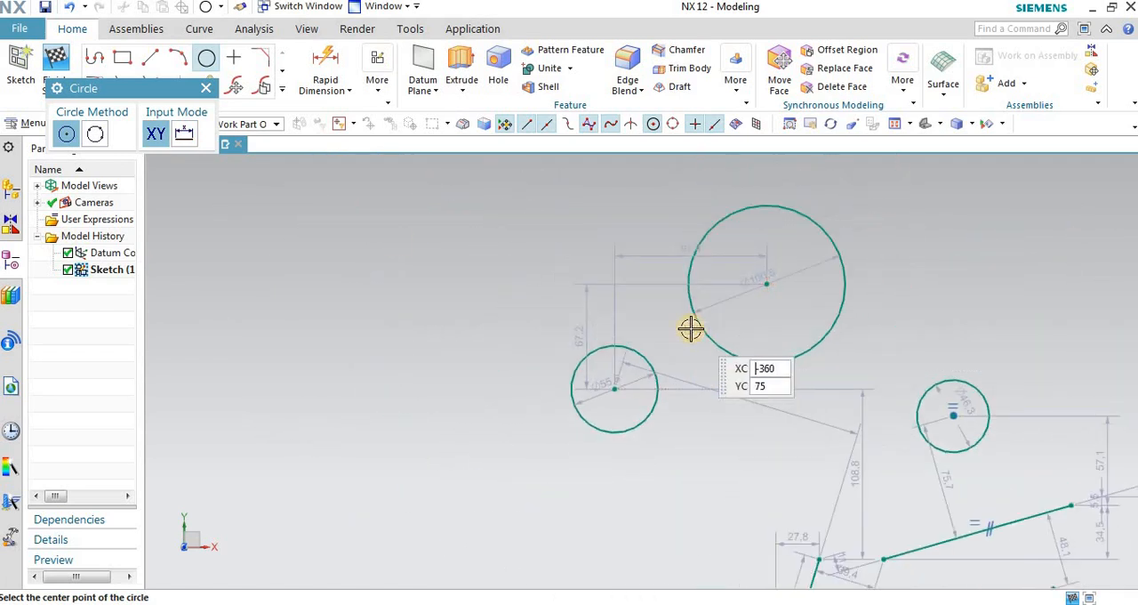
Step: Try an Equal Radius constraint with the smaller new circle selected first and the larger one second, and undo it
{"action": "left_click", "coordinate": [376, 66]}
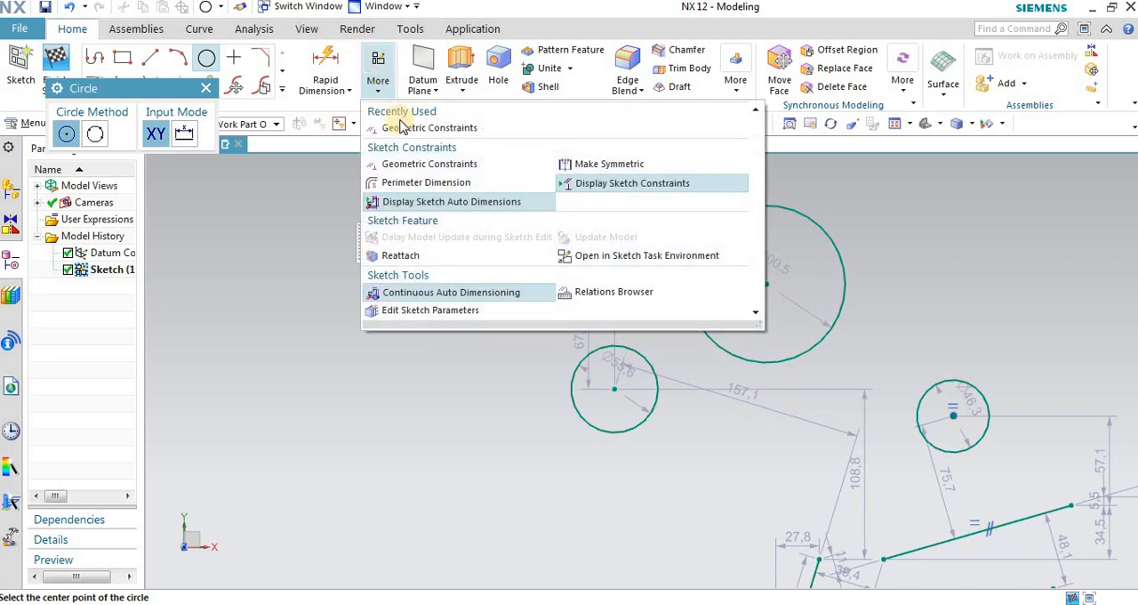
{"action": "left_click", "coordinate": [401, 124]}
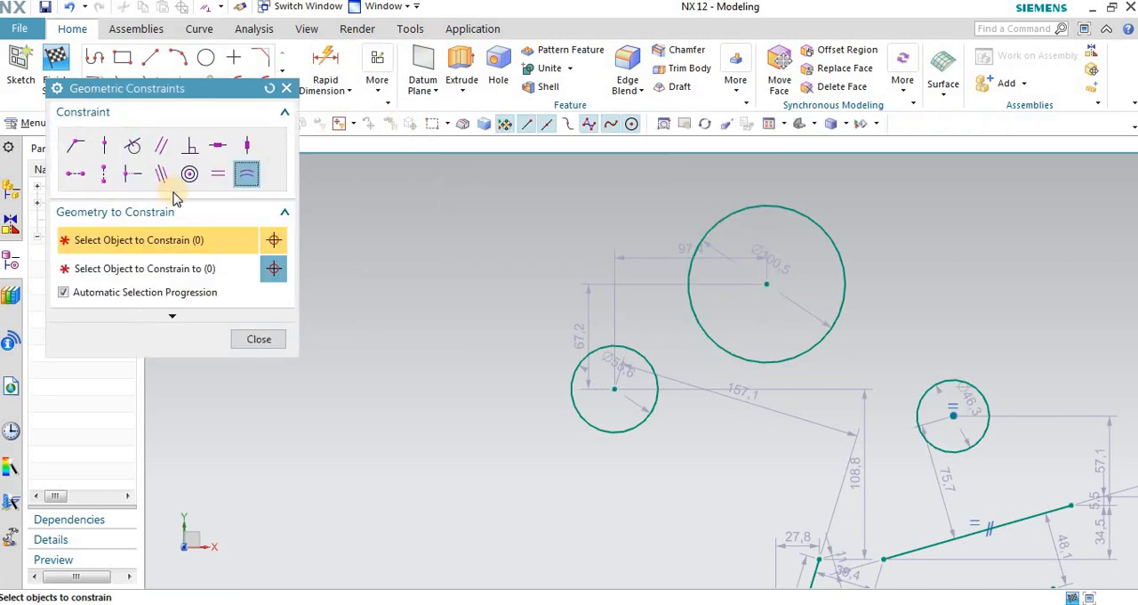
{"action": "left_click", "coordinate": [248, 181]}
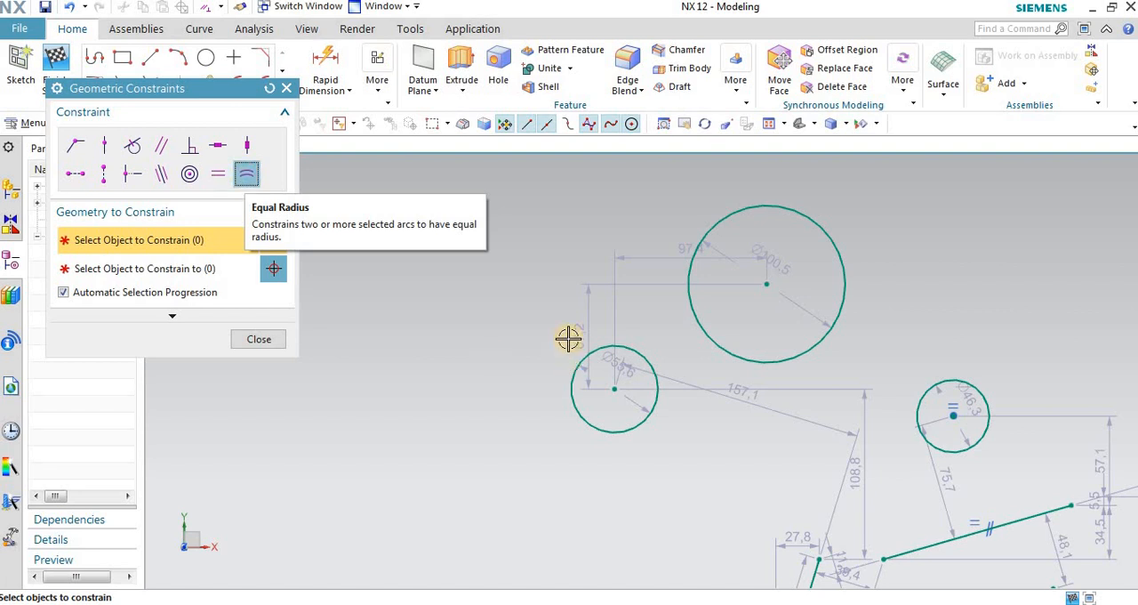
{"action": "scroll", "coordinate": [625, 351], "scroll_direction": "up", "scroll_amount": 1}
{"action": "left_click", "coordinate": [625, 351]}
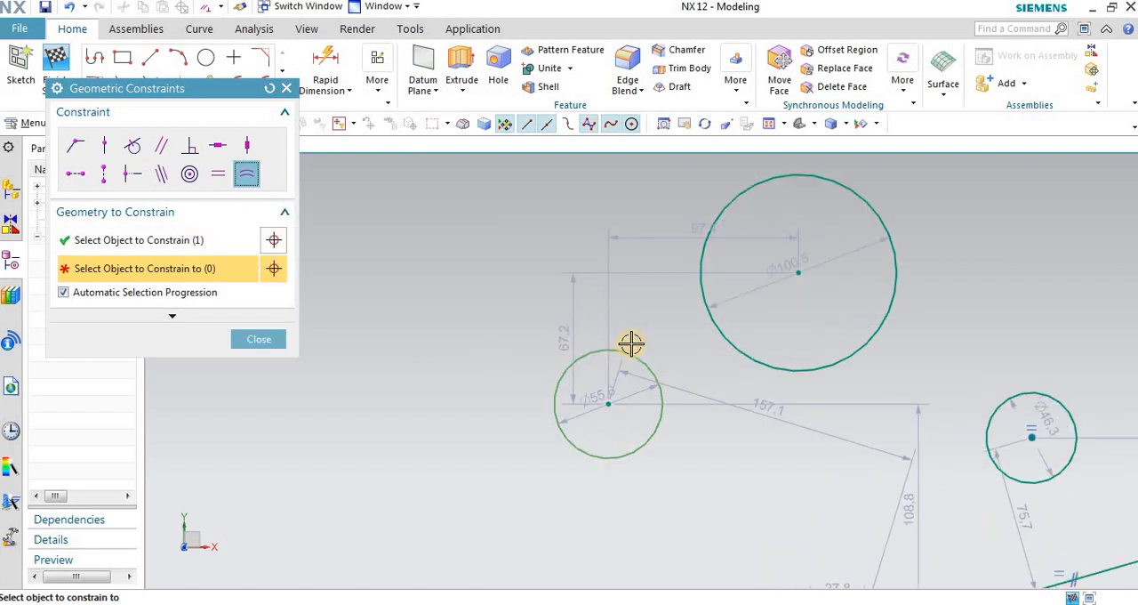
{"action": "left_click", "coordinate": [724, 203]}
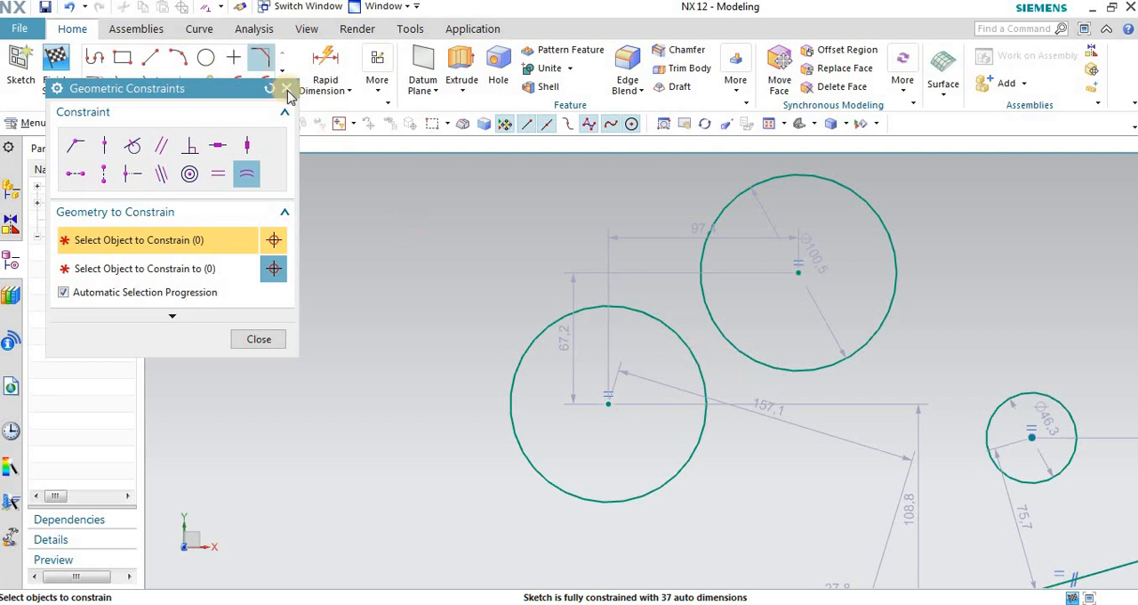
{"action": "left_click", "coordinate": [71, 8]}
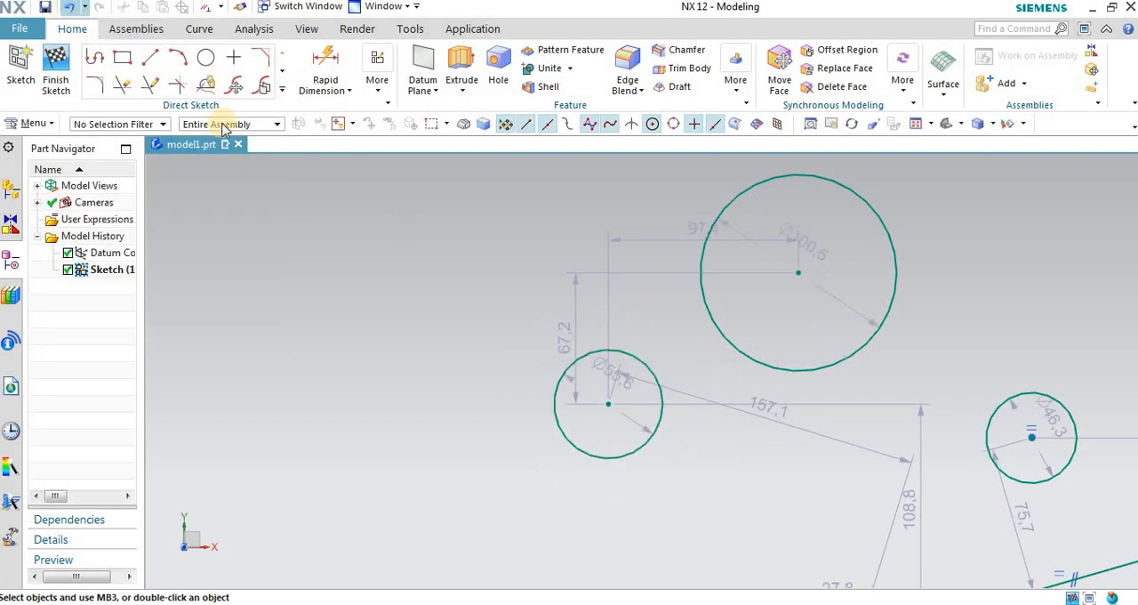
Step: Apply an Equal Radius constraint with the larger new circle as the first object and the smaller as the second, and close the constraints dialog
{"action": "left_click", "coordinate": [377, 76]}
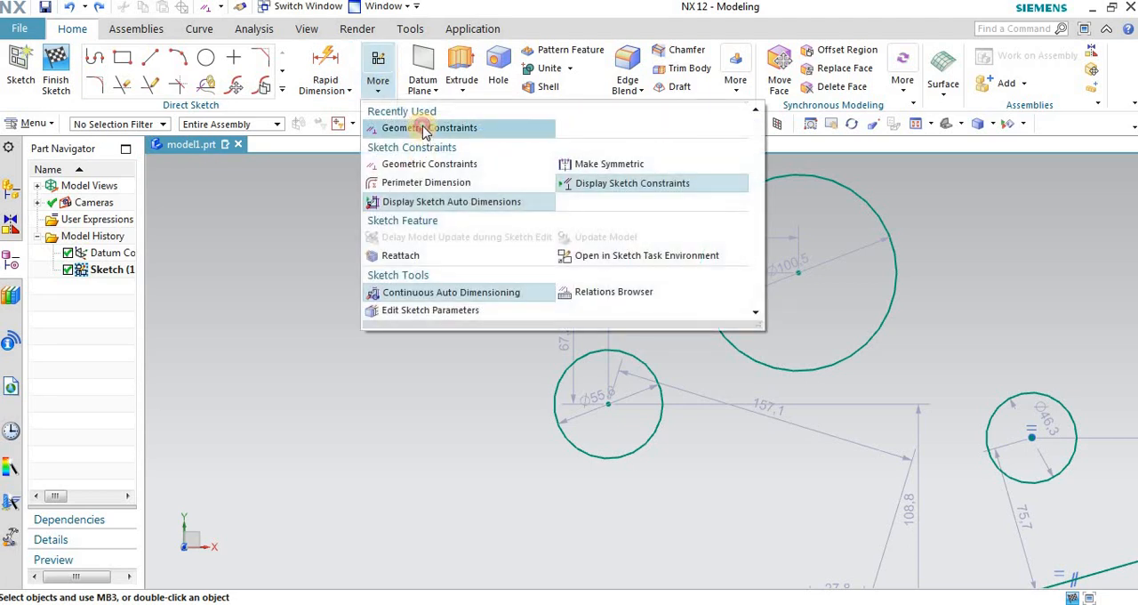
{"action": "left_click", "coordinate": [402, 198]}
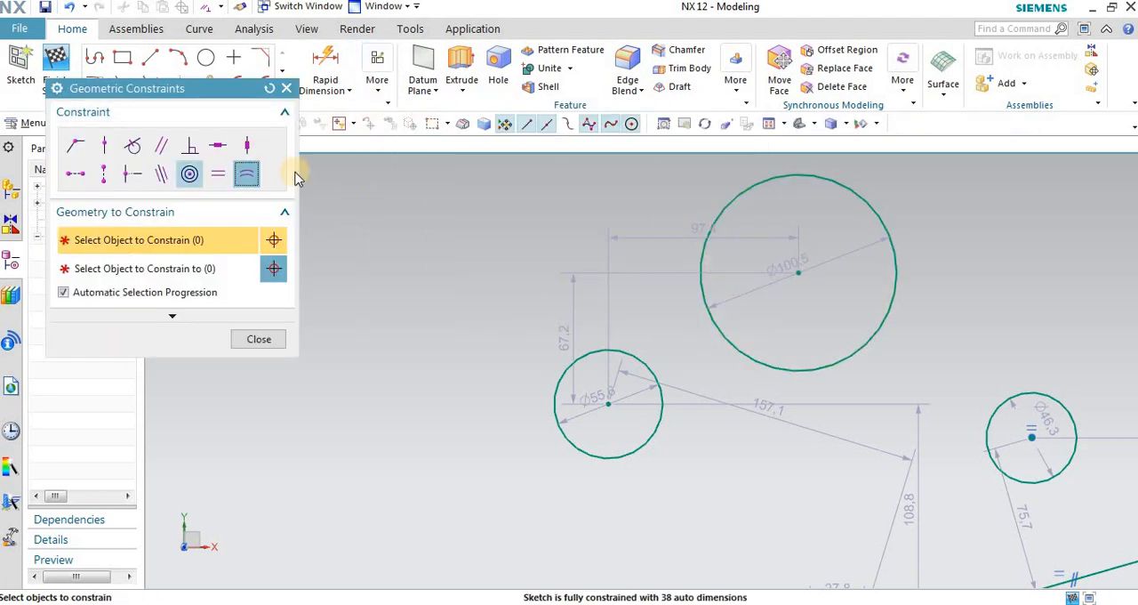
{"action": "left_click", "coordinate": [258, 177]}
{"action": "left_click", "coordinate": [715, 221]}
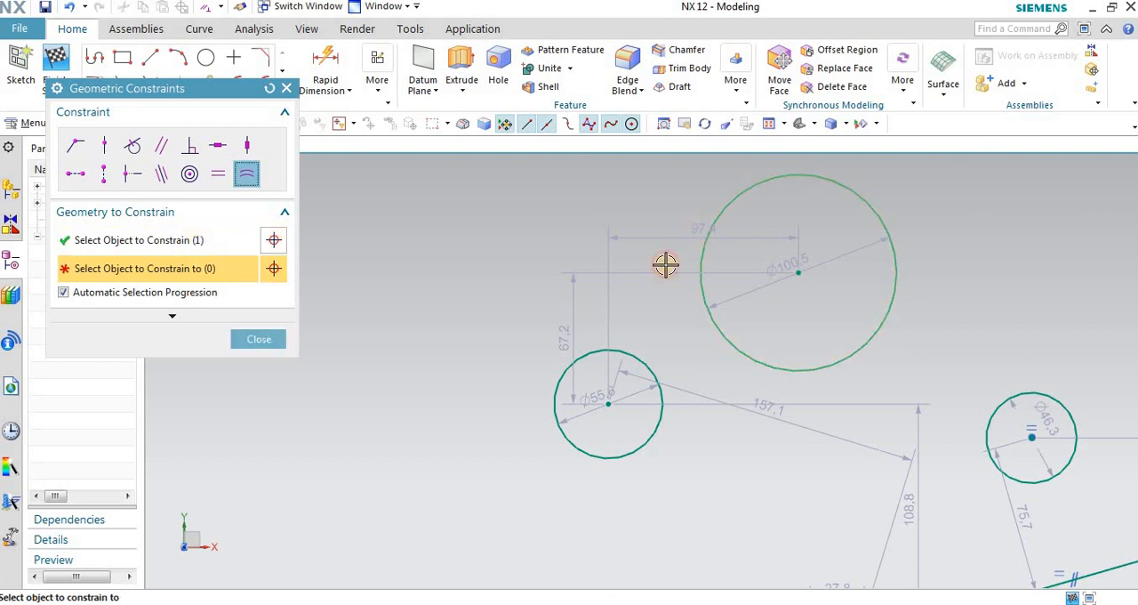
{"action": "left_click", "coordinate": [603, 353]}
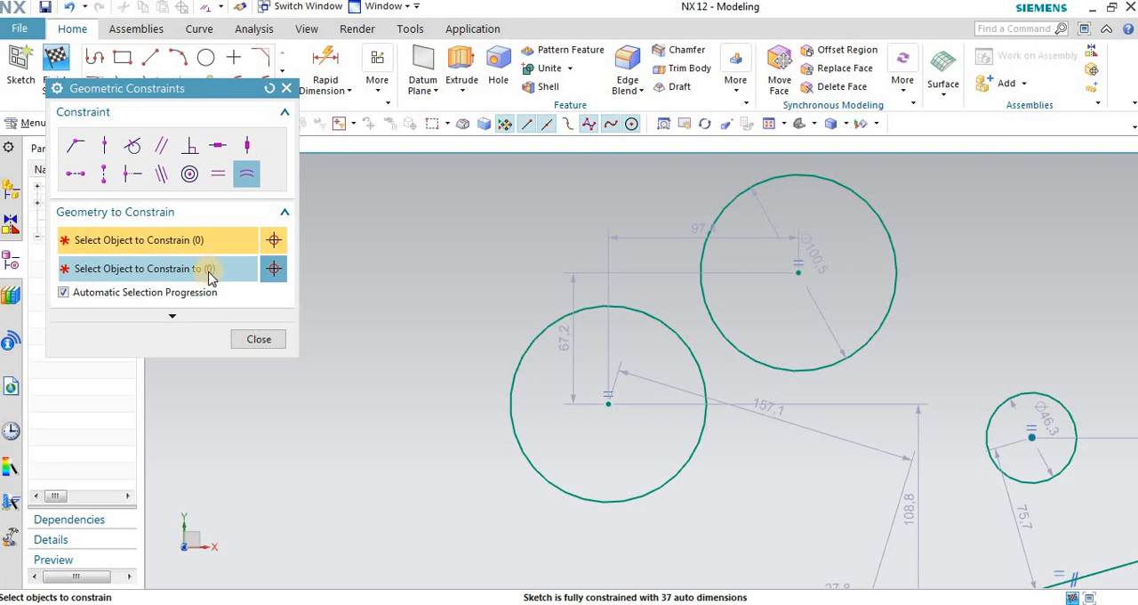
{"action": "scroll", "coordinate": [430, 377], "scroll_direction": "down", "scroll_amount": 3}
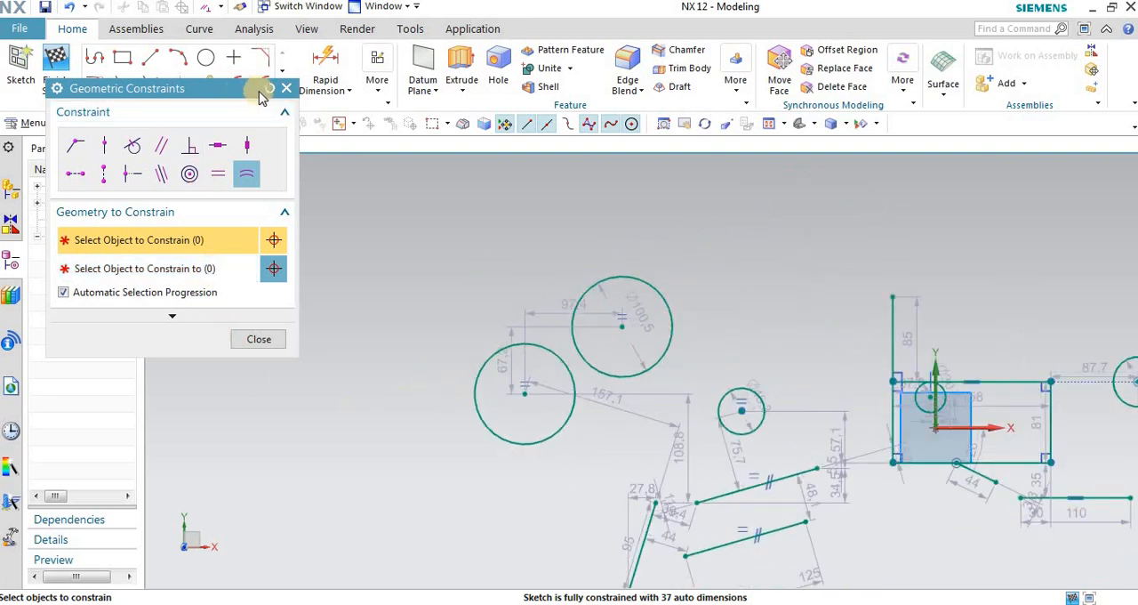
{"action": "left_click", "coordinate": [286, 90]}
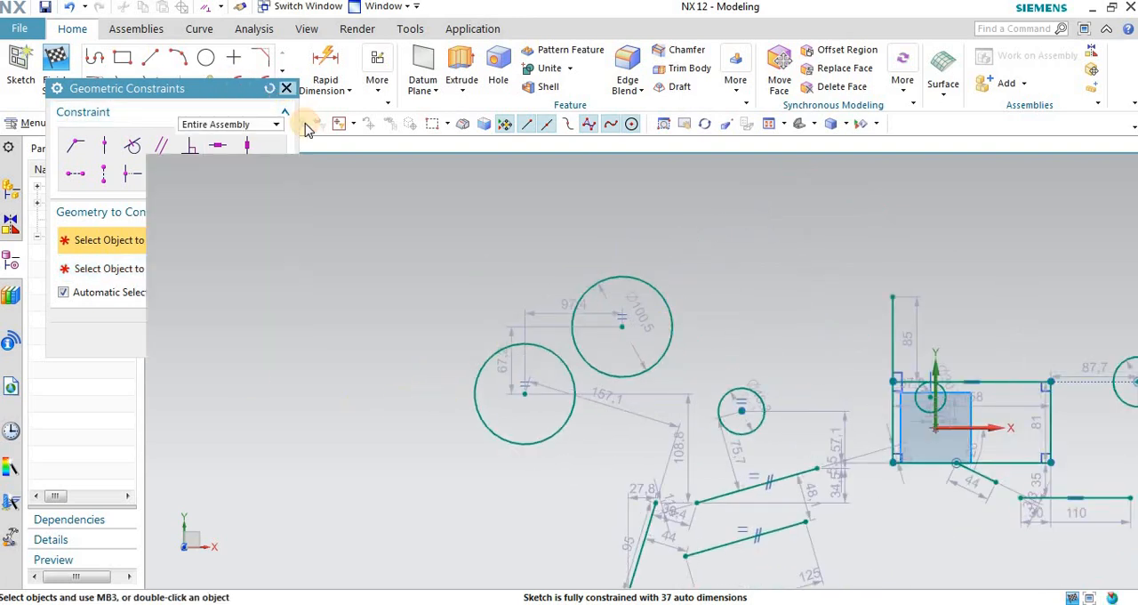
Step: Turn off the display of the sketch auto dimensions
{"action": "left_click", "coordinate": [377, 80]}
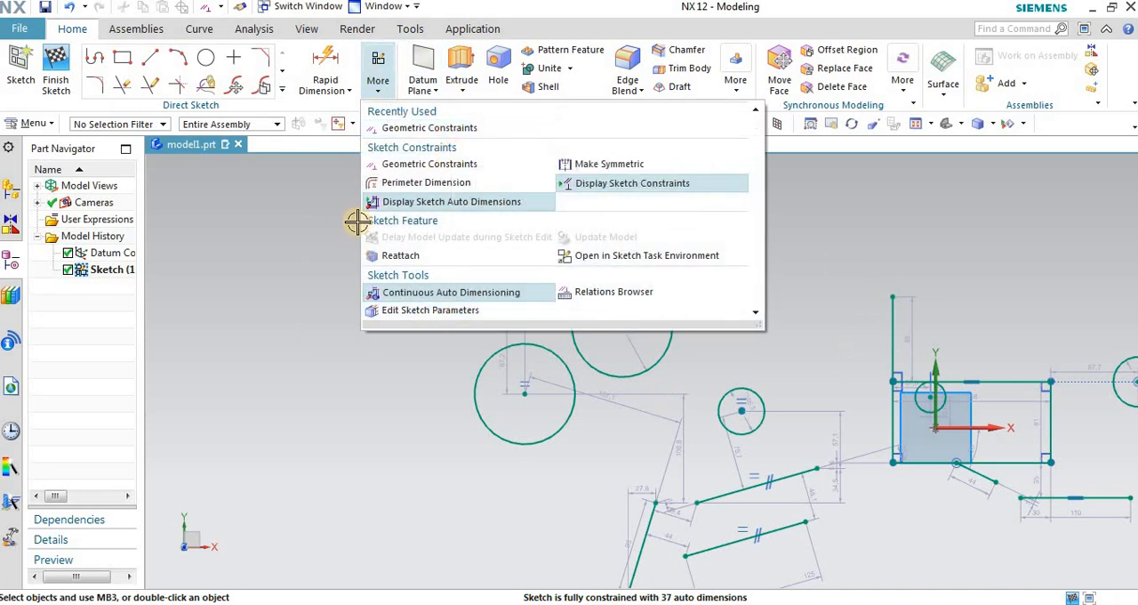
{"action": "left_click", "coordinate": [461, 203]}
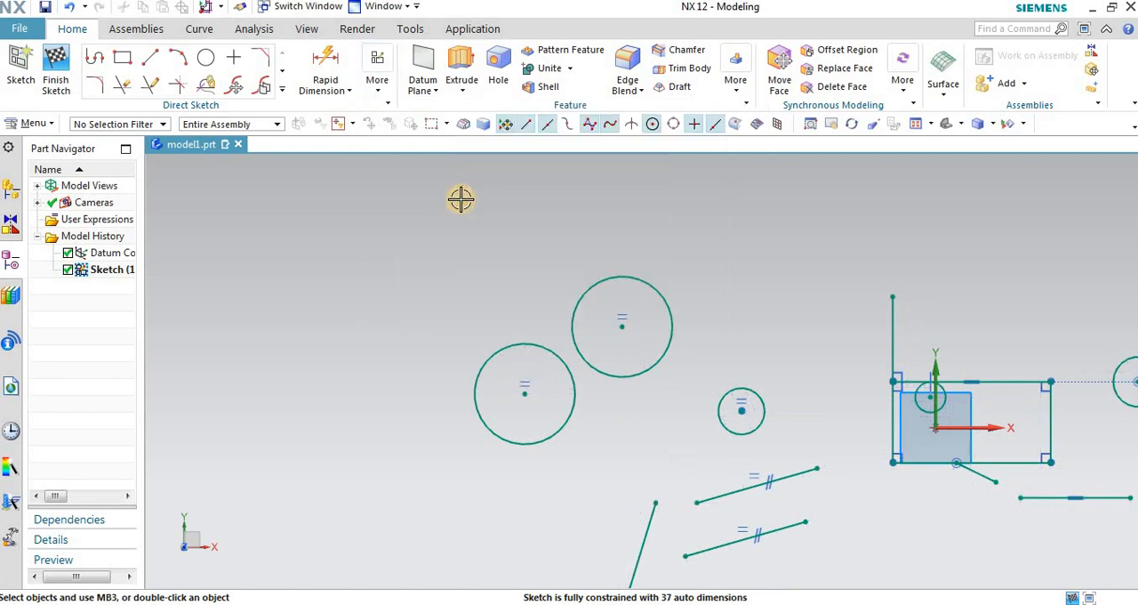
Step: Examine the constraint symbols on the circles, the slanted parallel lines, the rectangle around the origin and the separate horizontal line
{"action": "scroll", "coordinate": [498, 213], "scroll_direction": "down", "scroll_amount": 2}
{"action": "scroll", "coordinate": [534, 267], "scroll_direction": "up", "scroll_amount": 8}
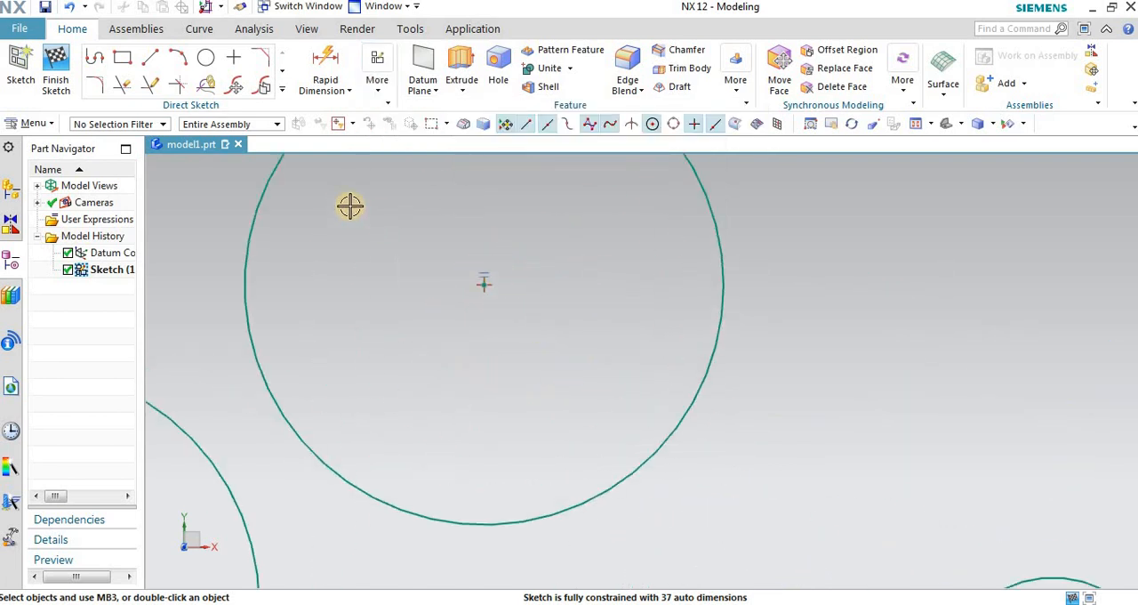
{"action": "scroll", "coordinate": [350, 206], "scroll_direction": "down", "scroll_amount": 4}
{"action": "scroll", "coordinate": [546, 346], "scroll_direction": "up", "scroll_amount": 6}
{"action": "scroll", "coordinate": [508, 300], "scroll_direction": "down", "scroll_amount": 4}
{"action": "scroll", "coordinate": [507, 299], "scroll_direction": "down", "scroll_amount": 1}
{"action": "scroll", "coordinate": [549, 435], "scroll_direction": "up", "scroll_amount": 1}
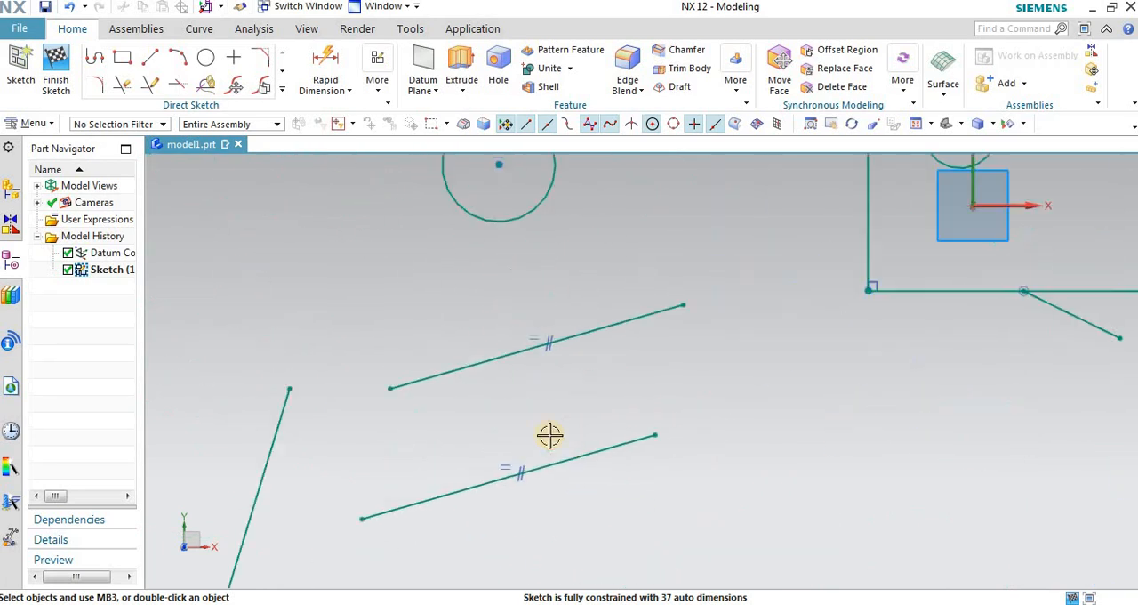
{"action": "scroll", "coordinate": [549, 435], "scroll_direction": "up", "scroll_amount": 2}
{"action": "scroll", "coordinate": [402, 364], "scroll_direction": "down", "scroll_amount": 7}
{"action": "scroll", "coordinate": [613, 302], "scroll_direction": "up", "scroll_amount": 3}
{"action": "scroll", "coordinate": [673, 282], "scroll_direction": "up", "scroll_amount": 2}
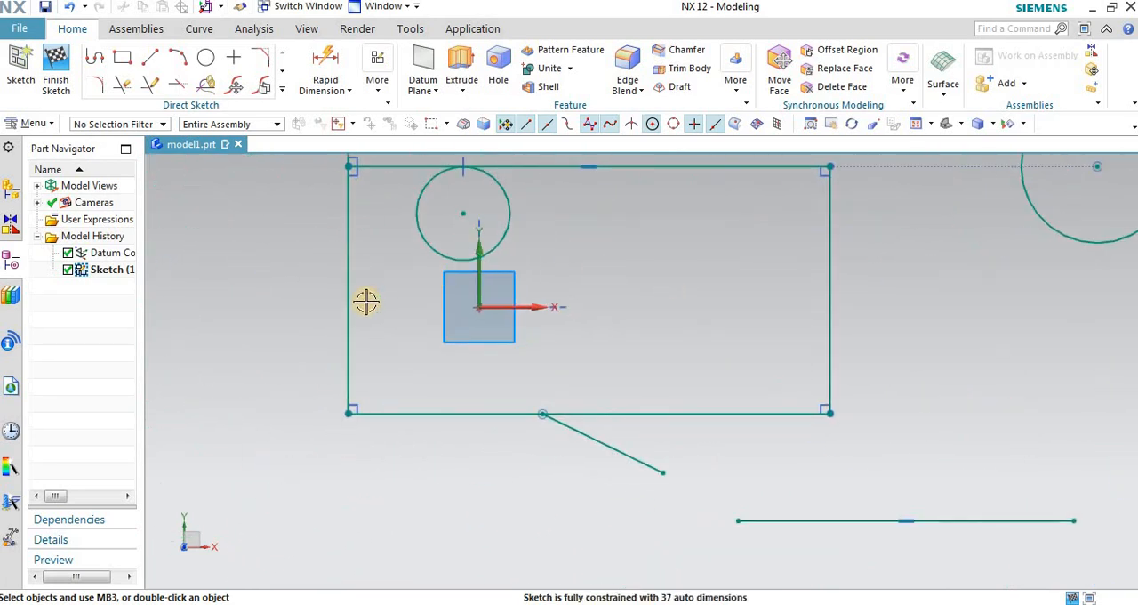
{"action": "scroll", "coordinate": [706, 422], "scroll_direction": "down", "scroll_amount": 2}
{"action": "scroll", "coordinate": [968, 373], "scroll_direction": "up", "scroll_amount": 1}
{"action": "scroll", "coordinate": [568, 417], "scroll_direction": "up", "scroll_amount": 2}
{"action": "scroll", "coordinate": [563, 427], "scroll_direction": "up", "scroll_amount": 2}
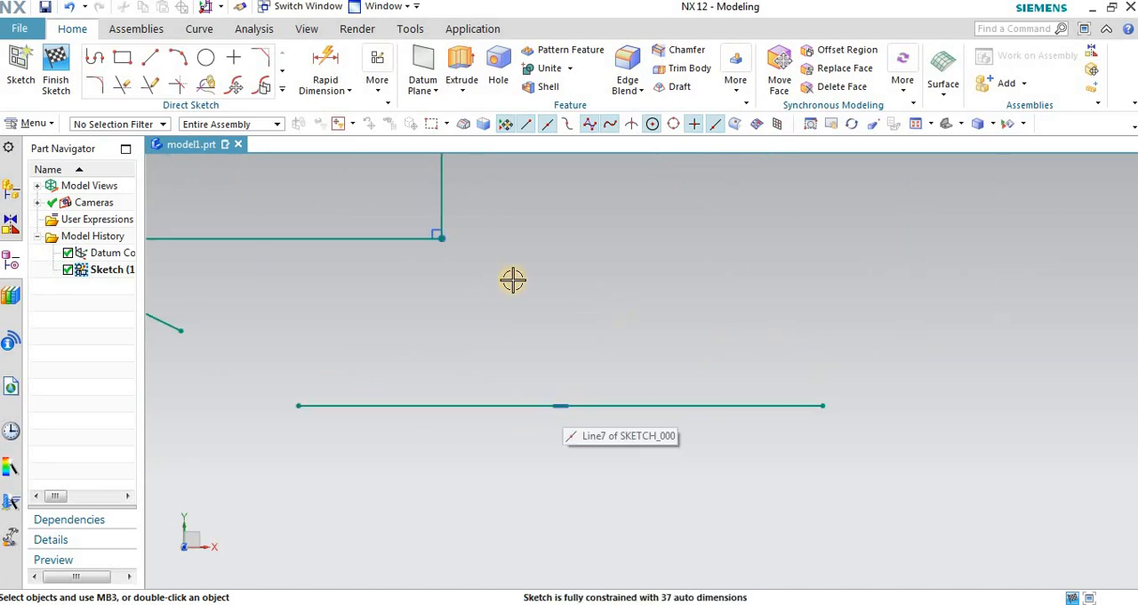
{"action": "scroll", "coordinate": [889, 351], "scroll_direction": "down", "scroll_amount": 2}
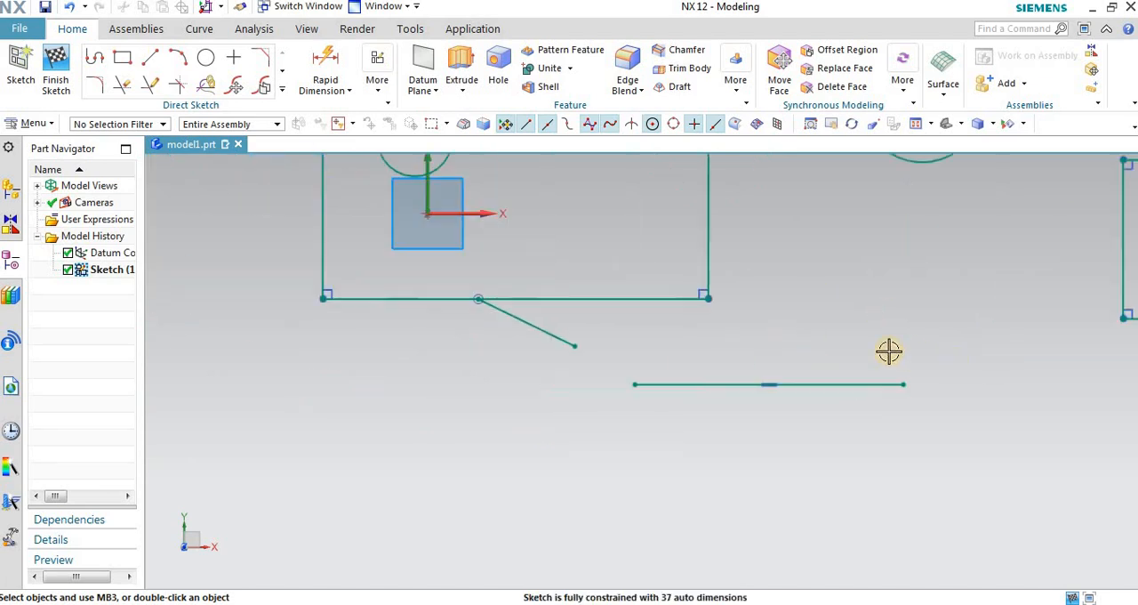
Step: Inspect the Equal Length and Parallel symbols on the slanted lines and the Horizontal symbol on the smaller rectangle's upper edge
{"action": "scroll", "coordinate": [930, 365], "scroll_direction": "down", "scroll_amount": 3}
{"action": "scroll", "coordinate": [394, 358], "scroll_direction": "up", "scroll_amount": 3}
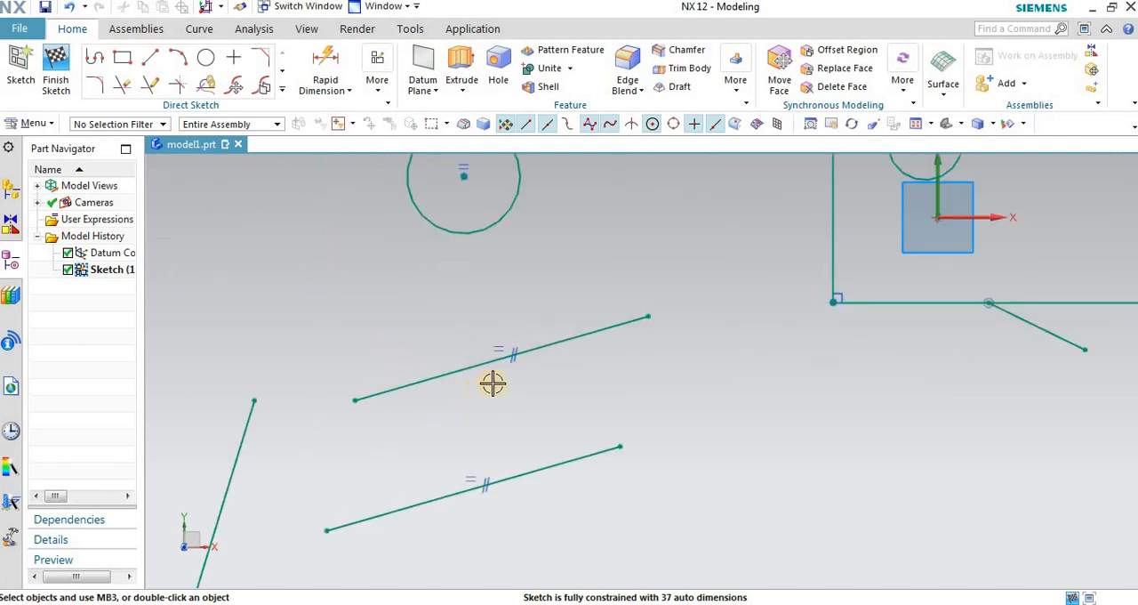
{"action": "scroll", "coordinate": [538, 363], "scroll_direction": "up", "scroll_amount": 3}
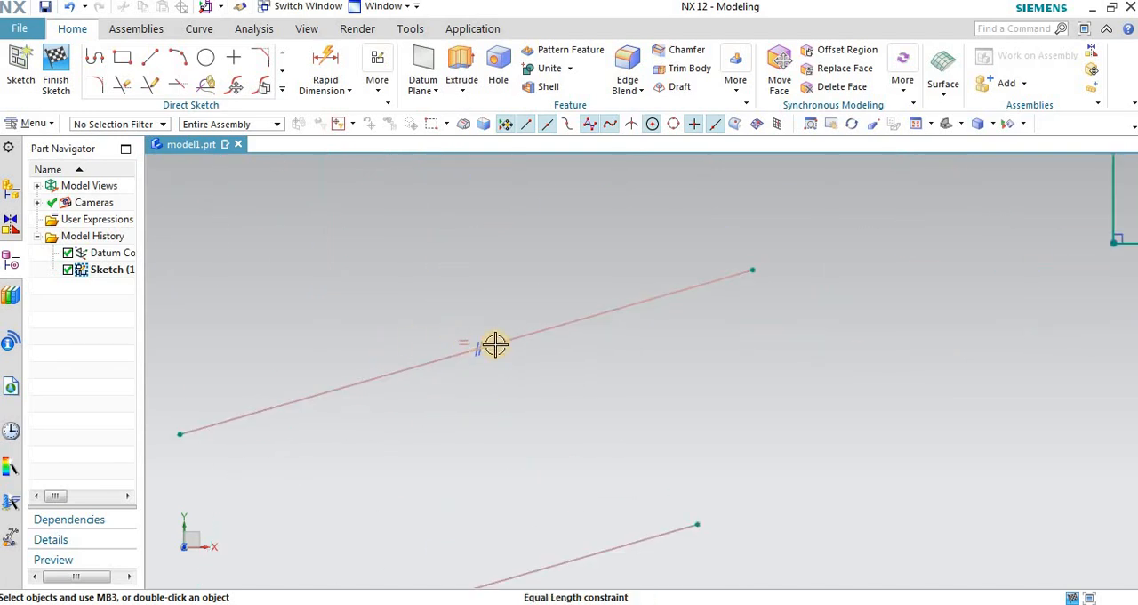
{"action": "scroll", "coordinate": [740, 418], "scroll_direction": "down", "scroll_amount": 2}
{"action": "scroll", "coordinate": [740, 418], "scroll_direction": "down", "scroll_amount": 2}
{"action": "scroll", "coordinate": [708, 367], "scroll_direction": "down", "scroll_amount": 2}
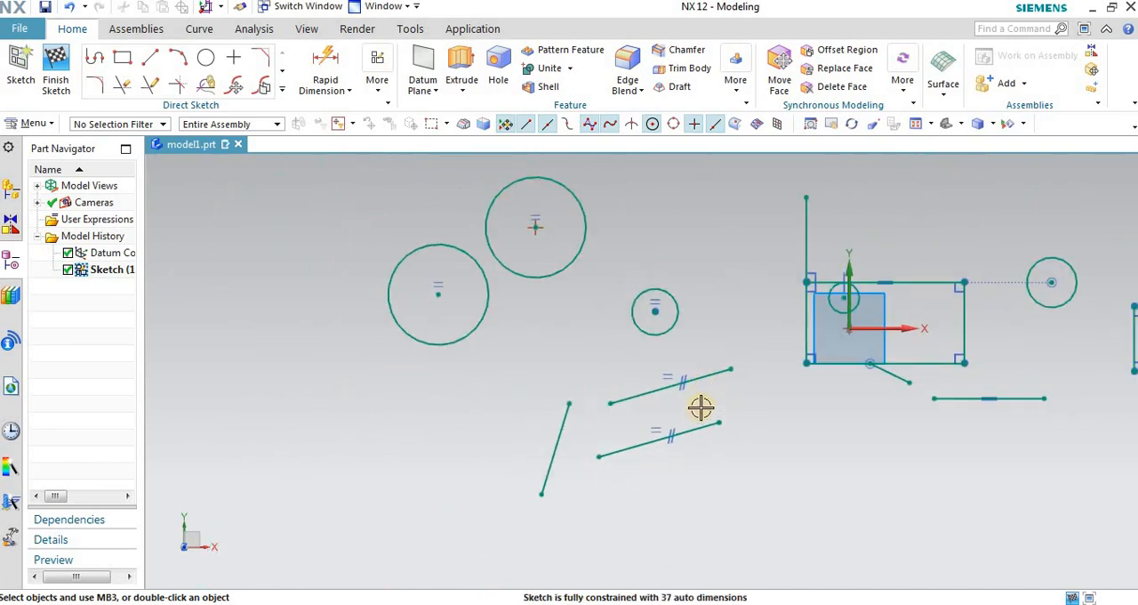
{"action": "scroll", "coordinate": [375, 374], "scroll_direction": "down", "scroll_amount": 2}
{"action": "scroll", "coordinate": [899, 336], "scroll_direction": "up", "scroll_amount": 3}
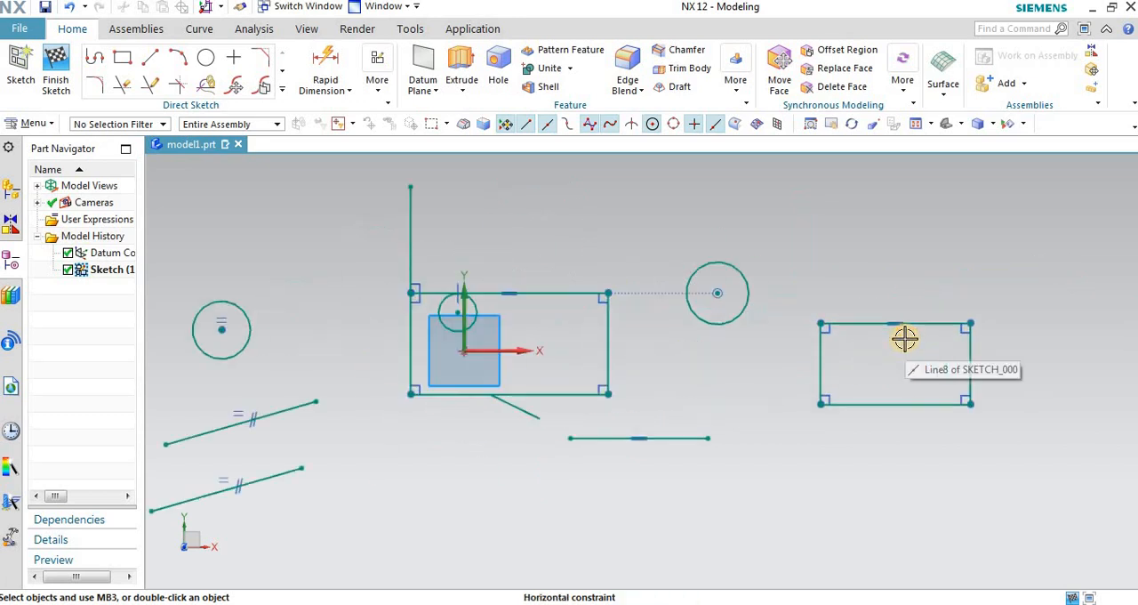
{"action": "scroll", "coordinate": [892, 322], "scroll_direction": "up", "scroll_amount": 4}
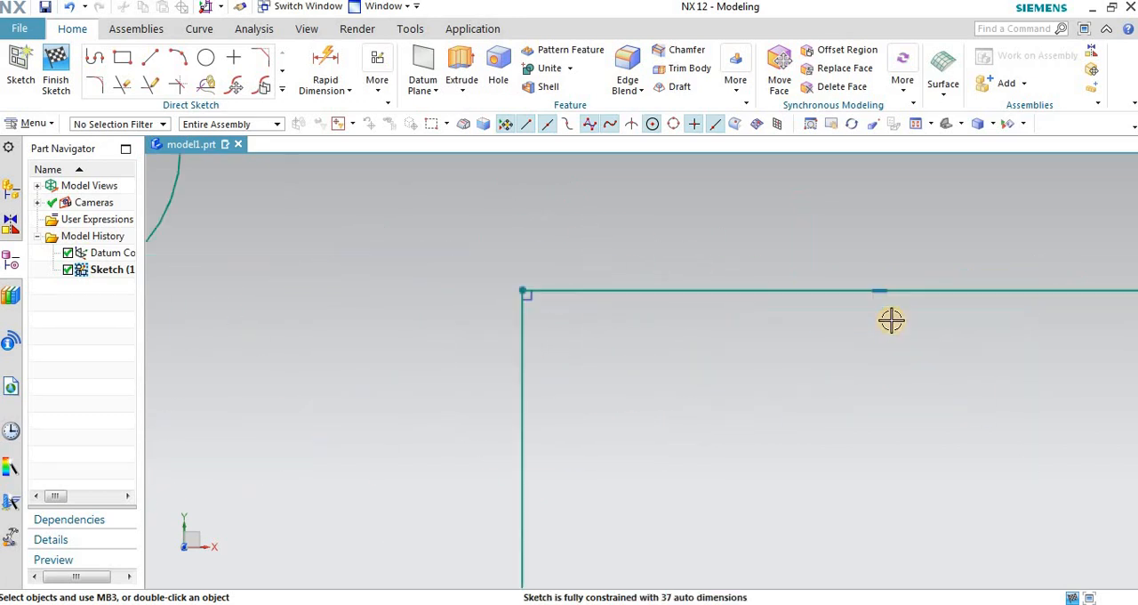
{"action": "scroll", "coordinate": [678, 272], "scroll_direction": "down", "scroll_amount": 5}
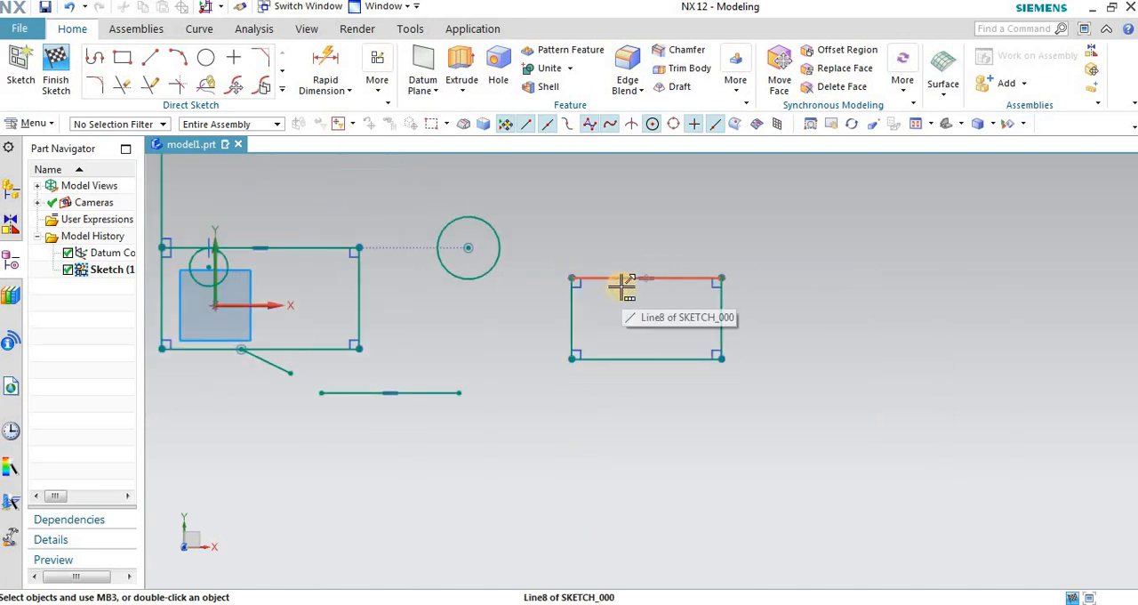
Step: Turn off the display of the sketch constraint symbols and check the plain geometry around the origin rectangle
{"action": "left_click", "coordinate": [379, 89]}
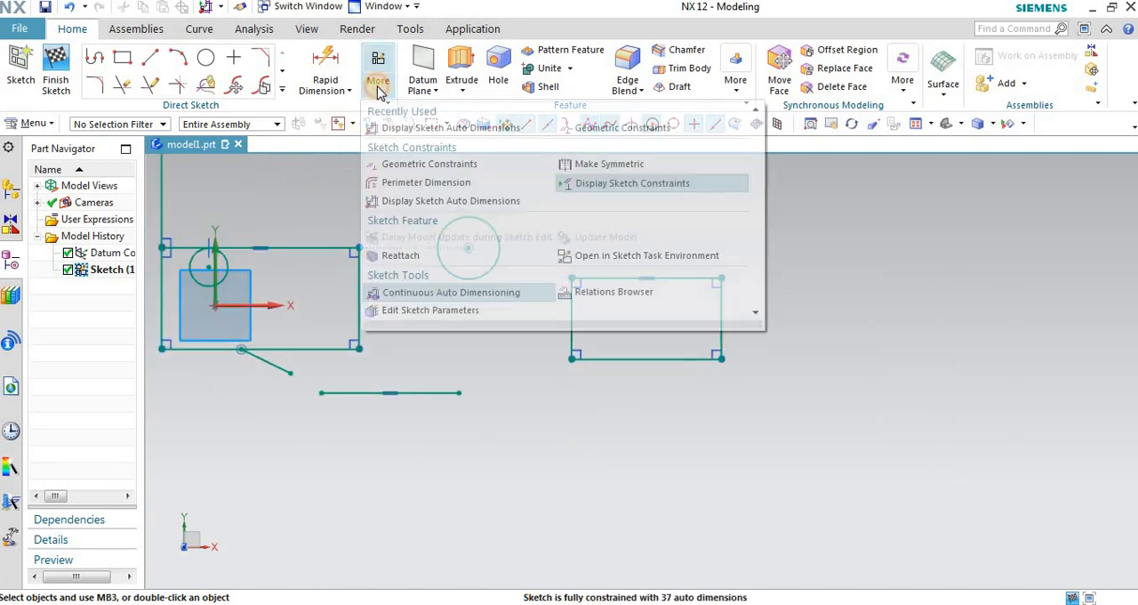
{"action": "left_click", "coordinate": [624, 183]}
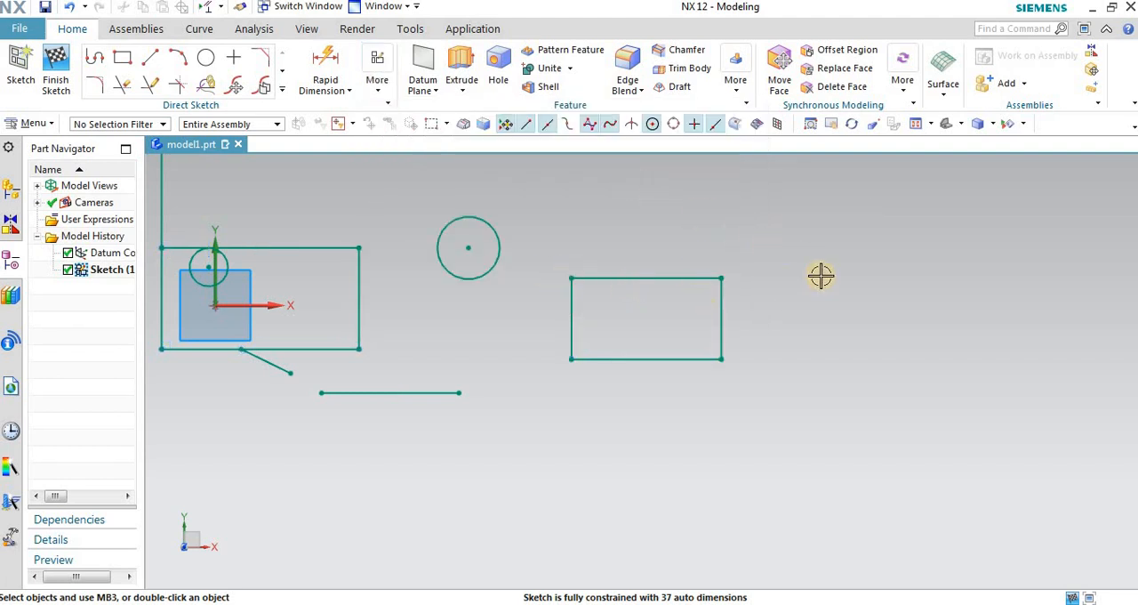
{"action": "scroll", "coordinate": [820, 276], "scroll_direction": "down", "scroll_amount": 1}
{"action": "scroll", "coordinate": [330, 264], "scroll_direction": "up", "scroll_amount": 3}
{"action": "scroll", "coordinate": [436, 226], "scroll_direction": "up", "scroll_amount": 2}
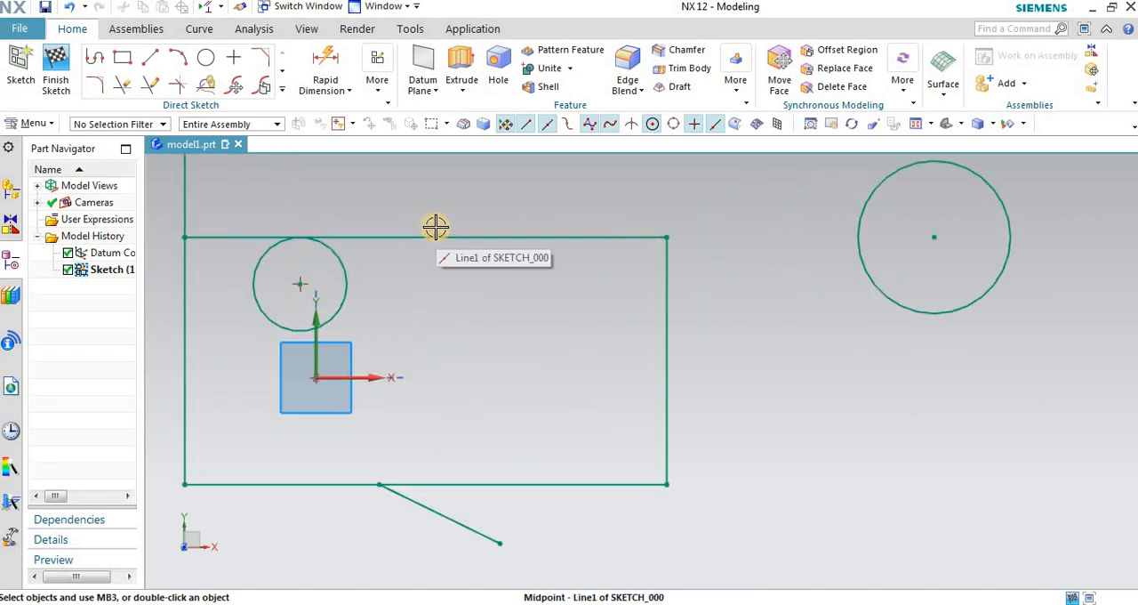
{"action": "left_click", "coordinate": [422, 236]}
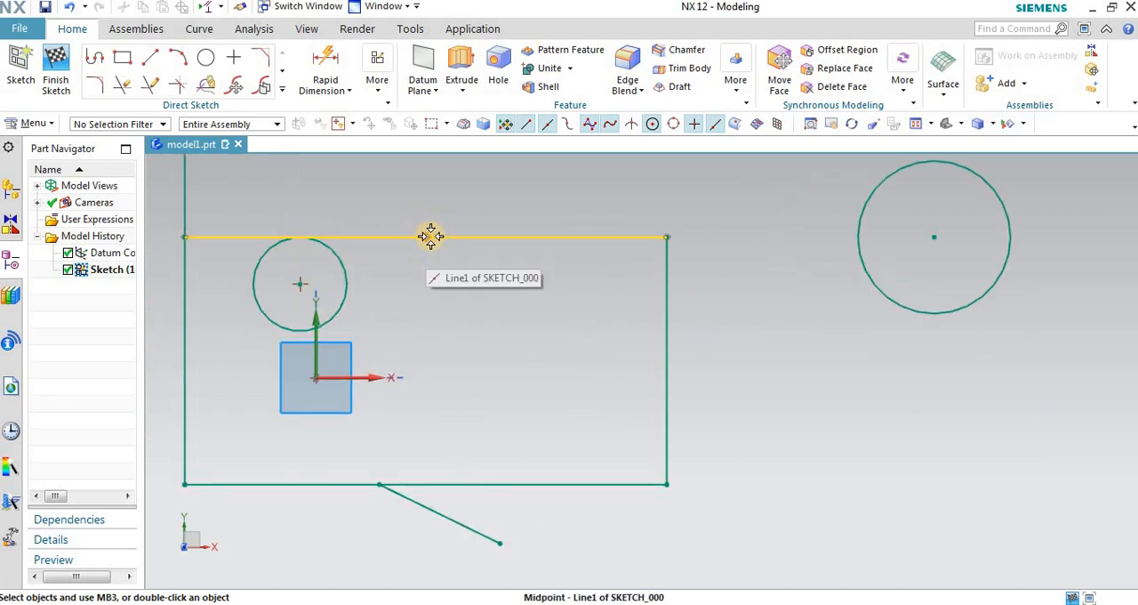
{"action": "scroll", "coordinate": [617, 264], "scroll_direction": "down", "scroll_amount": 1}
{"action": "scroll", "coordinate": [627, 267], "scroll_direction": "down", "scroll_amount": 2}
{"action": "scroll", "coordinate": [749, 275], "scroll_direction": "down", "scroll_amount": 2}
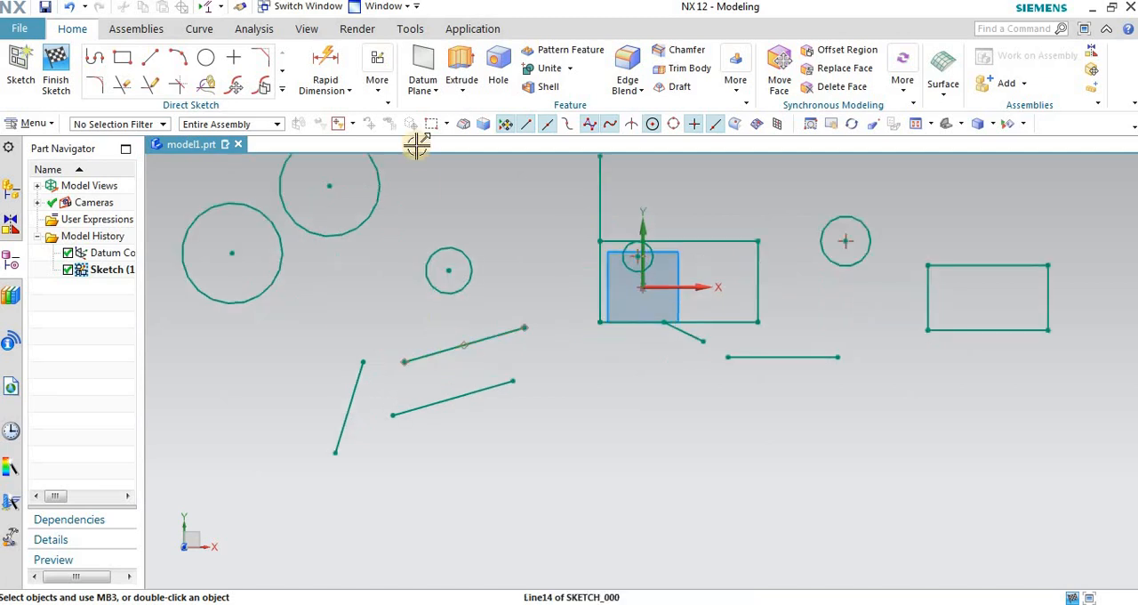
Step: Show the sketch constraint symbols again, review them around the origin rectangle, and hide them once more
{"action": "left_click", "coordinate": [376, 76]}
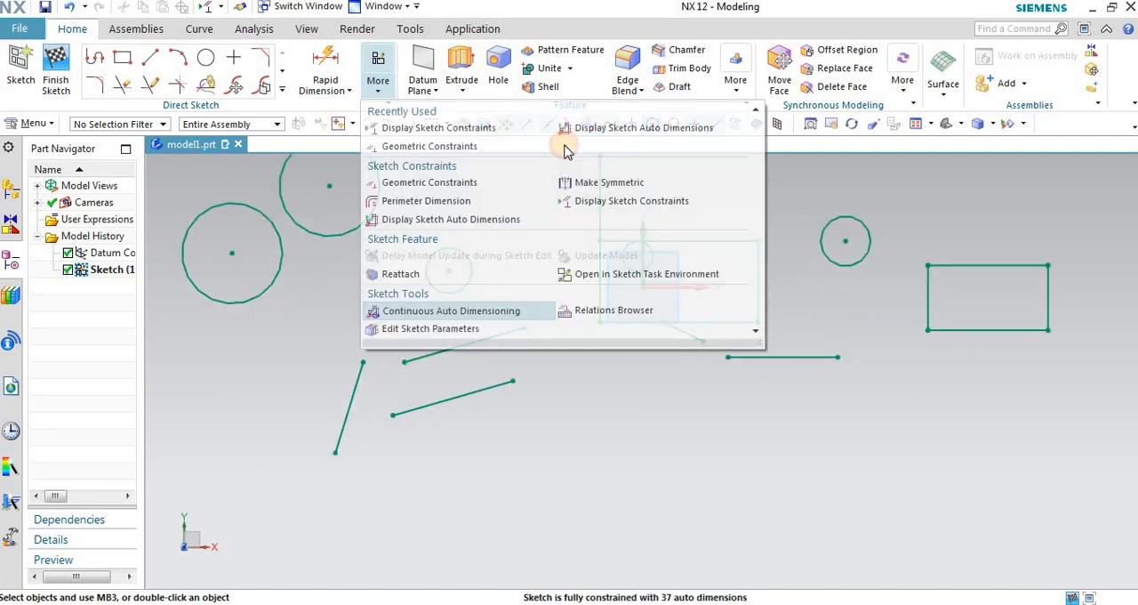
{"action": "left_click", "coordinate": [603, 206]}
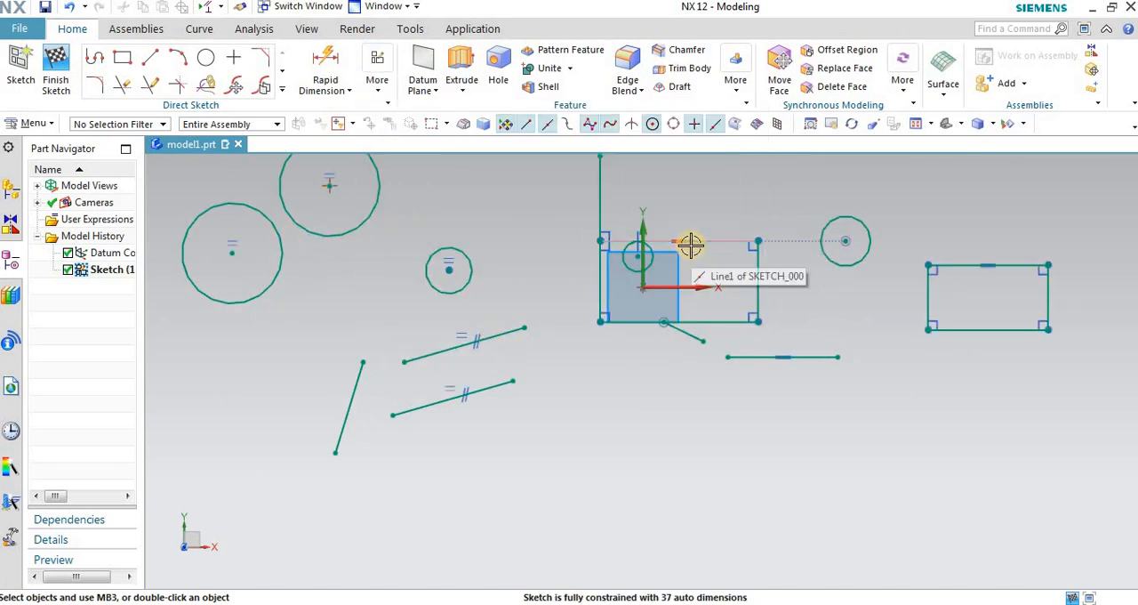
{"action": "scroll", "coordinate": [685, 246], "scroll_direction": "up", "scroll_amount": 5}
{"action": "scroll", "coordinate": [432, 391], "scroll_direction": "down", "scroll_amount": 5}
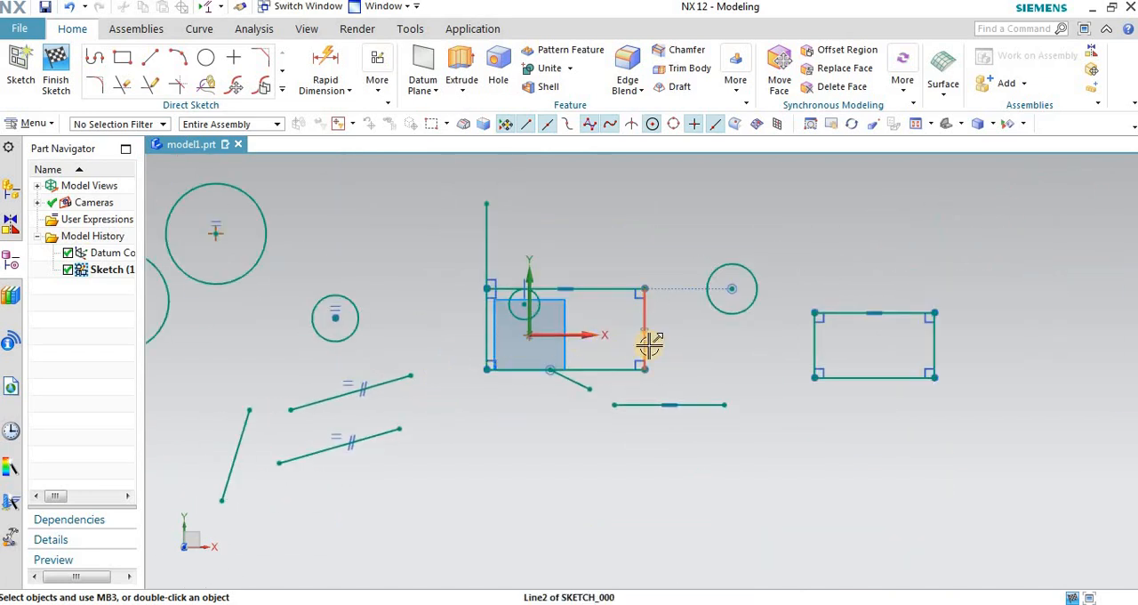
{"action": "left_click", "coordinate": [378, 82]}
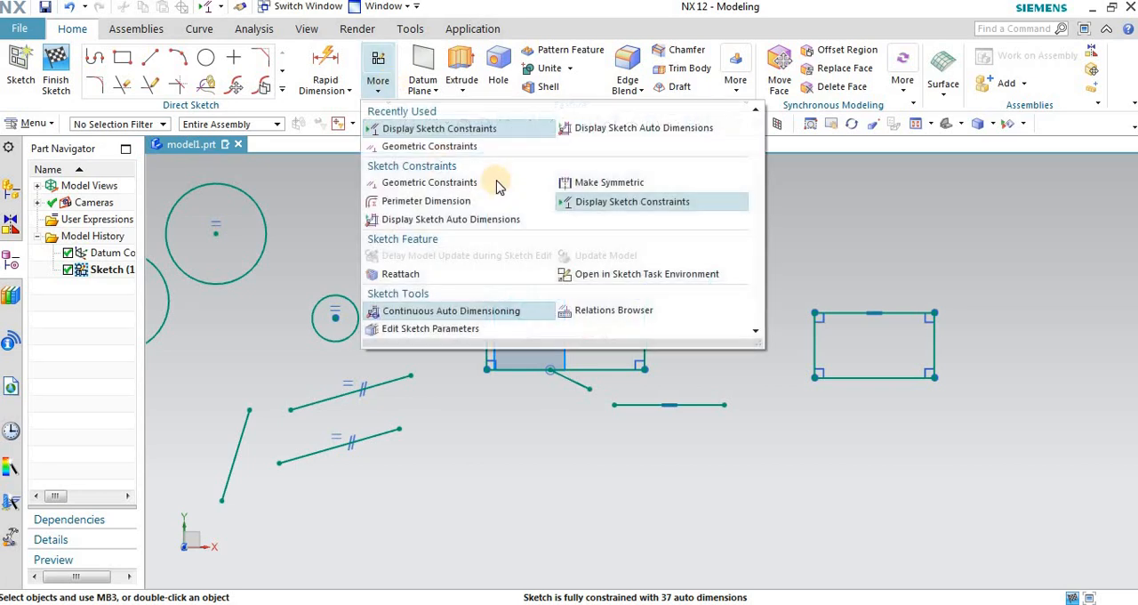
{"action": "left_click", "coordinate": [575, 210]}
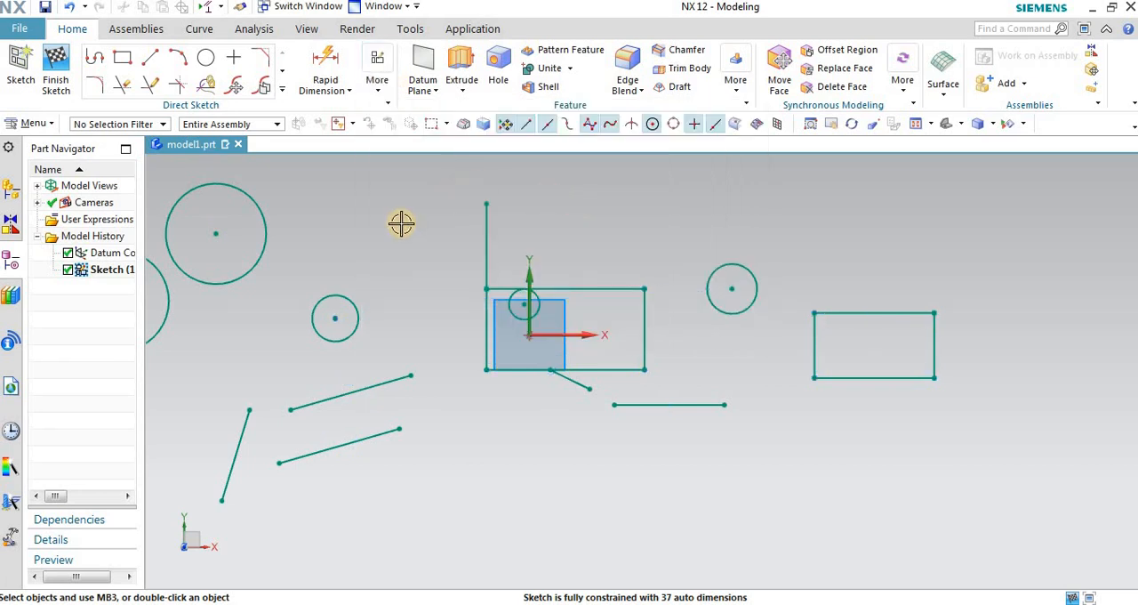
{"action": "left_click", "coordinate": [374, 89]}
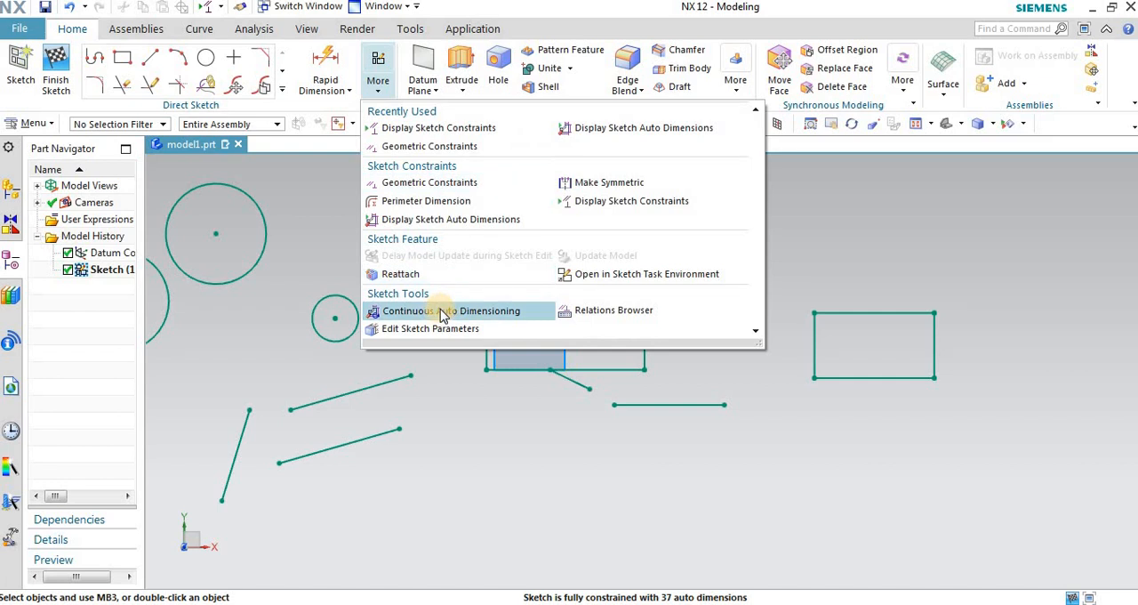
{"action": "left_click", "coordinate": [873, 223]}
Step: Draw a horizontal line about 185 mm long above the origin rectangle and the circle beside it
{"action": "left_click", "coordinate": [150, 56]}
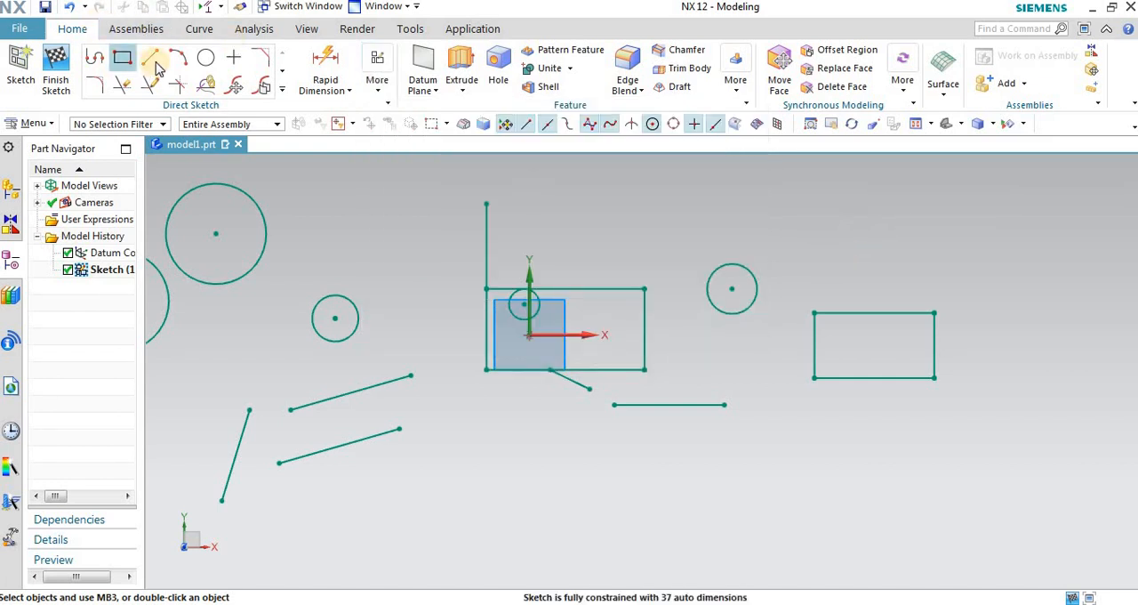
{"action": "left_click", "coordinate": [628, 181]}
{"action": "left_click", "coordinate": [816, 189]}
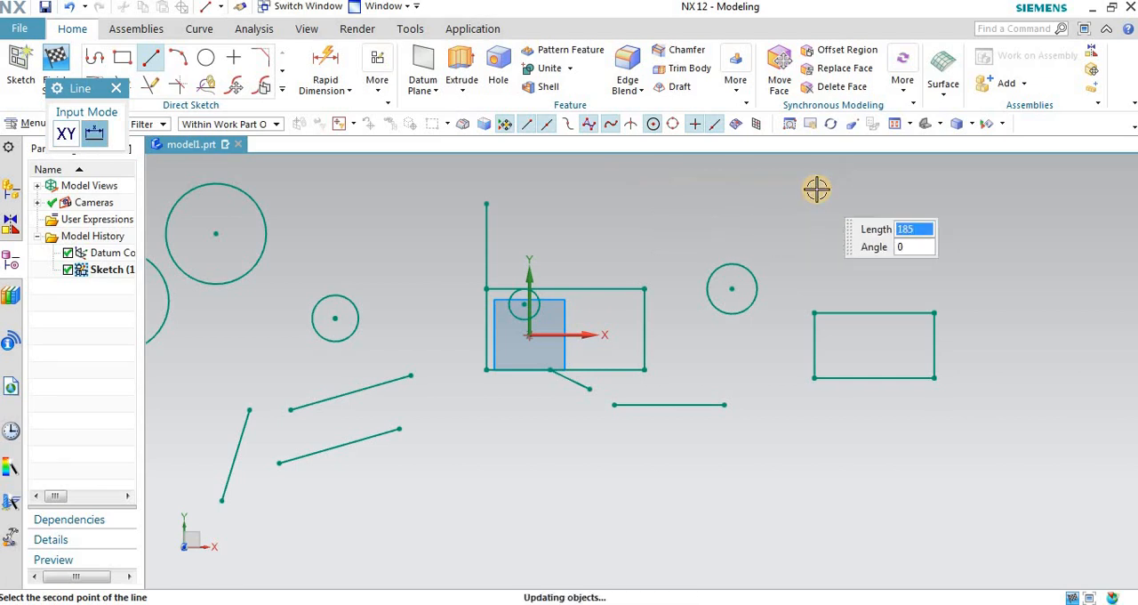
{"action": "scroll", "coordinate": [418, 322], "scroll_direction": "down", "scroll_amount": 2}
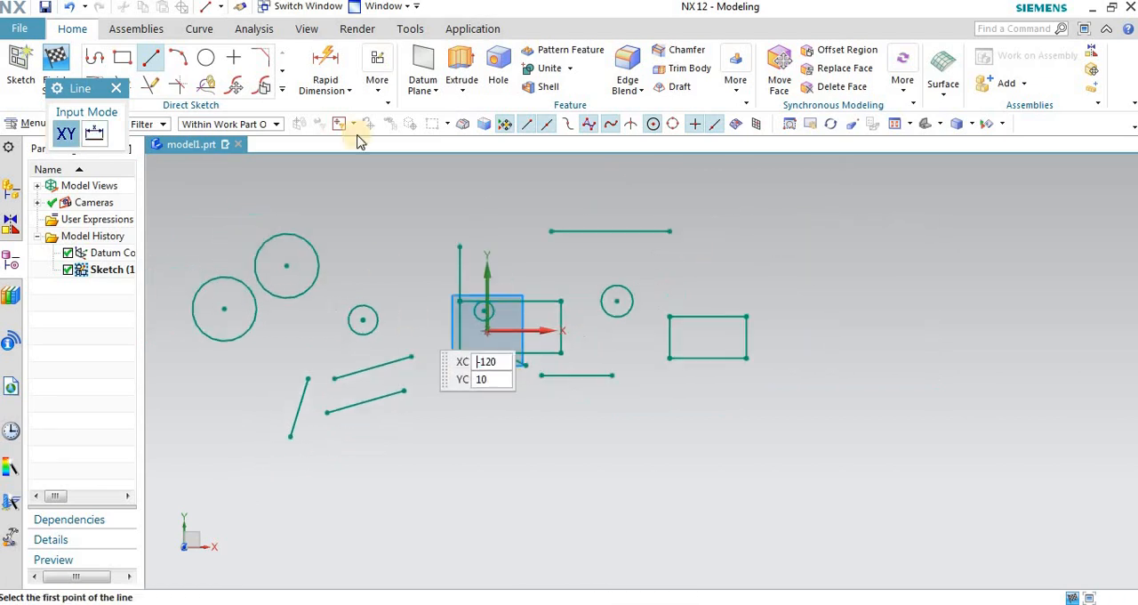
Step: Turn on the display of the sketch auto dimensions and look at them around the origin rectangle
{"action": "left_click", "coordinate": [379, 84]}
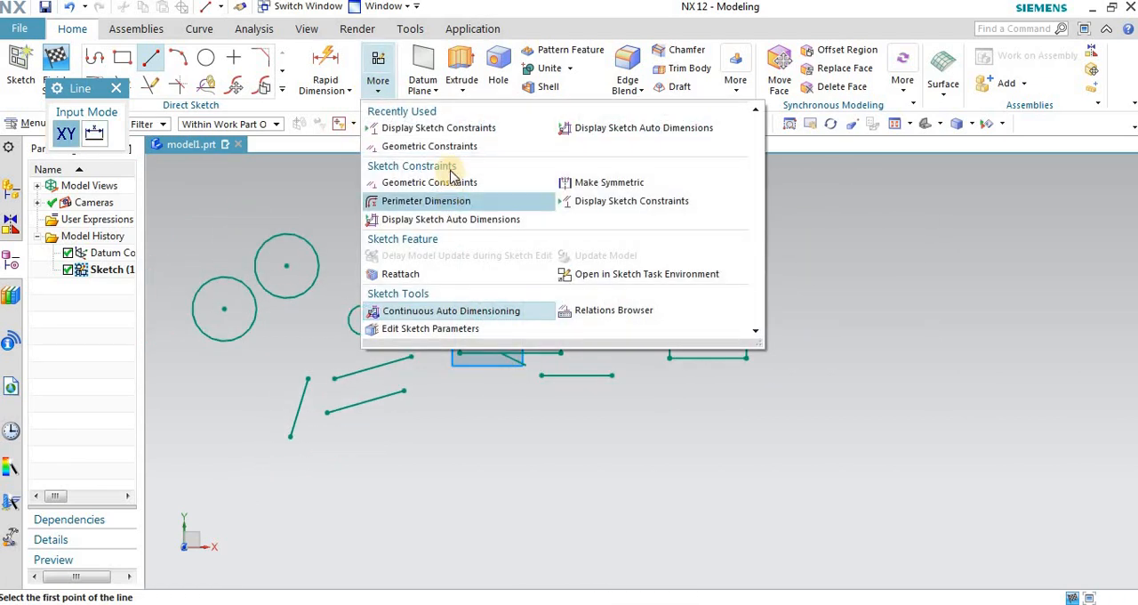
{"action": "left_click", "coordinate": [423, 222]}
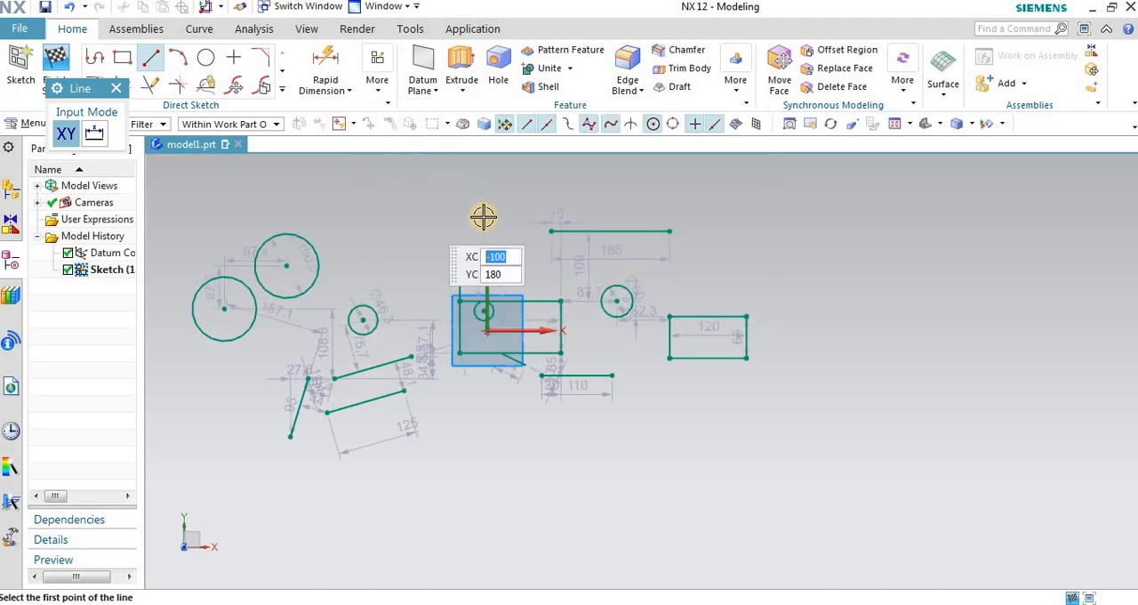
{"action": "scroll", "coordinate": [600, 263], "scroll_direction": "up", "scroll_amount": 2}
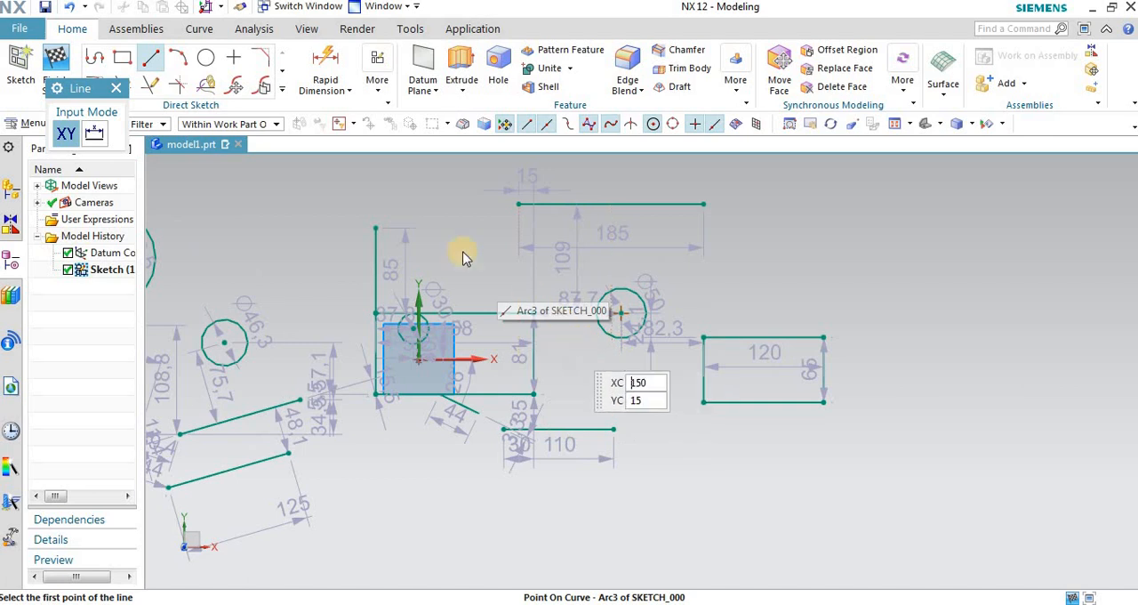
Step: Turn off Continuous Auto Dimensioning for the sketch
{"action": "left_click", "coordinate": [378, 92]}
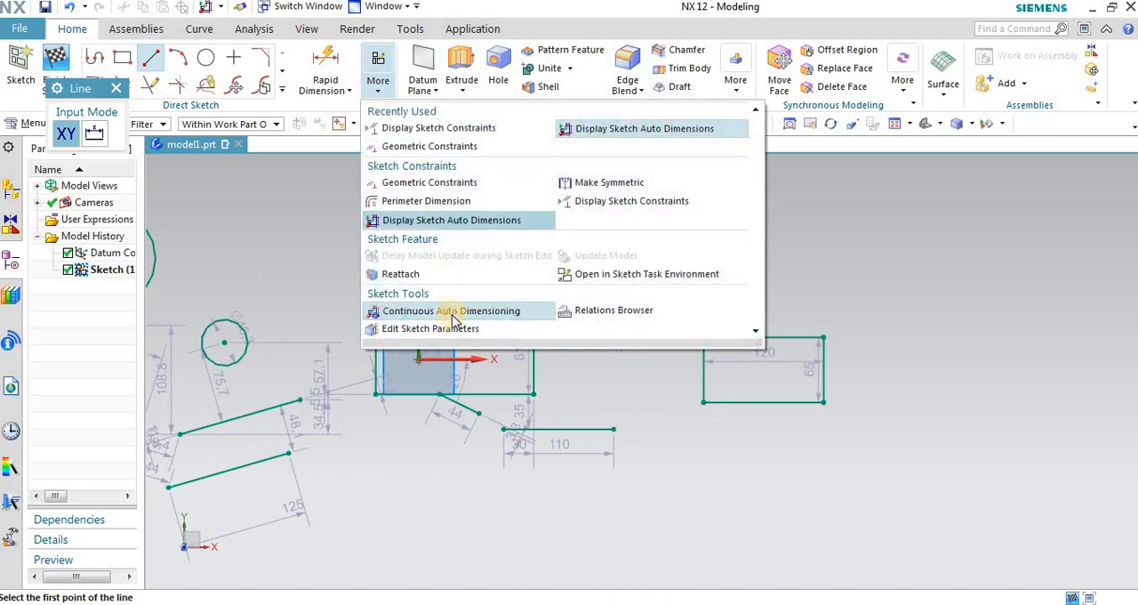
{"action": "left_click", "coordinate": [441, 310]}
{"action": "scroll", "coordinate": [308, 255], "scroll_direction": "down", "scroll_amount": 2}
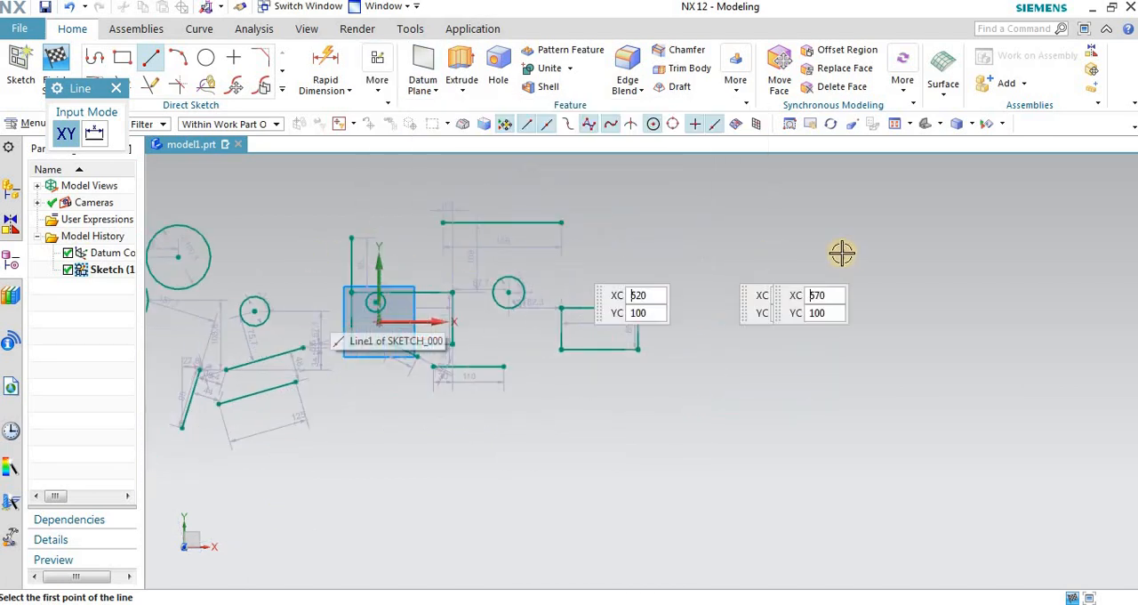
Step: Draw two horizontal lines about 280 mm and 220 mm long and a slanted line about 300 mm long, right of the smaller rectangle
{"action": "scroll", "coordinate": [841, 251], "scroll_direction": "up", "scroll_amount": 1}
{"action": "left_click", "coordinate": [673, 231]}
{"action": "left_click", "coordinate": [895, 230]}
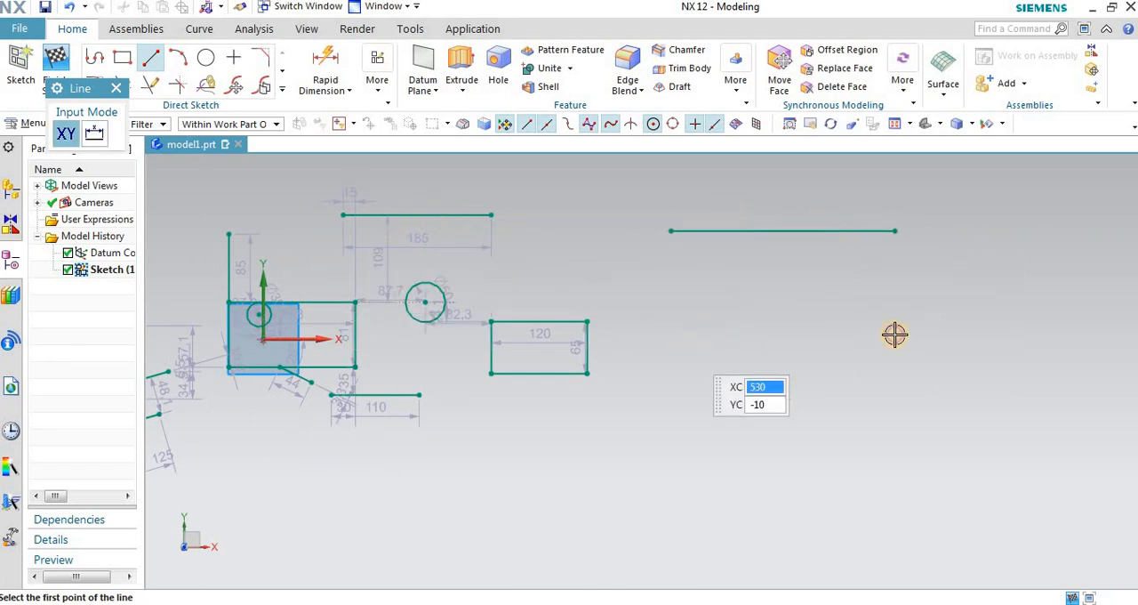
{"action": "left_click", "coordinate": [686, 346]}
{"action": "left_click", "coordinate": [926, 329]}
{"action": "left_click", "coordinate": [862, 273]}
{"action": "left_click", "coordinate": [680, 284]}
Step: Draw a second slanted line about 270 mm long below the first, and a vertical line about 173 mm long crossing their right ends
{"action": "left_click", "coordinate": [722, 382]}
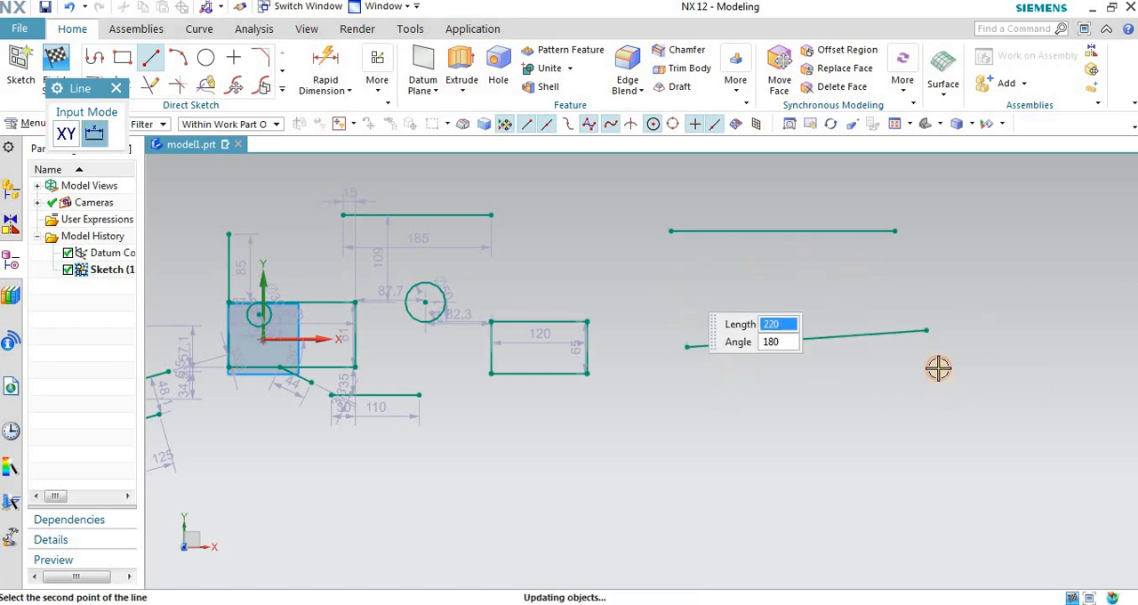
{"action": "left_click", "coordinate": [938, 367]}
{"action": "left_click", "coordinate": [919, 261]}
{"action": "left_click", "coordinate": [926, 383]}
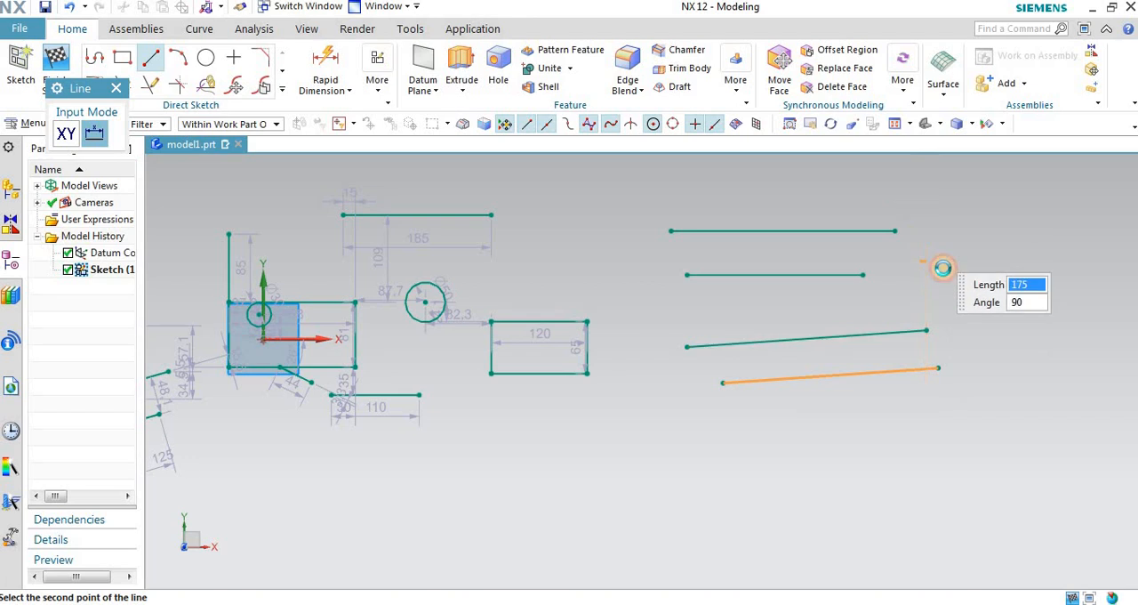
{"action": "left_click", "coordinate": [930, 247]}
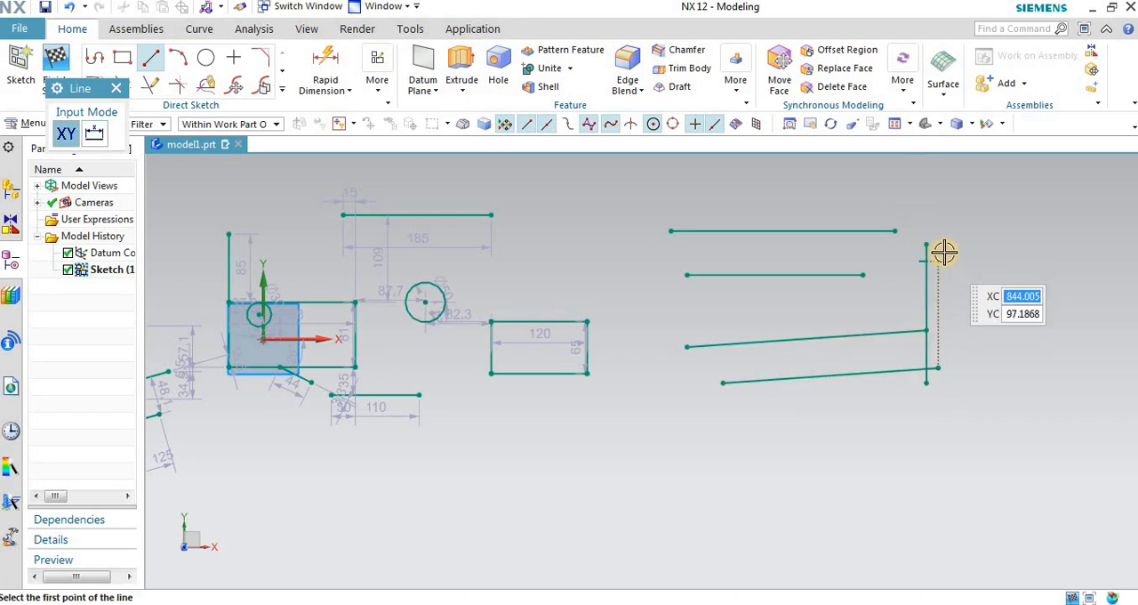
Step: Turn Continuous Auto Dimensioning back on and inspect the dimensions of the newly drawn lines
{"action": "left_click", "coordinate": [377, 70]}
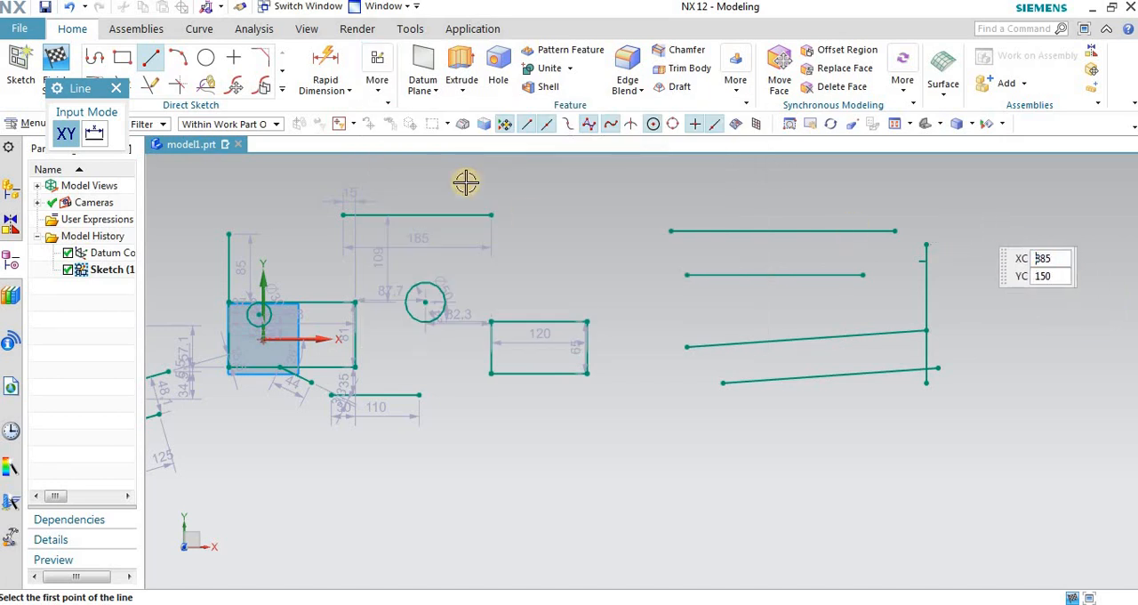
{"action": "left_click", "coordinate": [373, 93]}
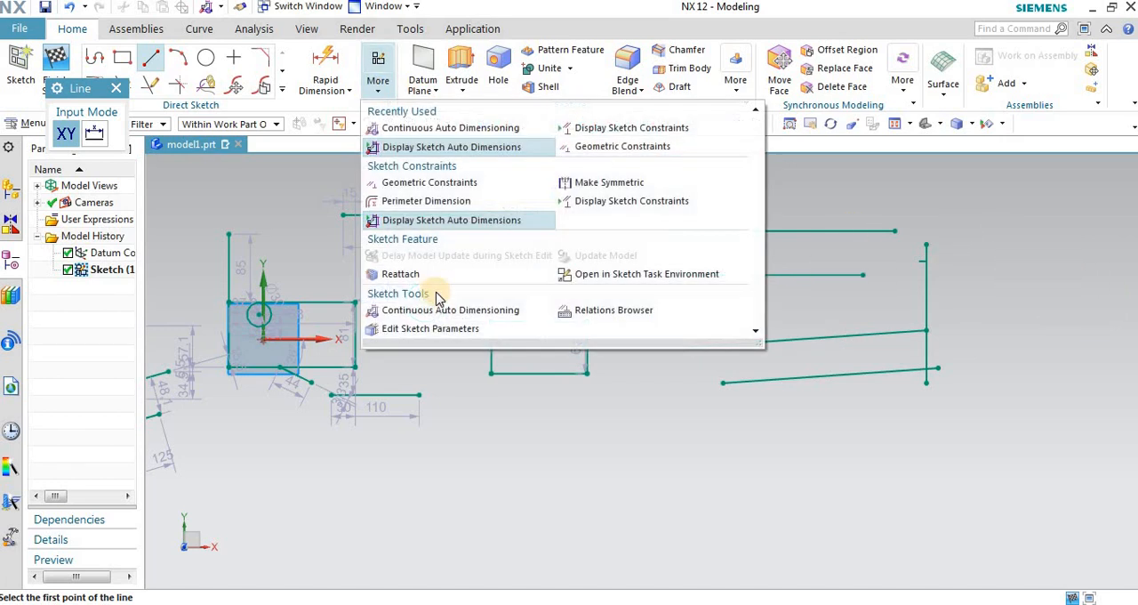
{"action": "left_click", "coordinate": [432, 305]}
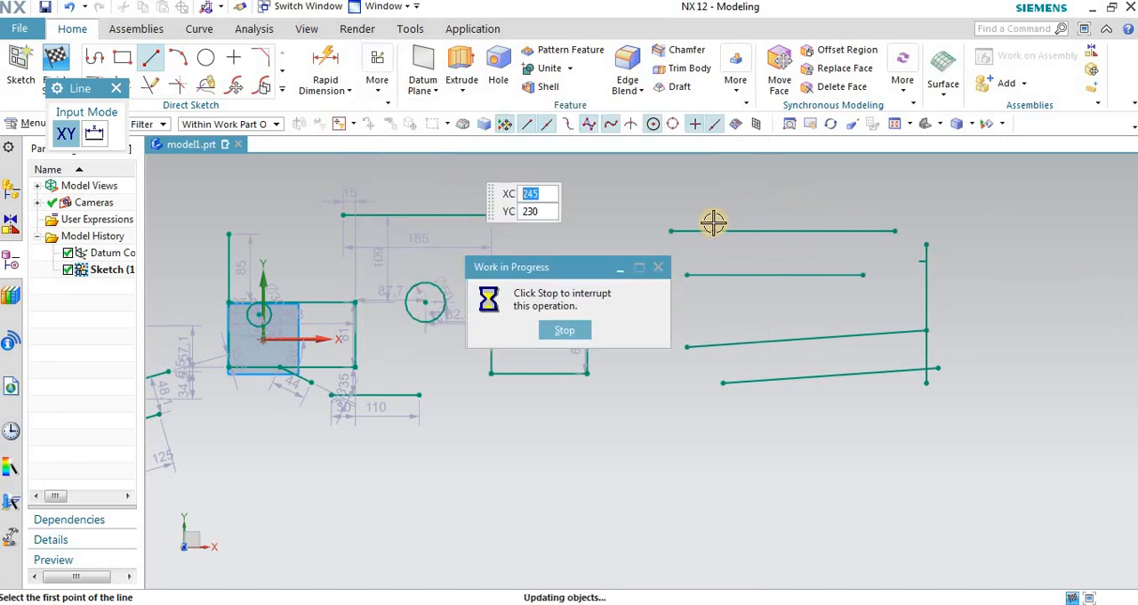
{"action": "scroll", "coordinate": [958, 319], "scroll_direction": "up", "scroll_amount": 3}
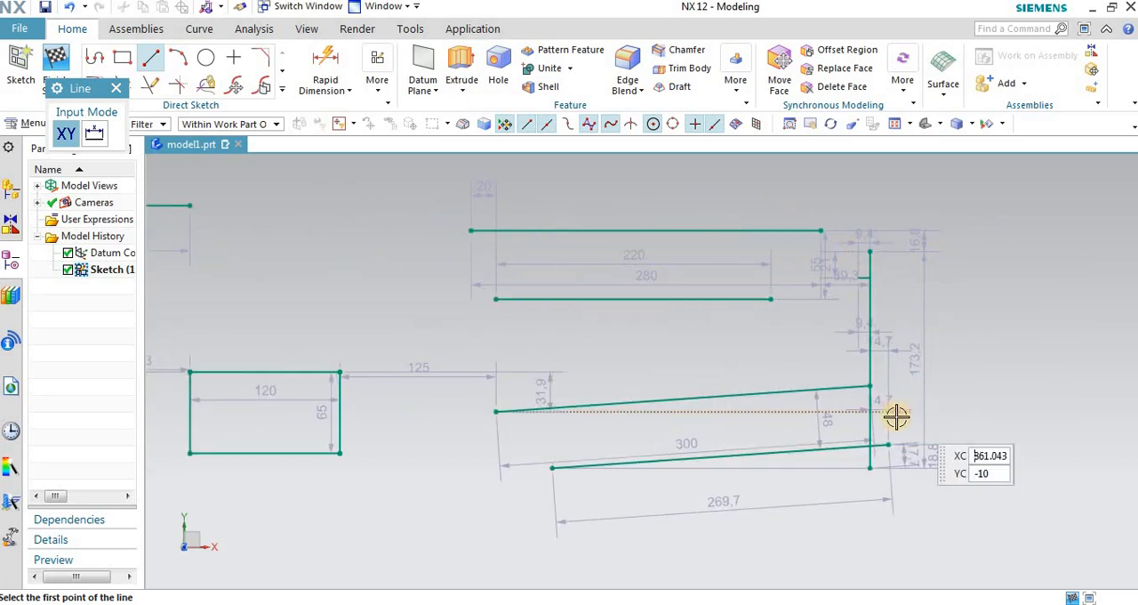
Step: Hide the sketch auto dimensions and exit the Line tool
{"action": "left_click", "coordinate": [381, 96]}
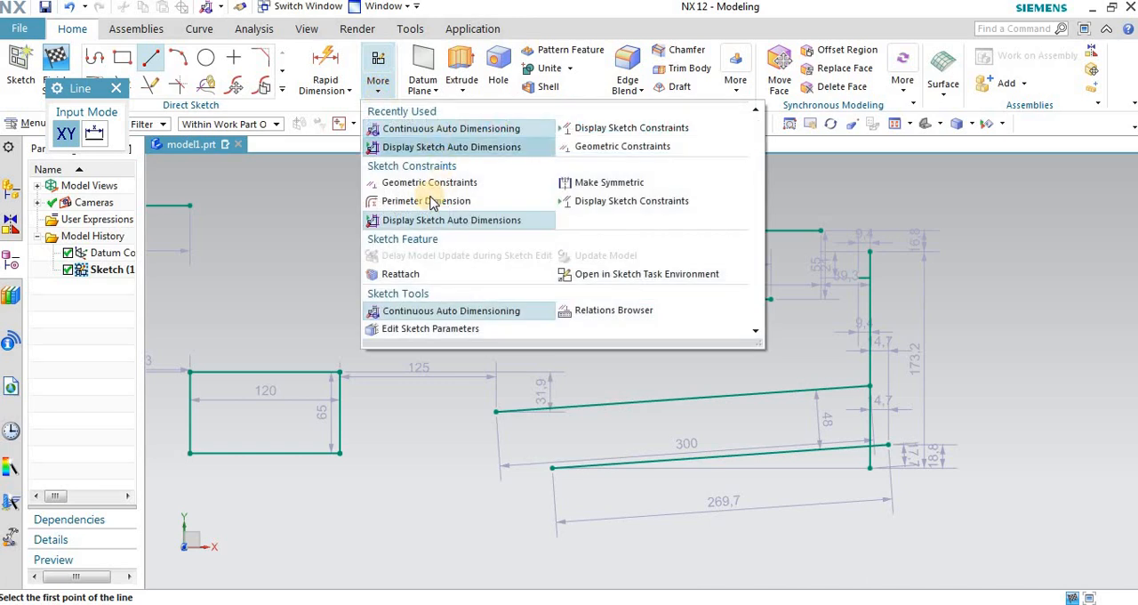
{"action": "left_click", "coordinate": [391, 220]}
{"action": "scroll", "coordinate": [978, 202], "scroll_direction": "down", "scroll_amount": 2}
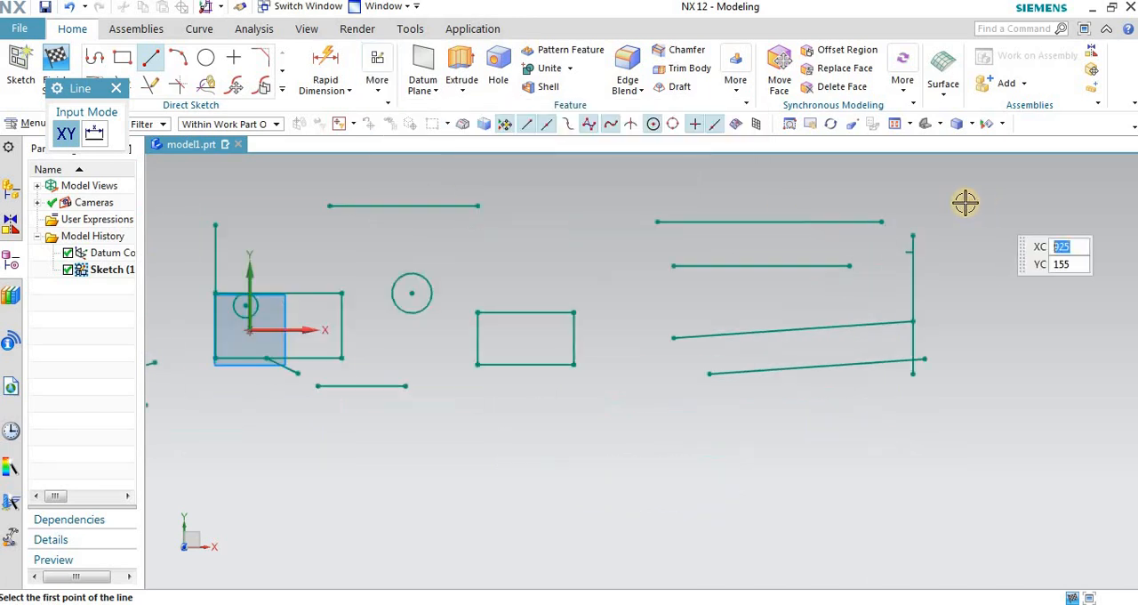
{"action": "scroll", "coordinate": [230, 310], "scroll_direction": "up", "scroll_amount": 3}
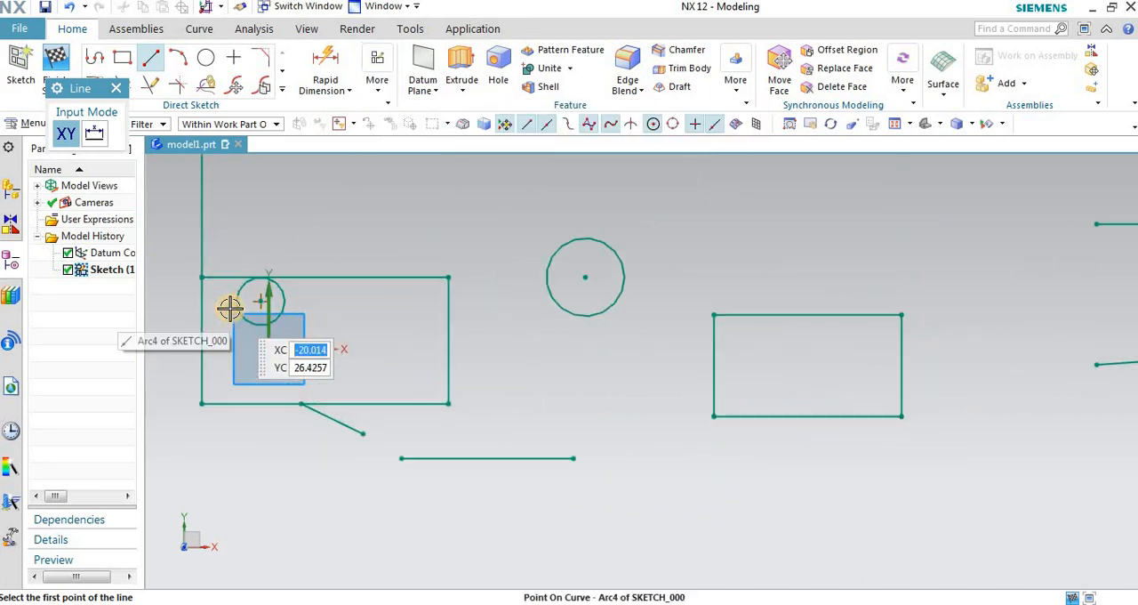
{"action": "scroll", "coordinate": [224, 276], "scroll_direction": "down", "scroll_amount": 3}
{"action": "scroll", "coordinate": [417, 347], "scroll_direction": "down", "scroll_amount": 1}
{"action": "scroll", "coordinate": [498, 218], "scroll_direction": "up", "scroll_amount": 2}
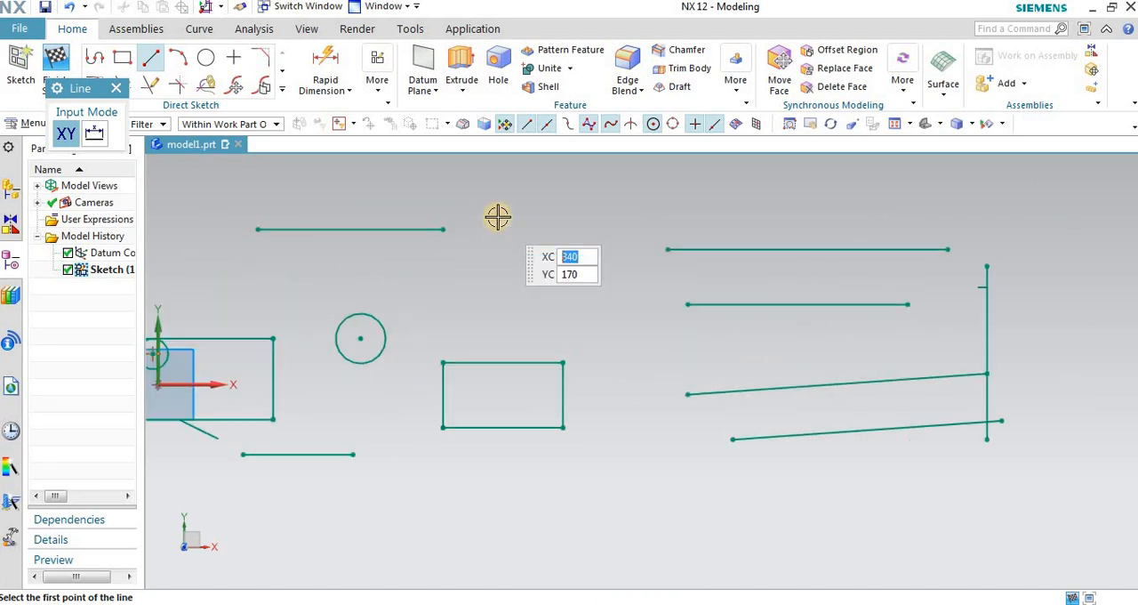
{"action": "left_click", "coordinate": [118, 91]}
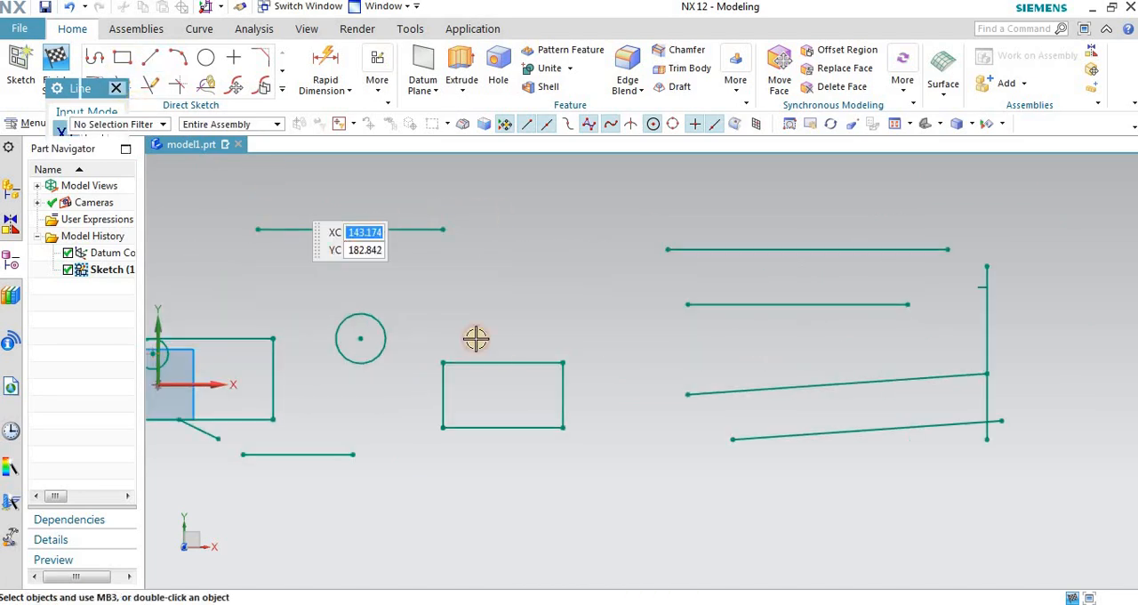
{"action": "scroll", "coordinate": [432, 252], "scroll_direction": "down", "scroll_amount": 3}
{"action": "scroll", "coordinate": [791, 259], "scroll_direction": "up", "scroll_amount": 2}
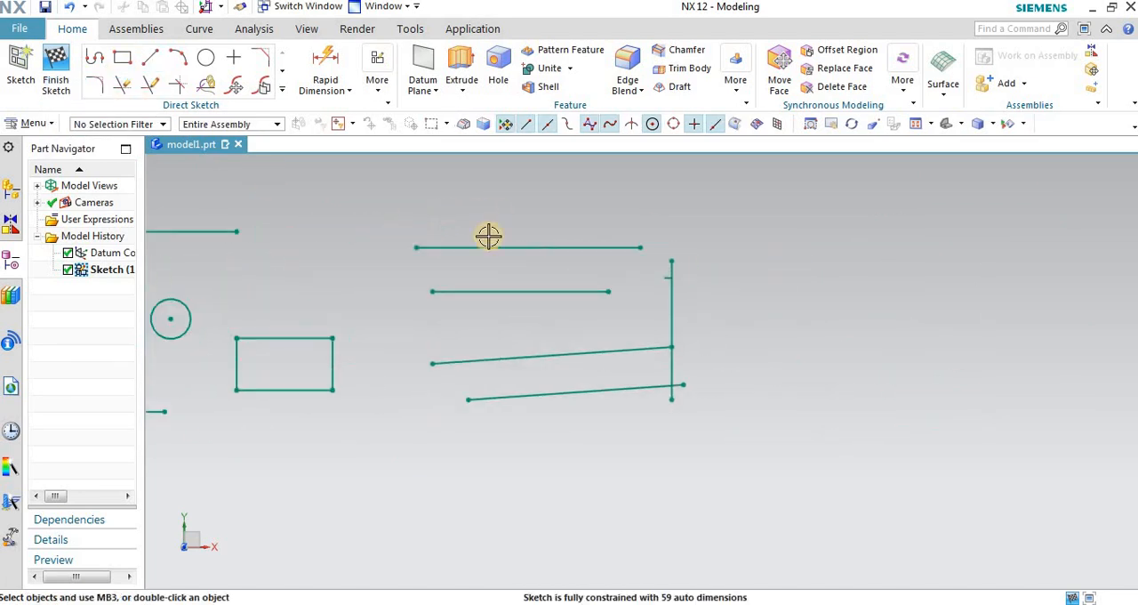
Step: Select all the sketch geometry, from the circles left of the origin to the new lines on the right, with a selection window
{"action": "left_click", "coordinate": [371, 89]}
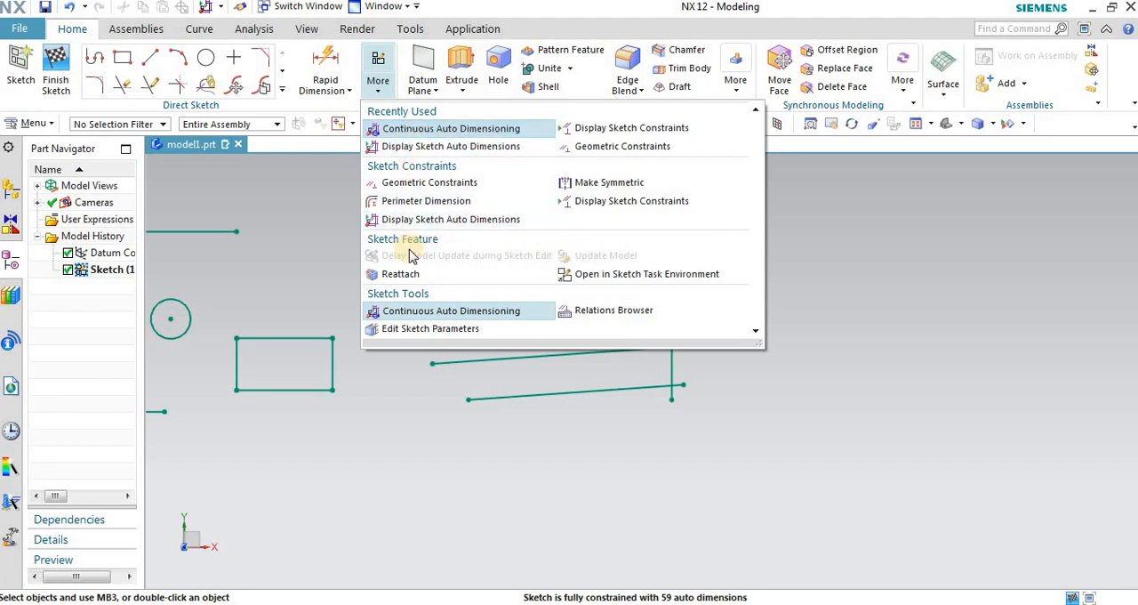
{"action": "left_click", "coordinate": [271, 251]}
{"action": "scroll", "coordinate": [622, 273], "scroll_direction": "down", "scroll_amount": 2}
{"action": "scroll", "coordinate": [777, 259], "scroll_direction": "down", "scroll_amount": 2}
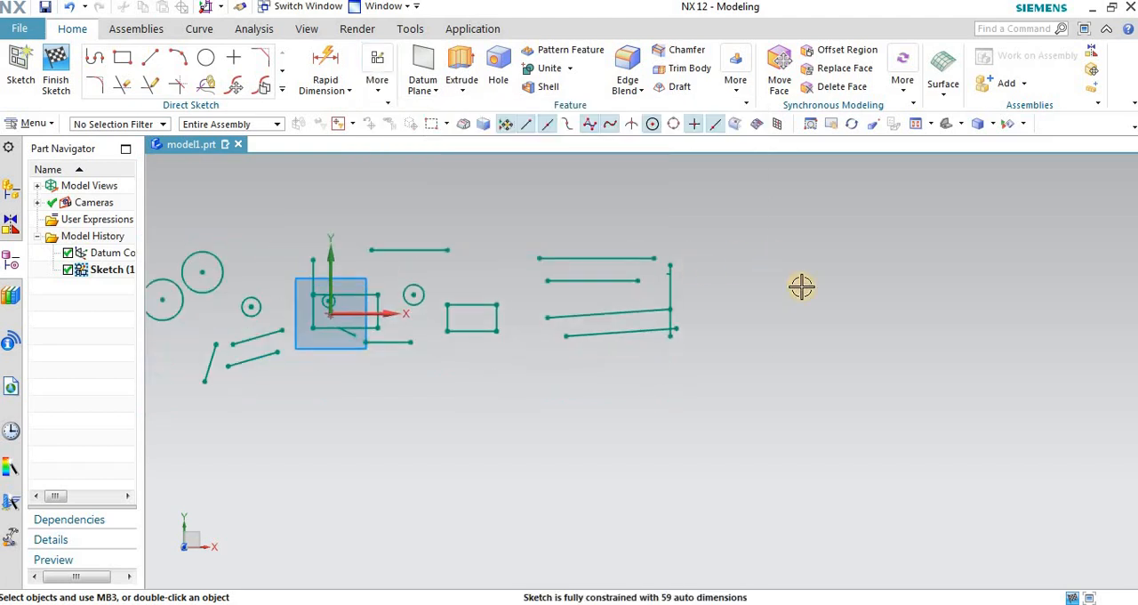
{"action": "mouse_move", "coordinate": [217, 225]}
{"action": "left_mouse_down"}
{"action": "mouse_move", "coordinate": [432, 327]}
{"action": "mouse_move", "coordinate": [885, 366]}
{"action": "left_mouse_up"}
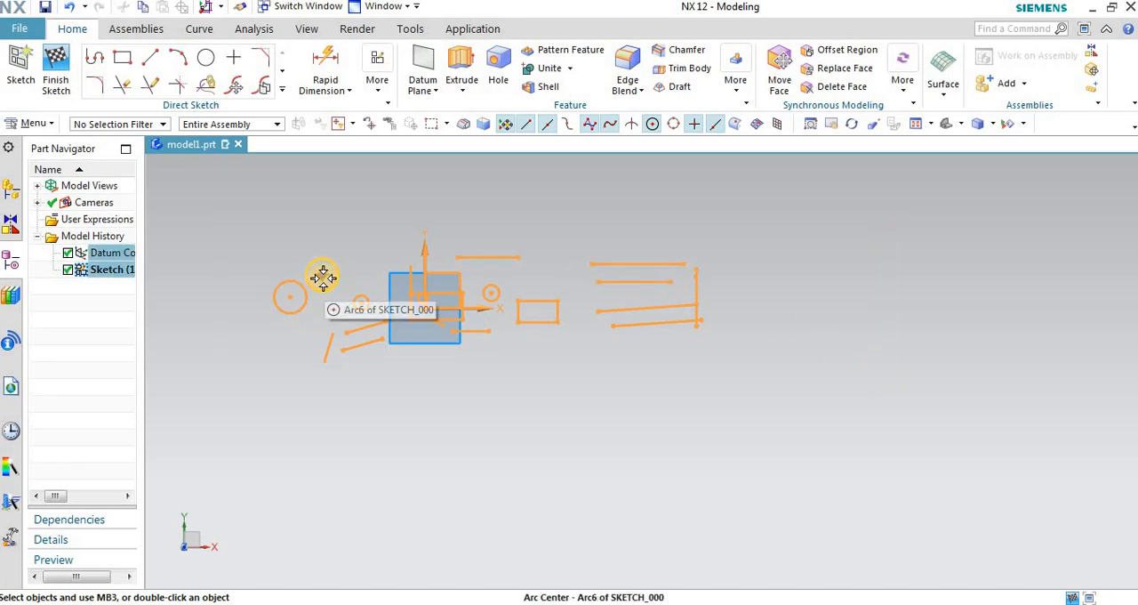
{"action": "scroll", "coordinate": [323, 278], "scroll_direction": "up", "scroll_amount": 1}
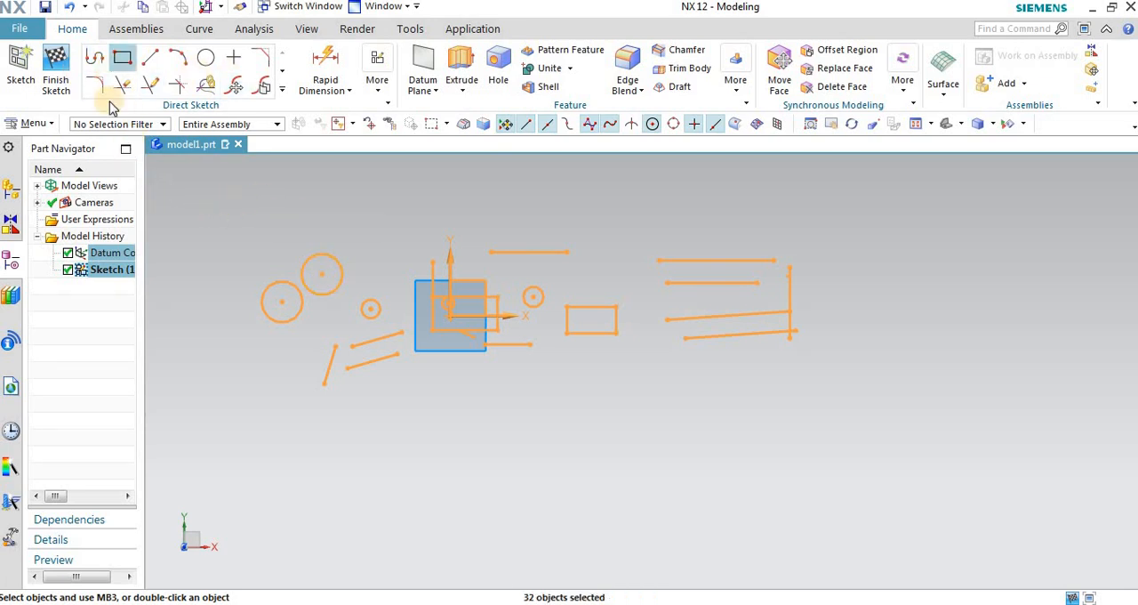
{"action": "scroll", "coordinate": [219, 221], "scroll_direction": "down", "scroll_amount": 3}
{"action": "scroll", "coordinate": [350, 194], "scroll_direction": "up", "scroll_amount": 1}
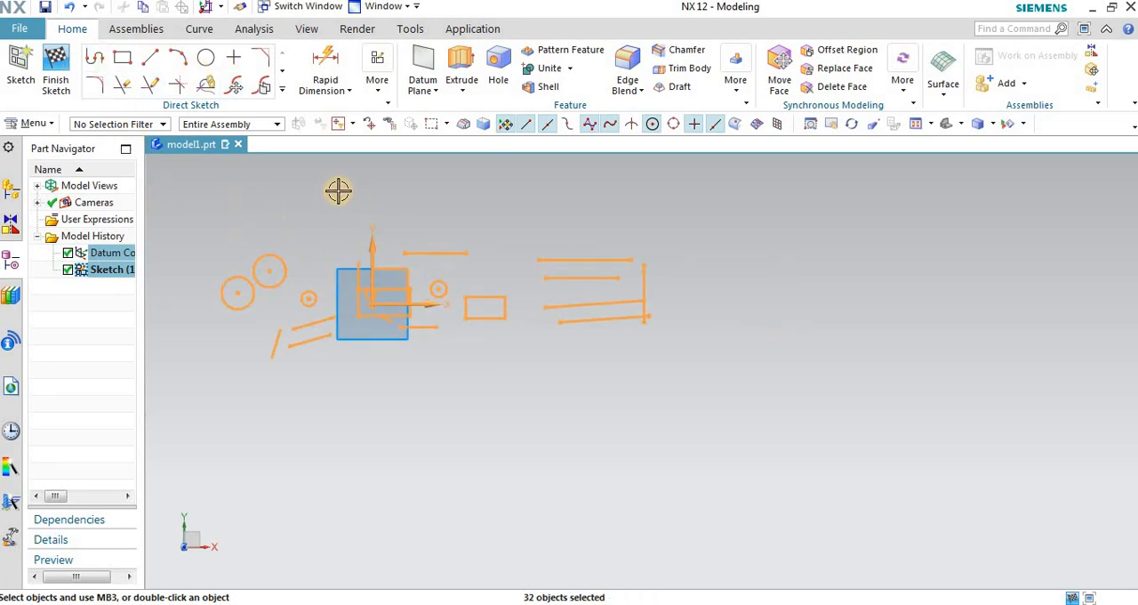